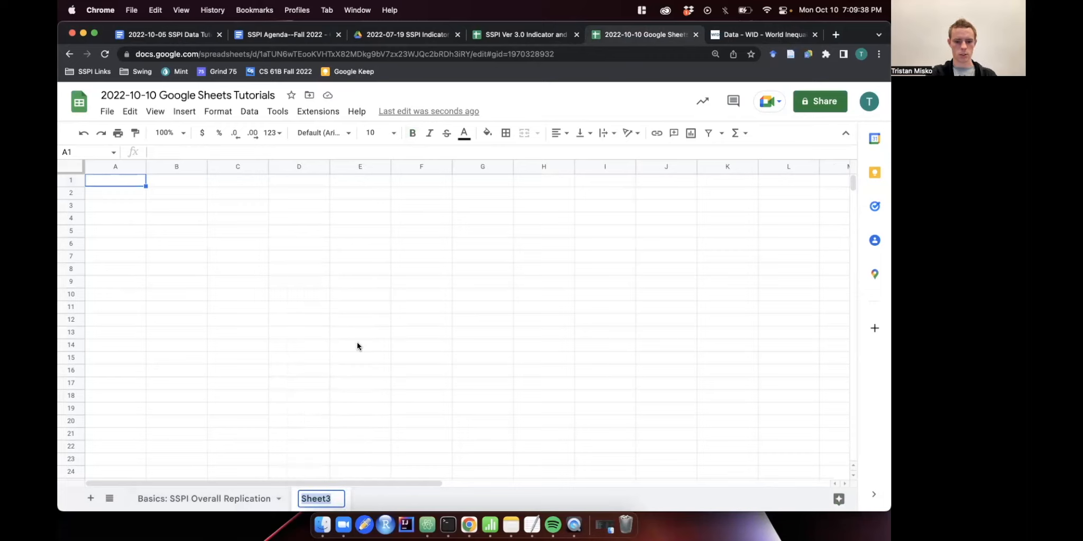
# Name the new sheet "Intermediate: Income Share Replication" and move it ahead of the Basics sheet.
pyautogui.write('Inte')
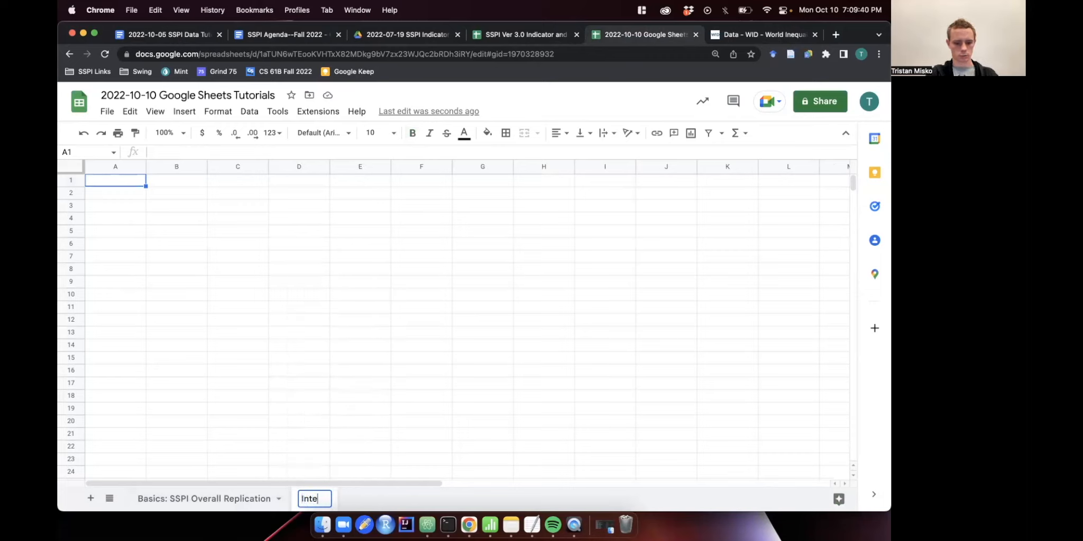
pyautogui.write('rmediate: ')
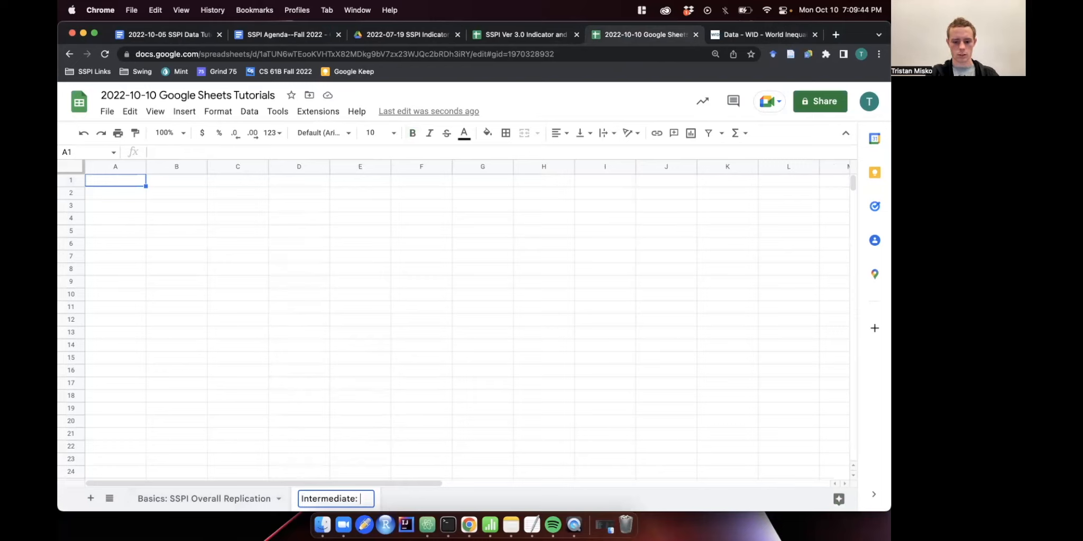
pyautogui.write('In')
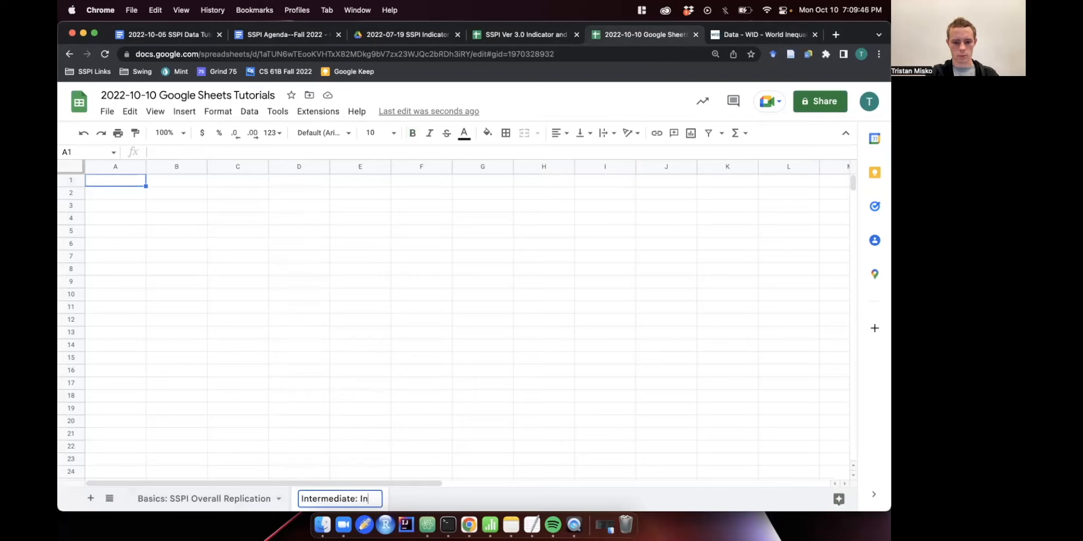
pyautogui.write('come Share R')
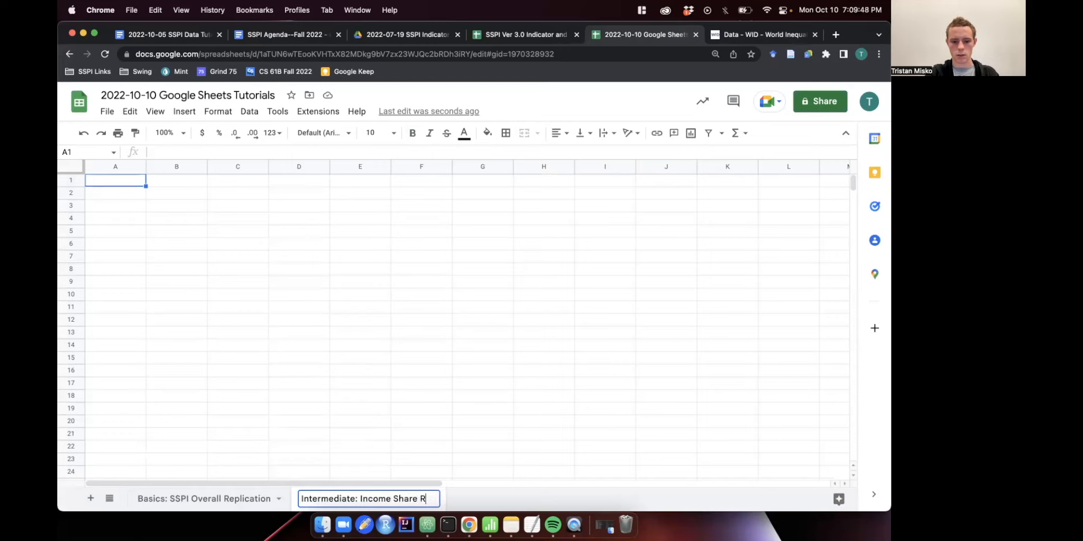
pyautogui.write('eplication')
pyautogui.press('Return')
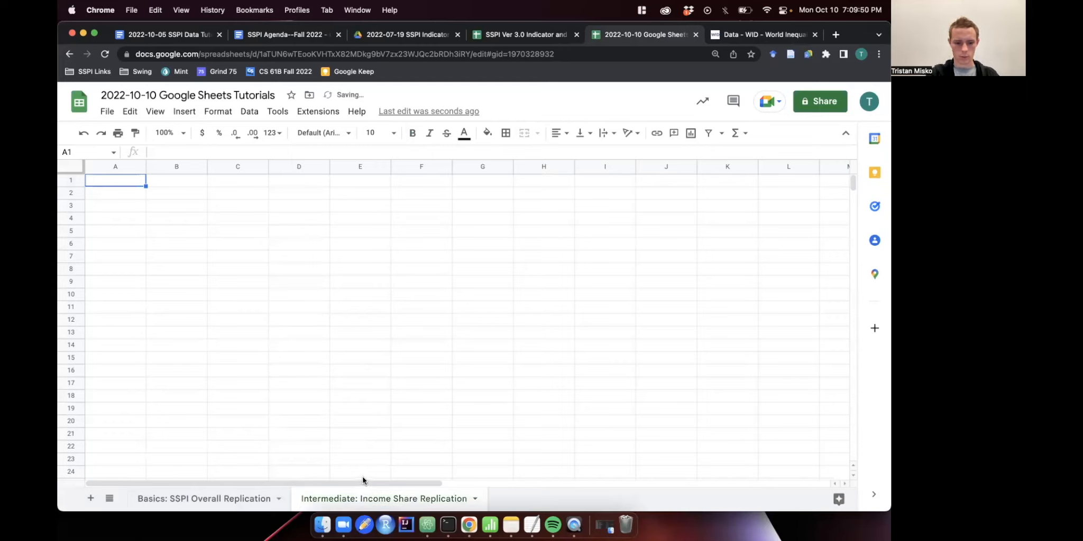
pyautogui.moveTo(358, 497); pyautogui.dragTo(170, 491)
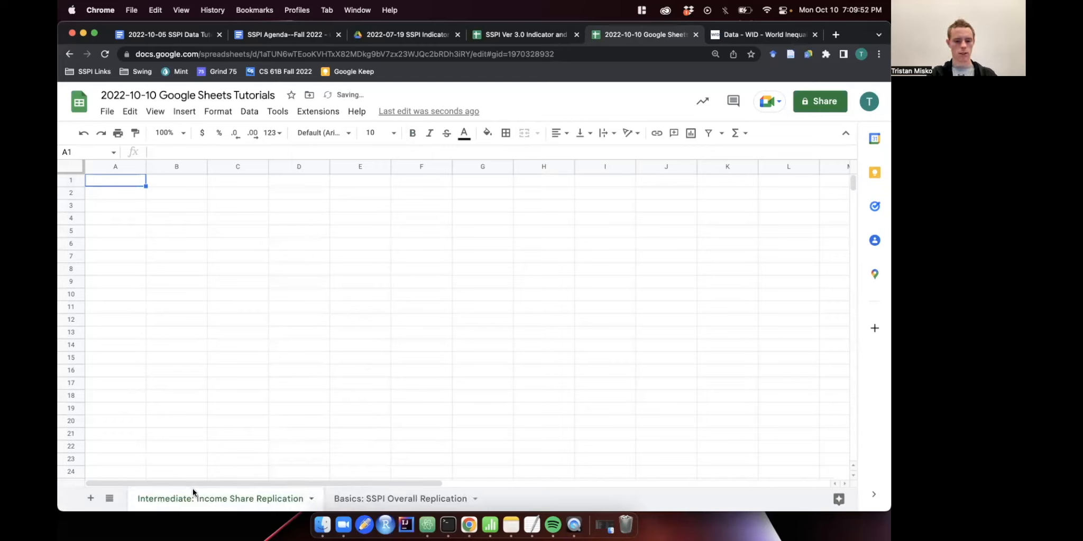
# Copy the Country and Country Code columns (A1:B56) from the Basics sheet into the Intermediate sheet starting at A1.
pyautogui.scroll(-5, 158, 306)
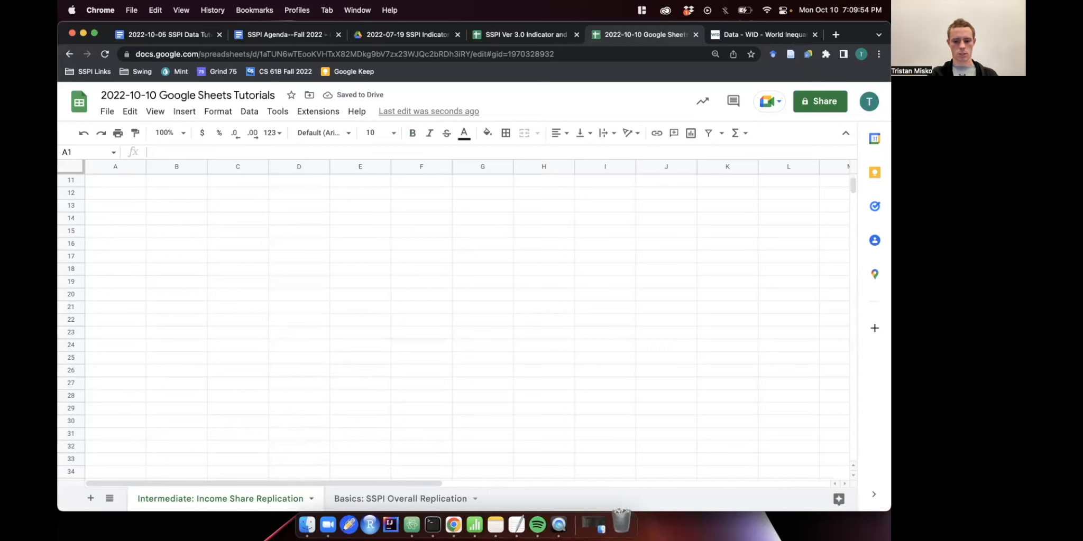
pyautogui.click(429, 500)
pyautogui.moveTo(108, 182); pyautogui.dragTo(197, 292)
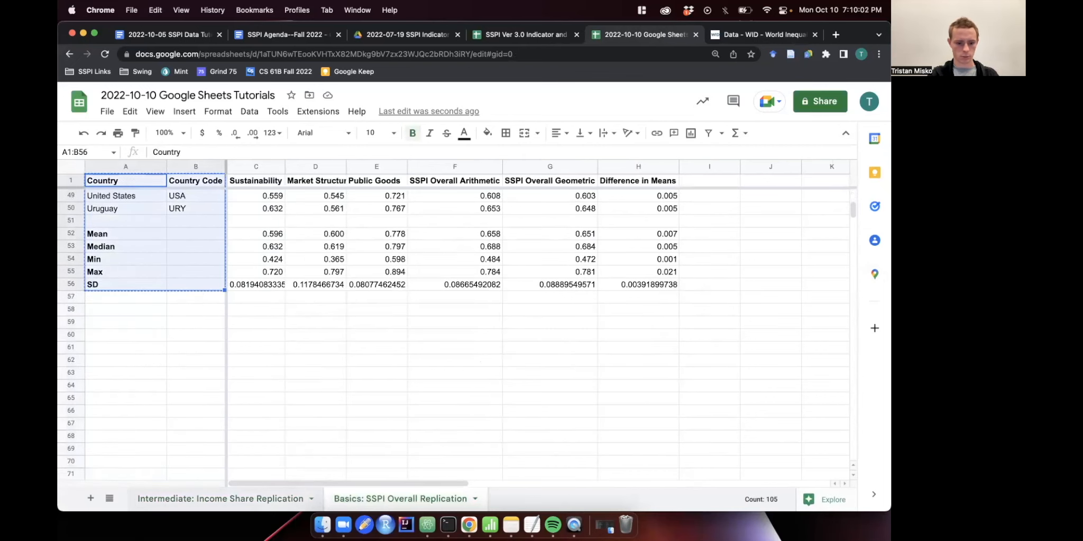
pyautogui.click(251, 499)
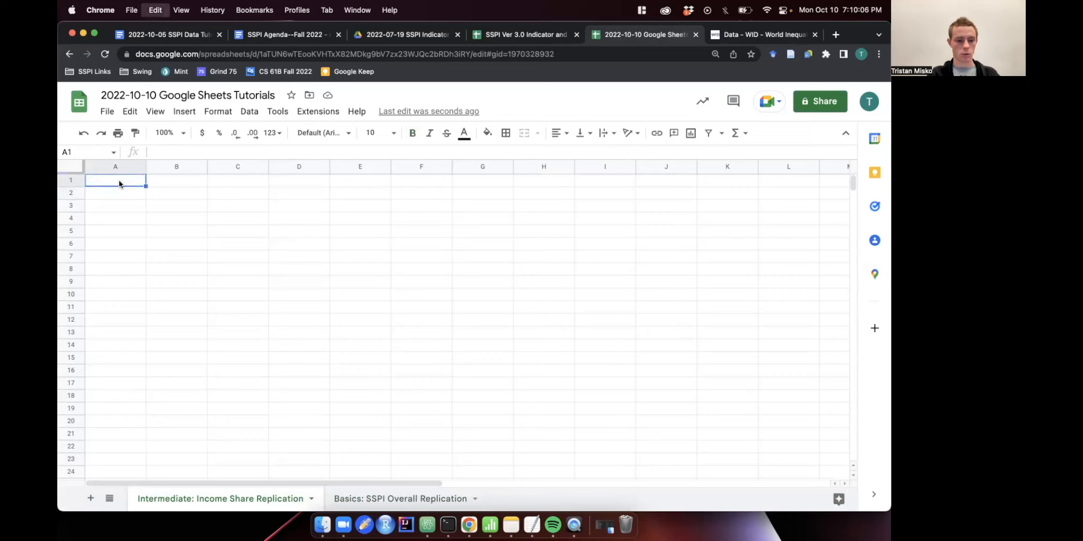
pyautogui.hotkey('ctrl', 'v')
# Enter the headers "Indicator Score" in C1 and "Normalized Score" in D1.
pyautogui.click(241, 194)
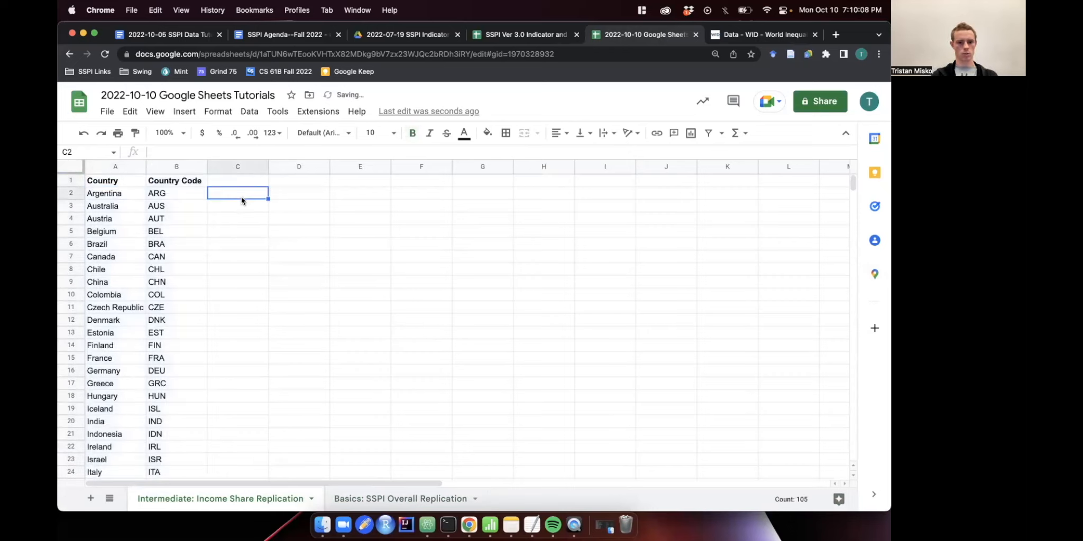
pyautogui.click(239, 181)
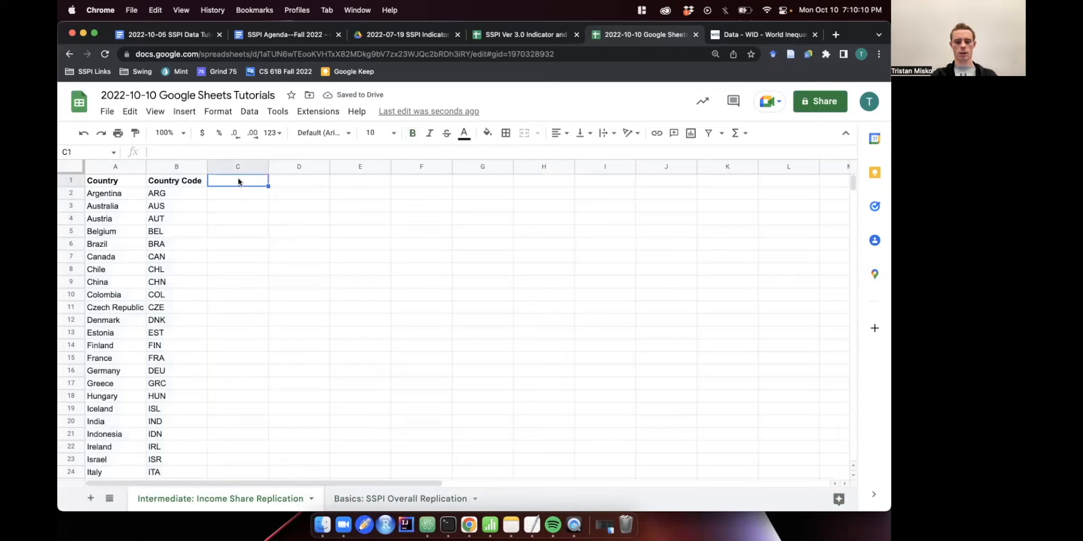
pyautogui.click(310, 180)
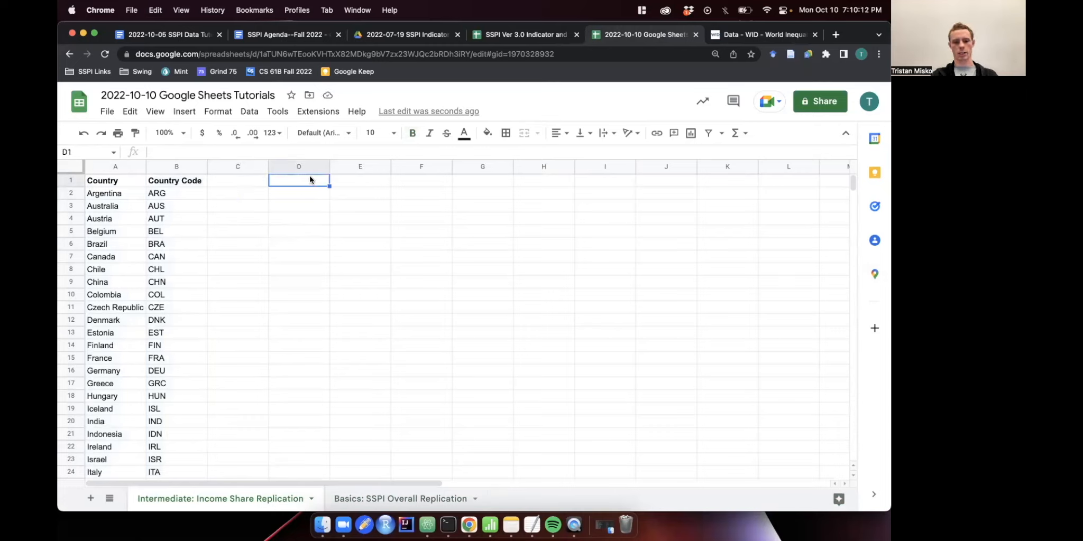
pyautogui.click(361, 182)
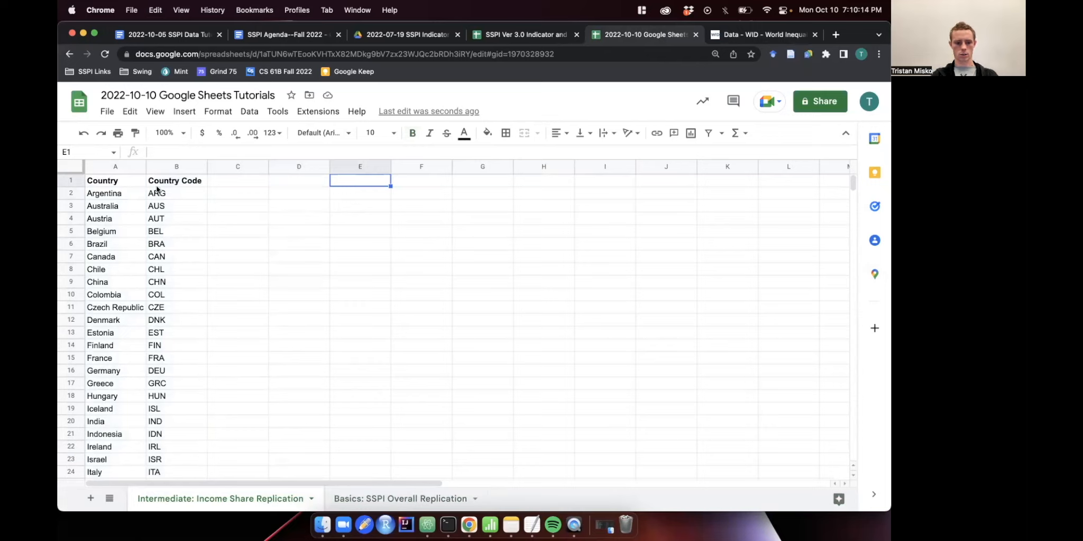
pyautogui.click(216, 181)
pyautogui.write('Indicator Score')
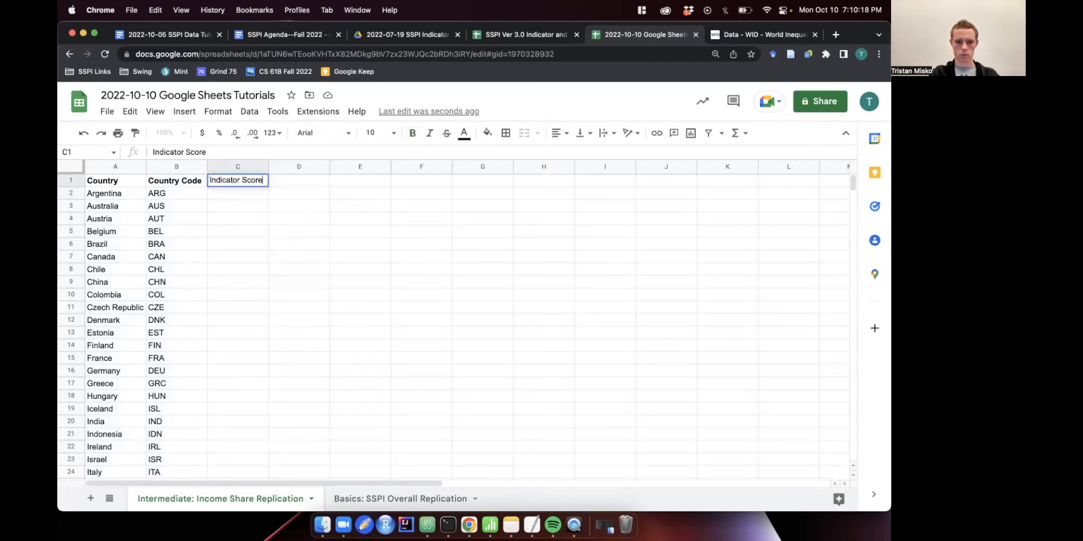
pyautogui.press('Tab')
pyautogui.write('Normalized Score')
pyautogui.press('Tab')
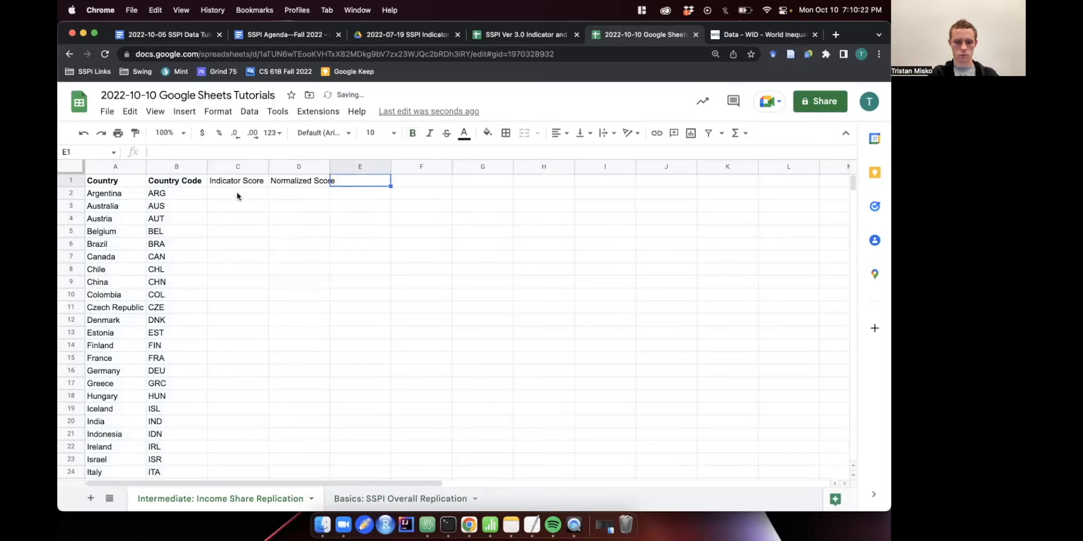
# Shorten the D1 header to "Normalized" and enter the header "Year" in E1.
pyautogui.doubleClick(299, 182)
pyautogui.doubleClick(204, 151)
pyautogui.press('BackSpace')
pyautogui.press('BackSpace')
pyautogui.press('Return')
pyautogui.click(361, 181)
pyautogui.write('Year')
pyautogui.press('Return')
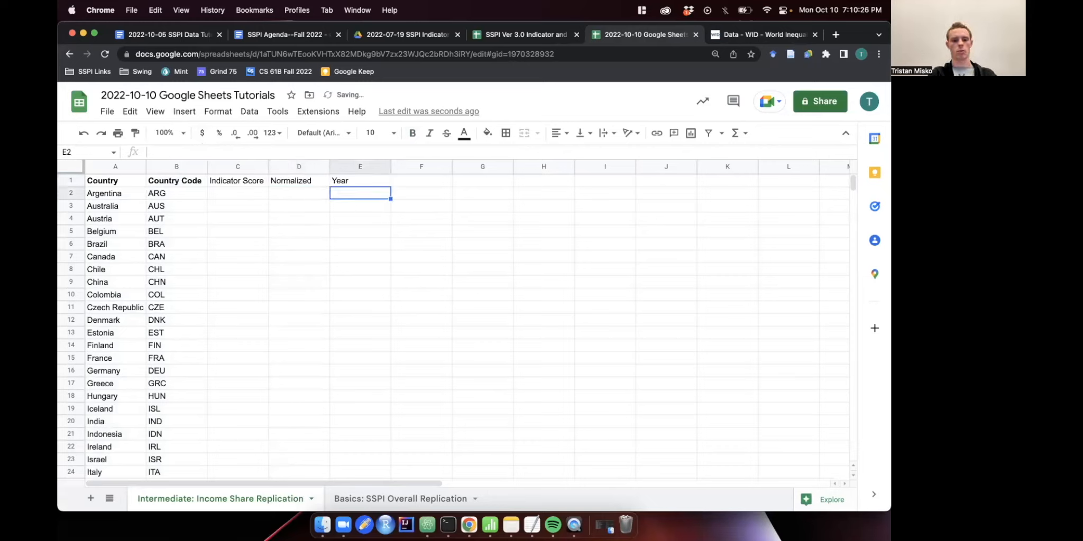
pyautogui.click(246, 195)
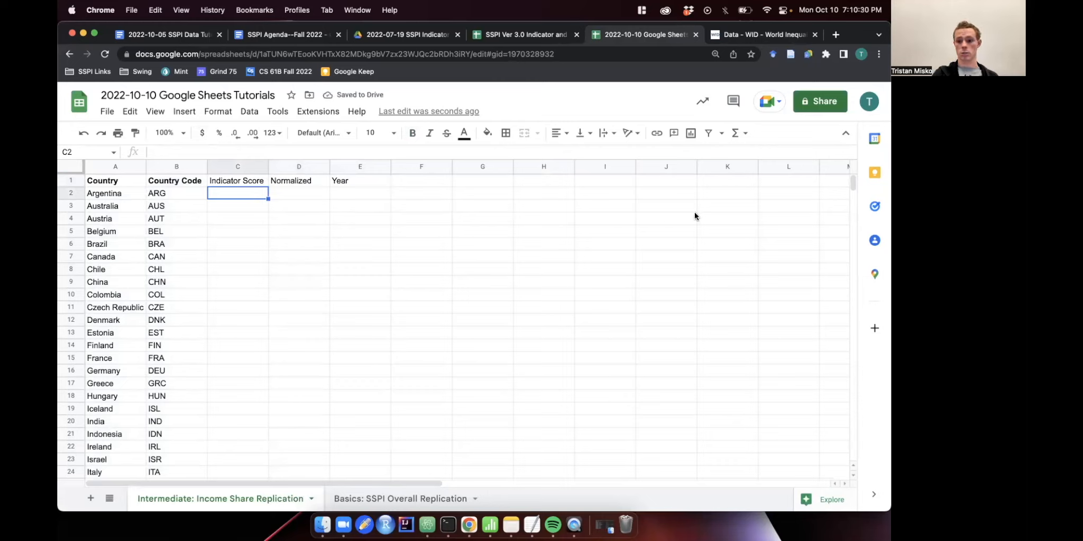
pyautogui.click(685, 181)
pyautogui.click(327, 193)
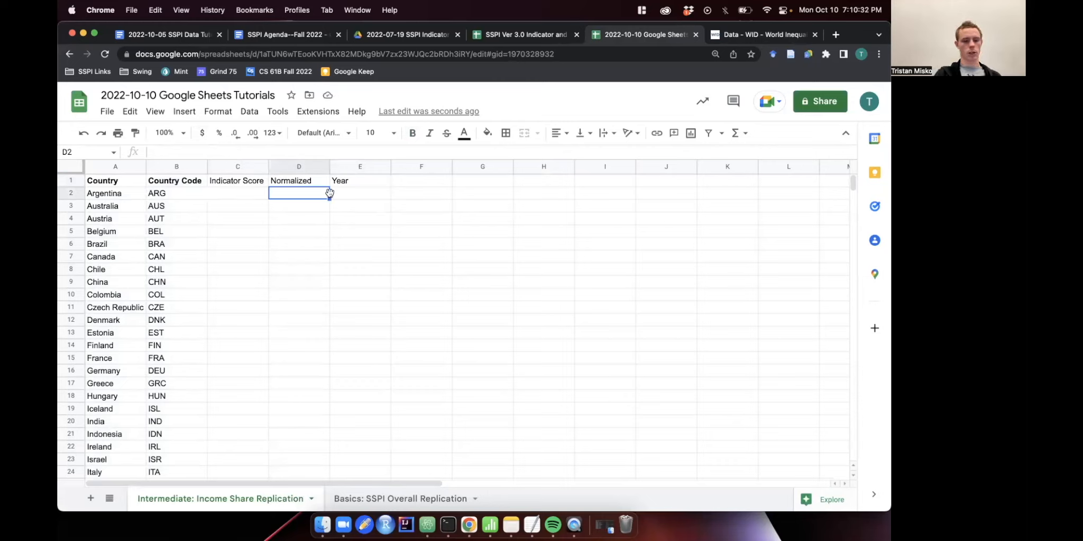
pyautogui.click(295, 179)
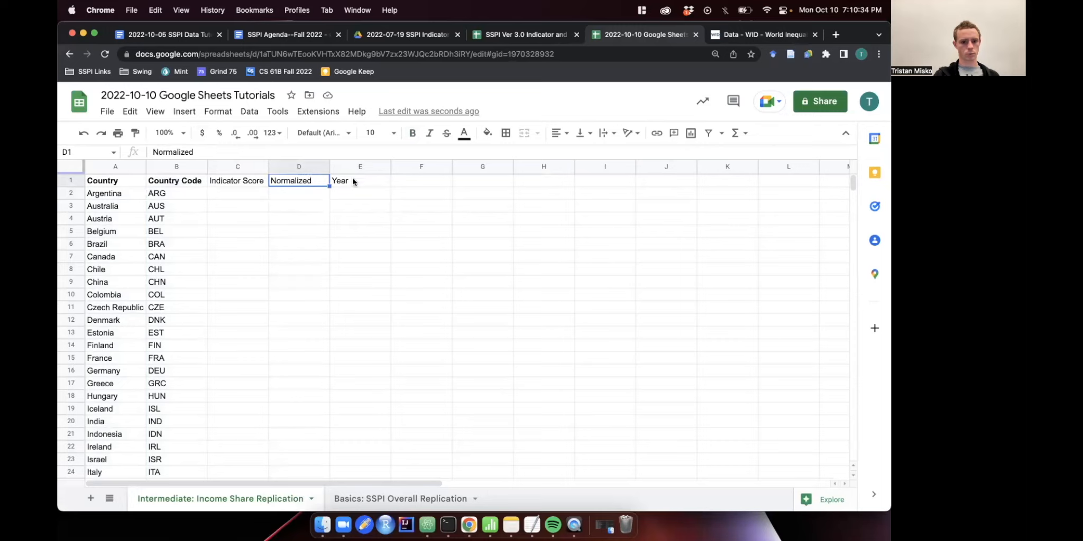
pyautogui.click(313, 195)
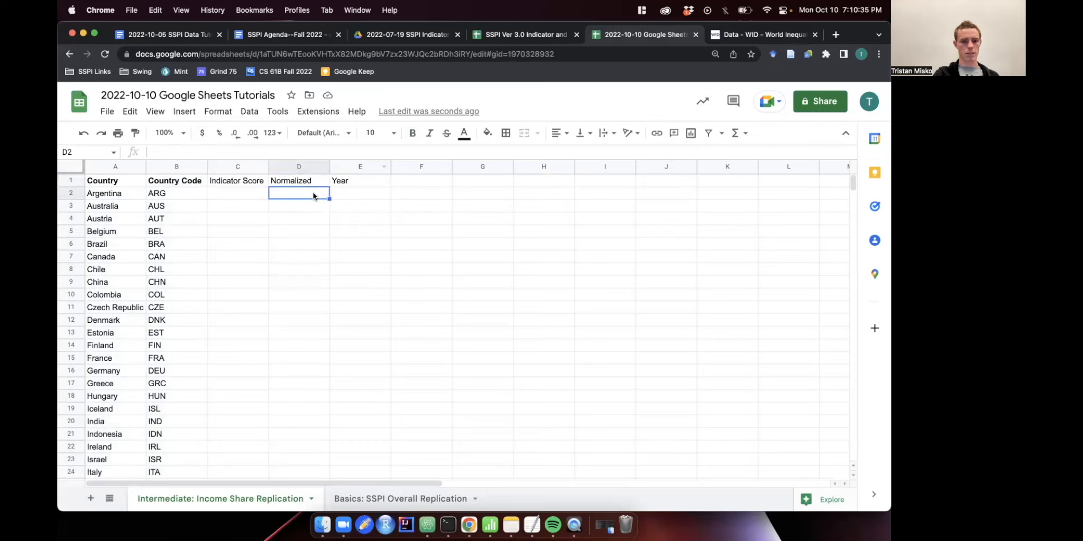
# Enter 2018 in E2 and fill it down the Year column to E50 for every country.
pyautogui.click(361, 178)
pyautogui.click(354, 195)
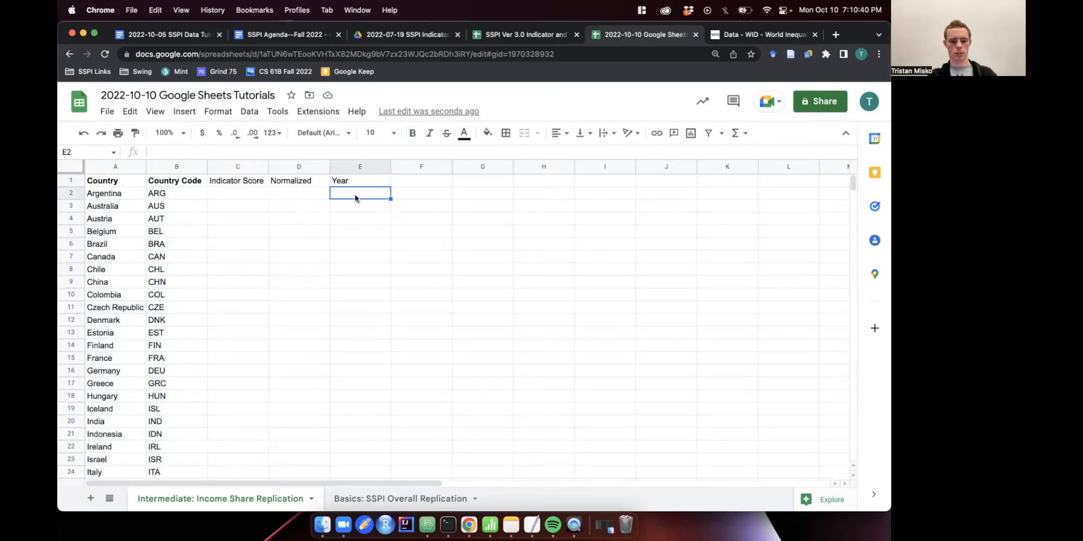
pyautogui.write('2018')
pyautogui.press('Return')
pyautogui.click(380, 196)
pyautogui.moveTo(389, 197); pyautogui.dragTo(379, 356)
pyautogui.scroll(12, 397, 253)
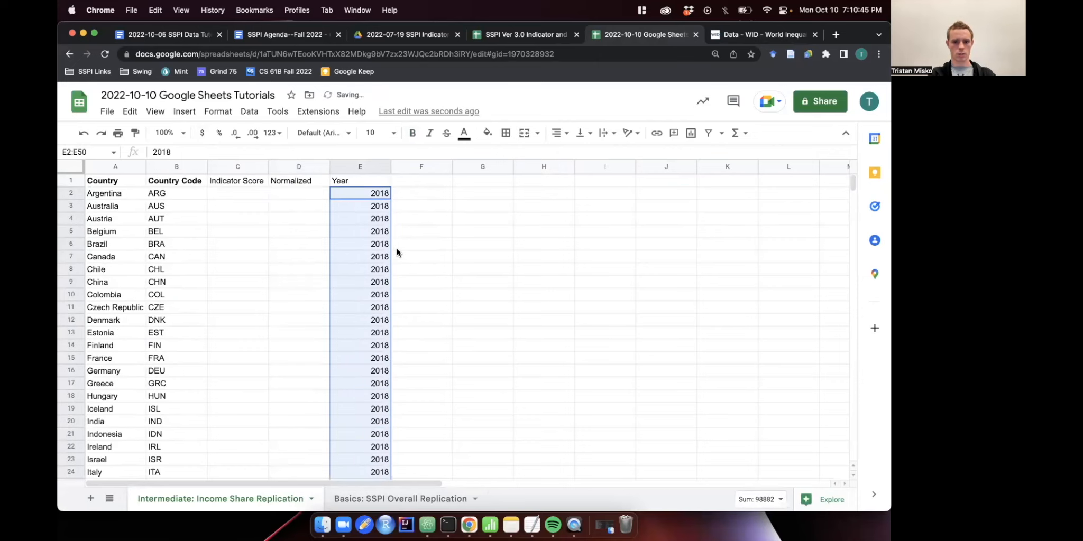
pyautogui.click(376, 193)
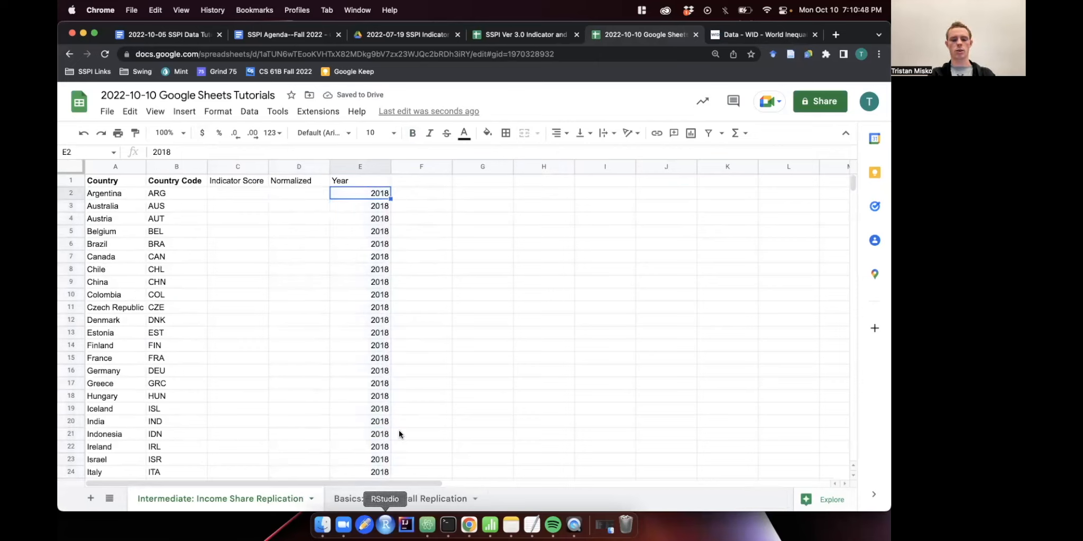
pyautogui.scroll(-5, 399, 446)
pyautogui.scroll(5, 399, 423)
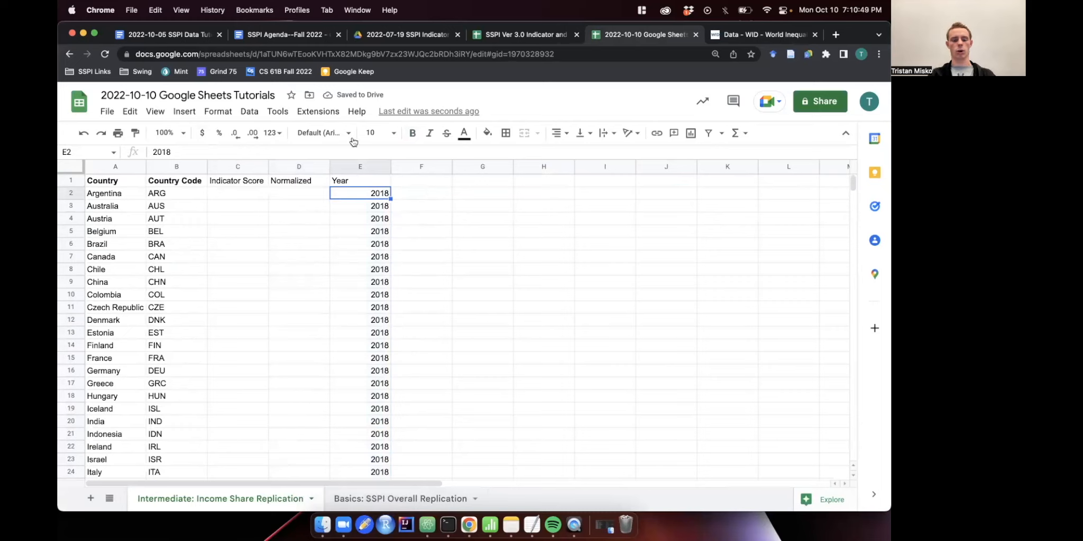
# Narrow the Year column and enter the header "Rankings" in F1.
pyautogui.moveTo(374, 167); pyautogui.dragTo(361, 167)
pyautogui.click(383, 179)
pyautogui.write('Ranking')
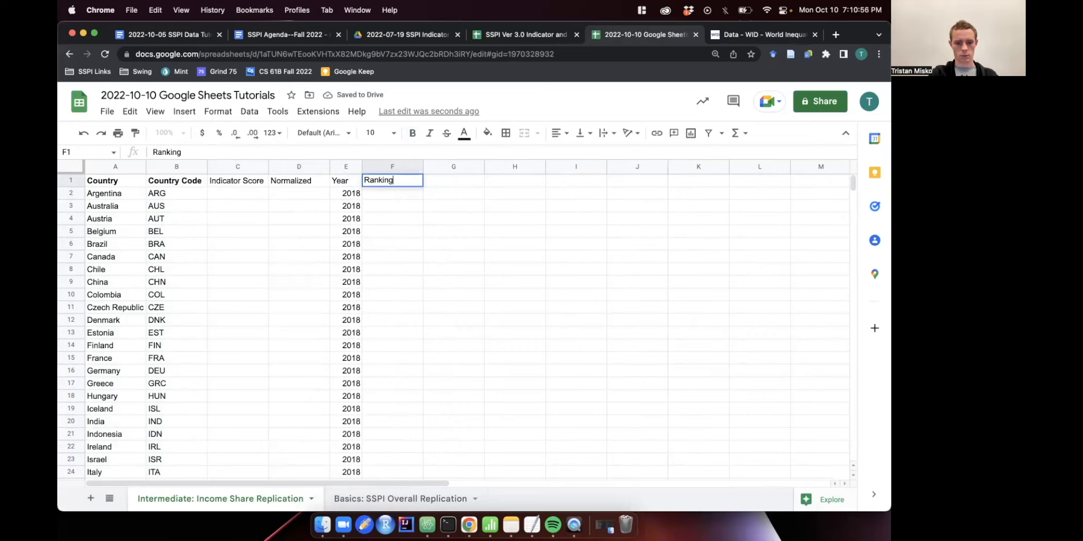
pyautogui.write('s')
pyautogui.press('Return')
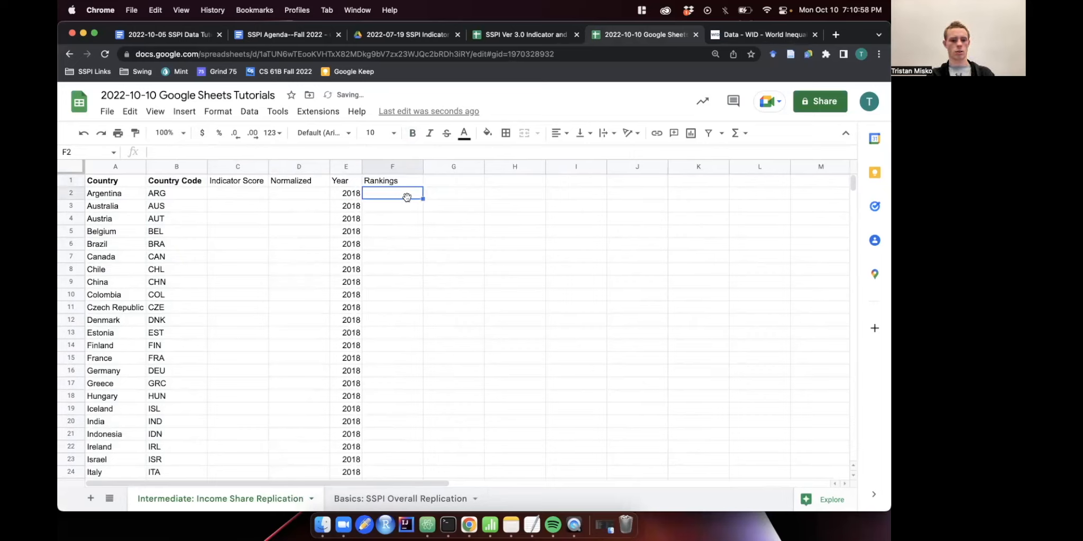
pyautogui.click(370, 205)
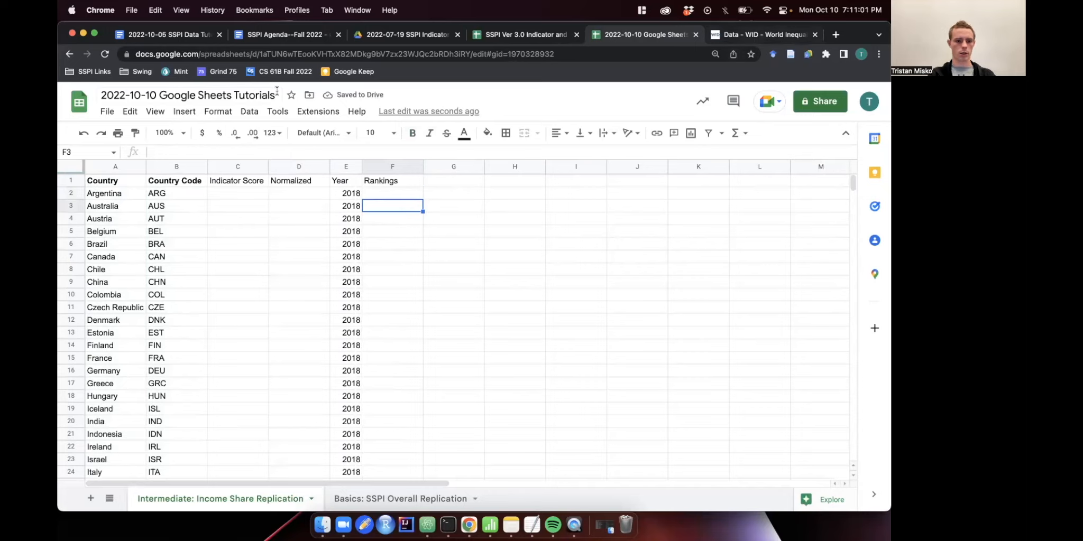
# Add a new sheet and upload WID_Data_11102022-020852.csv from the Desktop's WID_Data_Metadata folder for import.
pyautogui.click(90, 498)
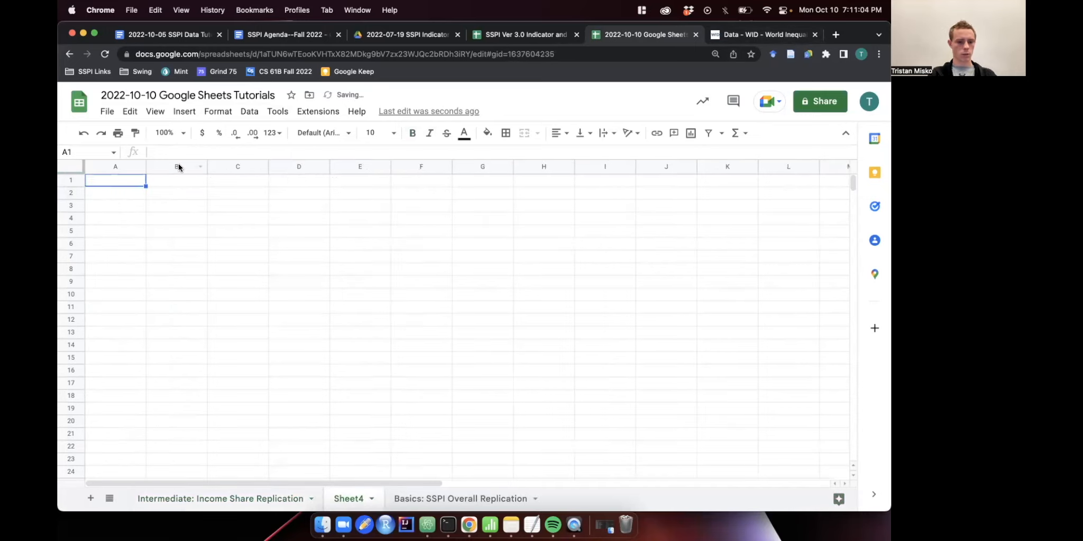
pyautogui.click(107, 111)
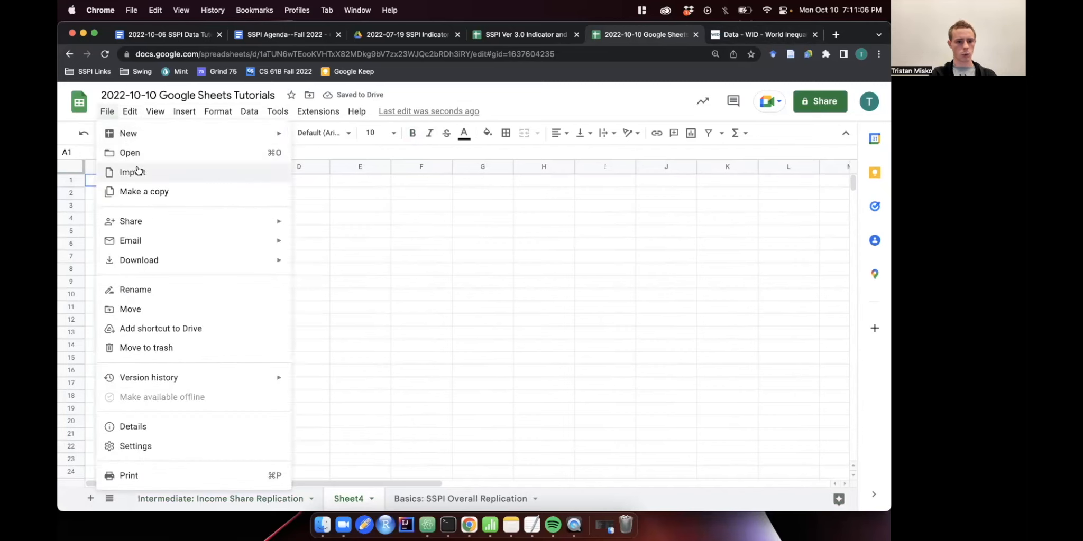
pyautogui.click(136, 170)
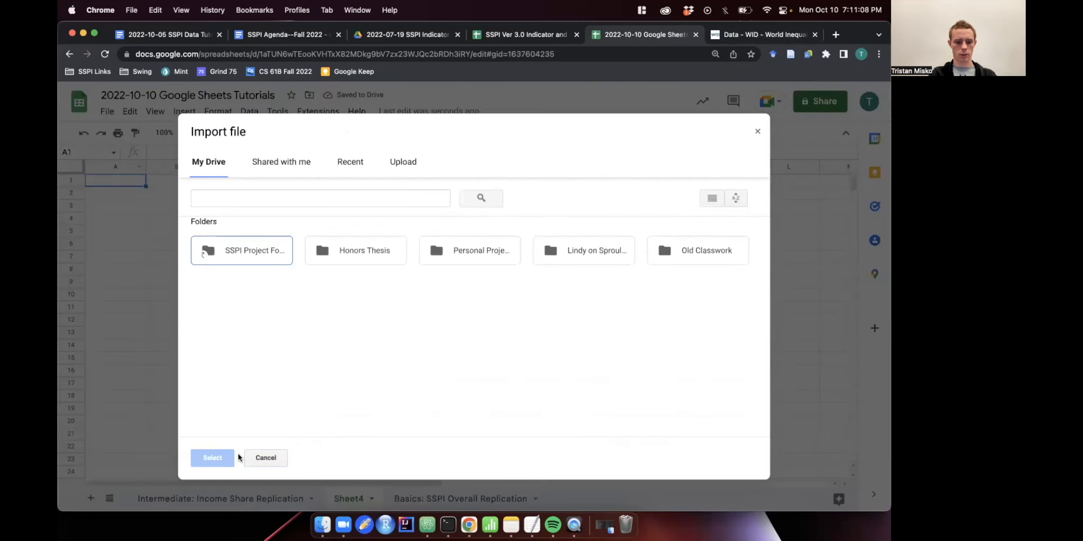
pyautogui.click(419, 161)
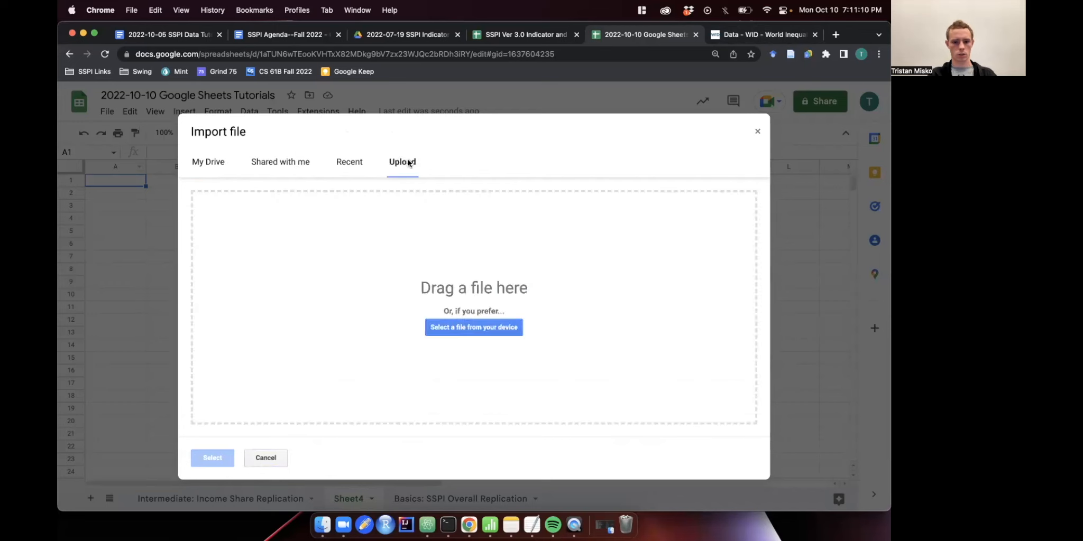
pyautogui.click(485, 327)
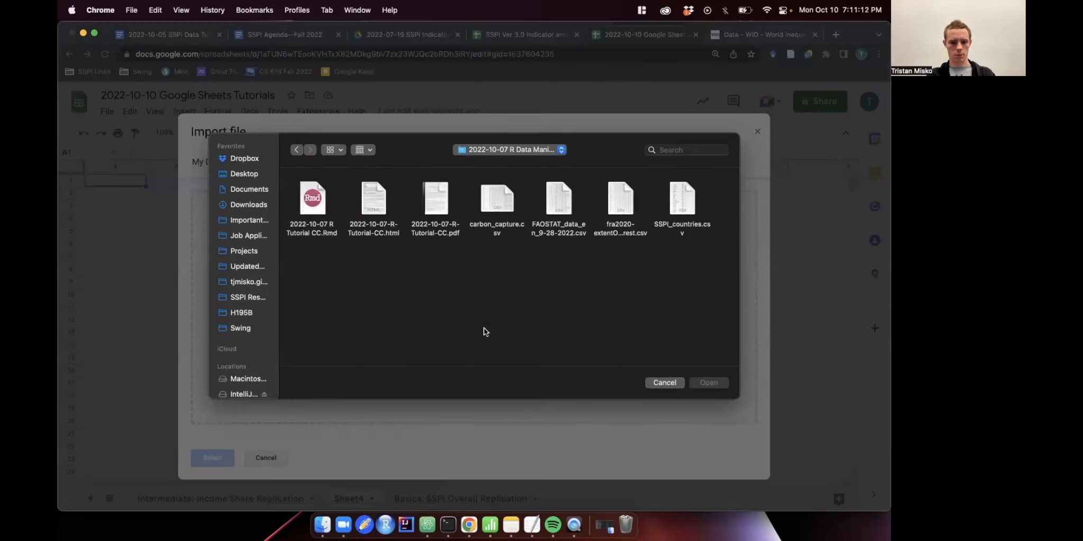
pyautogui.click(246, 174)
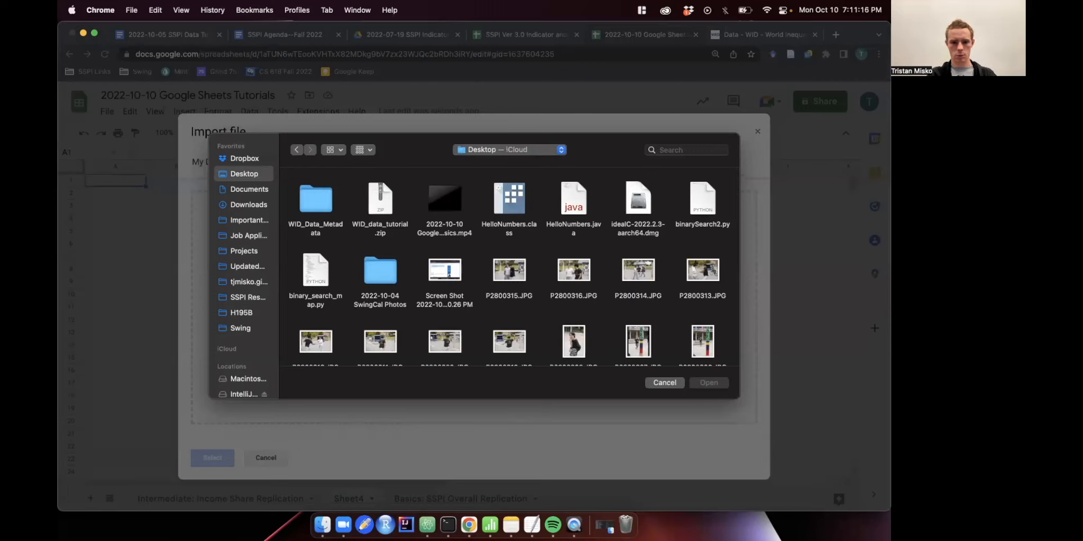
pyautogui.doubleClick(307, 204)
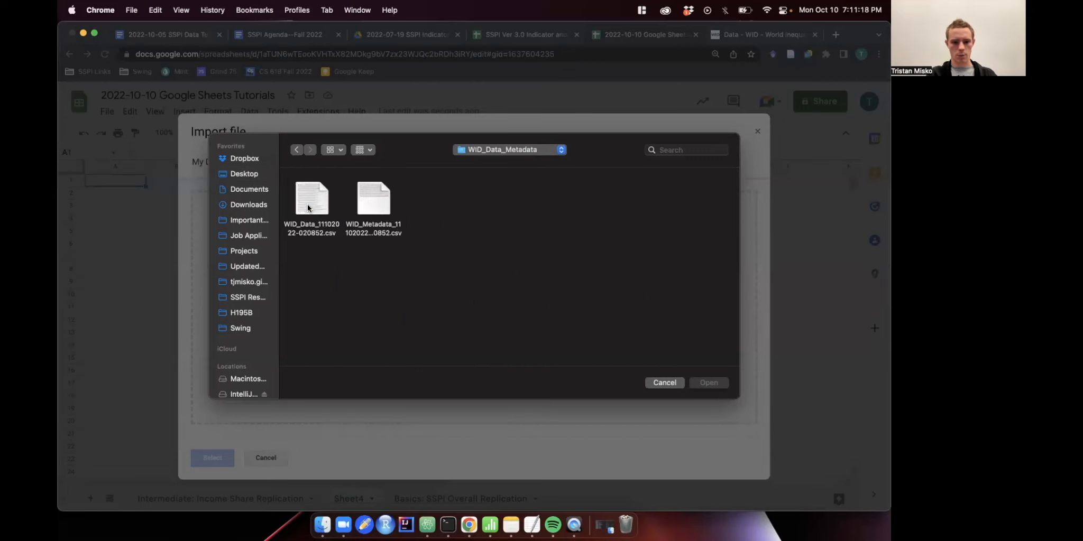
pyautogui.doubleClick(311, 198)
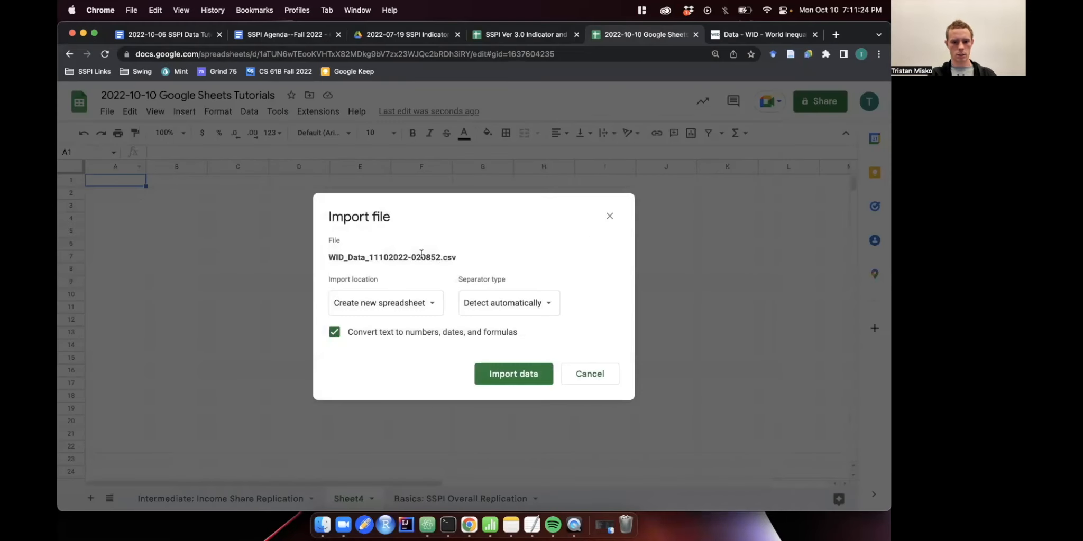
# Import WID_Data_11102022-020852.csv into a new sheet of this spreadsheet with automatic separator detection.
pyautogui.click(398, 303)
pyautogui.click(397, 321)
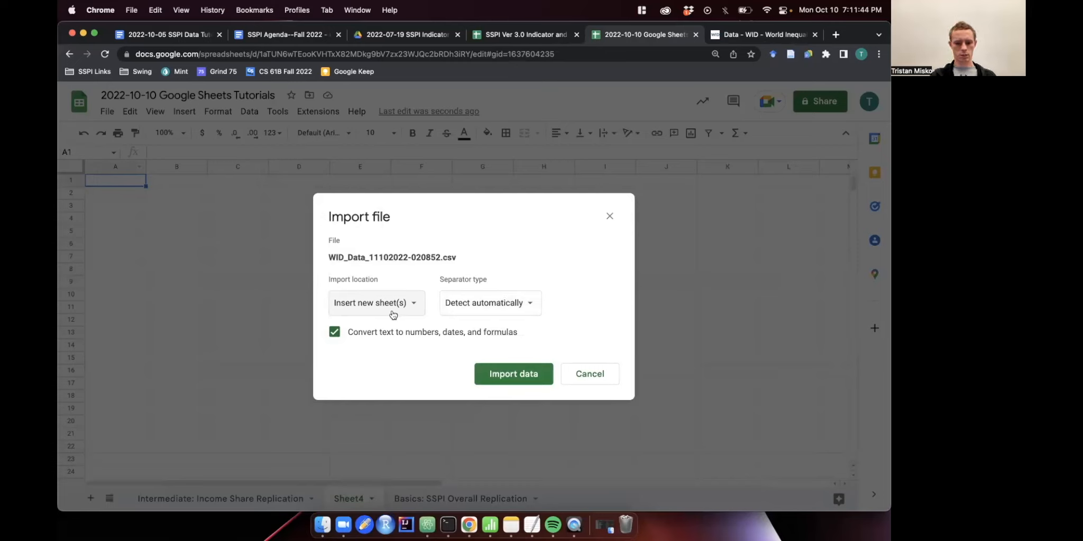
pyautogui.click(507, 376)
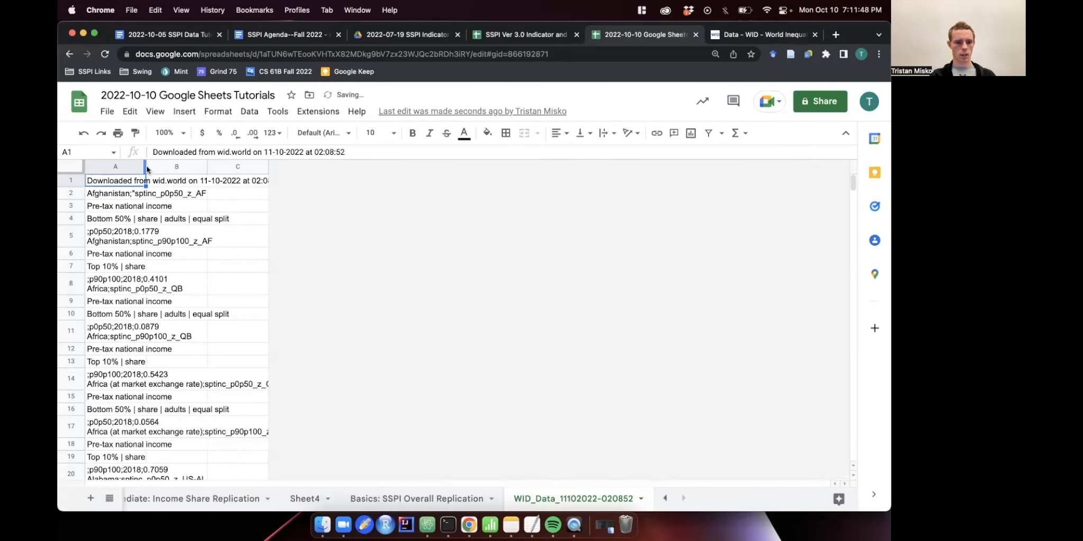
# Fit column A to its contents to examine the imported rows, and undo the column resize.
pyautogui.doubleClick(145, 167)
pyautogui.scroll(-20, 269, 303)
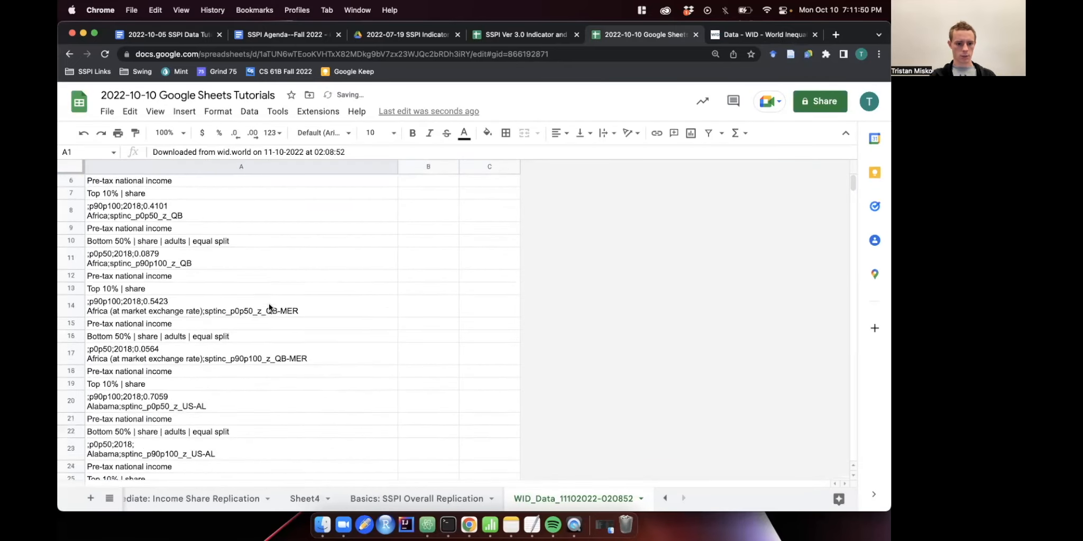
pyautogui.scroll(-3, 269, 308)
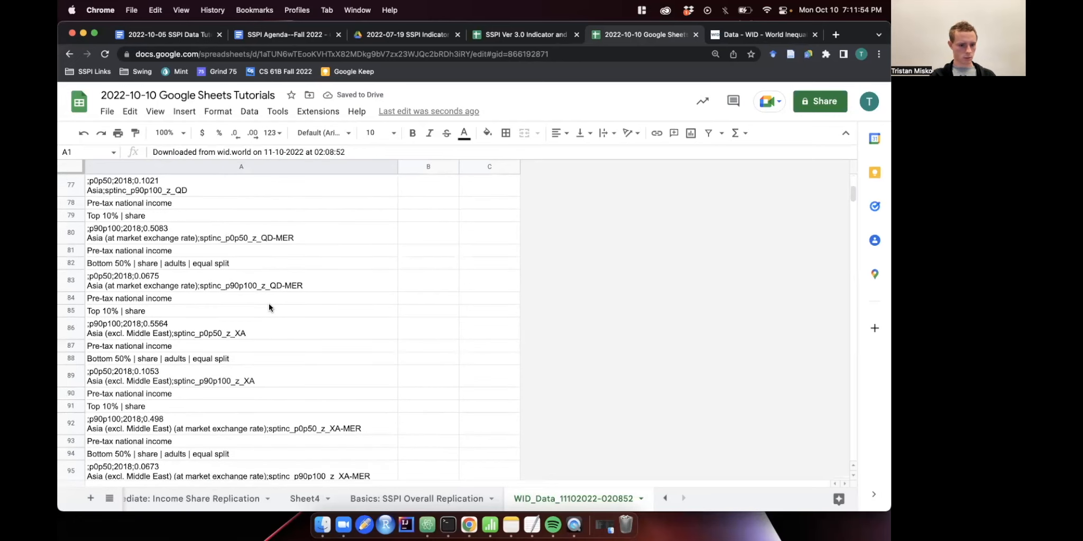
pyautogui.scroll(20, 303, 297)
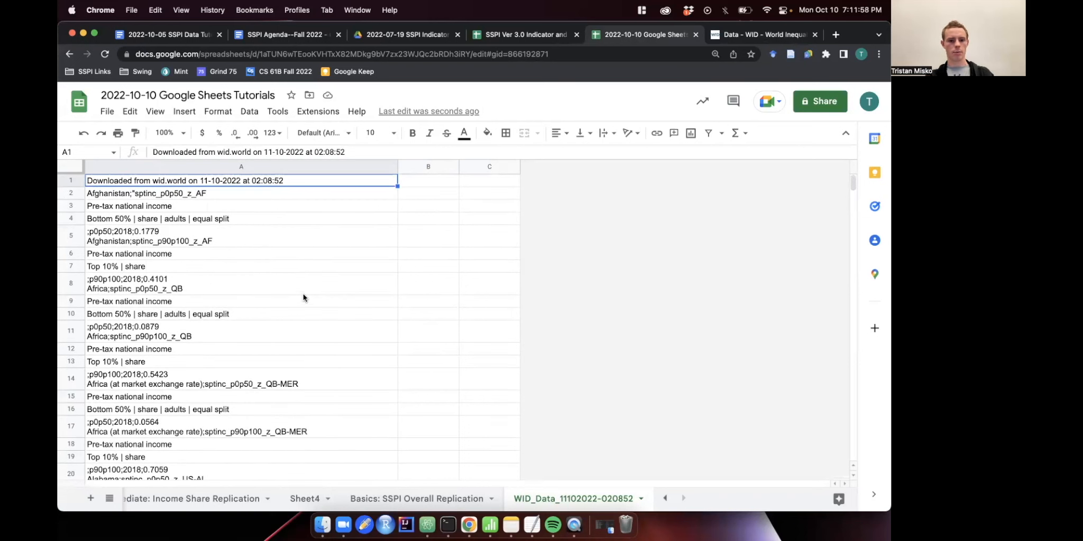
pyautogui.press('super+z')
pyautogui.click(255, 203)
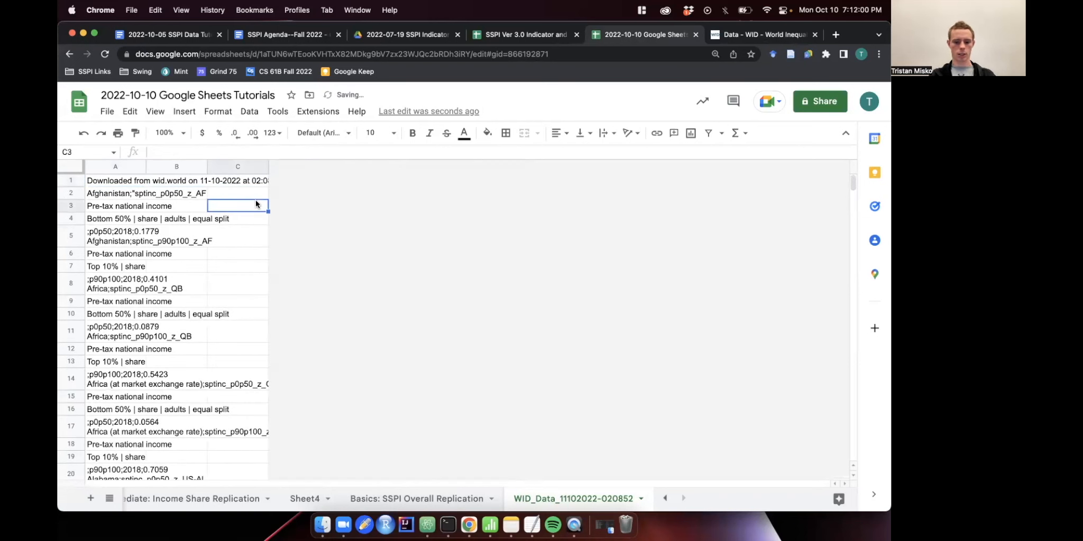
# Upload WID_Metadata_11102022-020852.csv from the WID_Data_Metadata folder for import.
pyautogui.click(113, 117)
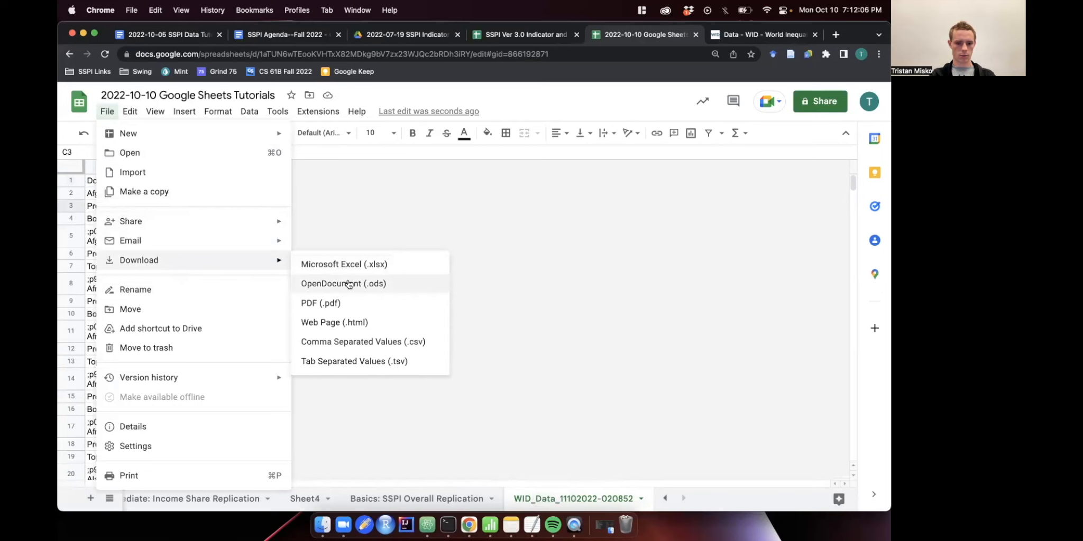
pyautogui.click(176, 175)
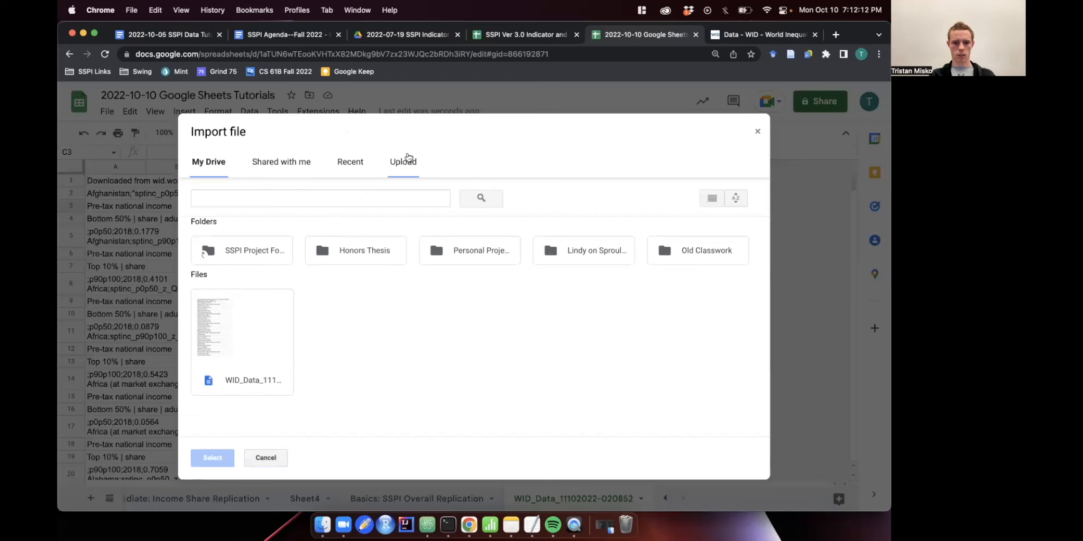
pyautogui.click(408, 159)
pyautogui.click(467, 326)
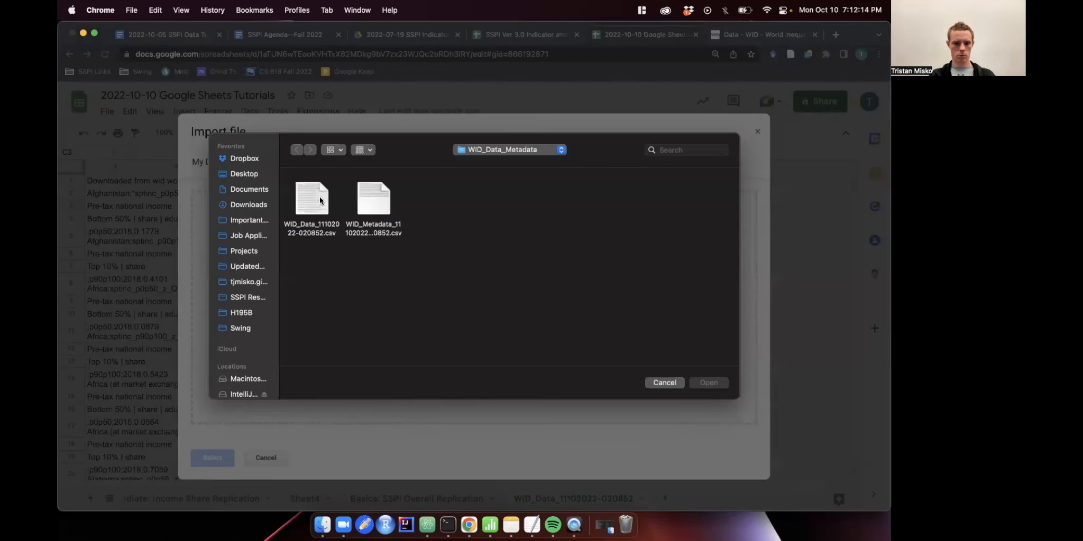
pyautogui.click(376, 206)
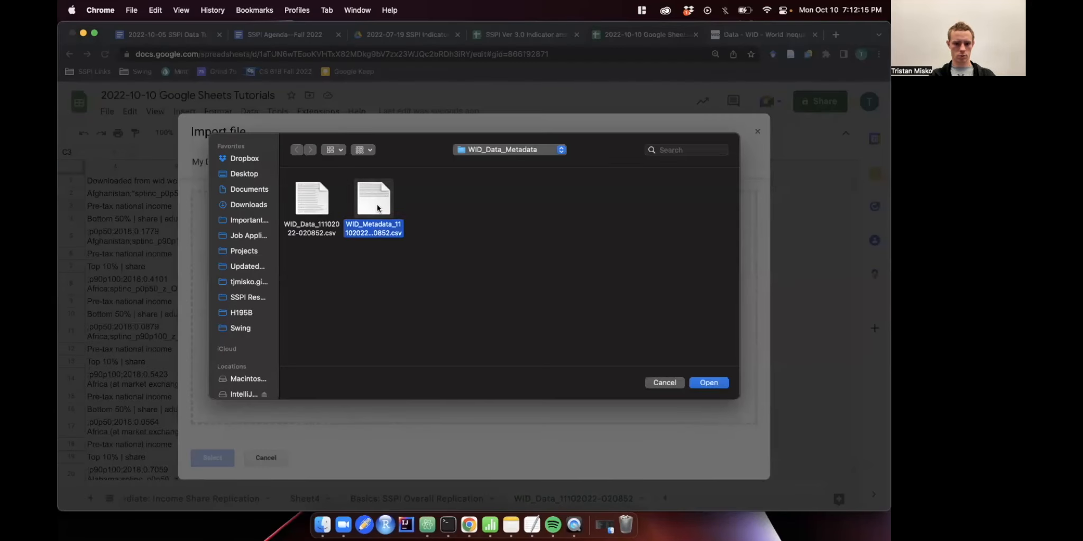
pyautogui.click(704, 381)
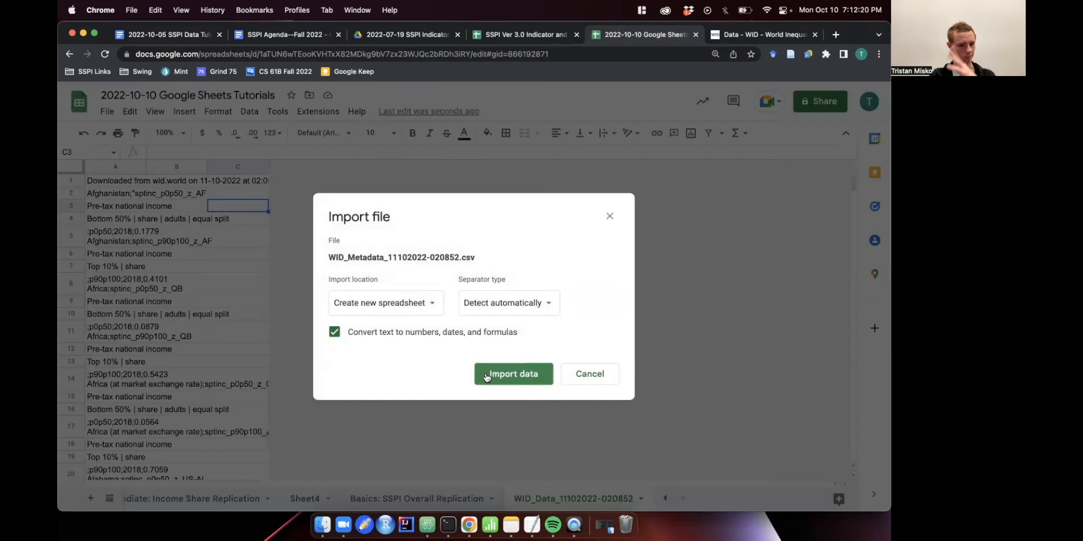
# Import the metadata file as a new spreadsheet with automatic separator detection, open it and look through its rows.
pyautogui.click(533, 376)
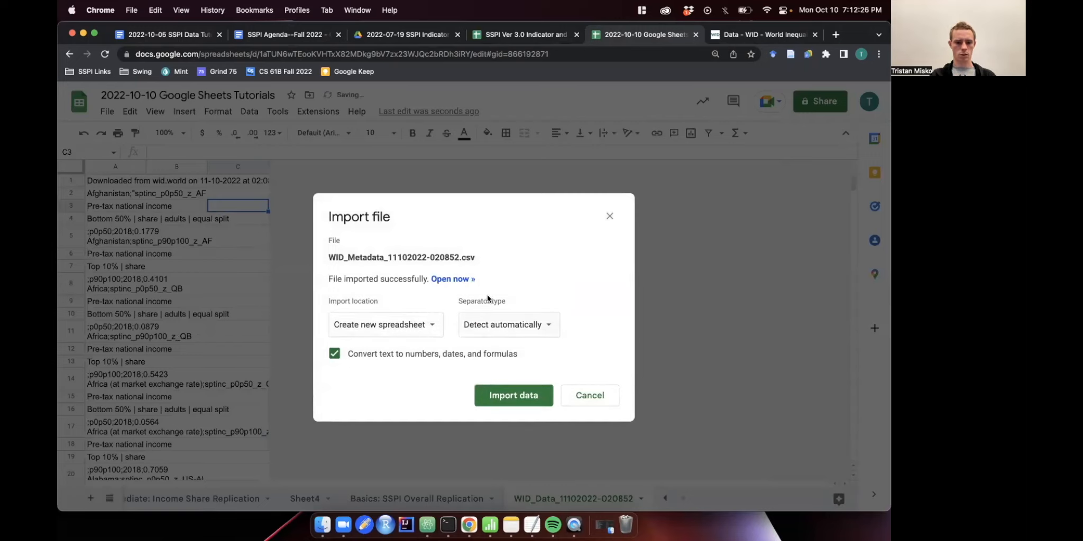
pyautogui.click(455, 280)
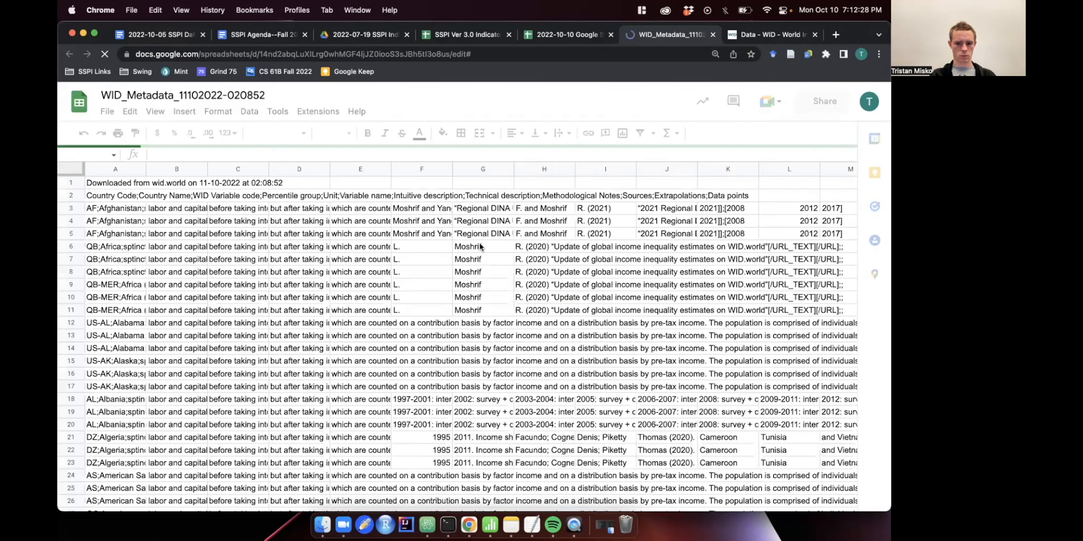
pyautogui.hscroll(5, 479, 245)
pyautogui.hscroll(-5, 479, 244)
pyautogui.scroll(-2, 479, 243)
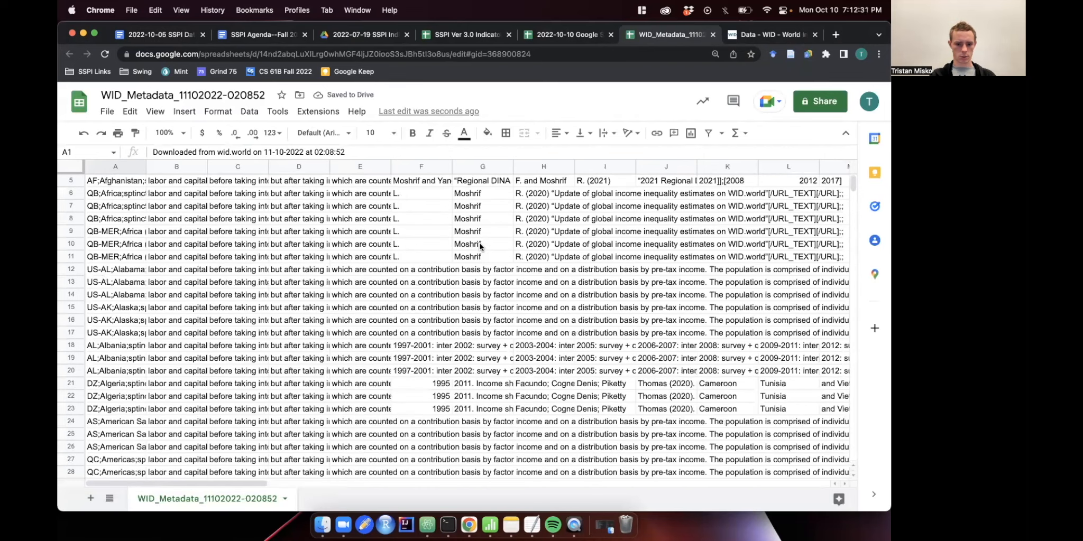
pyautogui.scroll(-8, 610, 346)
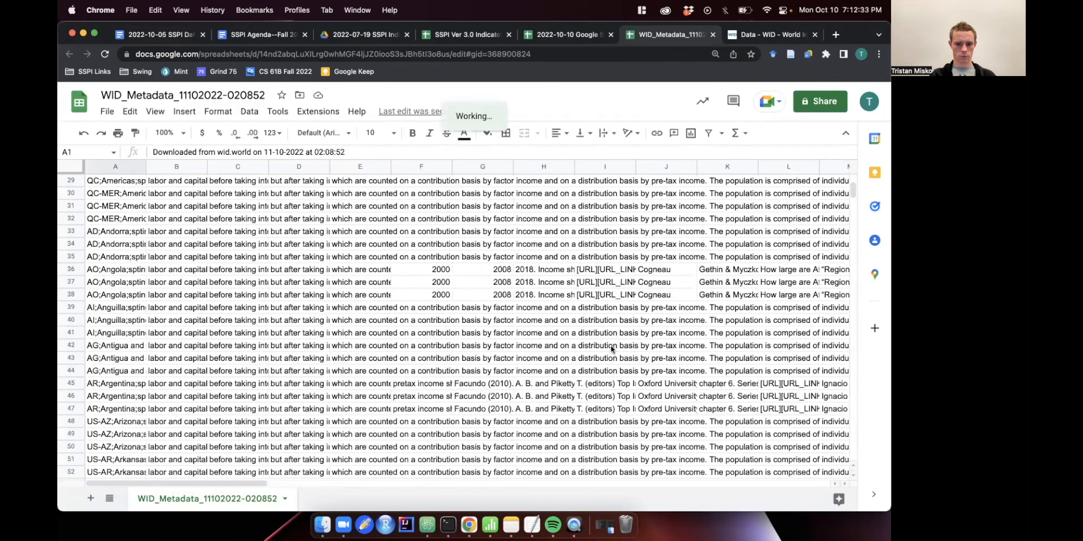
pyautogui.scroll(10, 586, 202)
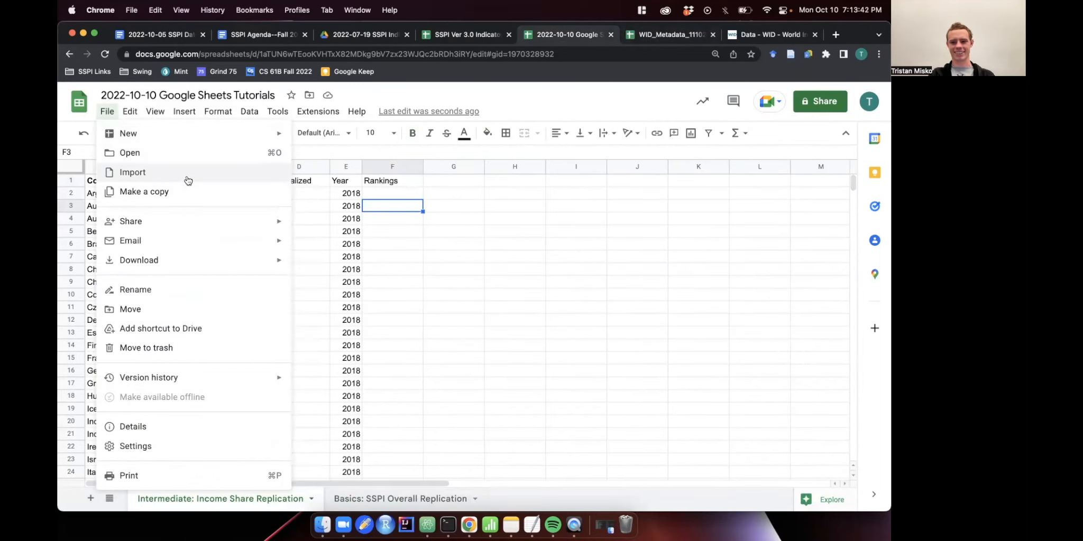
# Upload WID_Data_11102022-020852.csv again for import into the 2022-10-10 Google Sheets Tutorials spreadsheet.
pyautogui.click(187, 180)
pyautogui.click(402, 161)
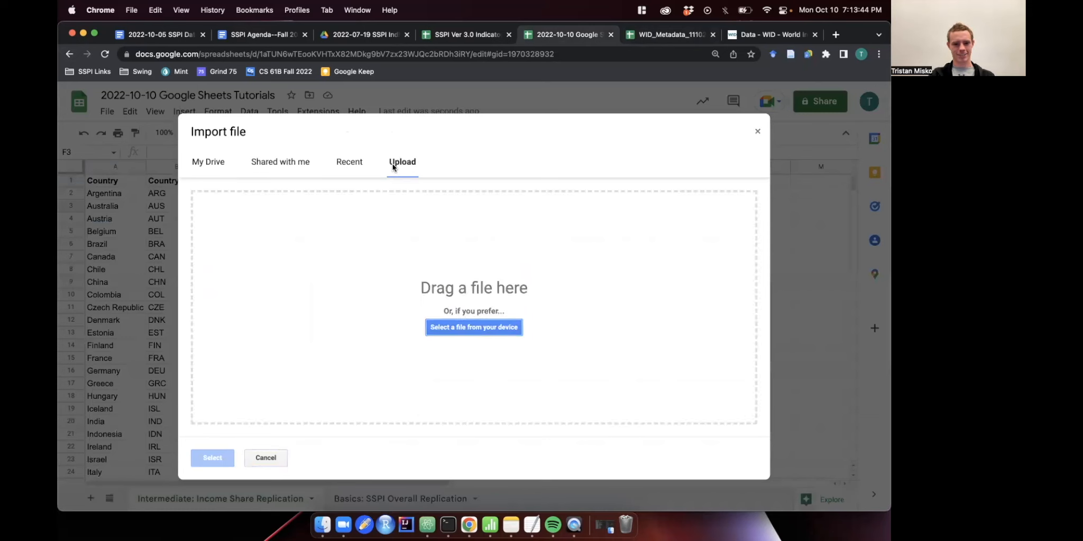
pyautogui.click(496, 325)
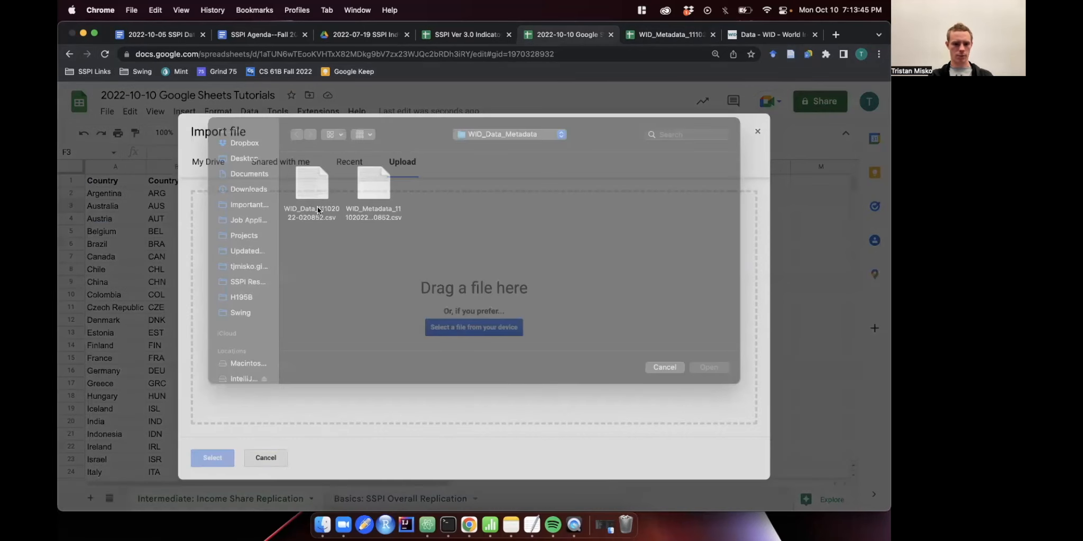
pyautogui.click(317, 209)
pyautogui.click(711, 383)
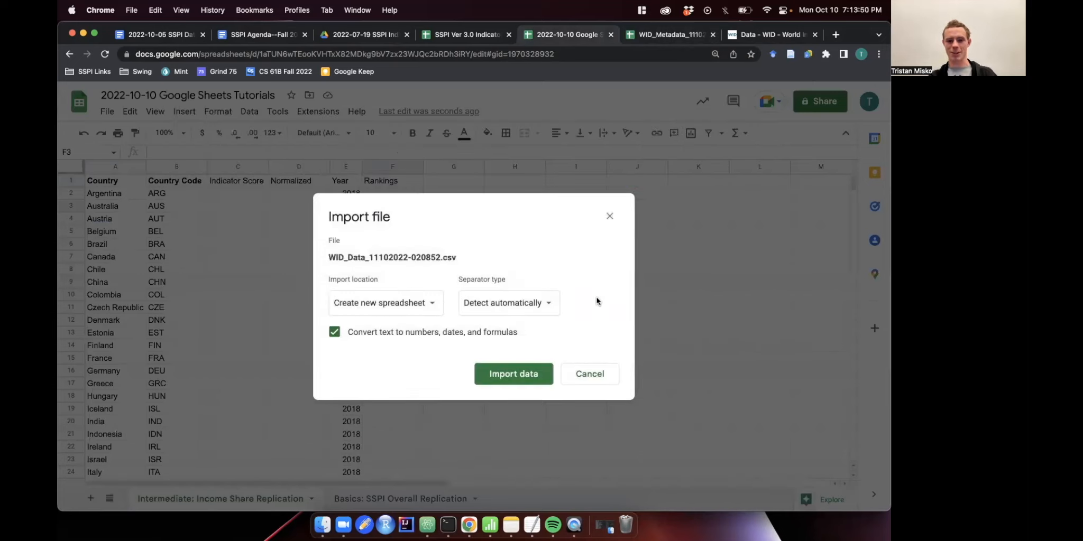
# Set a custom semicolon (;) separator and import the WID data as a new spreadsheet.
pyautogui.click(522, 306)
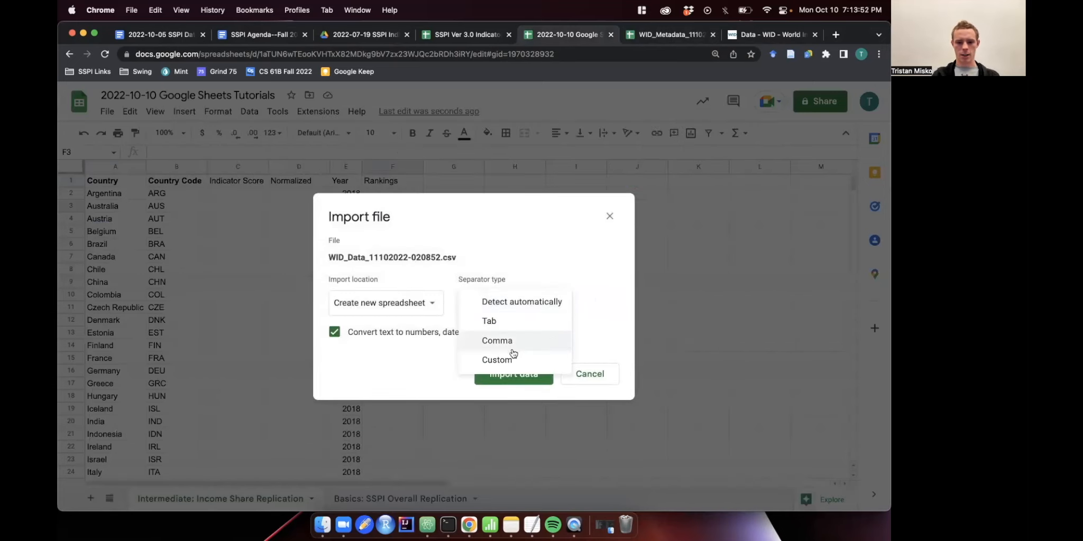
pyautogui.click(510, 361)
pyautogui.click(543, 294)
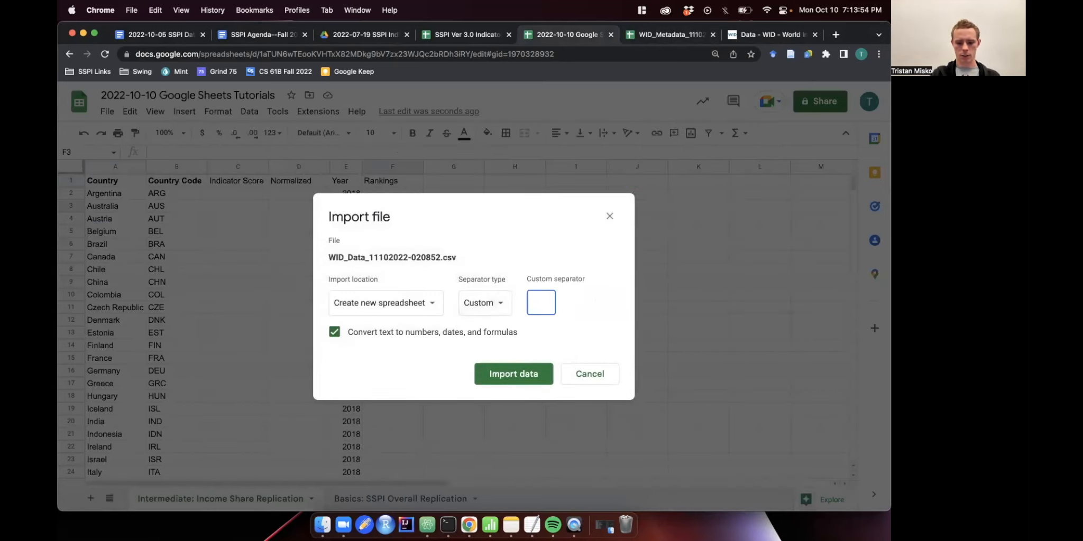
pyautogui.click(595, 304)
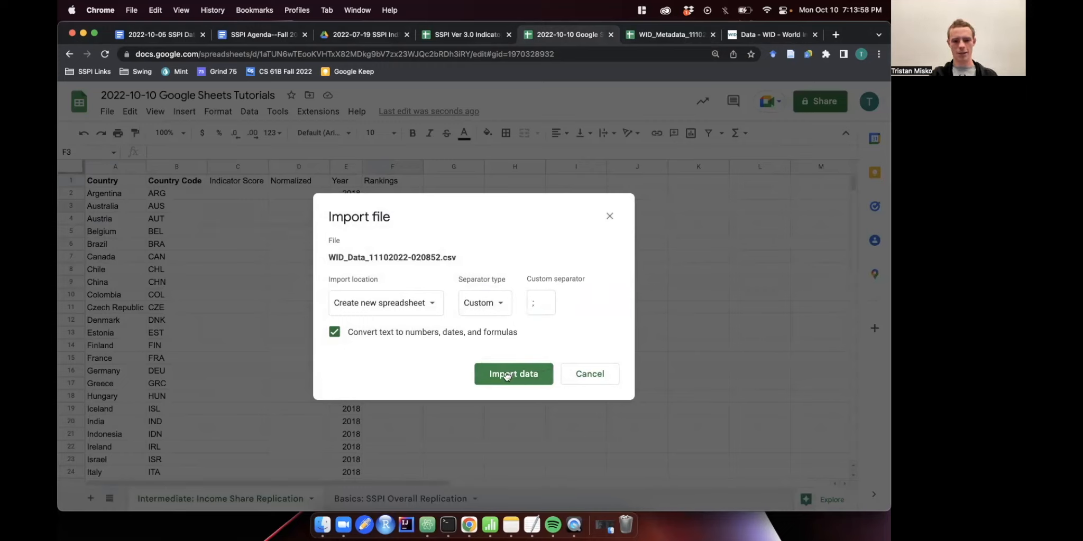
pyautogui.click(507, 375)
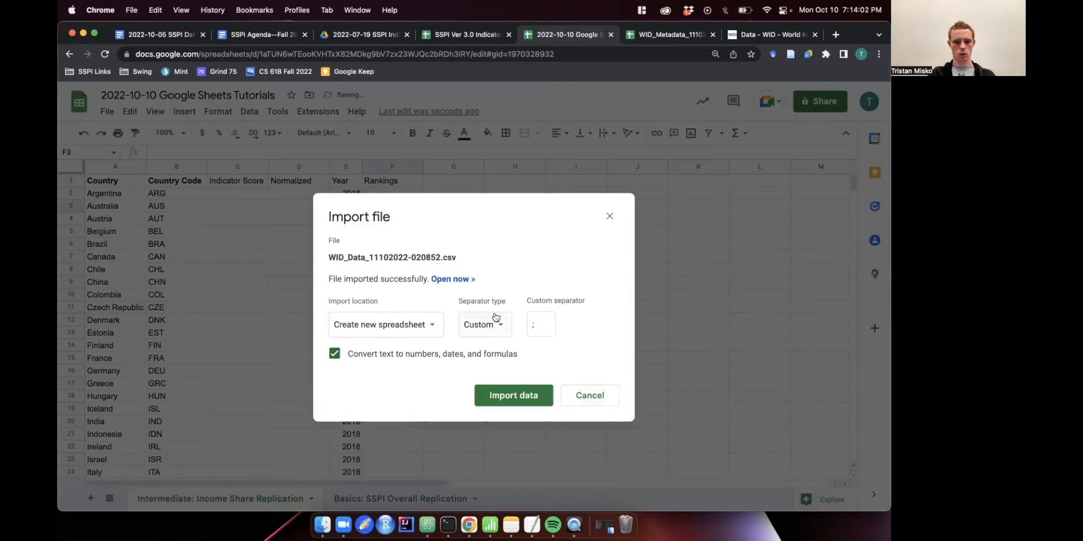
# Change the import location to Insert new sheet(s) and import the semicolon-separated WID data into this spreadsheet.
pyautogui.click(419, 332)
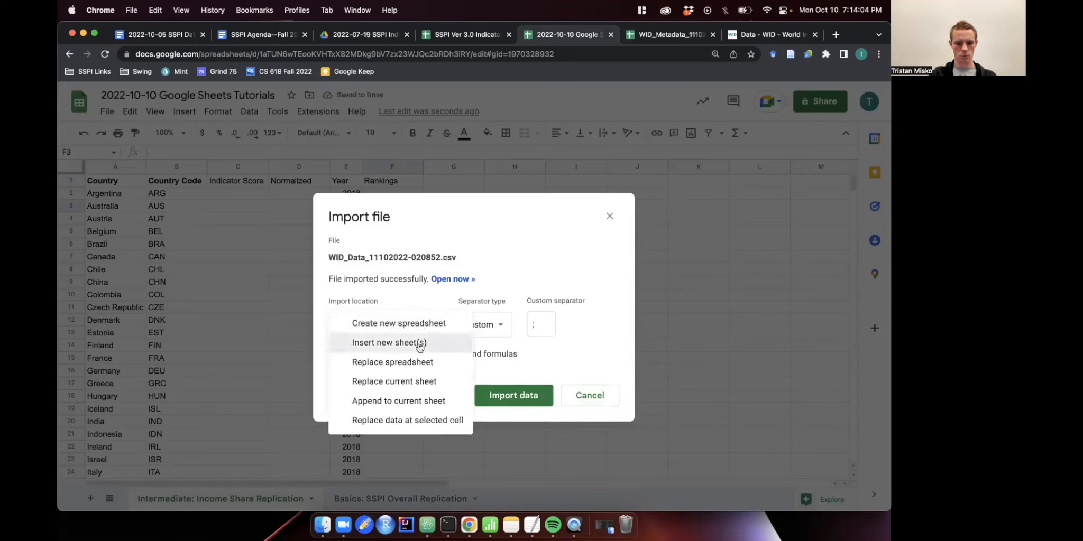
pyautogui.click(418, 345)
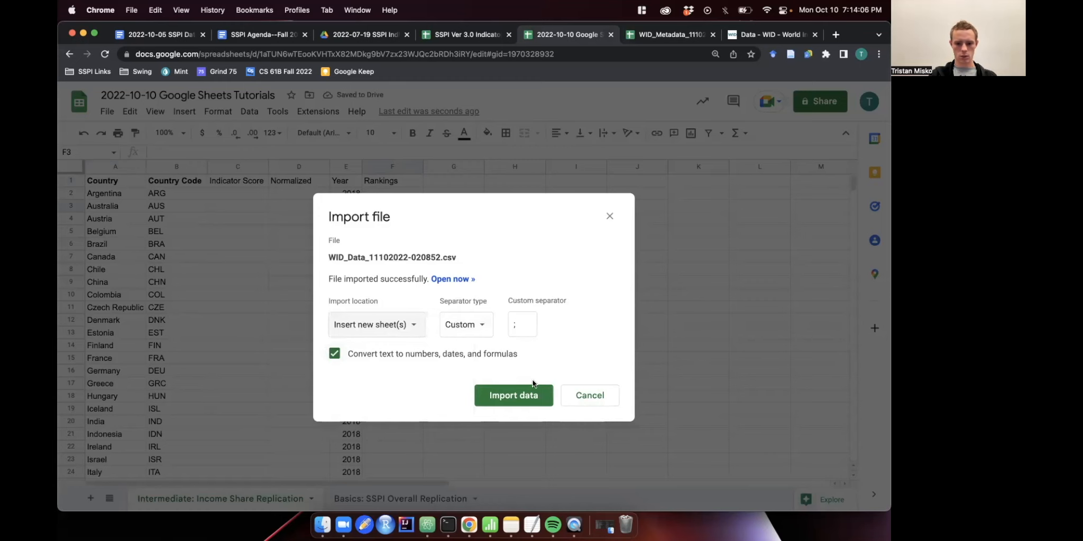
pyautogui.click(520, 395)
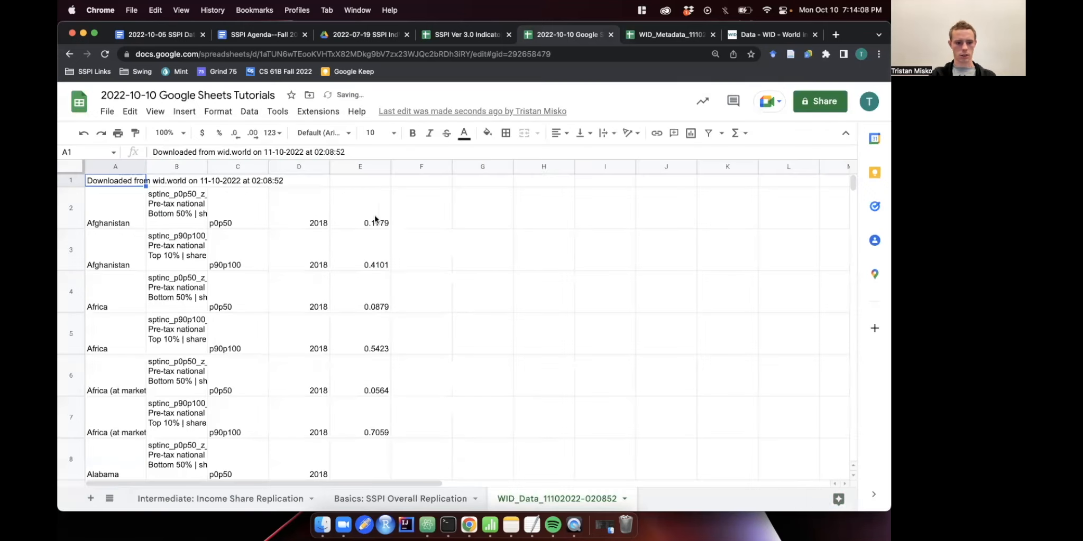
pyautogui.click(408, 216)
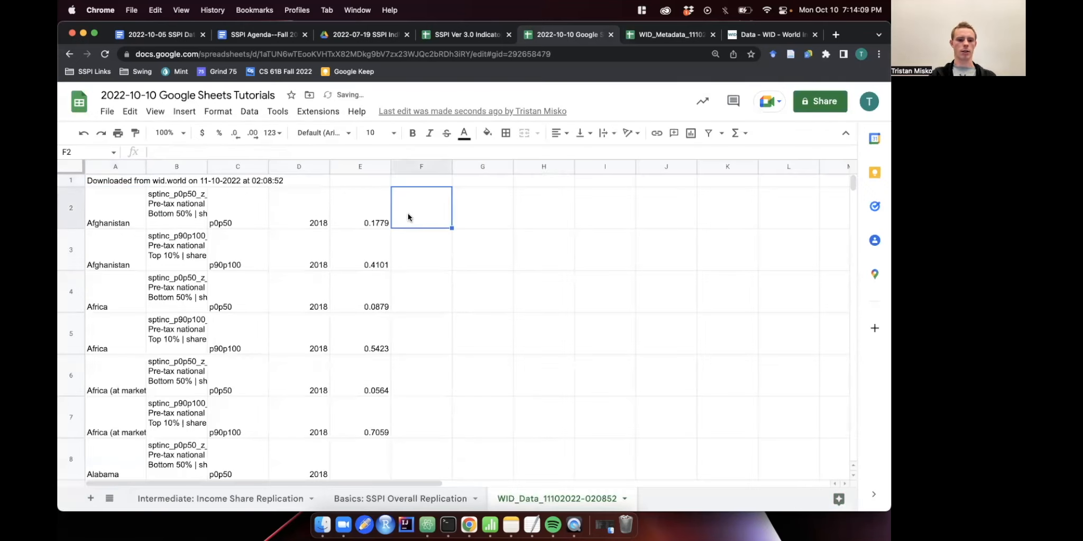
# Delete row 1 with the wid.world download note from the imported data sheet.
pyautogui.click(73, 181)
pyautogui.rightClick(74, 182)
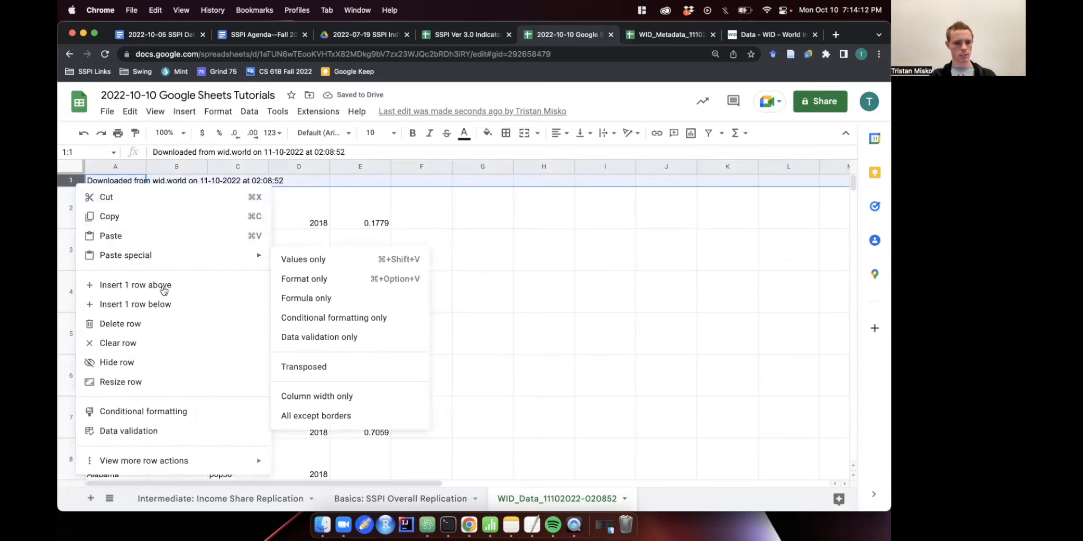
pyautogui.click(169, 324)
pyautogui.click(349, 236)
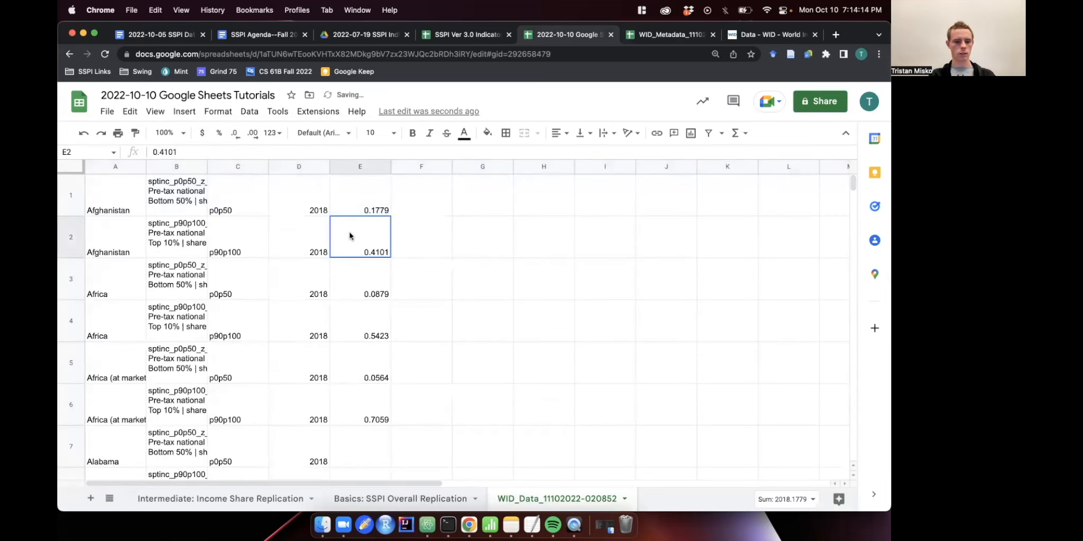
# Fit column B to its contents to show the variable descriptions, and delete that column.
pyautogui.click(209, 167)
pyautogui.doubleClick(207, 168)
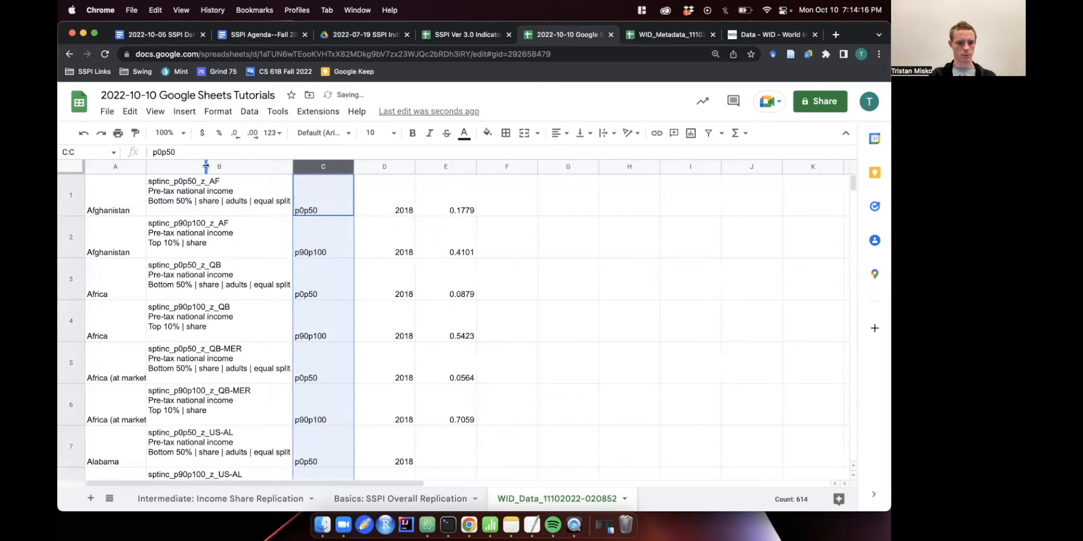
pyautogui.click(368, 200)
pyautogui.click(191, 168)
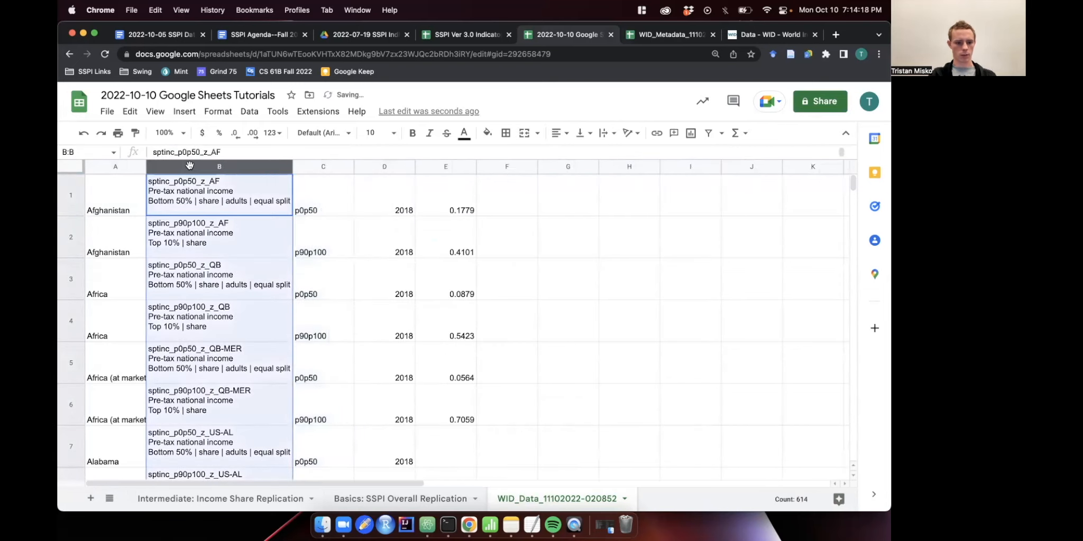
pyautogui.rightClick(191, 169)
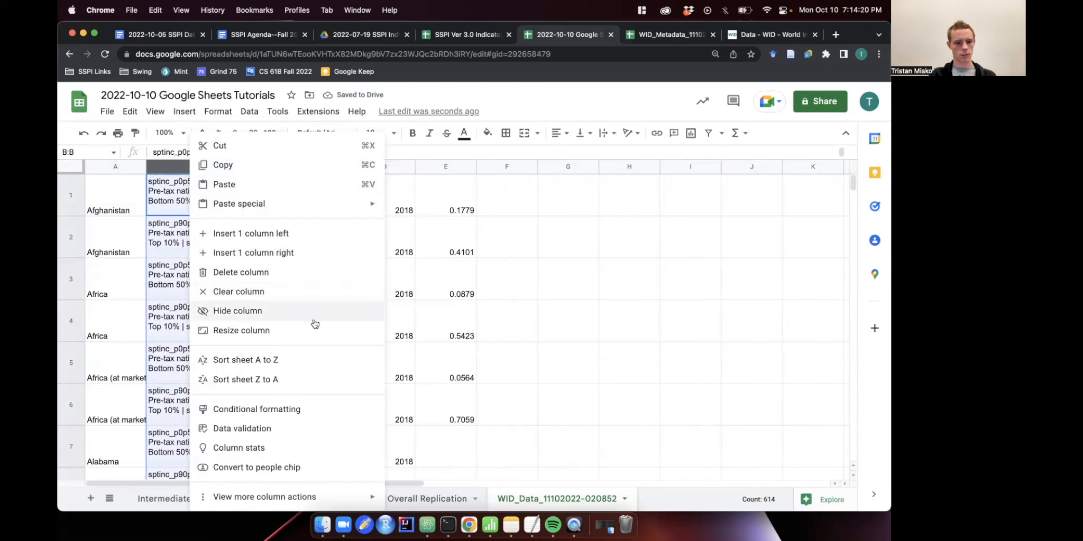
pyautogui.click(309, 268)
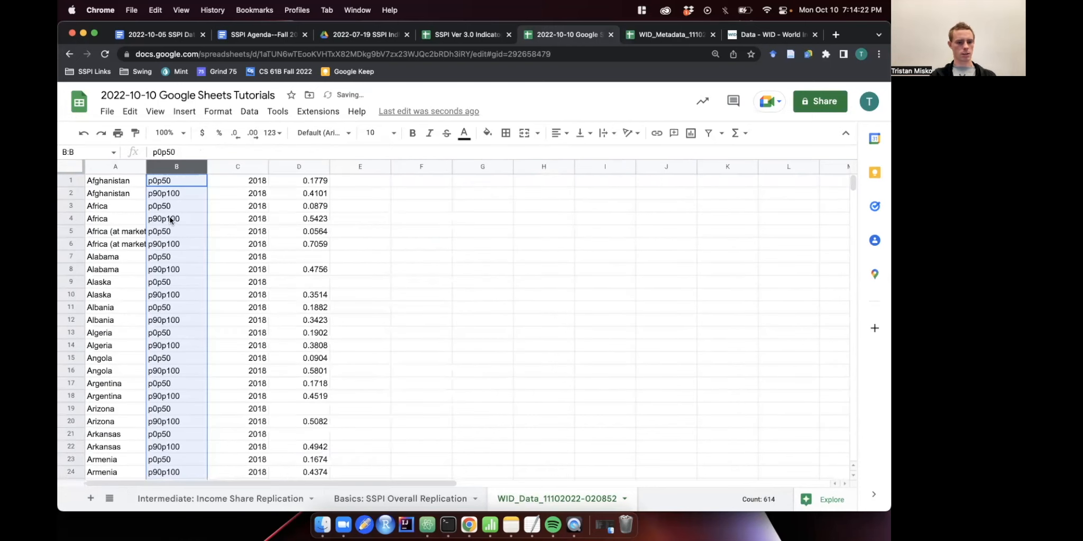
pyautogui.click(176, 180)
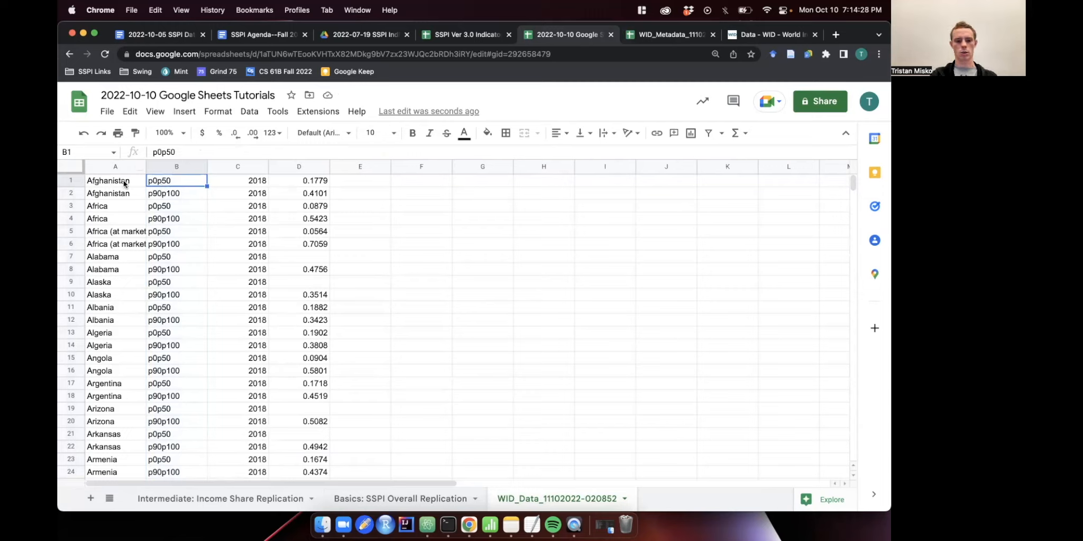
pyautogui.click(315, 184)
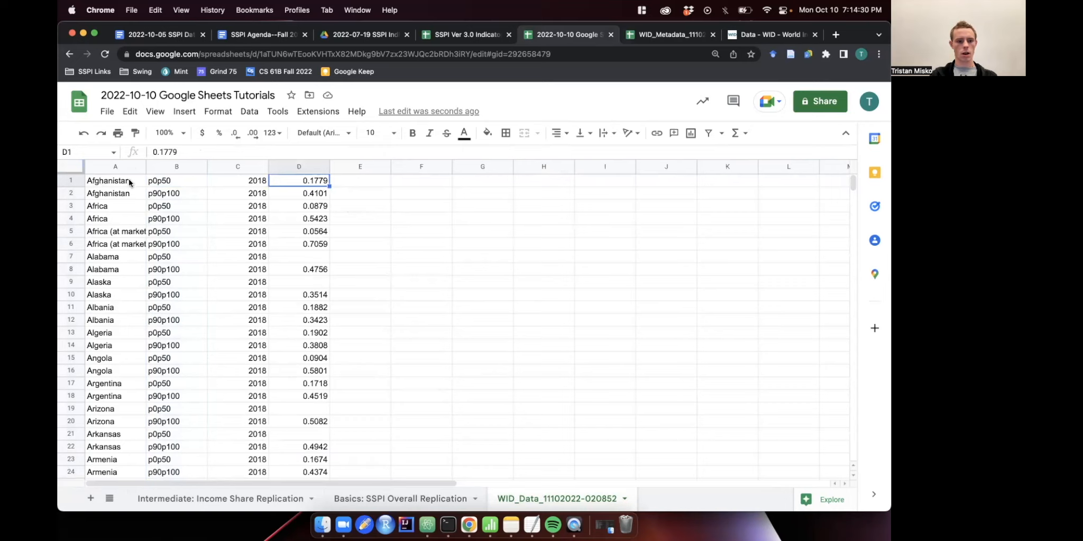
# Select the full block of WID data from A1 to D614.
pyautogui.click(174, 182)
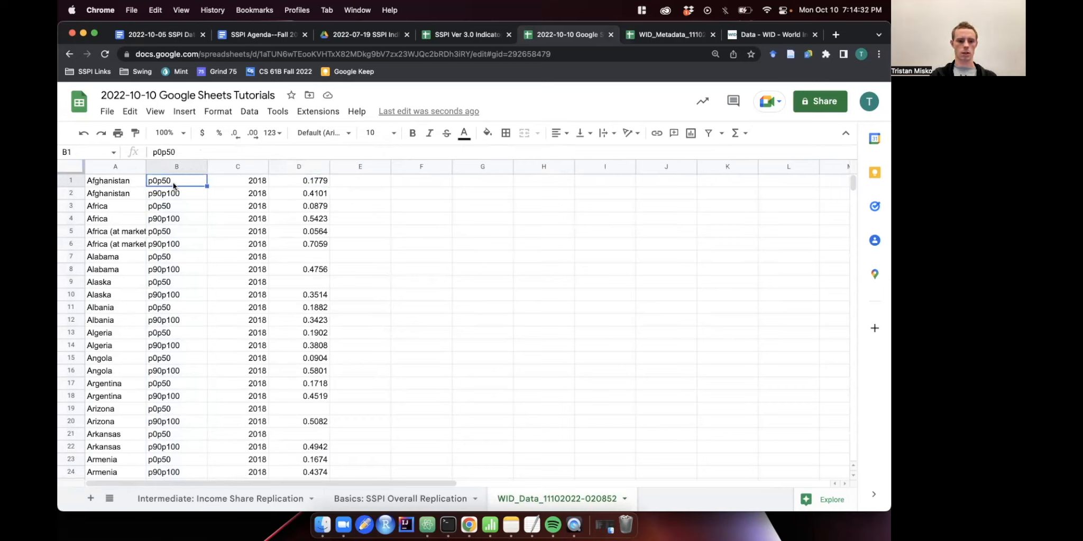
pyautogui.moveTo(88, 181); pyautogui.dragTo(298, 307)
pyautogui.moveTo(260, 370); pyautogui.dragTo(295, 306)
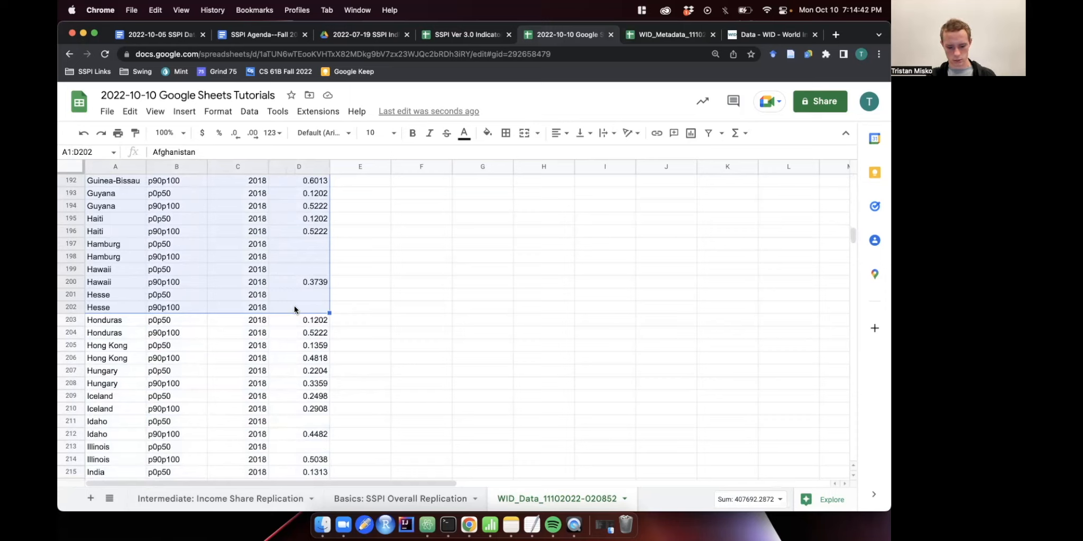
pyautogui.press('super+shift+Down')
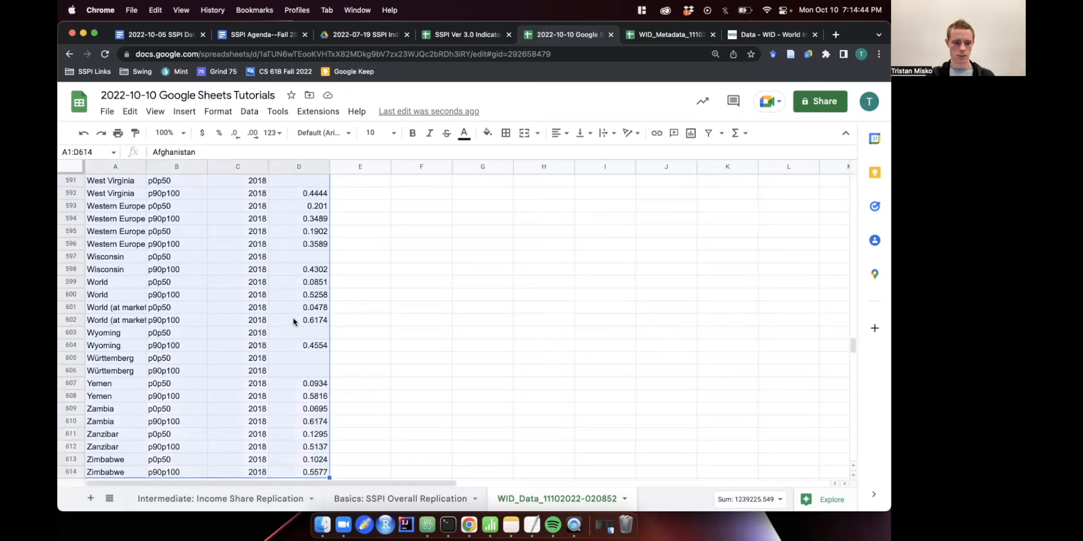
pyautogui.scroll(-3, 285, 421)
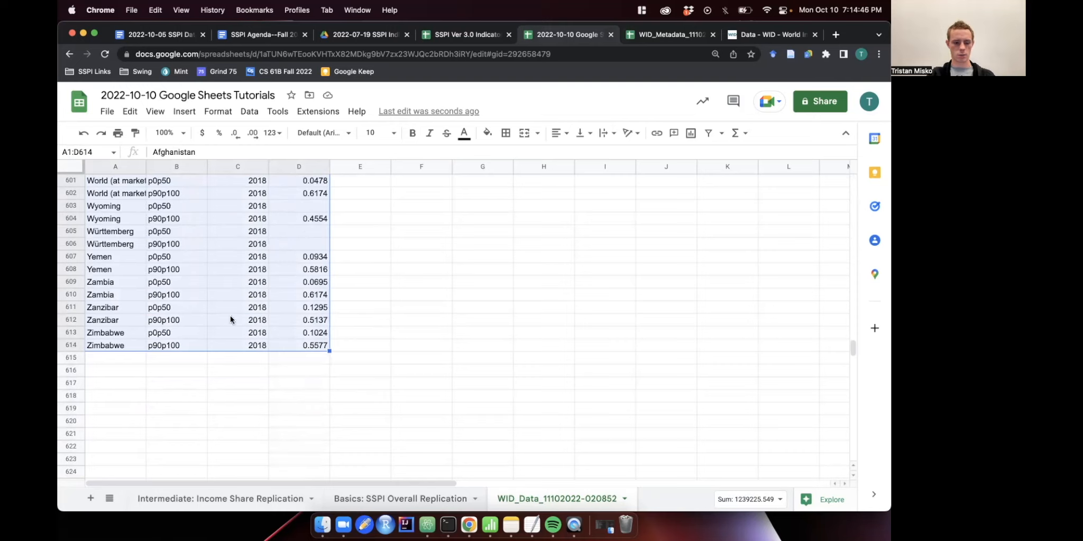
# Select A1:C614 starting from the last year cell in column C, and return to cell A1.
pyautogui.click(235, 345)
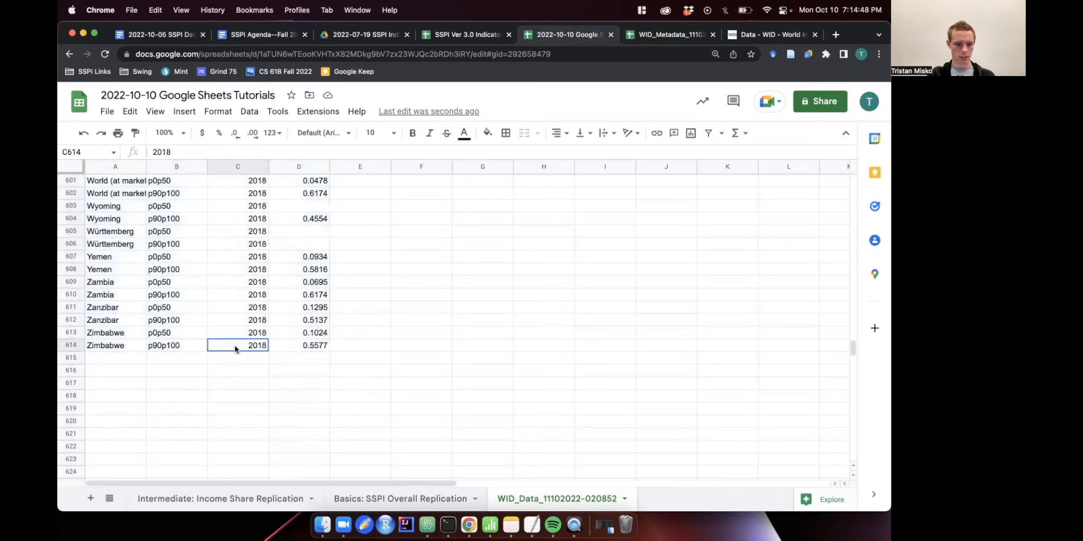
pyautogui.press('super+shift+Up')
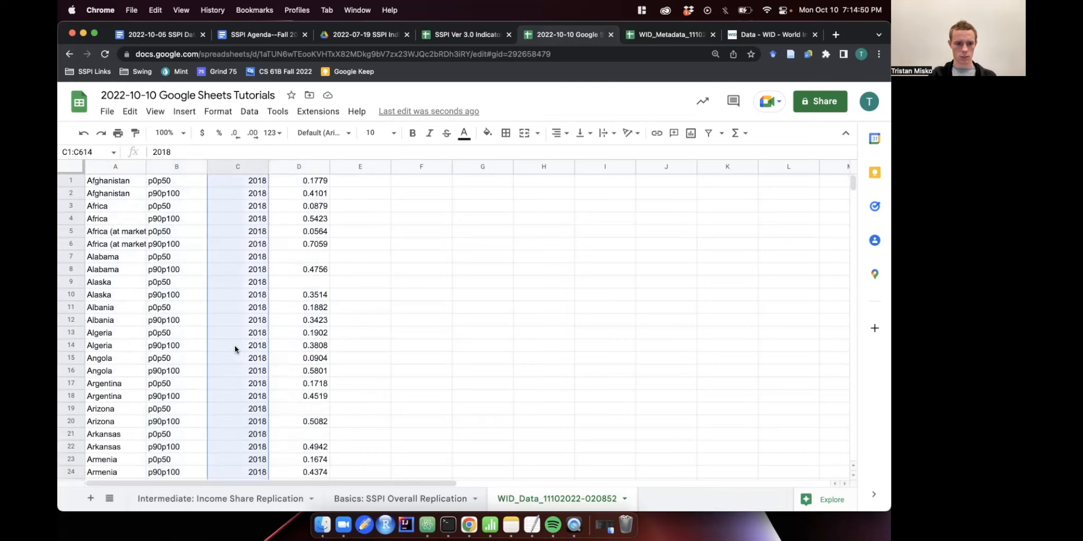
pyautogui.hotkey('shift', 'Left')
pyautogui.hotkey('shift', 'Left')
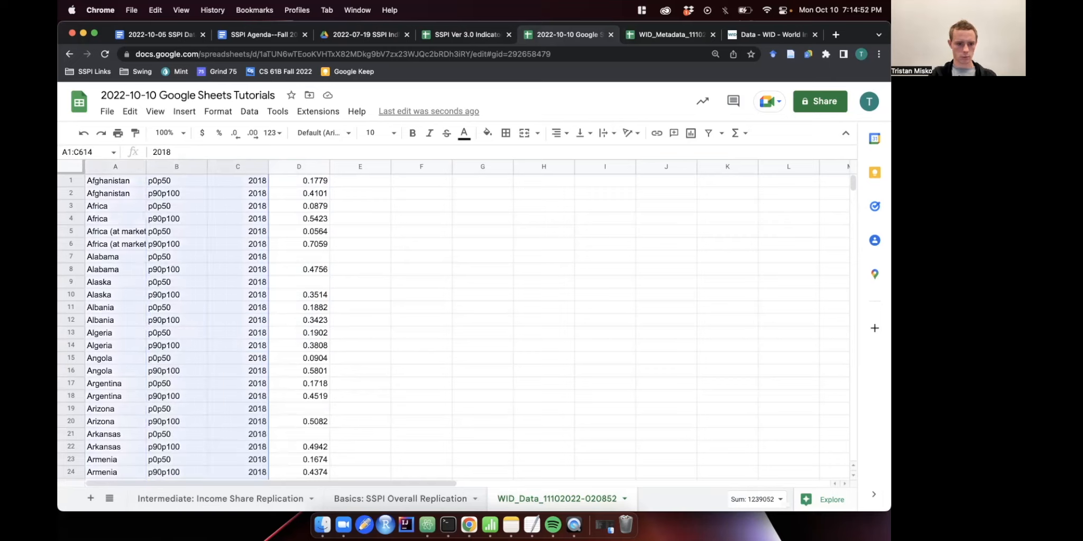
pyautogui.press('super+Up')
pyautogui.press('super+Left')
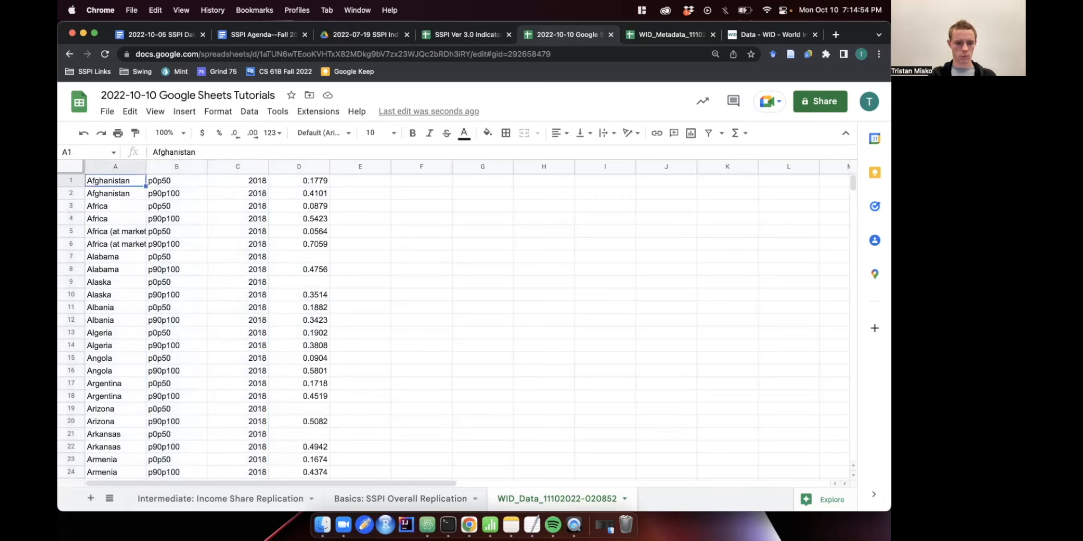
# Select the data range A1:D614 from cell A1 and copy it.
pyautogui.press('super+shift+Right')
pyautogui.press('super+shift+Down')
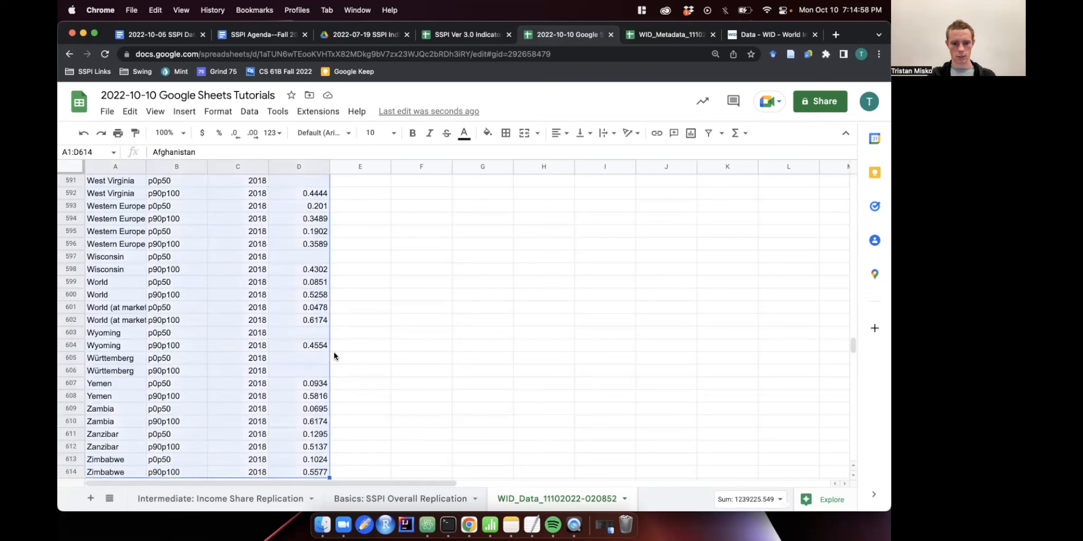
pyautogui.press('super+c')
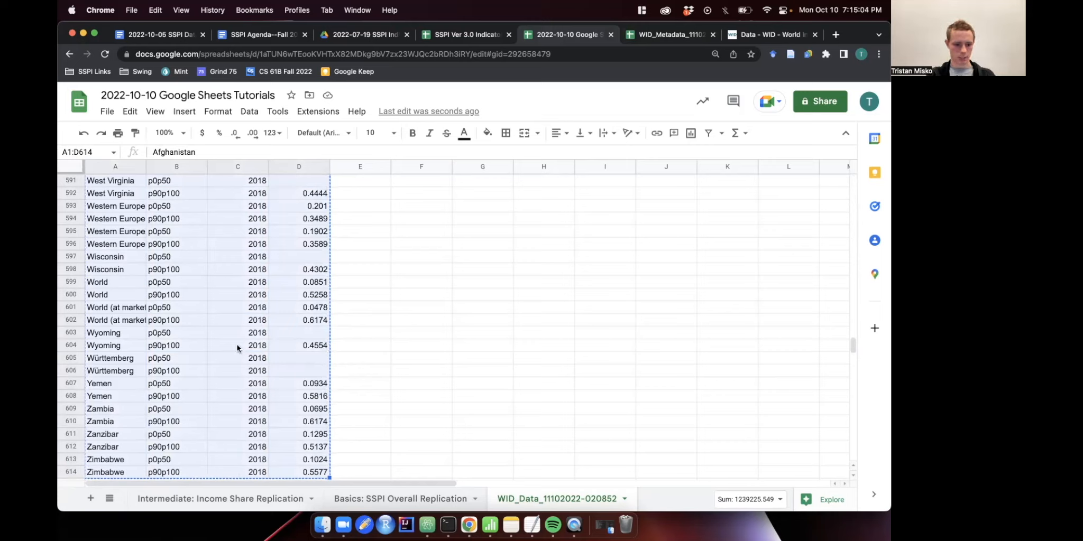
pyautogui.scroll(20, 236, 344)
pyautogui.scroll(14, 236, 344)
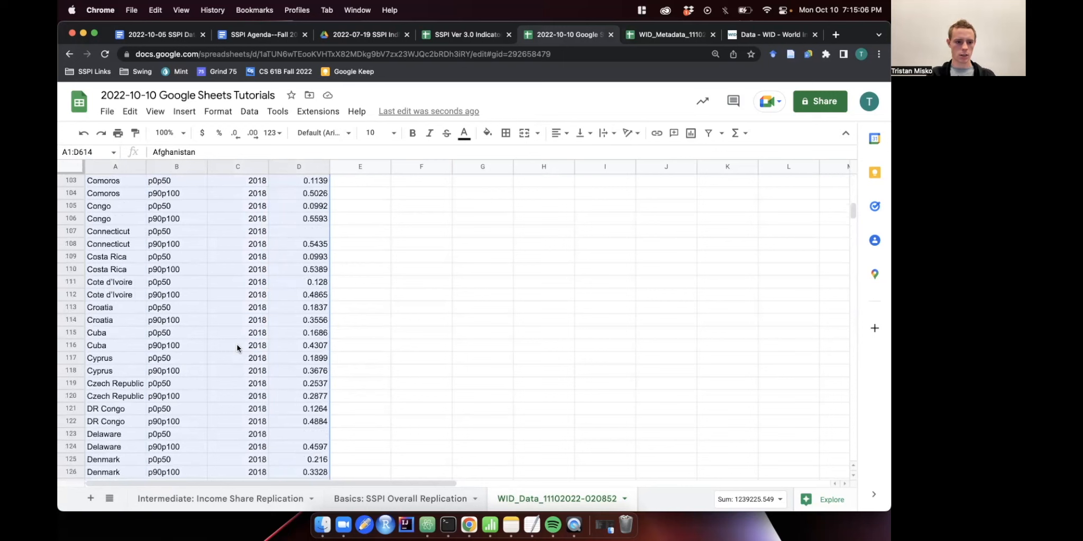
# Insert a row above the first data row and enter the bold header Country in A1.
pyautogui.rightClick(70, 181)
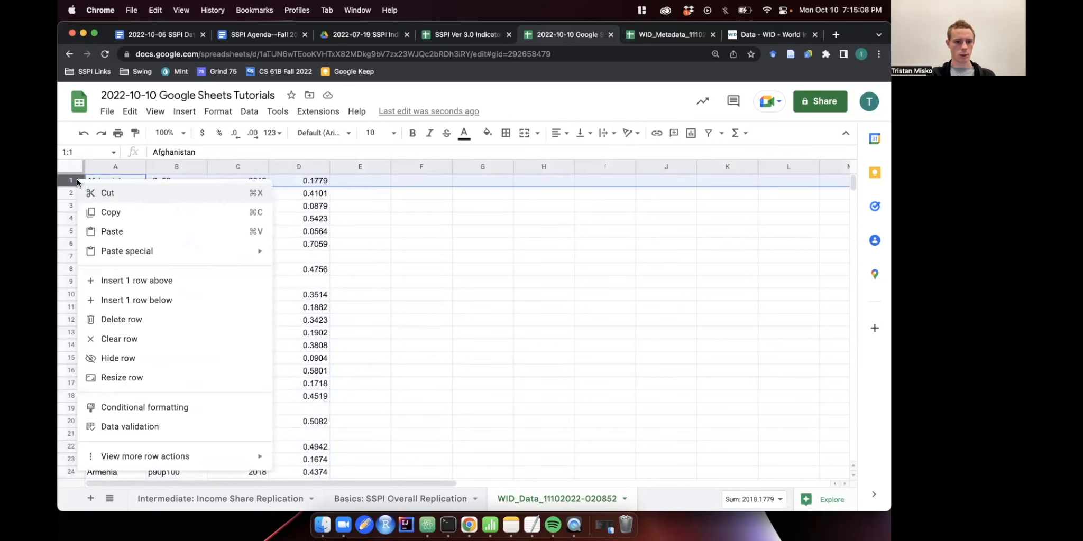
pyautogui.click(137, 281)
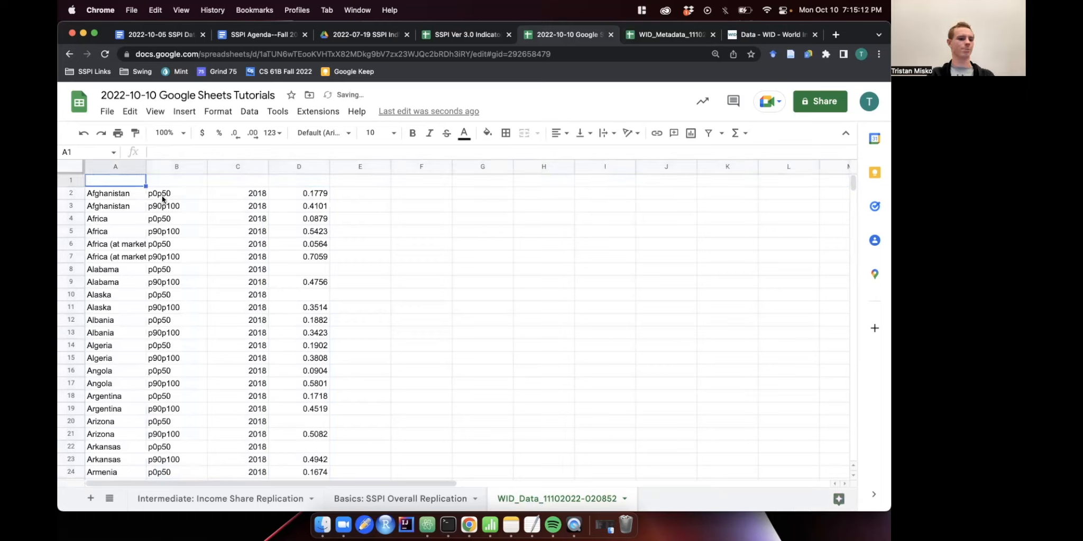
pyautogui.press('super+b')
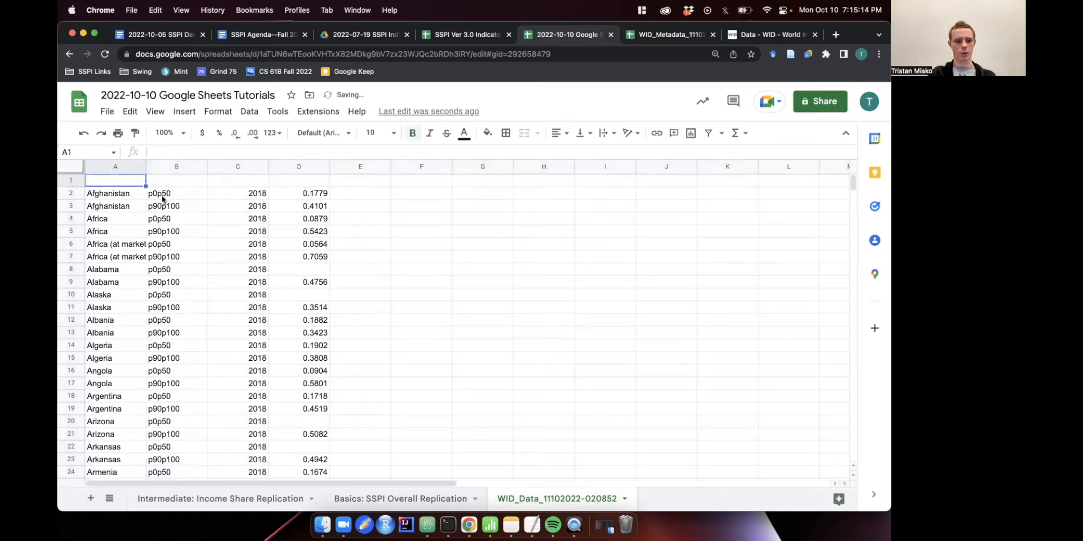
pyautogui.write('Cou')
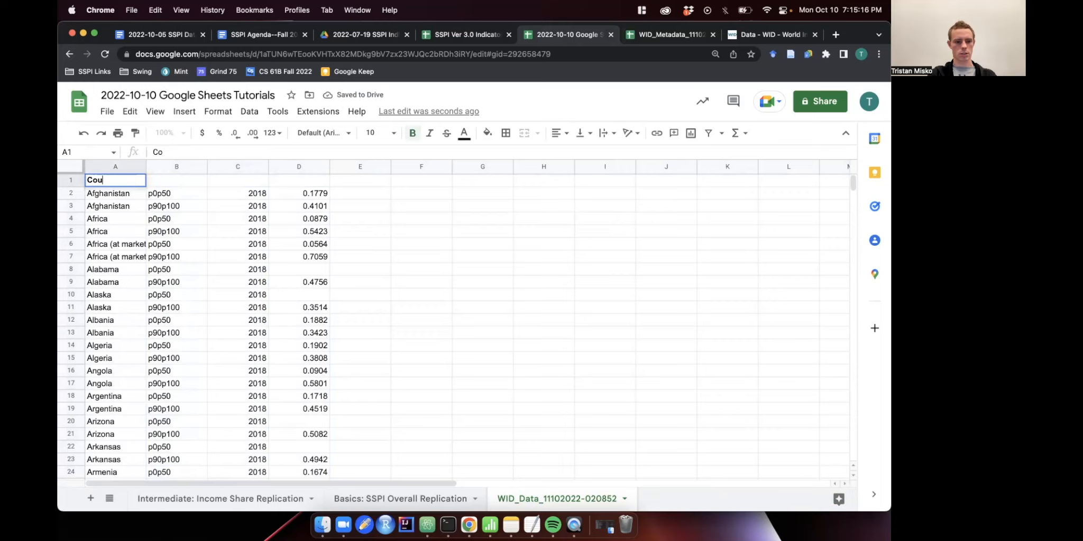
pyautogui.write('ntry')
pyautogui.press('Return')
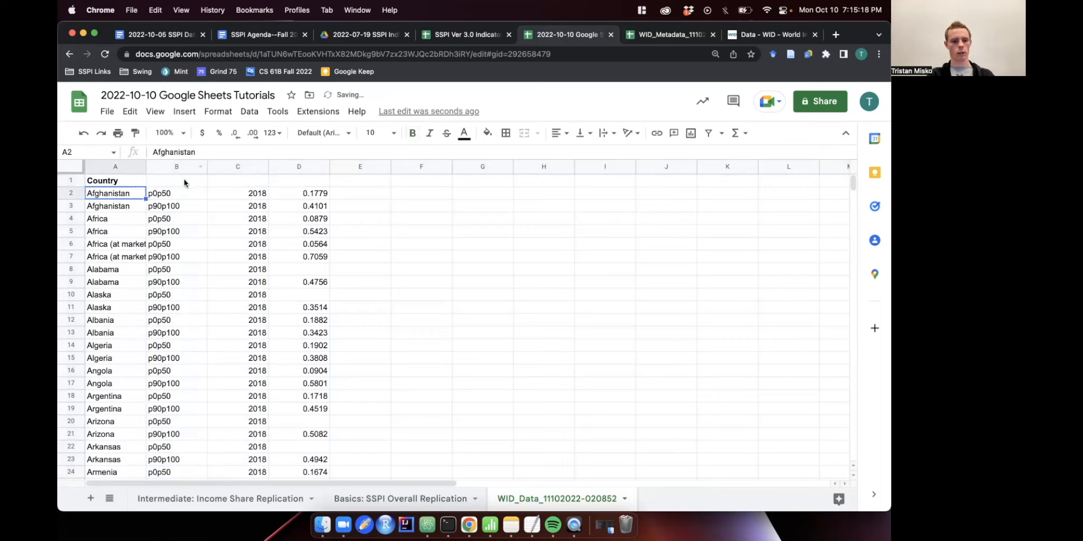
# Enter the header Percentiles in B1 and make it bold.
pyautogui.click(183, 179)
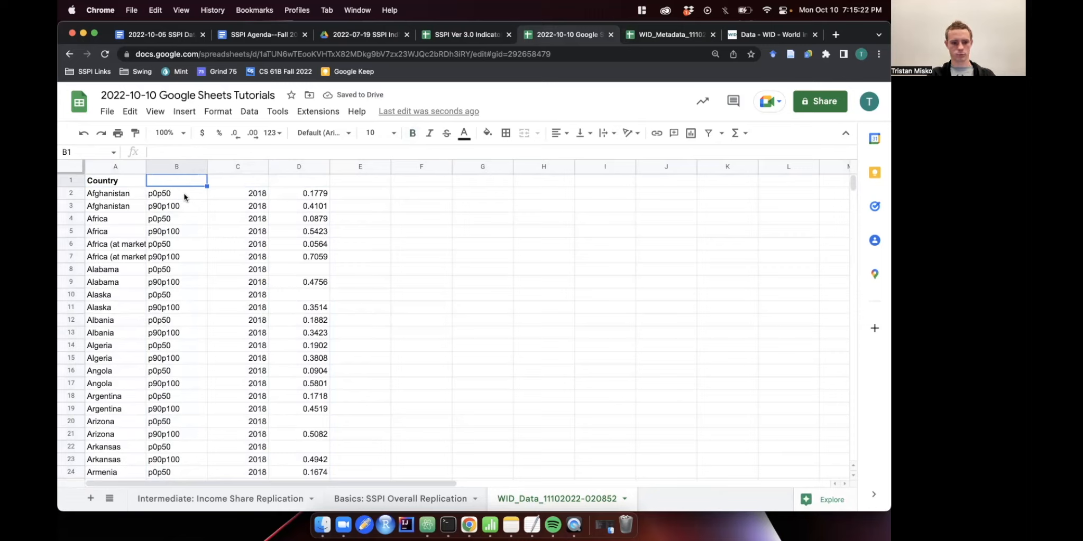
pyautogui.write('Sh')
pyautogui.press('BackSpace')
pyautogui.write('Percentiles')
pyautogui.press('Return')
pyautogui.click(193, 180)
pyautogui.press('super+b')
# Enter the bold header Year in C1.
pyautogui.click(250, 185)
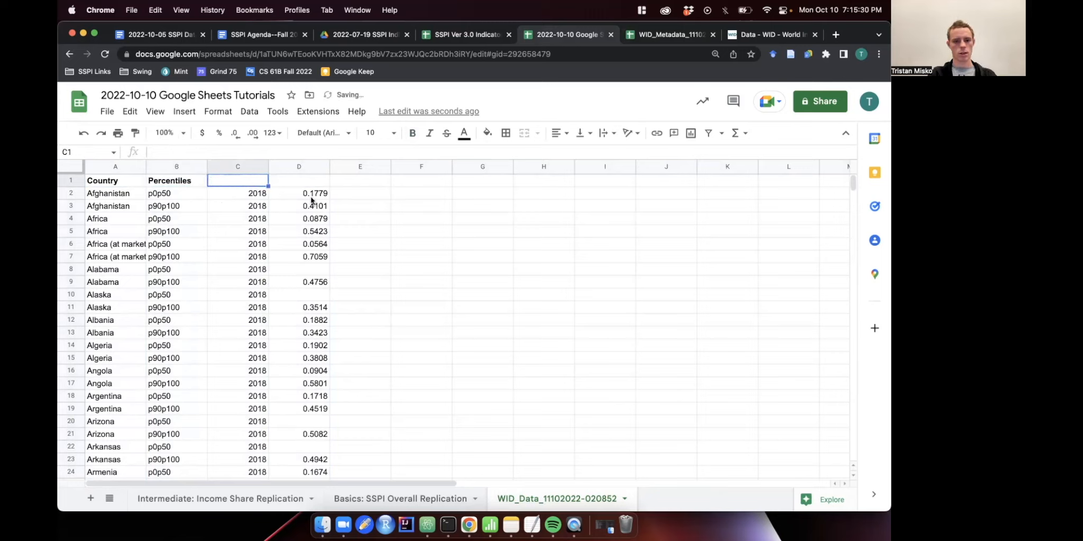
pyautogui.press('super+b')
pyautogui.write('Year')
pyautogui.press('Return')
# Enter the bold header Income Share in D1.
pyautogui.click(319, 181)
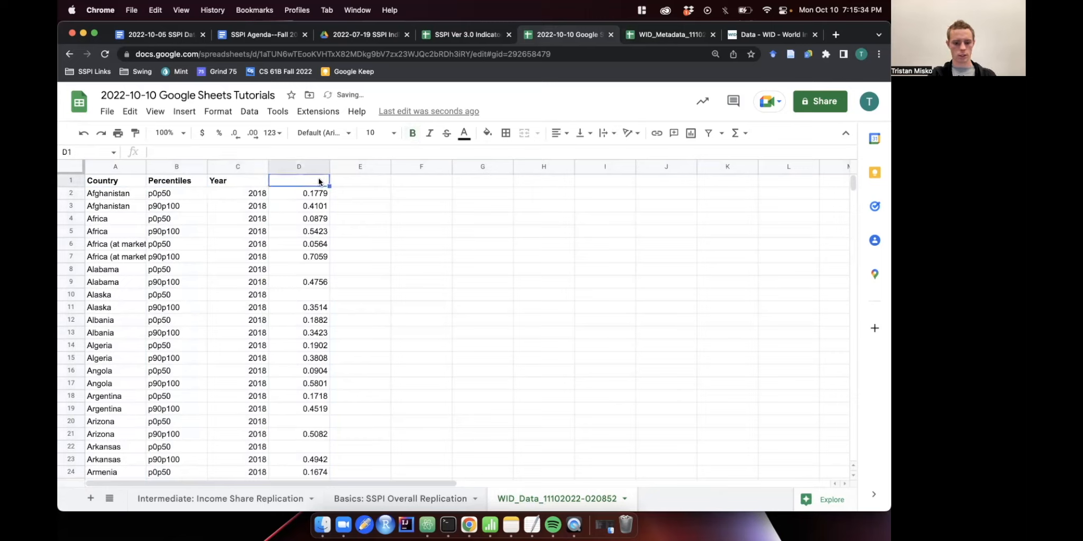
pyautogui.write('Share')
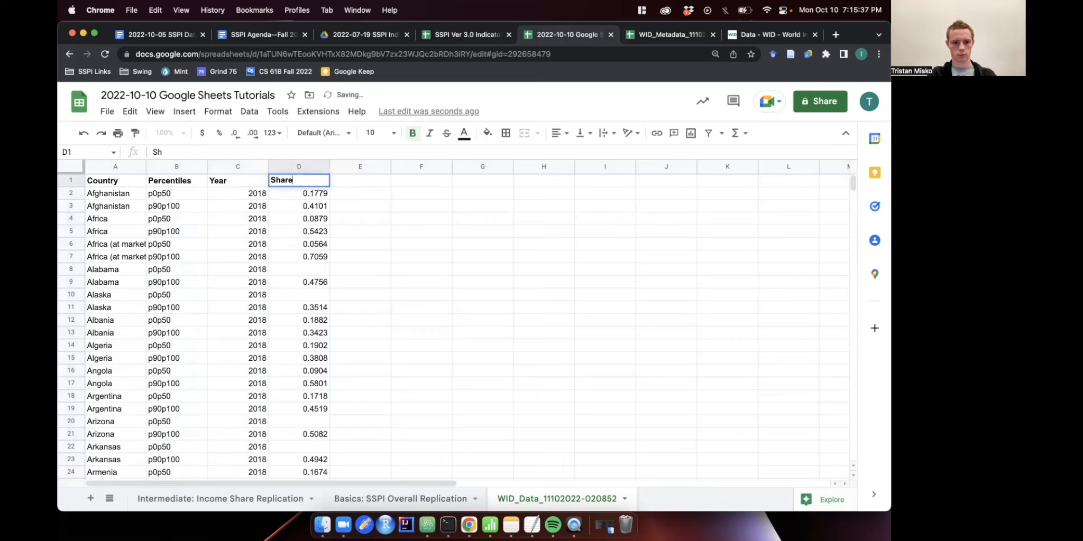
pyautogui.press('Return')
pyautogui.click(319, 180)
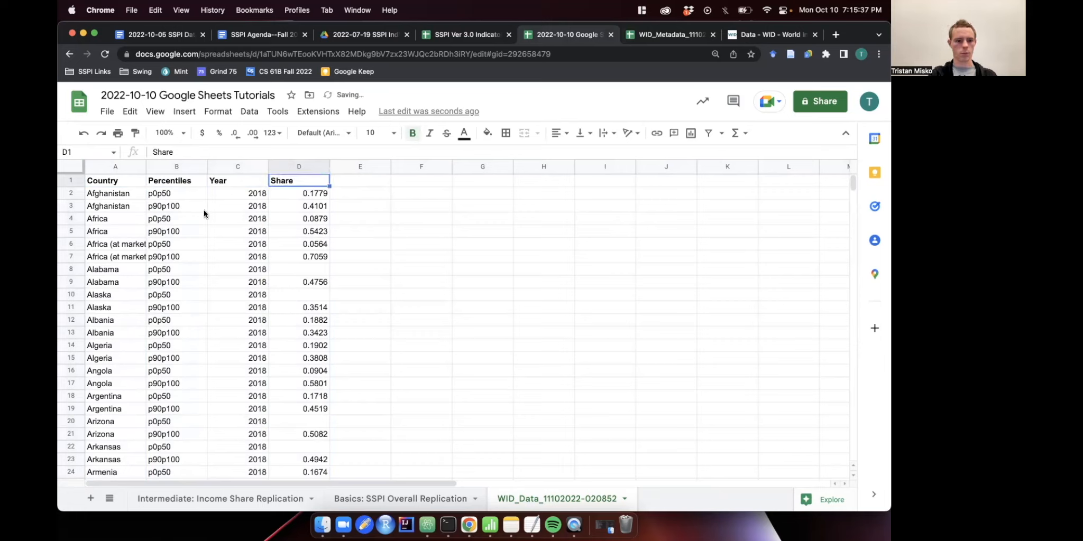
pyautogui.click(153, 153)
pyautogui.write('Income')
pyautogui.press('Return')
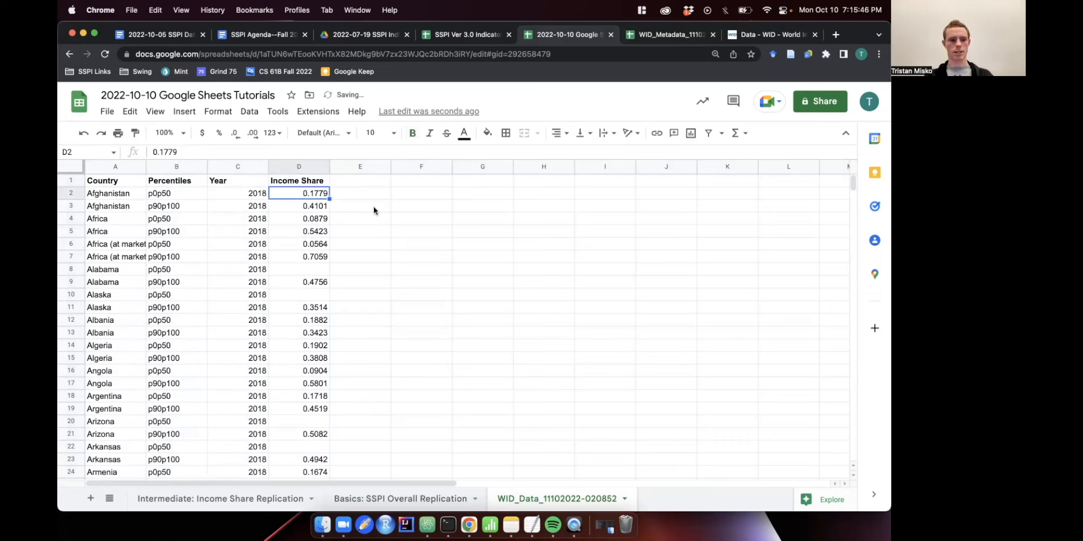
# Examine the Country column for regions and US states that are not countries, and compare with Australia's two percentile rows.
pyautogui.scroll(-2, 483, 274)
pyautogui.scroll(2, 484, 274)
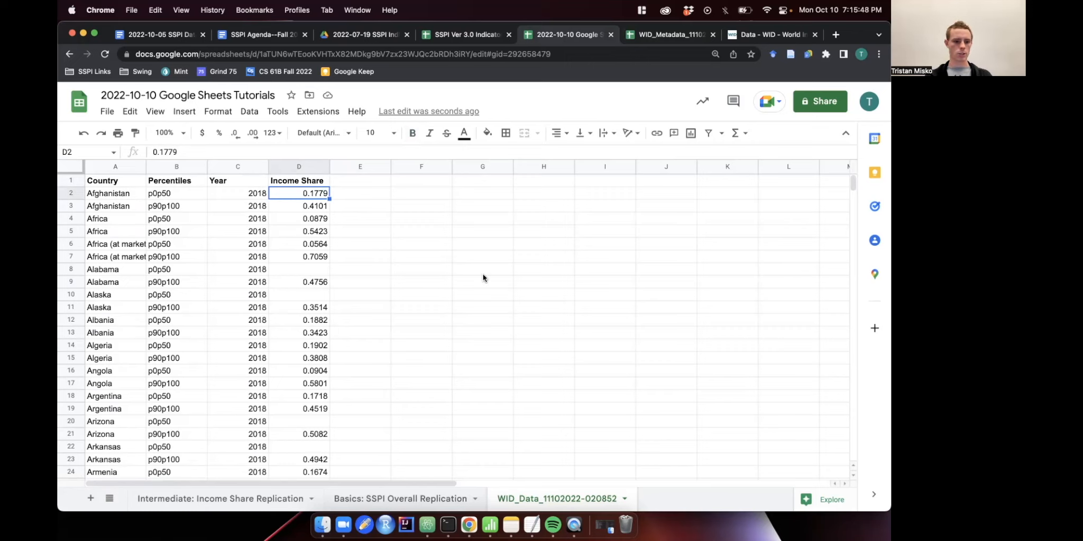
pyautogui.click(126, 198)
pyautogui.click(112, 228)
pyautogui.click(110, 269)
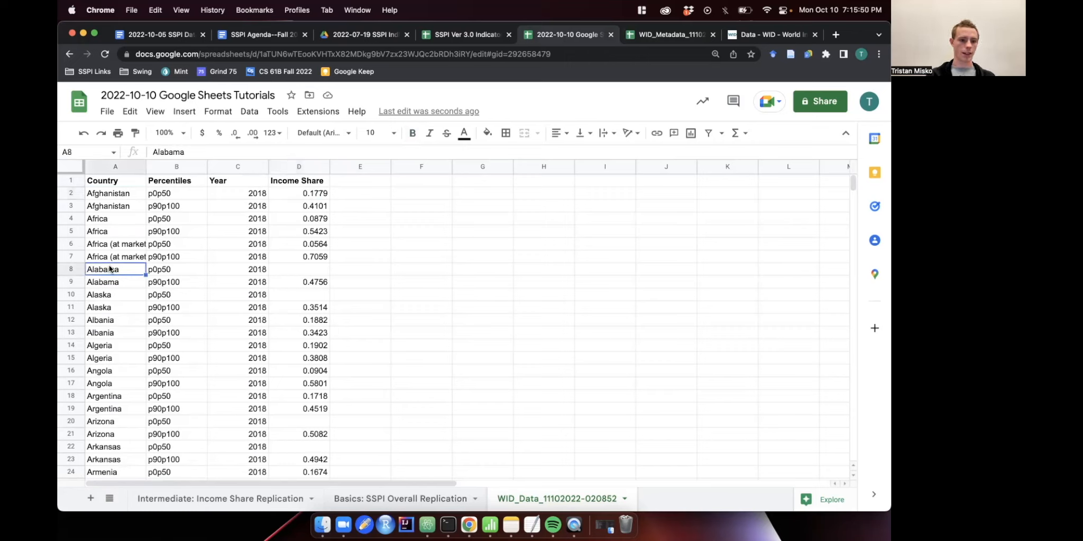
pyautogui.click(201, 274)
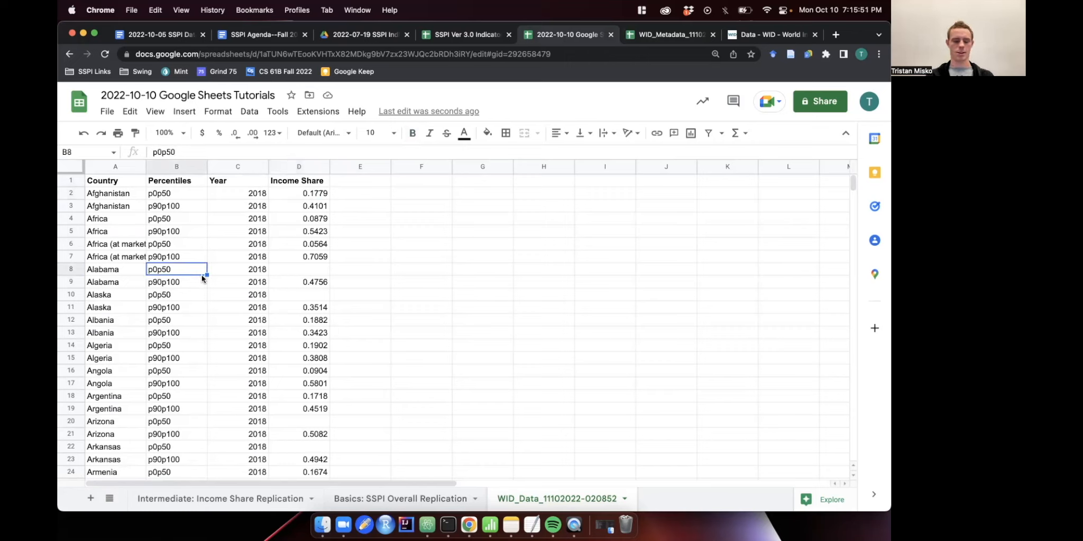
pyautogui.click(119, 269)
pyautogui.click(119, 281)
pyautogui.scroll(-7, 119, 280)
pyautogui.scroll(-10, 119, 279)
pyautogui.scroll(11, 120, 279)
pyautogui.moveTo(106, 346); pyautogui.dragTo(315, 357)
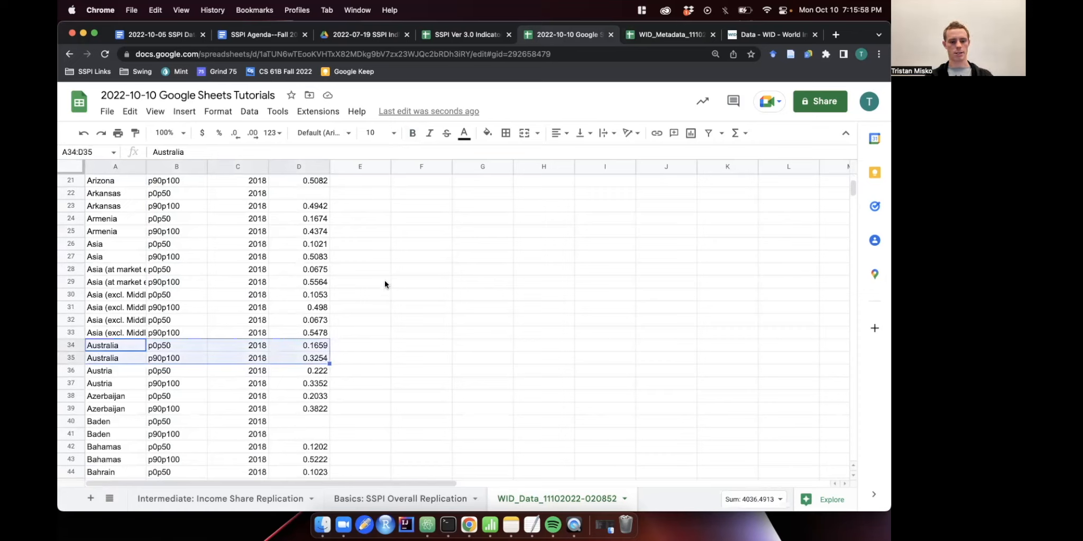
pyautogui.click(385, 284)
pyautogui.scroll(8, 386, 280)
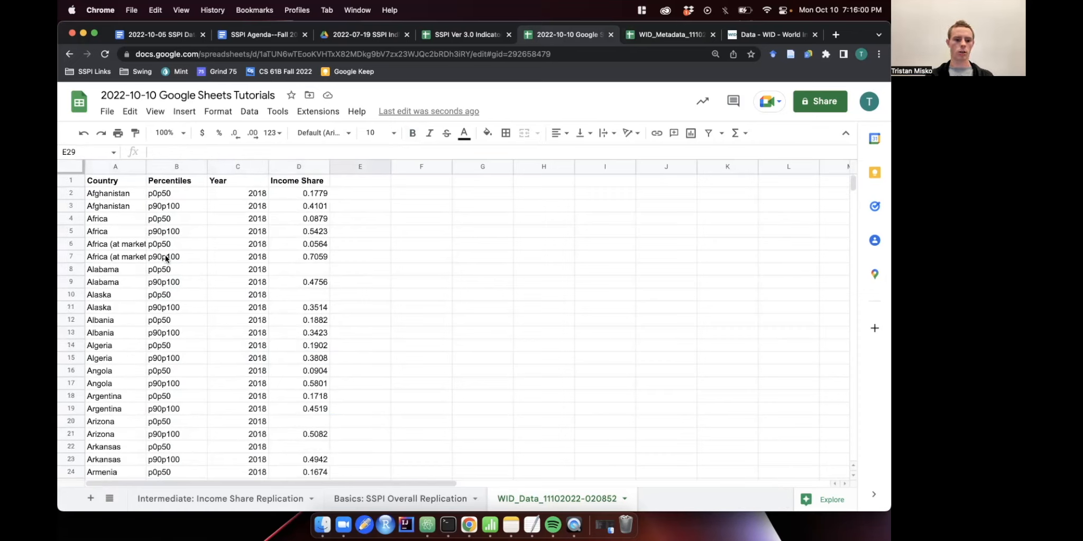
pyautogui.scroll(-20, 111, 286)
pyautogui.scroll(20, 111, 288)
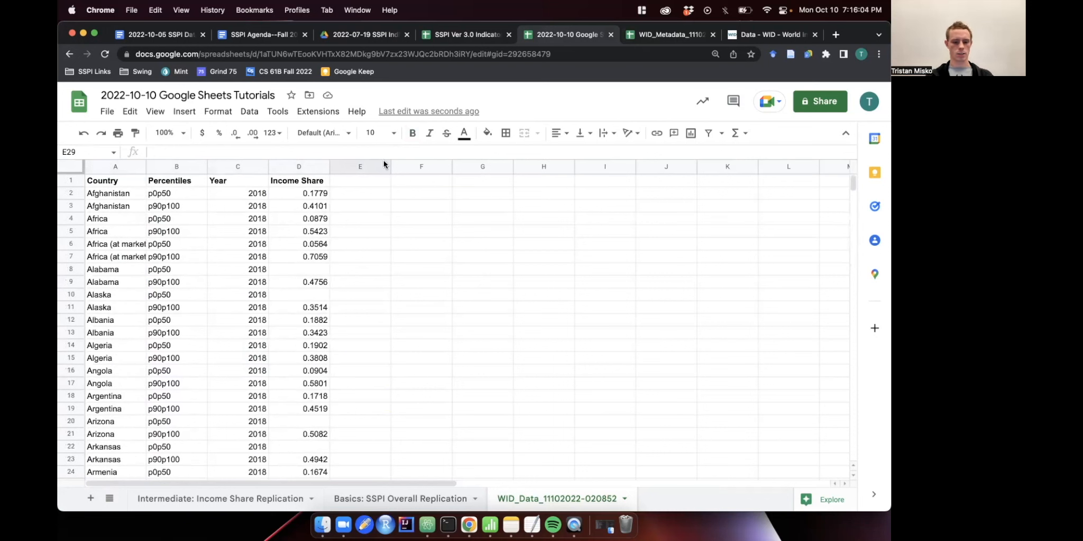
# Add the bold column header In SSPI? in E1.
pyautogui.click(347, 180)
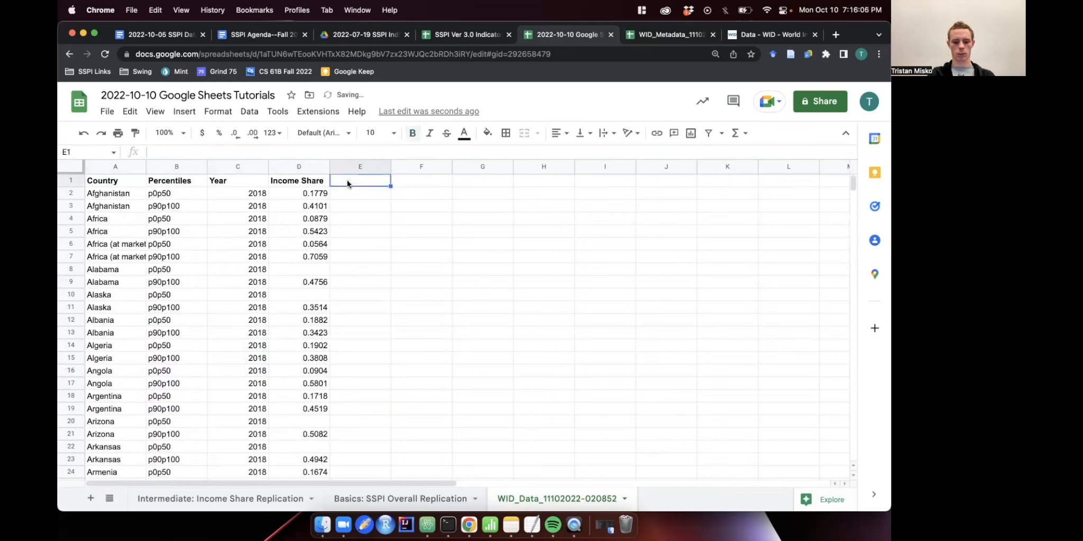
pyautogui.write('In SSPI?')
pyautogui.press('Return')
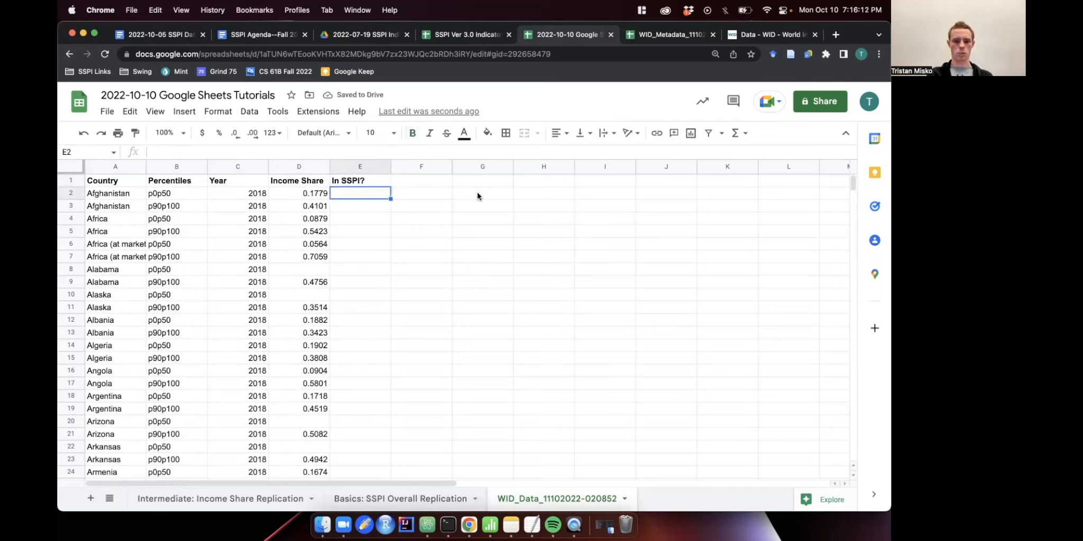
# Copy the country names A2:A50 from the Intermediate: Income Share Replication sheet into the WID data sheet starting at I2.
pyautogui.moveTo(619, 193); pyautogui.dragTo(619, 399)
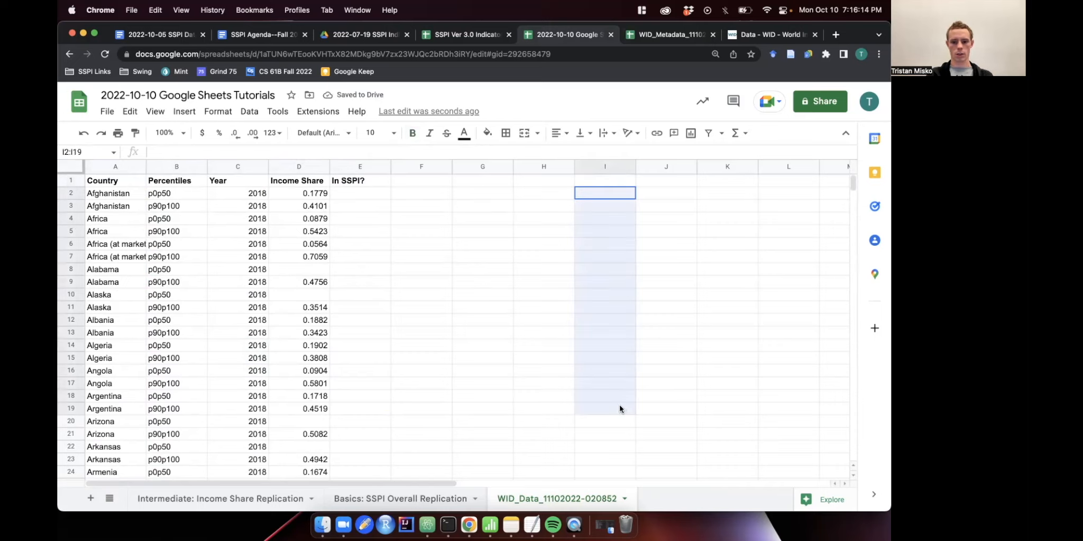
pyautogui.click(240, 501)
pyautogui.moveTo(114, 194); pyautogui.dragTo(125, 426)
pyautogui.press('super+c')
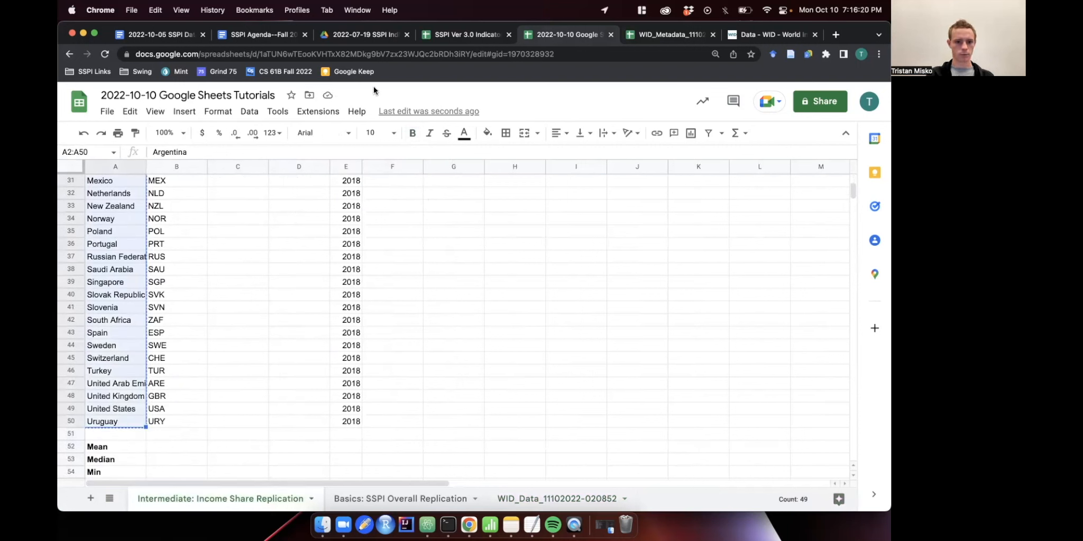
pyautogui.click(519, 506)
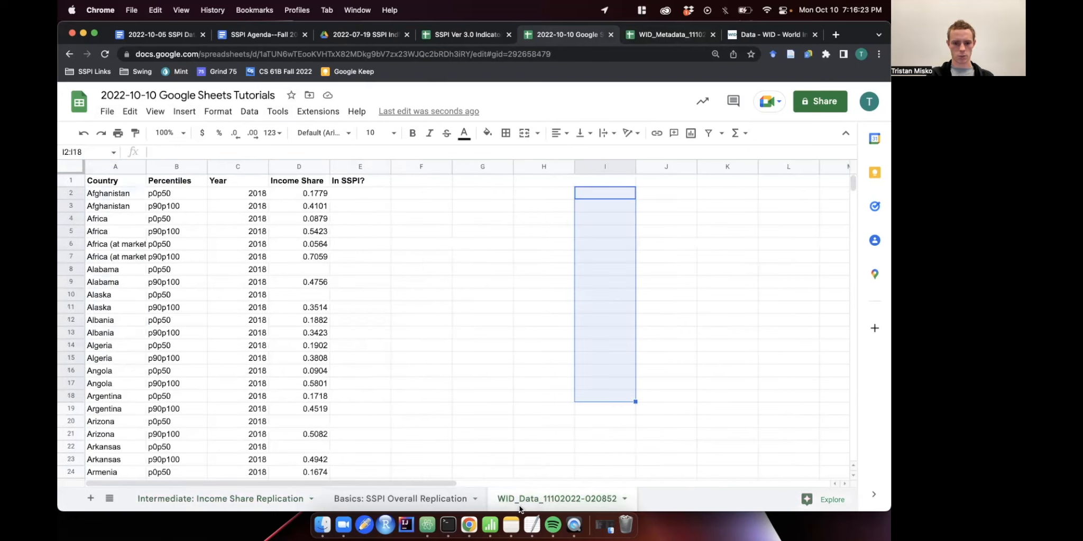
pyautogui.click(612, 198)
pyautogui.press('cmd+v')
# Enter the header SSPI Countries in I1 above the pasted country list.
pyautogui.click(610, 185)
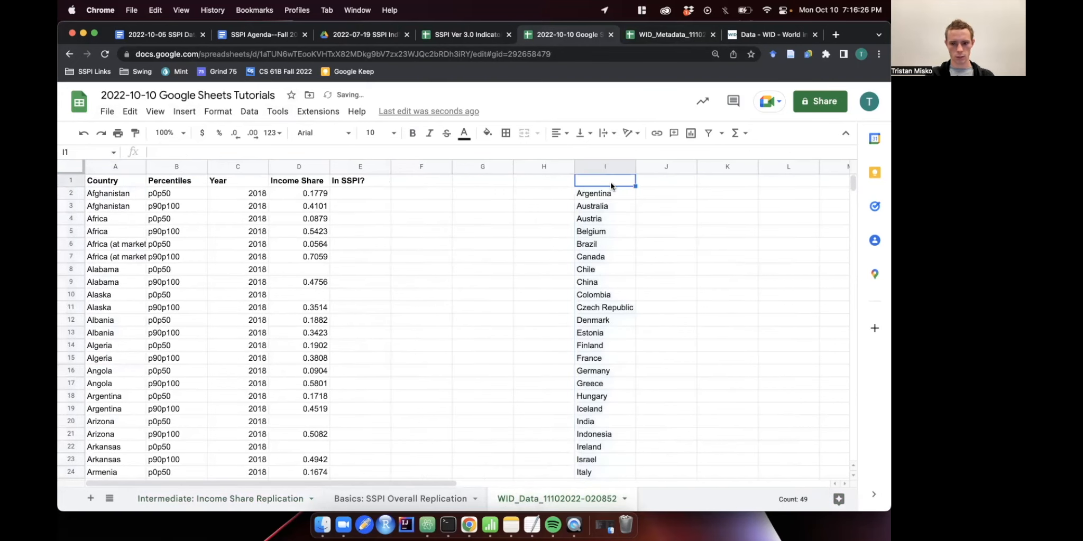
pyautogui.write('SSPI Countries')
pyautogui.press('Return')
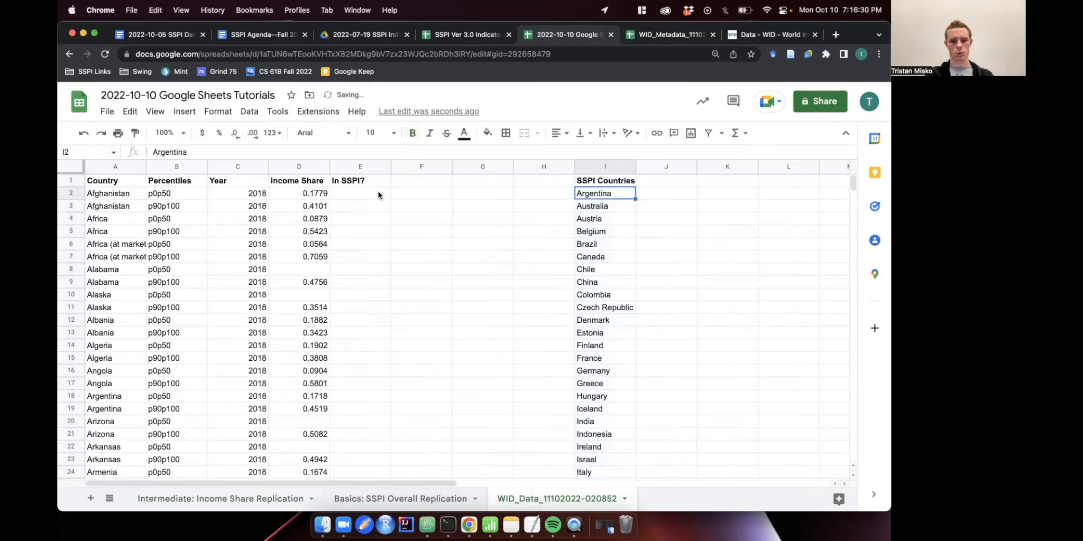
pyautogui.click(377, 192)
pyautogui.write('T')
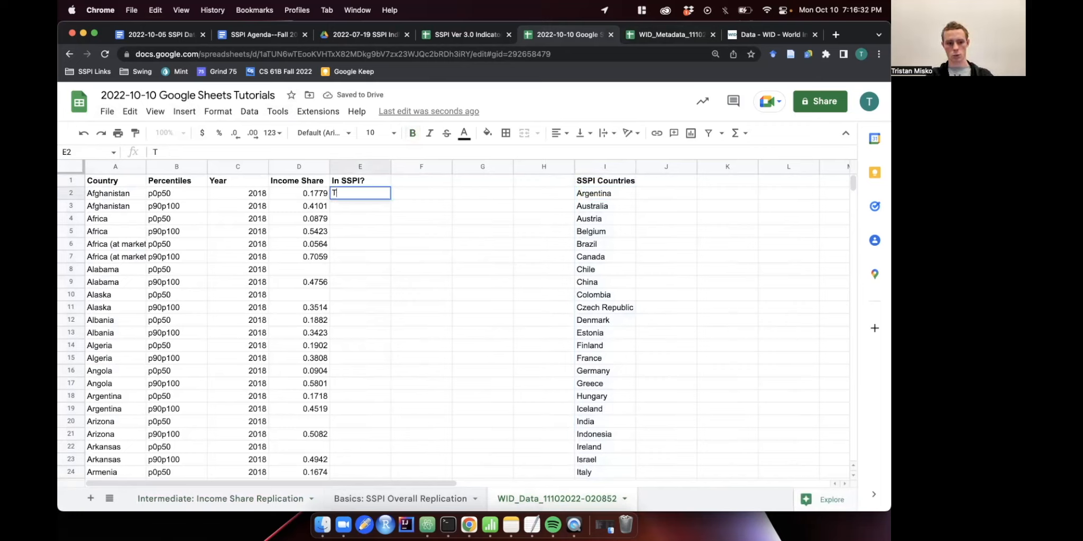
pyautogui.click(121, 192)
pyautogui.click(608, 181)
pyautogui.press('super+shift+Down')
pyautogui.moveTo(605, 479); pyautogui.dragTo(587, 216)
pyautogui.scroll(10, 587, 216)
pyautogui.click(606, 184)
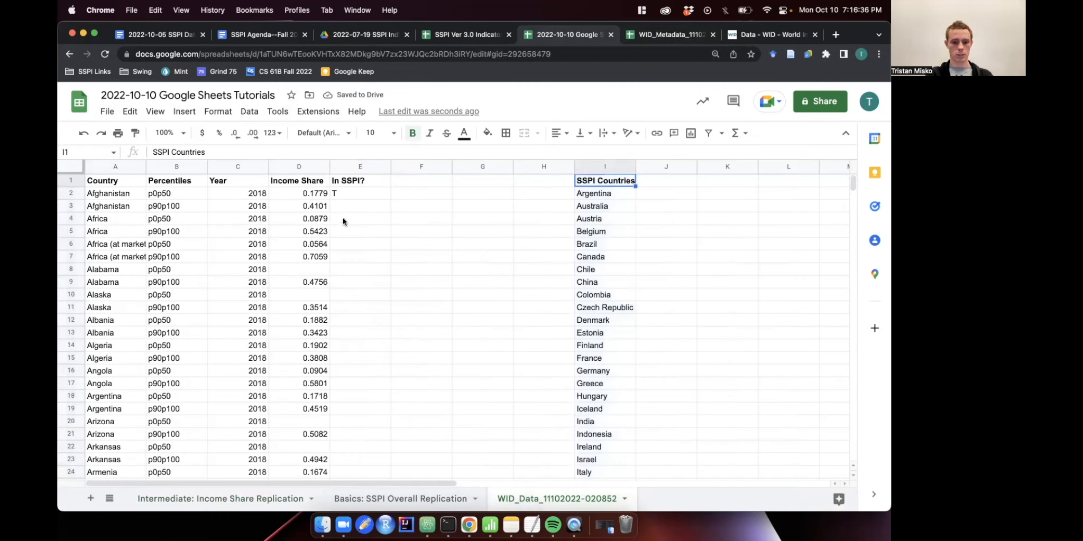
pyautogui.click(360, 196)
pyautogui.press('BackSpace')
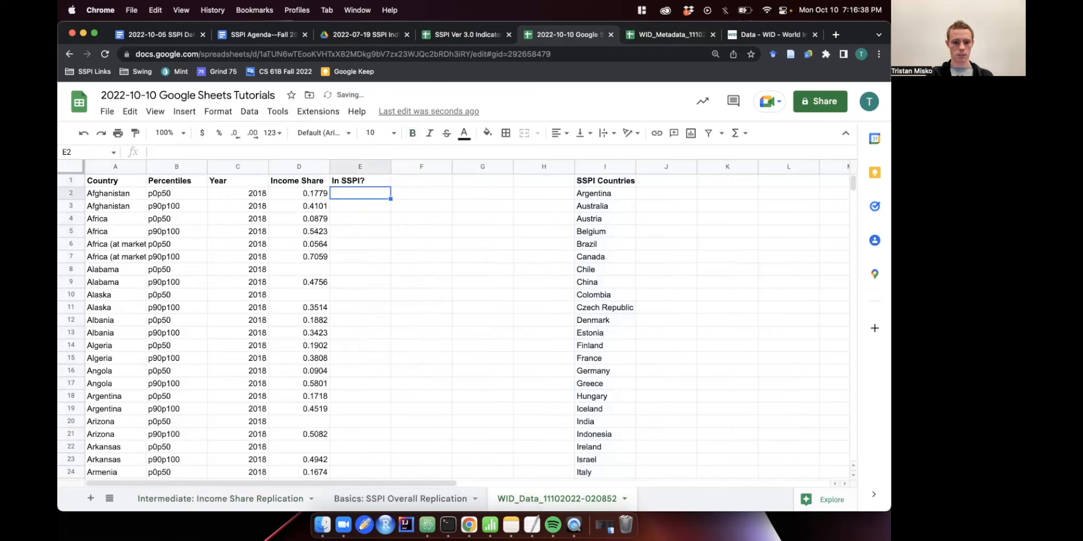
# Compare the entries in the Country column with the SSPI Countries list, including the rows for Australia.
pyautogui.click(99, 192)
pyautogui.click(326, 195)
pyautogui.click(355, 192)
pyautogui.scroll(-3, 151, 256)
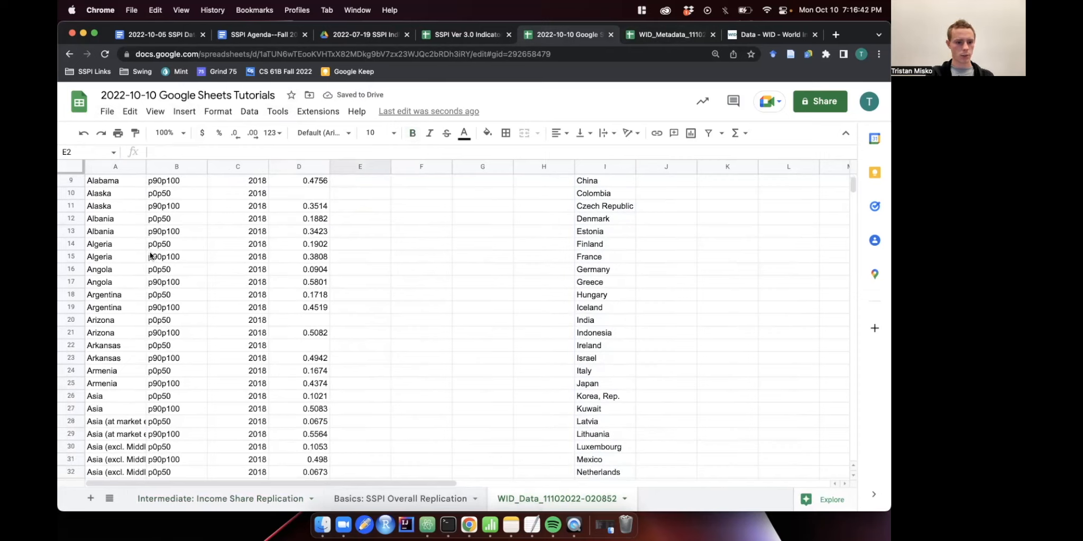
pyautogui.scroll(-5, 354, 369)
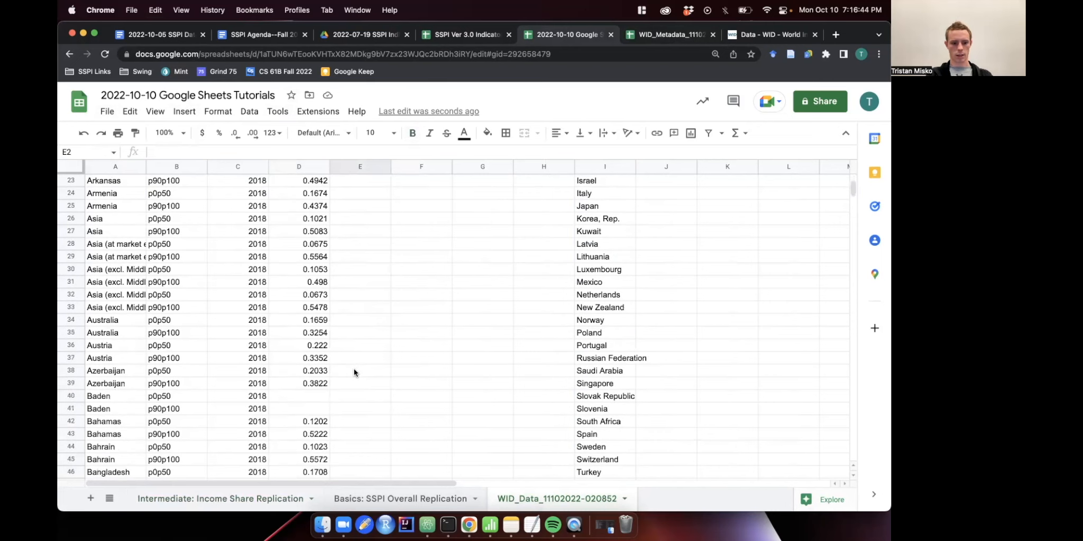
pyautogui.click(387, 308)
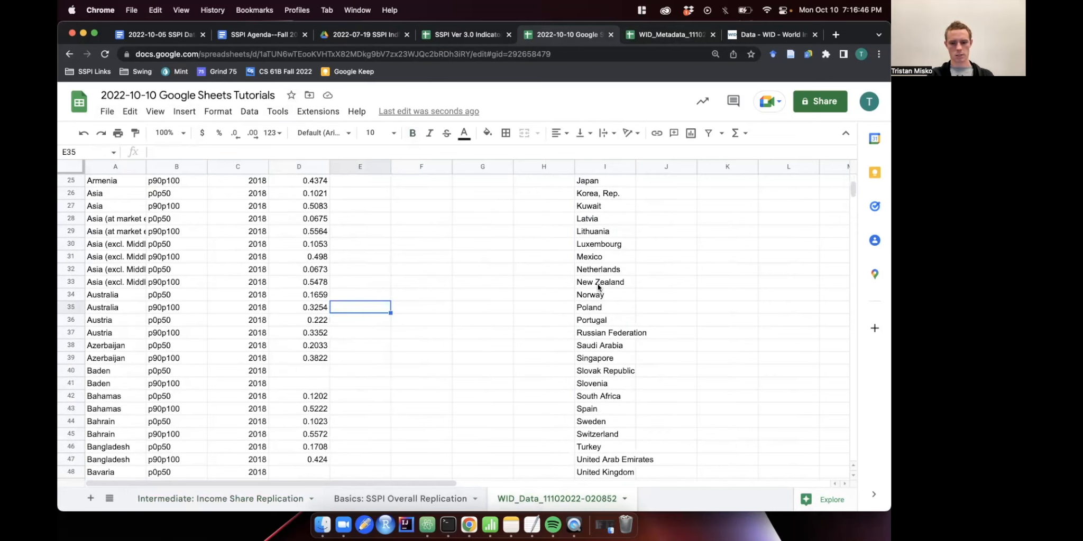
pyautogui.scroll(8, 622, 214)
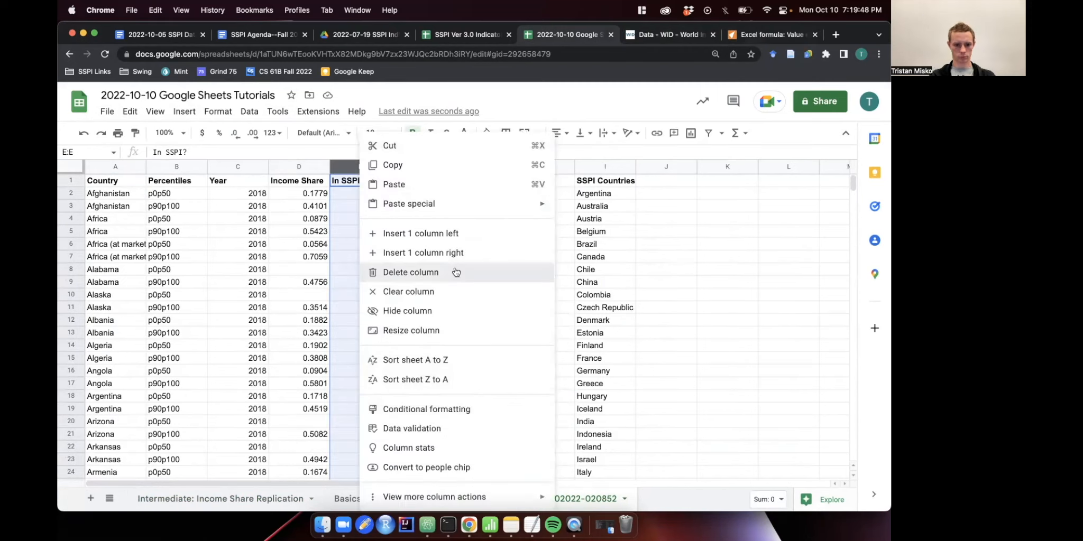
# Delete the In SSPI? column E from the WID data sheet.
pyautogui.click(457, 271)
pyautogui.click(416, 344)
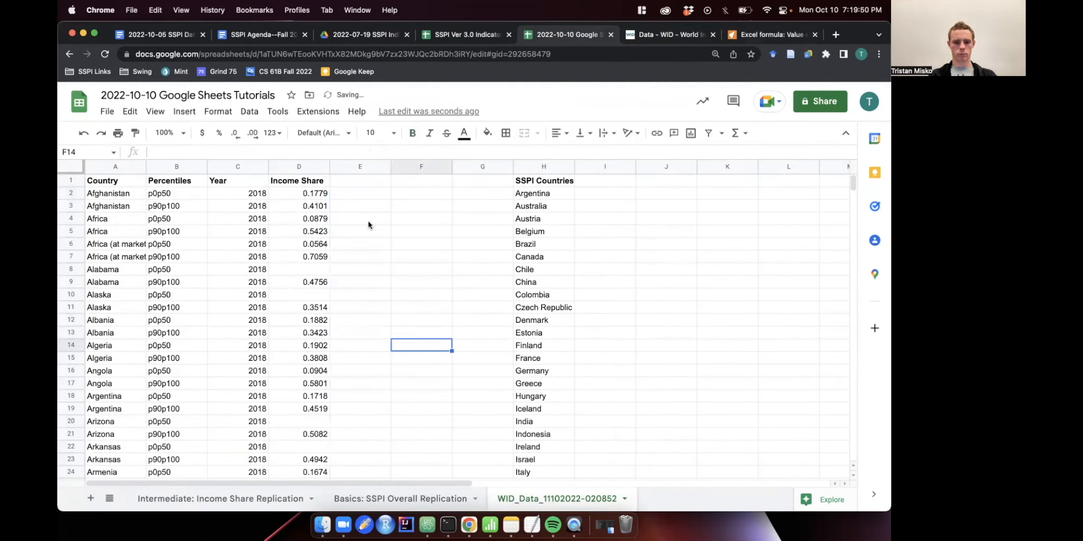
# Examine the SSPI Countries list in column H from its header down to Uruguay, alongside the first Country entry.
pyautogui.click(541, 181)
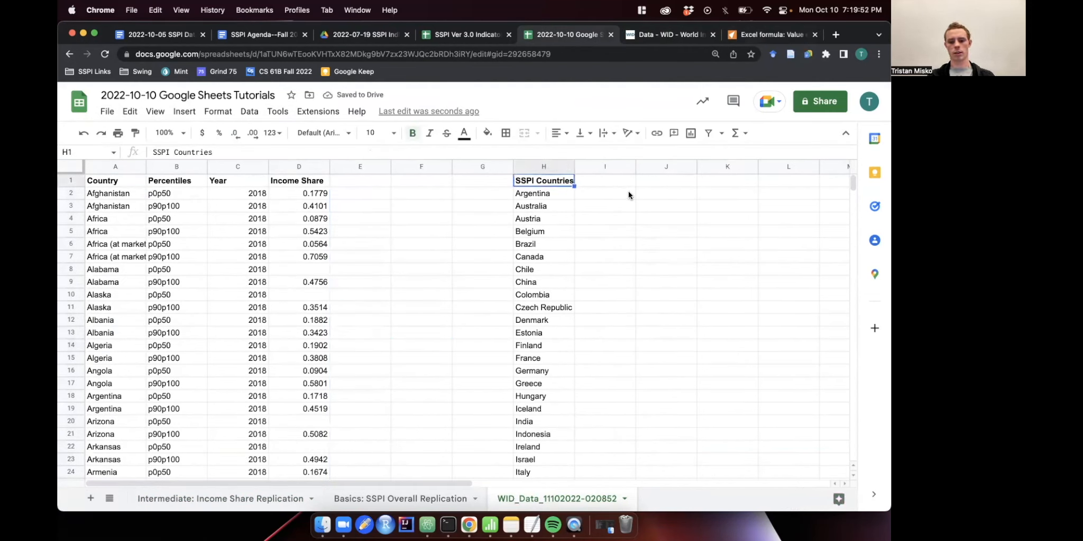
pyautogui.press('super+shift+Down')
pyautogui.scroll(12, 557, 205)
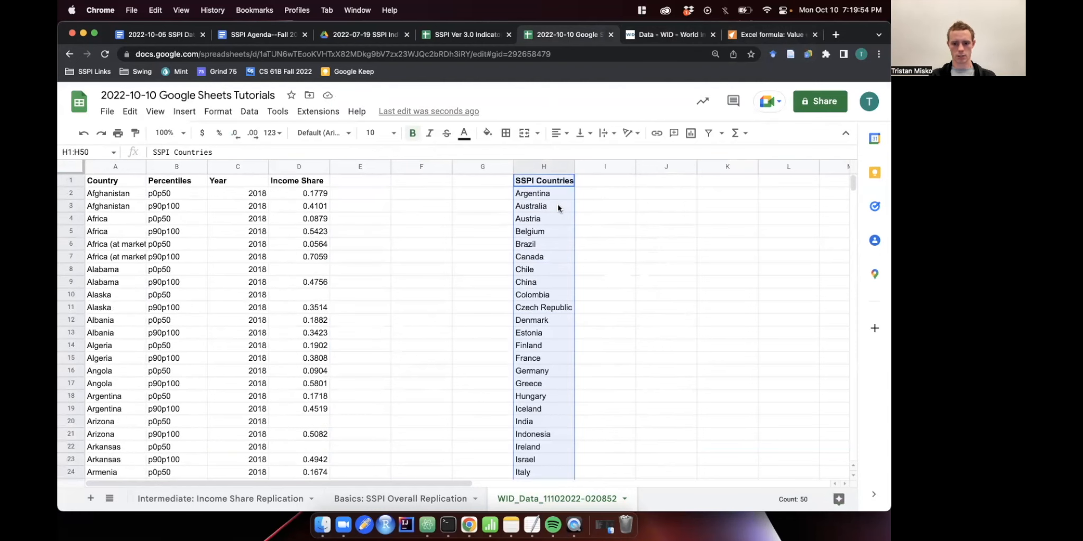
pyautogui.moveTo(557, 198); pyautogui.dragTo(568, 374)
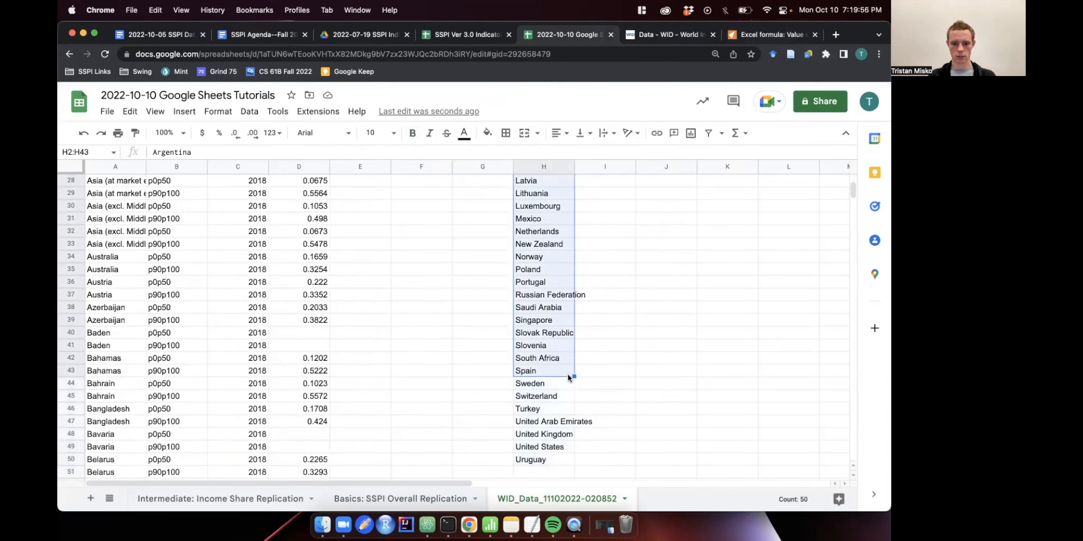
pyautogui.scroll(9, 570, 344)
pyautogui.click(125, 192)
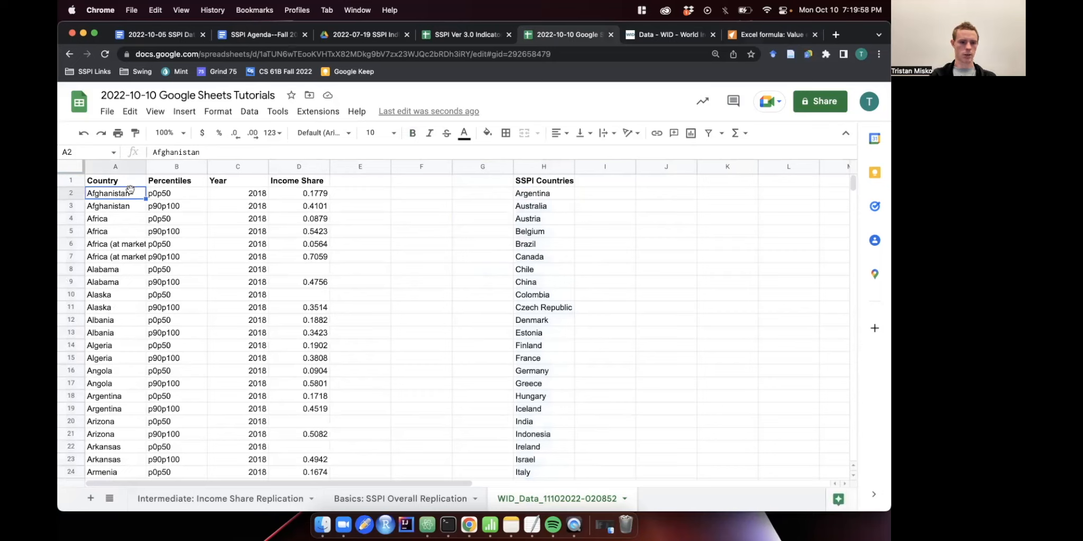
# Add the bold column header In SSPI? in E1.
pyautogui.click(334, 185)
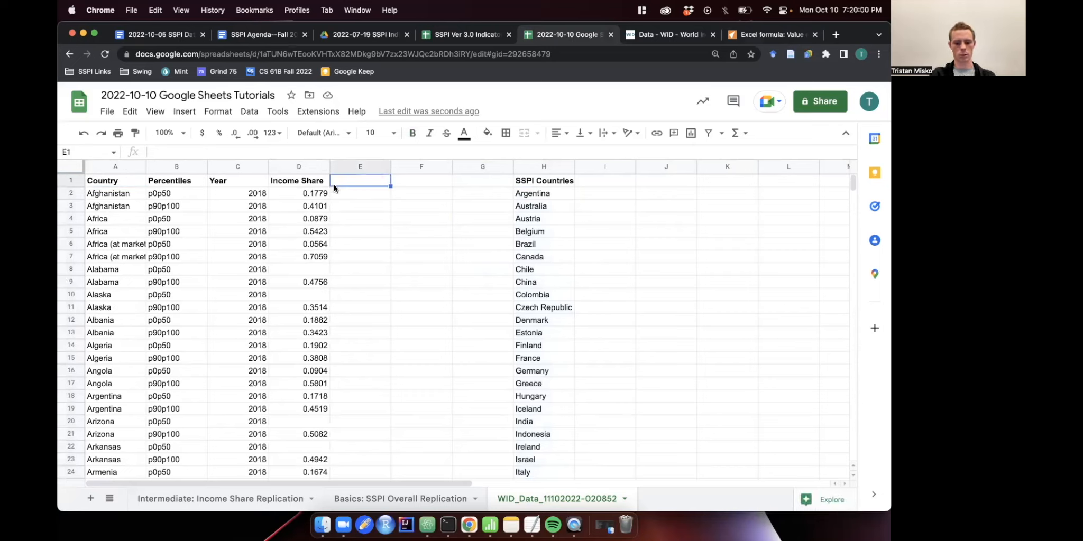
pyautogui.hotkey('ctrl', 'b')
pyautogui.write('In SSPI?')
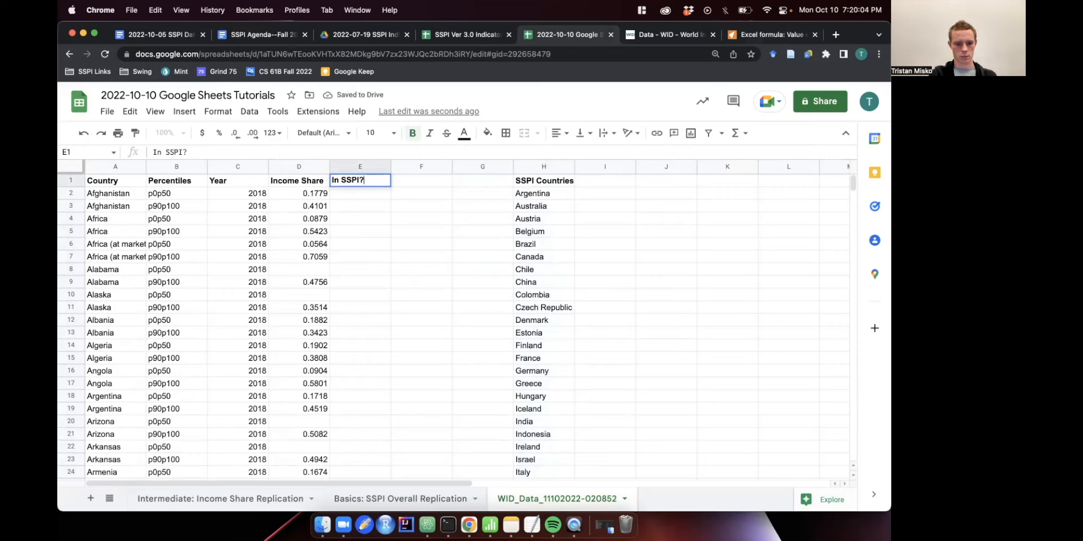
pyautogui.press('Return')
# Look through the Country rows of the WID data down to the last entry to judge how many rows need a flag.
pyautogui.moveTo(128, 197); pyautogui.dragTo(130, 190)
pyautogui.click(338, 191)
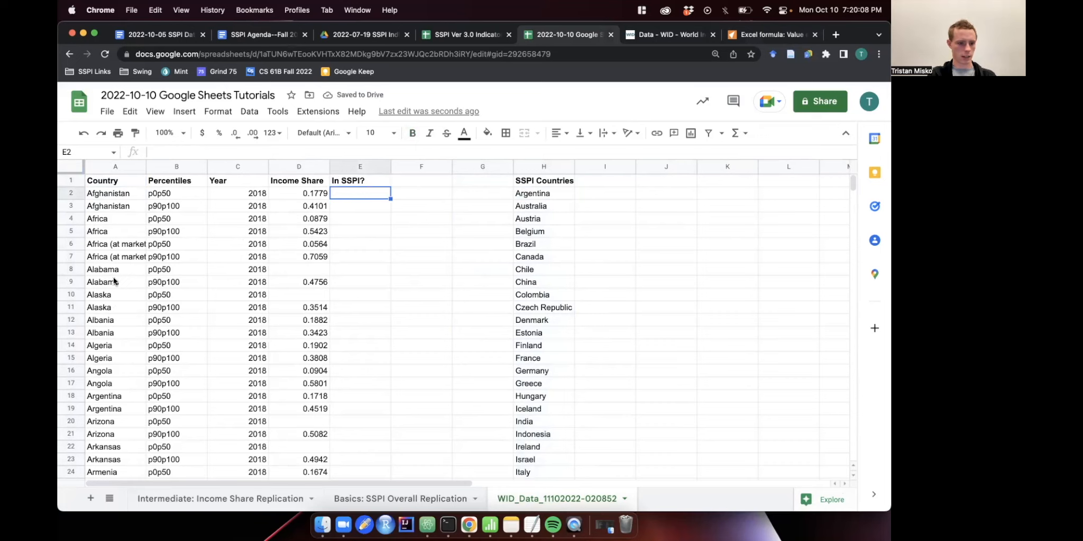
pyautogui.scroll(-3, 318, 351)
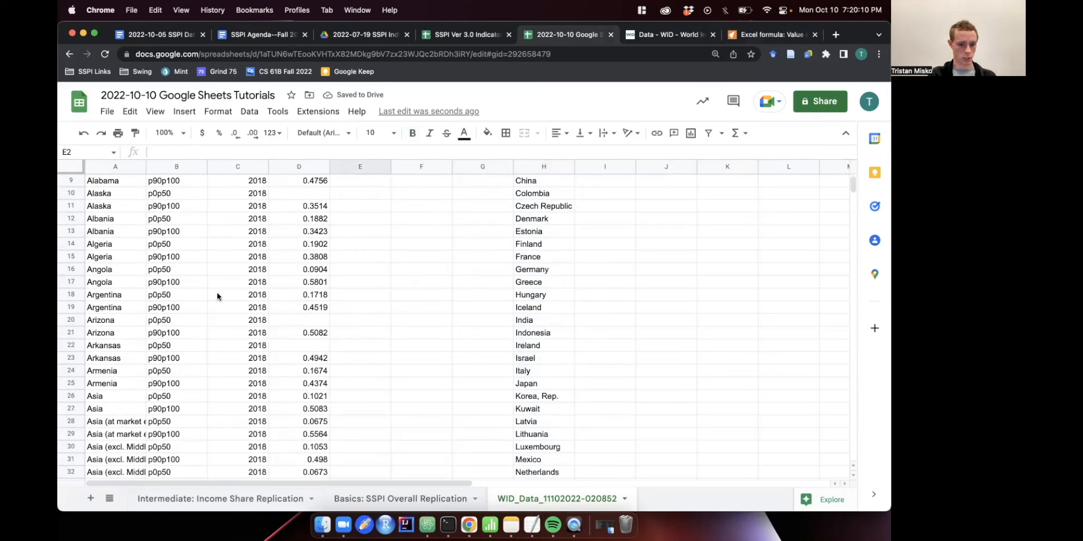
pyautogui.scroll(3, 303, 307)
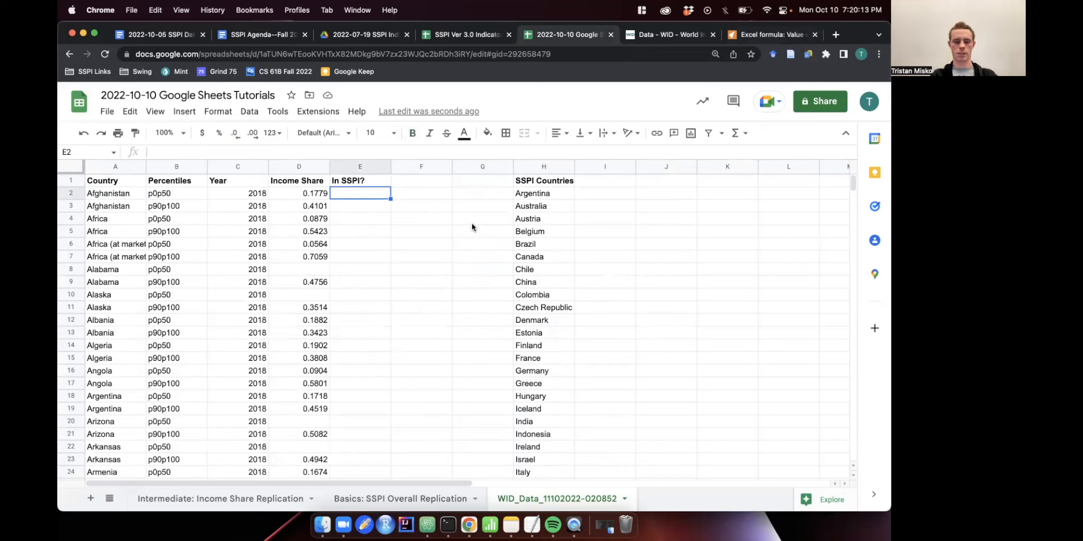
pyautogui.scroll(-20, 402, 344)
pyautogui.scroll(-20, 403, 344)
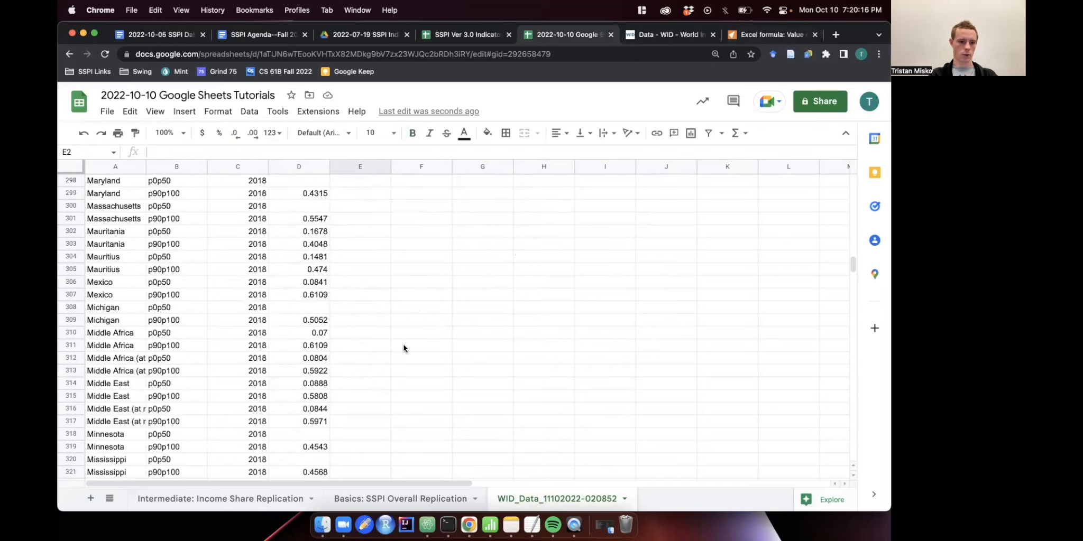
pyautogui.scroll(20, 404, 346)
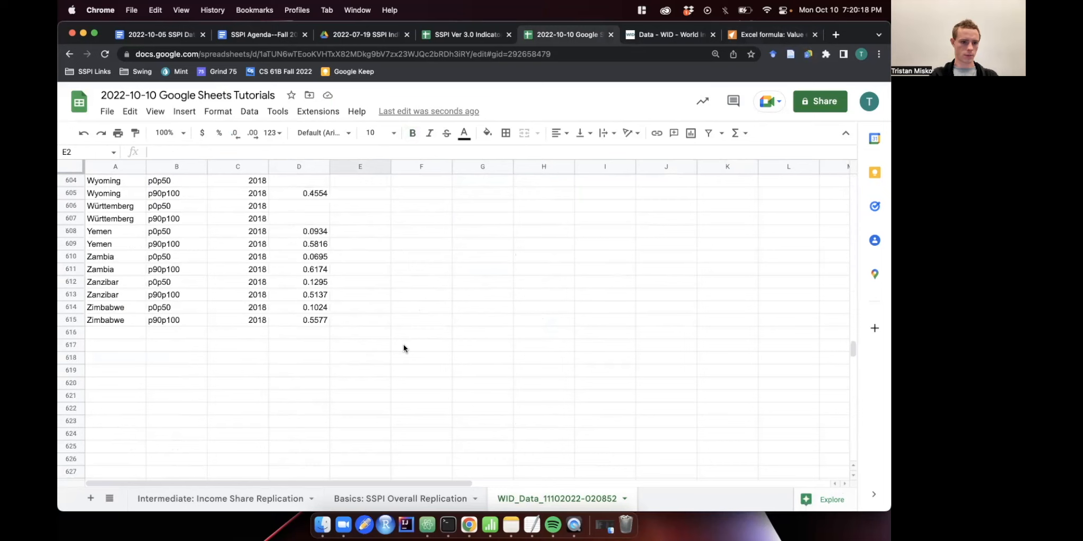
pyautogui.scroll(20, 341, 301)
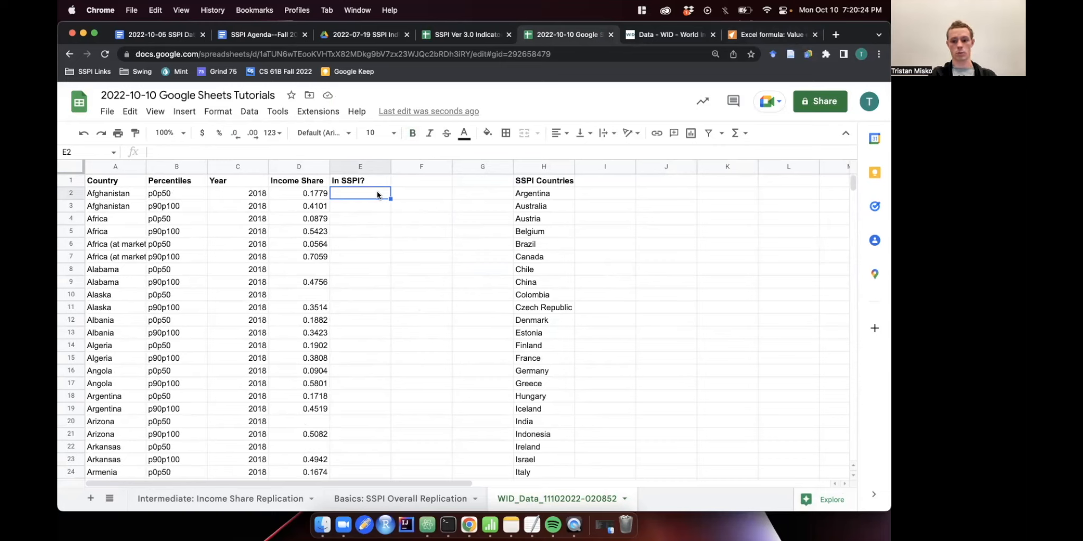
# Enter the formula =COUNTIF(H2:H50,A2) in E2 to check whether the first row's country is in the SSPI list.
pyautogui.write('=COUNT')
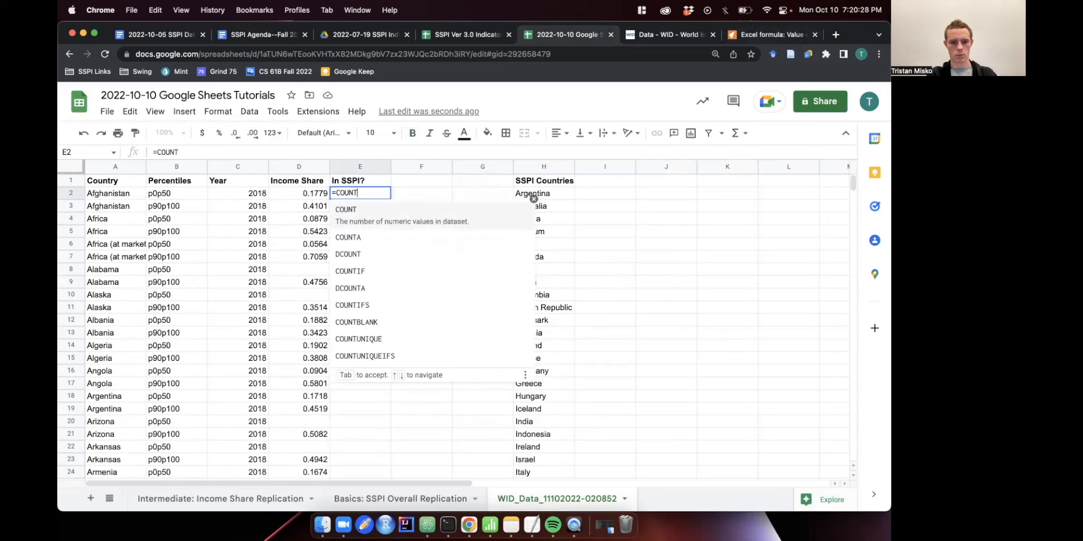
pyautogui.write('IF(')
pyautogui.moveTo(529, 192); pyautogui.dragTo(560, 336)
pyautogui.write(',')
pyautogui.scroll(10, 294, 245)
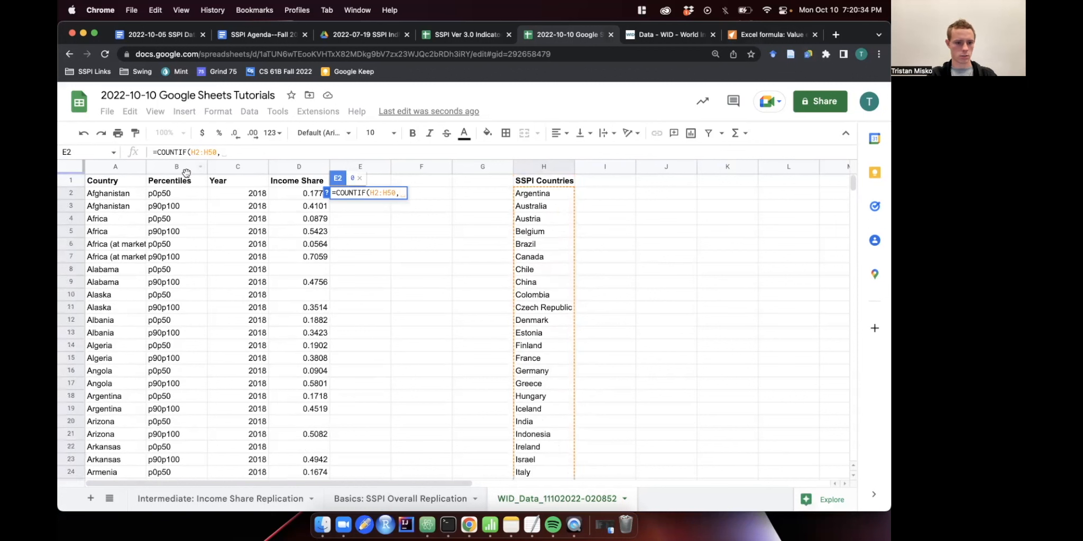
pyautogui.click(122, 193)
pyautogui.write(')')
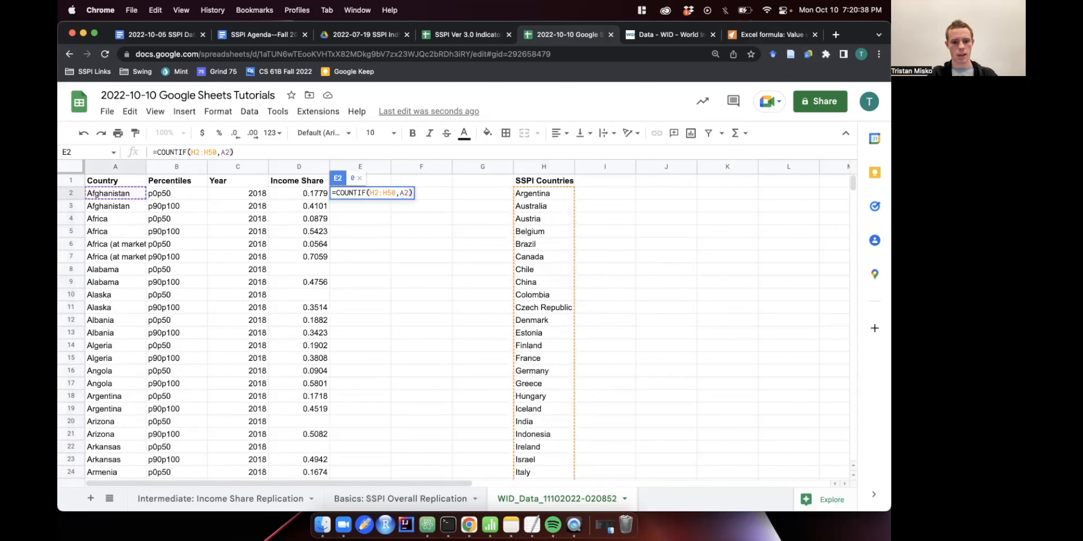
pyautogui.press('Return')
pyautogui.click(358, 197)
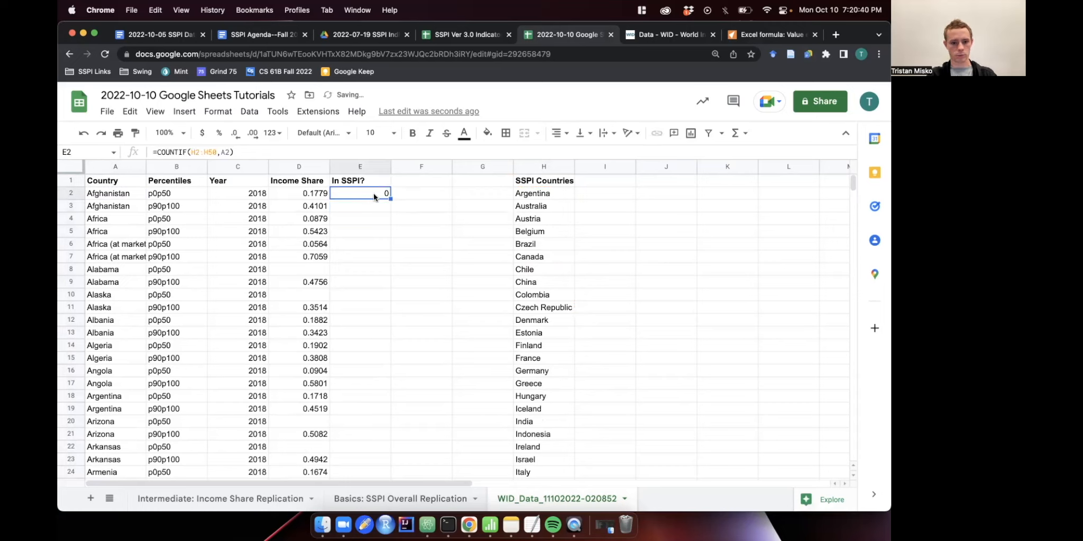
# Test the check on Argentina's p90p100 row by entering =COUNTIF(H2:H50,A19) in E19.
pyautogui.scroll(-2, 362, 398)
pyautogui.click(355, 334)
pyautogui.write('=COUNTRI')
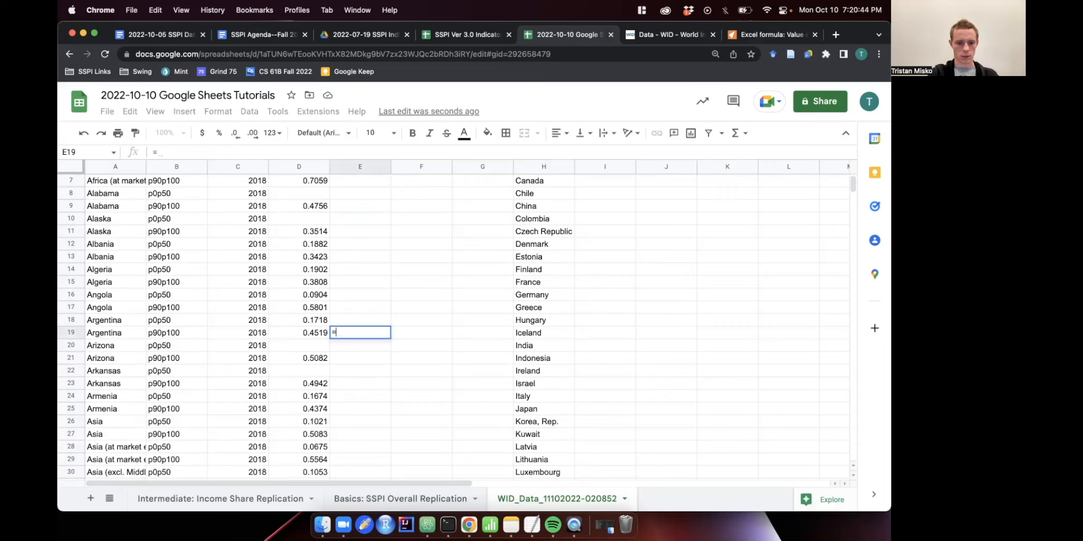
pyautogui.press('BackSpace')
pyautogui.press('BackSpace')
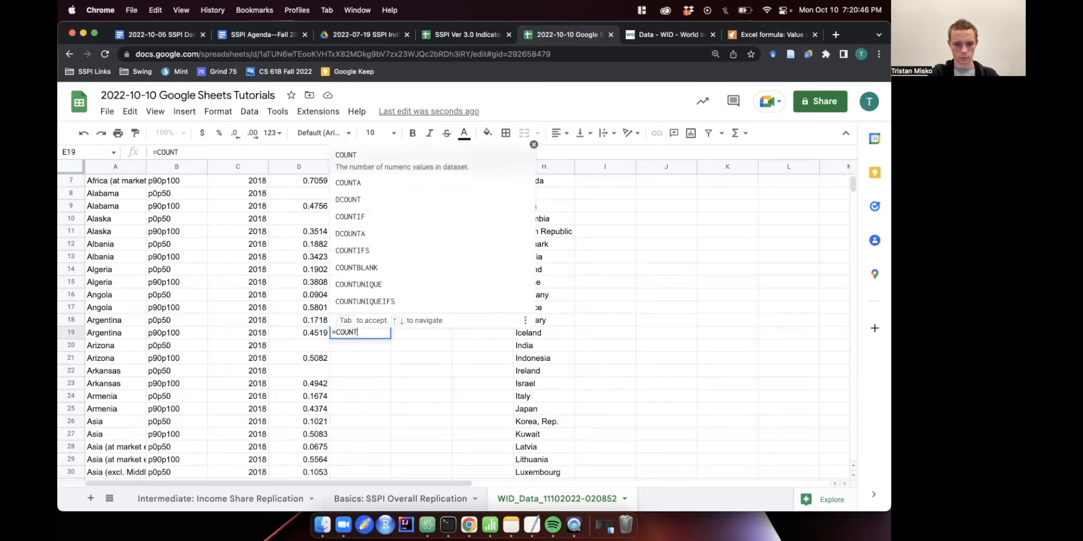
pyautogui.write('IF(')
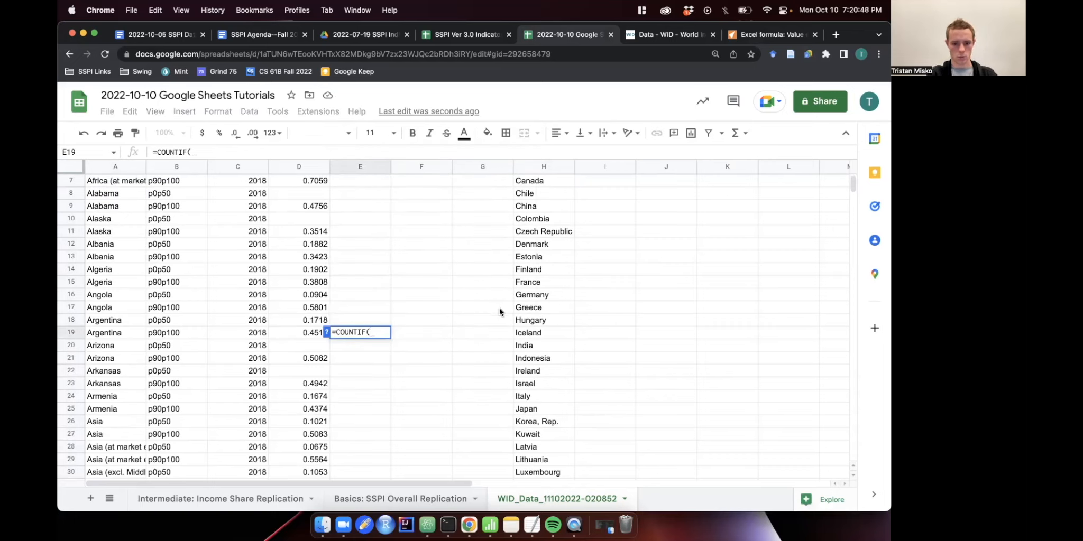
pyautogui.scroll(2, 499, 308)
pyautogui.click(544, 194)
pyautogui.moveTo(547, 201); pyautogui.dragTo(565, 341)
pyautogui.write(',')
pyautogui.scroll(5, 208, 337)
pyautogui.scroll(4, 208, 337)
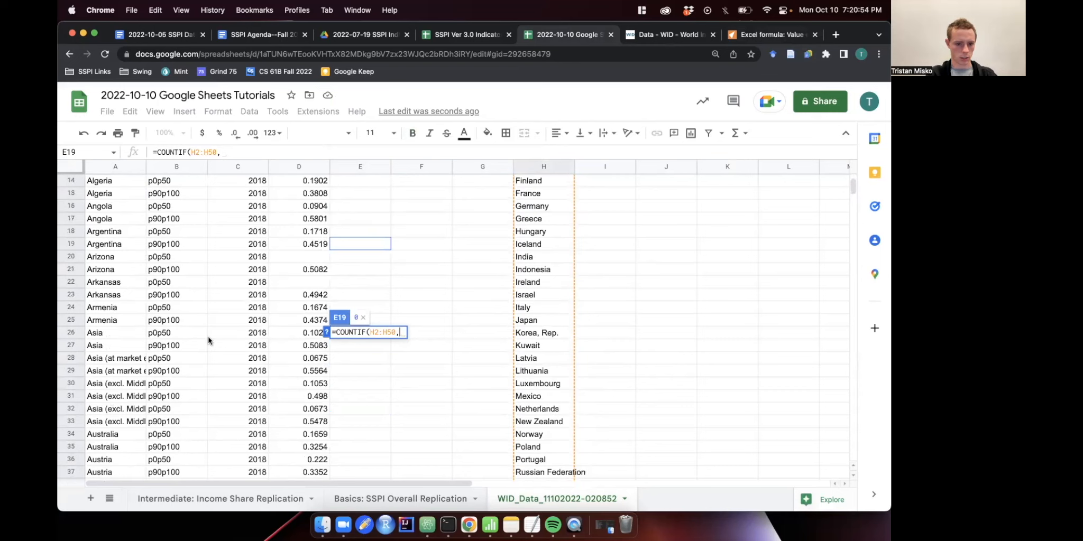
pyautogui.click(136, 243)
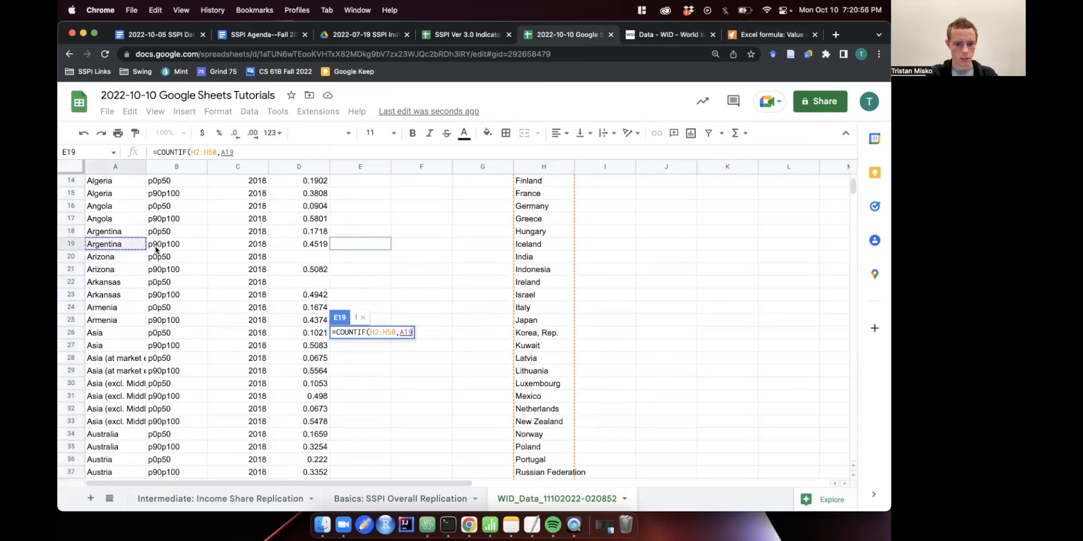
pyautogui.write(')')
pyautogui.press('Return')
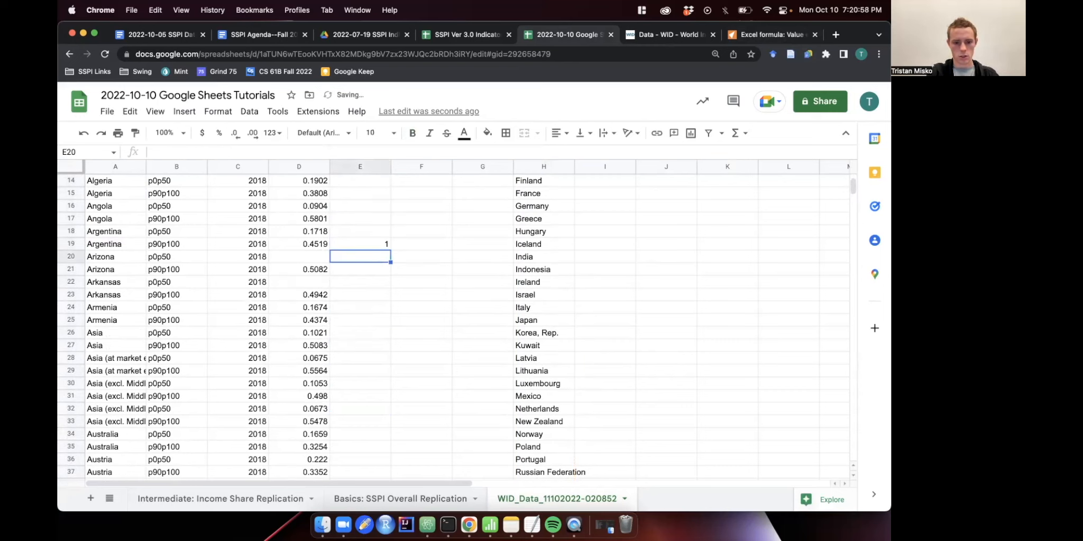
pyautogui.click(388, 244)
pyautogui.scroll(5, 433, 238)
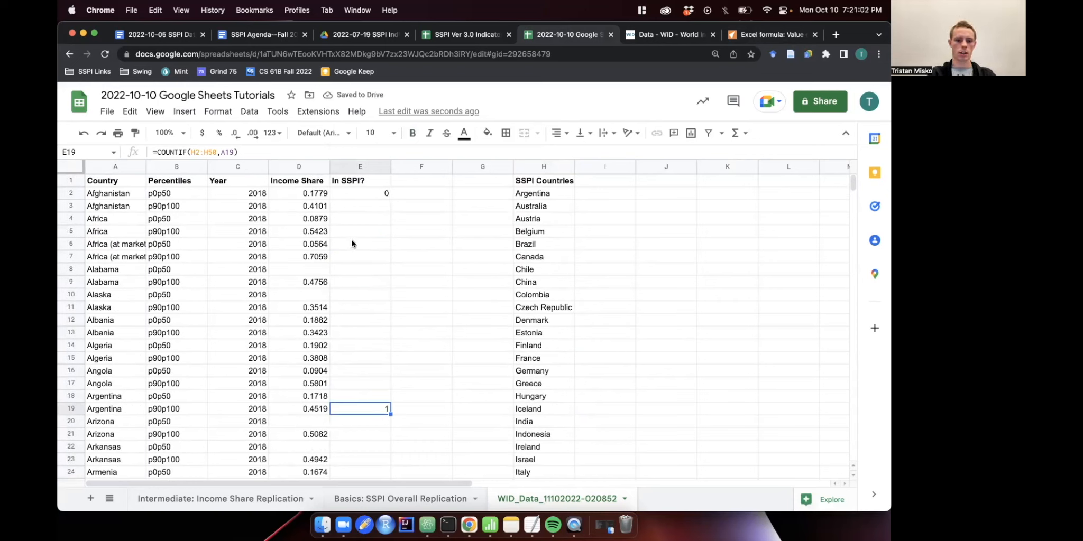
# Fill the COUNTIF formula from E2 down the In SSPI? column to E615.
pyautogui.click(373, 194)
pyautogui.moveTo(390, 197); pyautogui.dragTo(372, 185)
pyautogui.scroll(20, 371, 200)
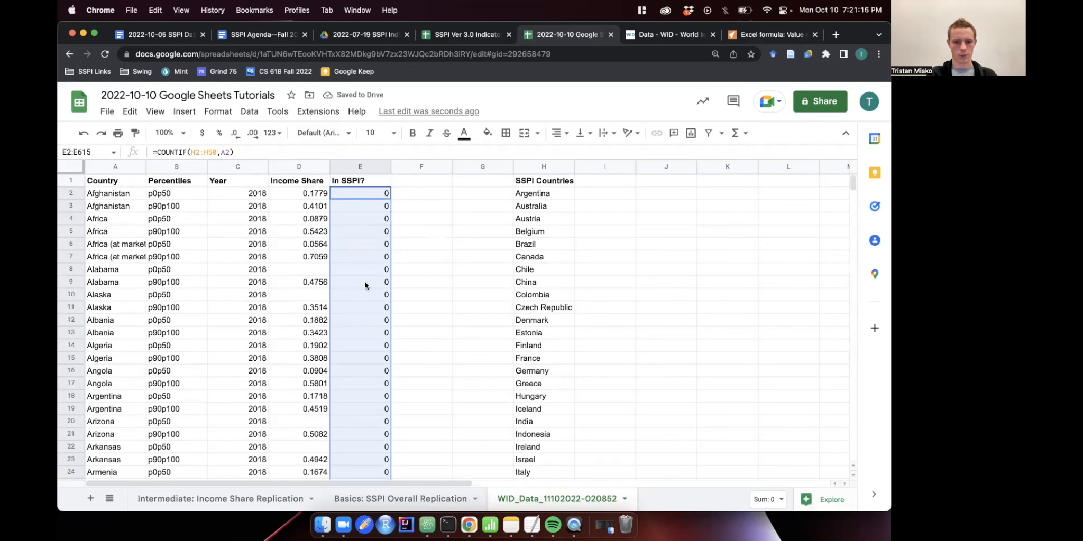
# Inspect the filled formulas for Argentina's two rows in E18 and E19 to check the list range they refer to.
pyautogui.scroll(-2, 376, 403)
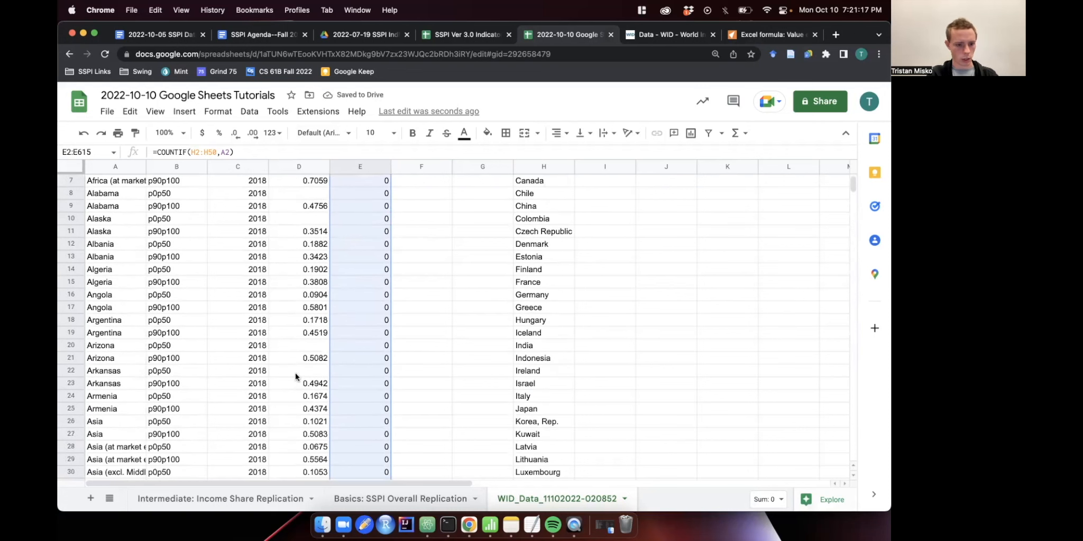
pyautogui.click(116, 320)
pyautogui.click(367, 318)
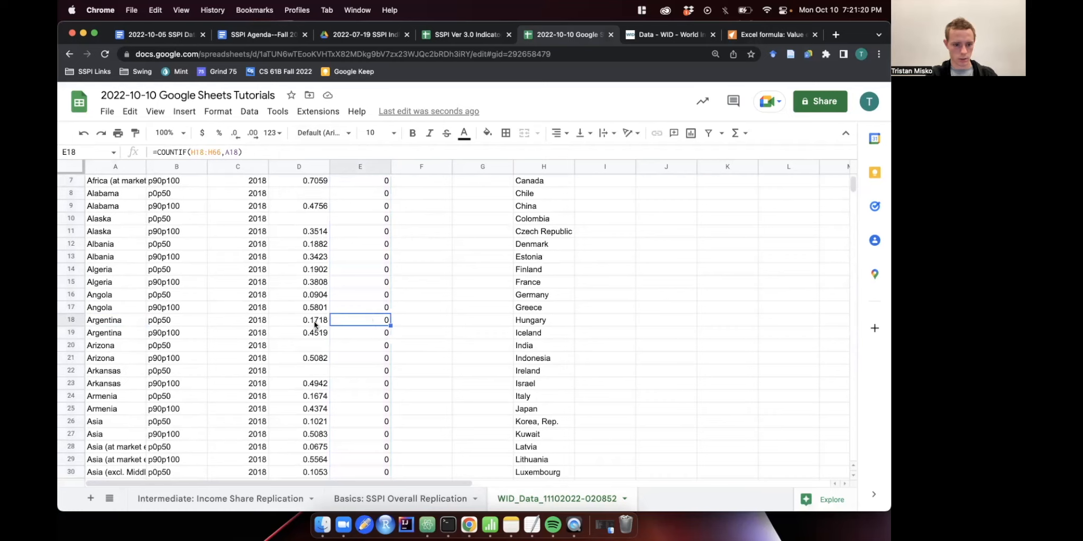
pyautogui.click(386, 331)
pyautogui.scroll(2, 449, 299)
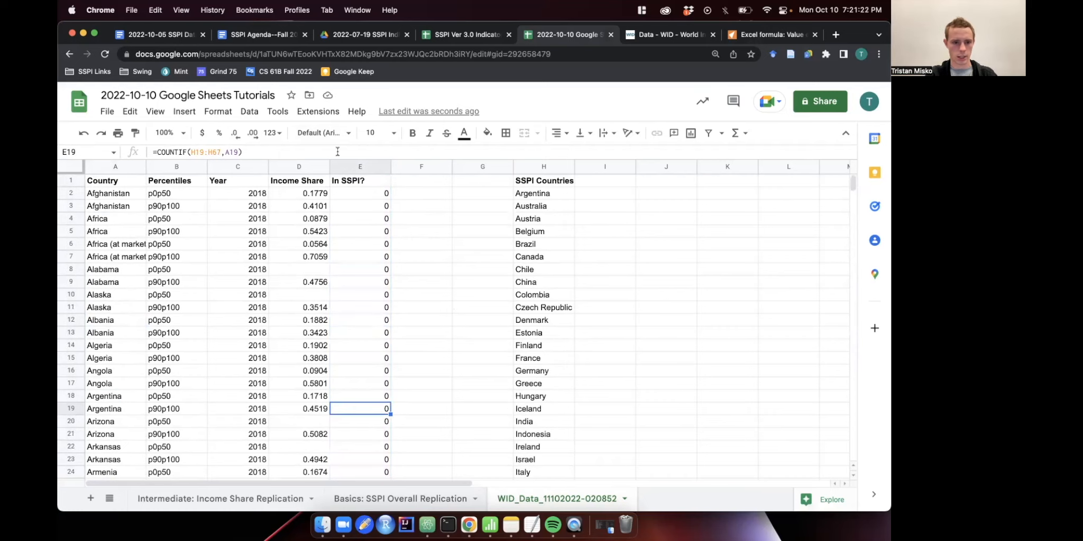
# Compare the list range used by the formula in E19 with the full SSPI country list in H2:H50.
pyautogui.click(242, 152)
pyautogui.scroll(-5, 436, 230)
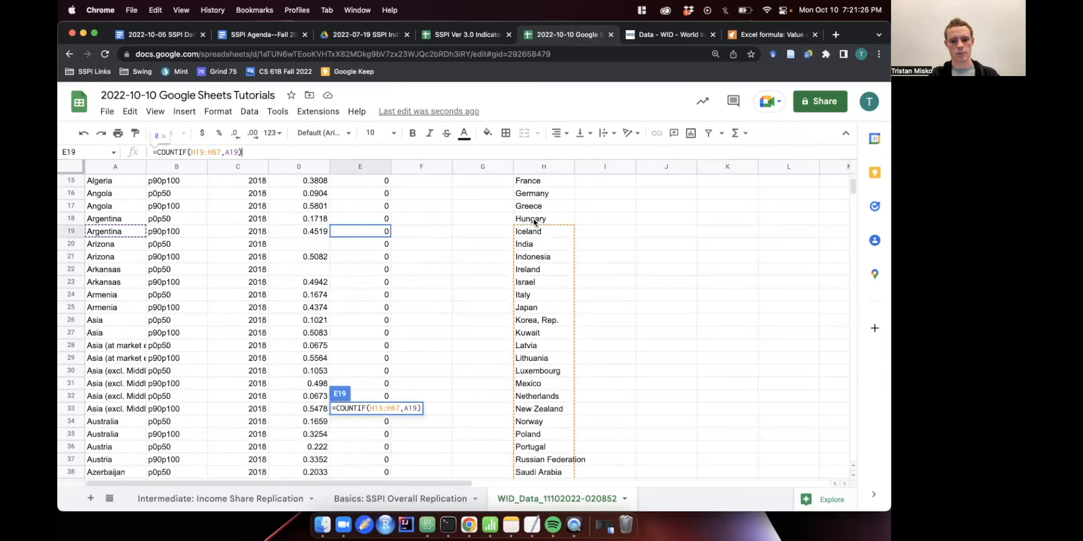
pyautogui.scroll(-15, 544, 342)
pyautogui.scroll(20, 545, 337)
pyautogui.press('Return')
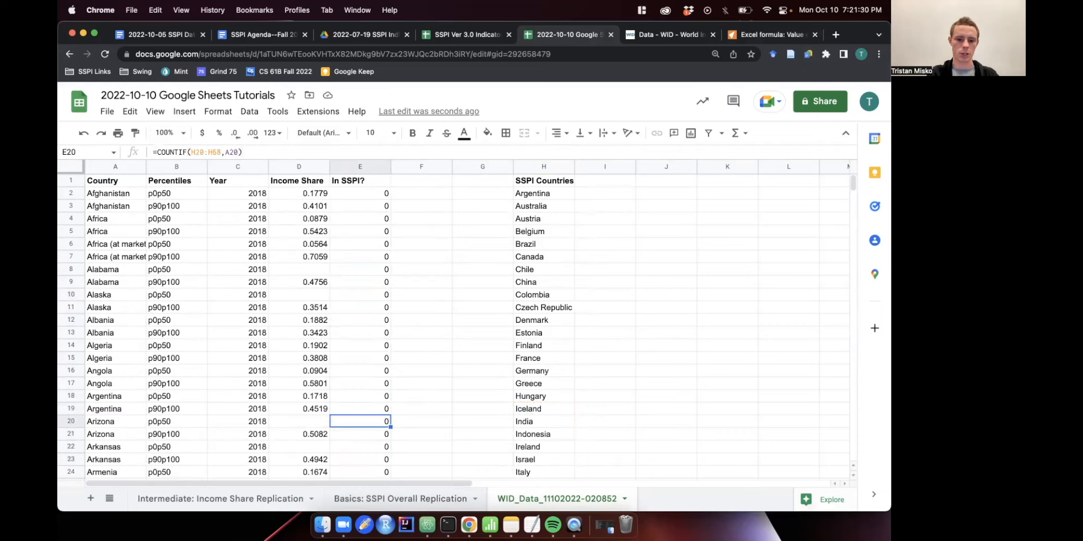
pyautogui.click(371, 408)
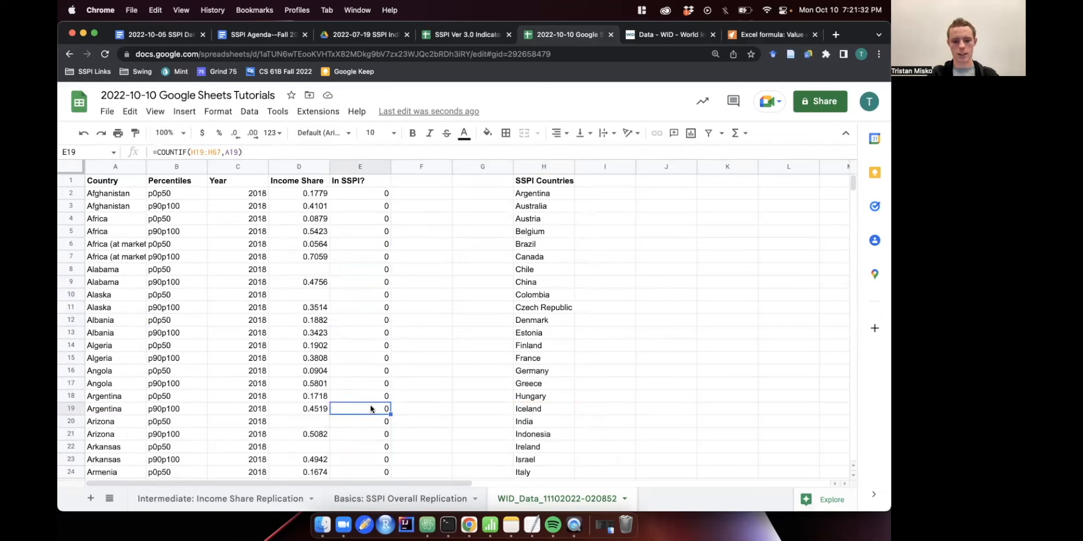
pyautogui.moveTo(550, 193); pyautogui.dragTo(544, 357)
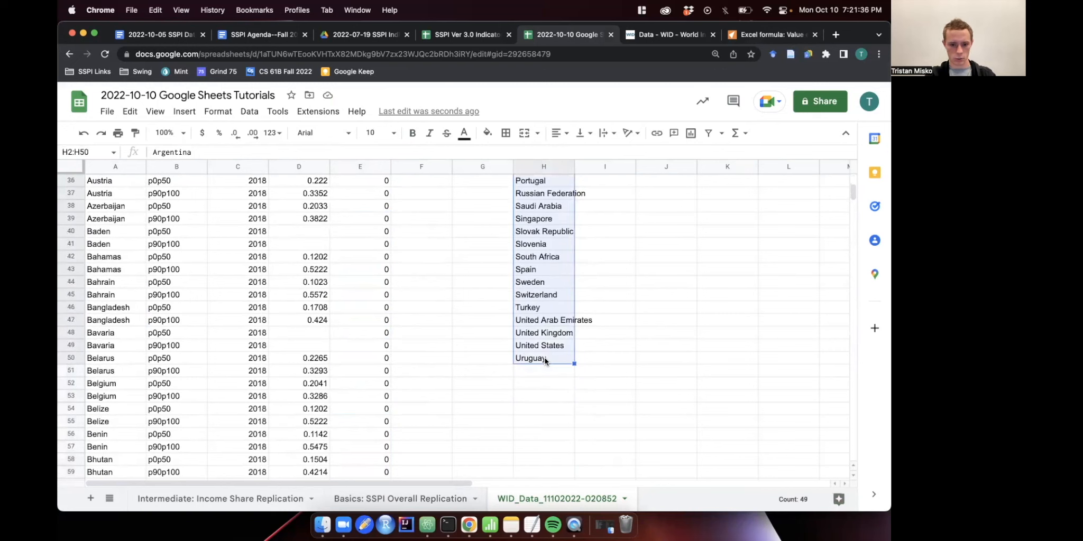
pyautogui.scroll(10, 418, 265)
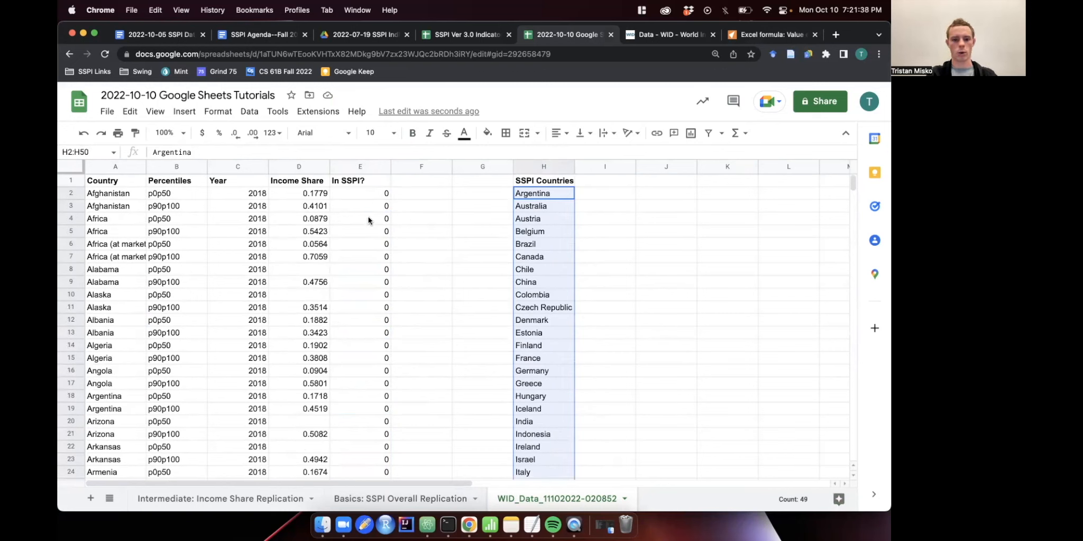
# Make the list range in E2 absolute so the formula reads =COUNTIF($H$2:$H$50,A2).
pyautogui.click(378, 193)
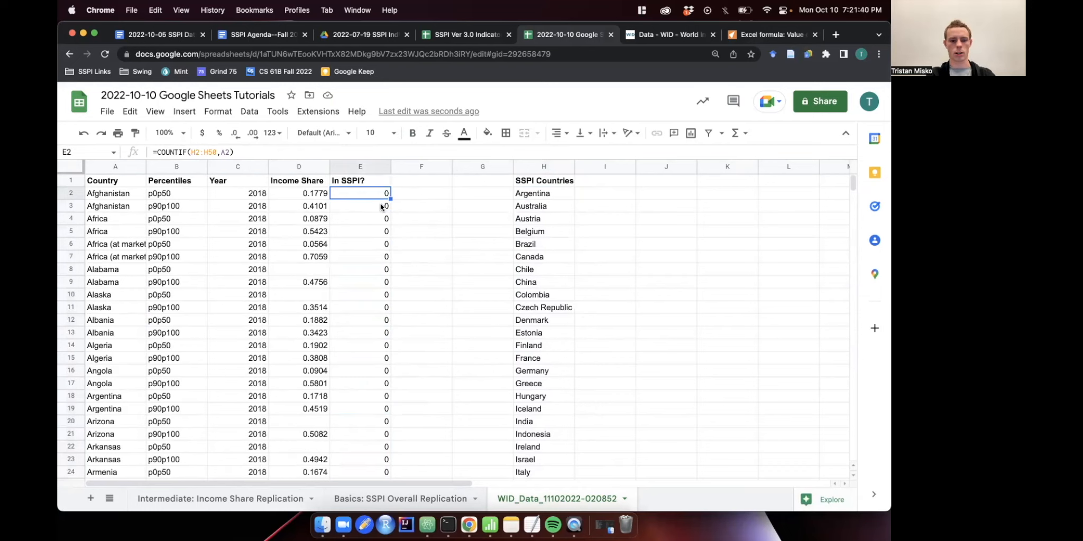
pyautogui.scroll(-7, 377, 198)
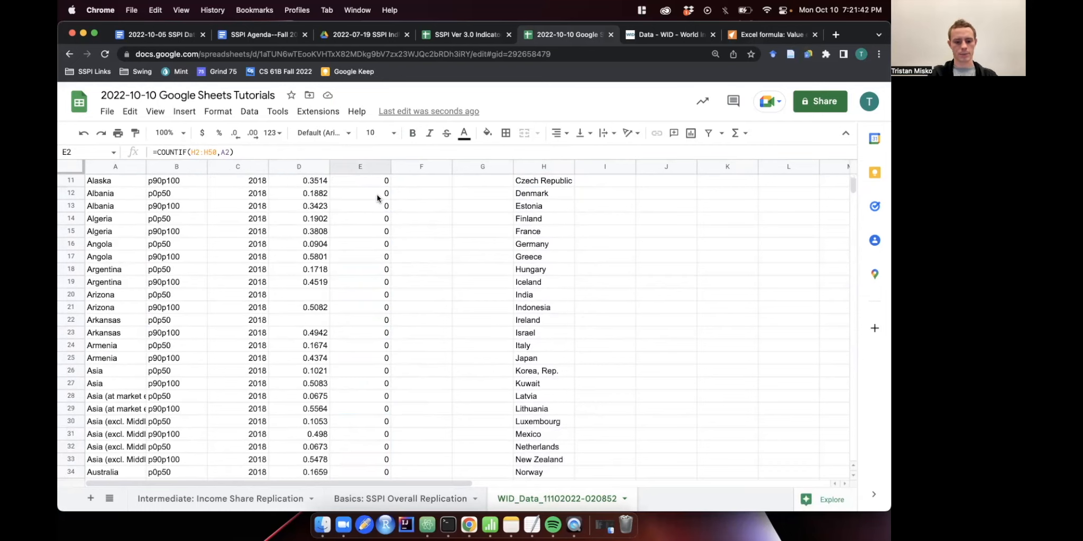
pyautogui.scroll(7, 377, 199)
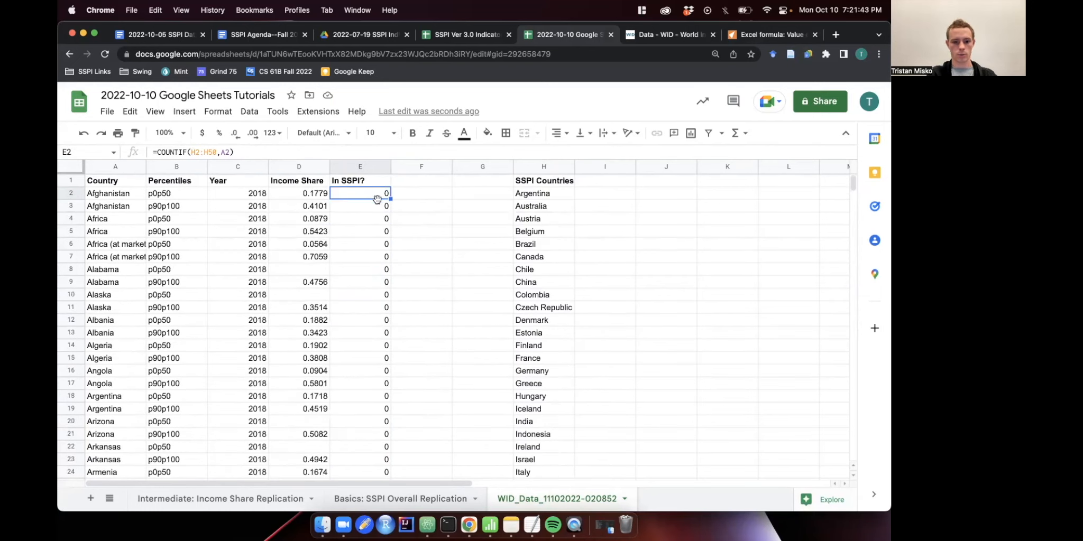
pyautogui.click(220, 153)
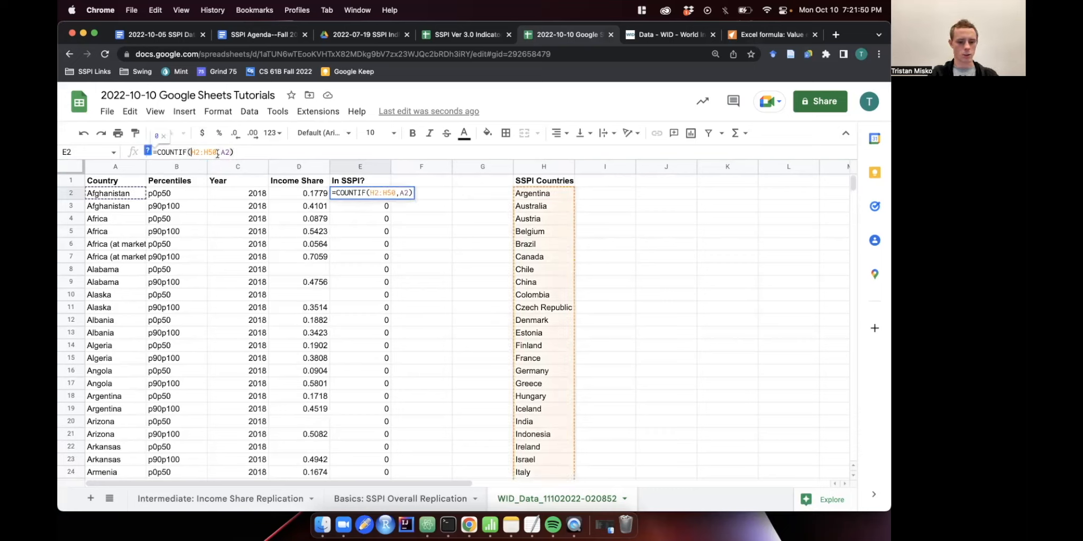
pyautogui.write('$H$2:')
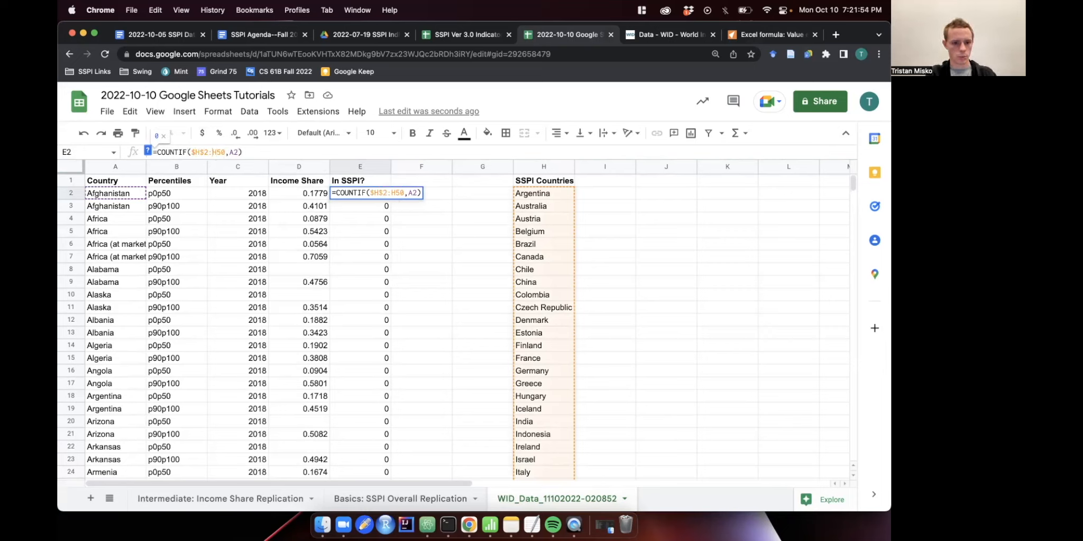
pyautogui.write('$')
pyautogui.press('Right')
pyautogui.write('$')
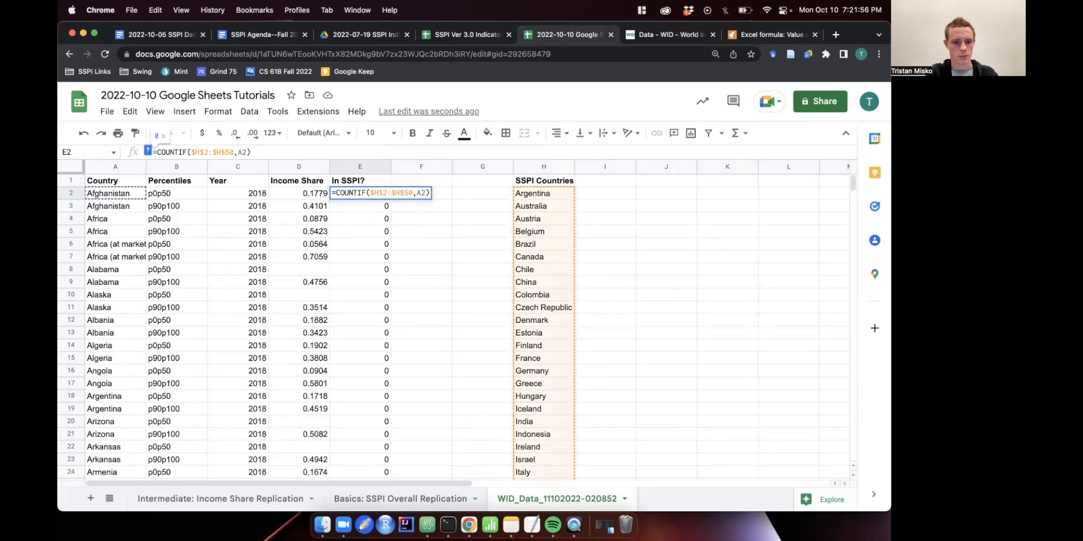
pyautogui.press('Return')
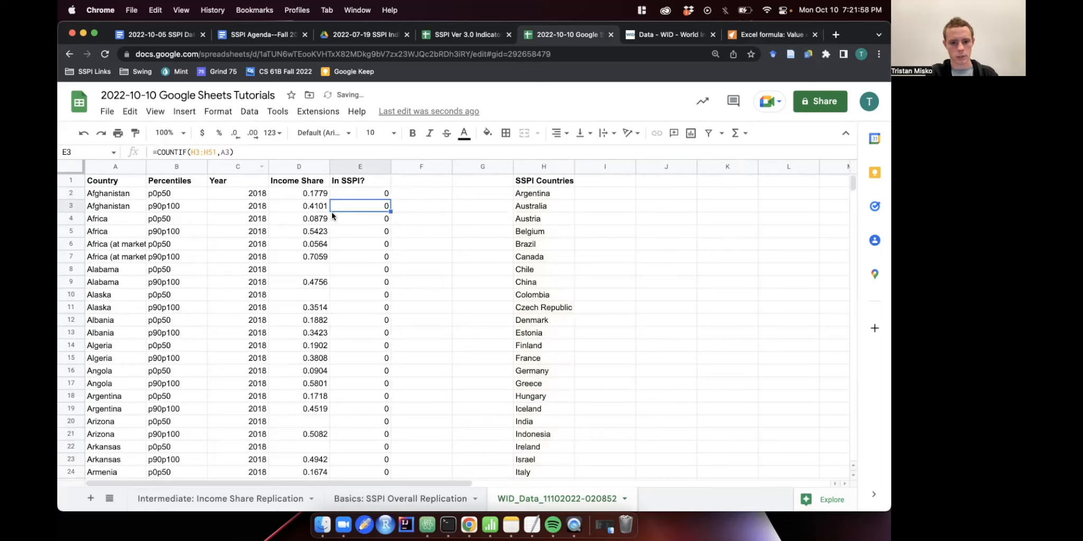
# Fill the COUNTIF formula with the absolute range from E2 down the In SSPI? column to E615.
pyautogui.click(378, 186)
pyautogui.click(386, 197)
pyautogui.moveTo(386, 197); pyautogui.dragTo(393, 234)
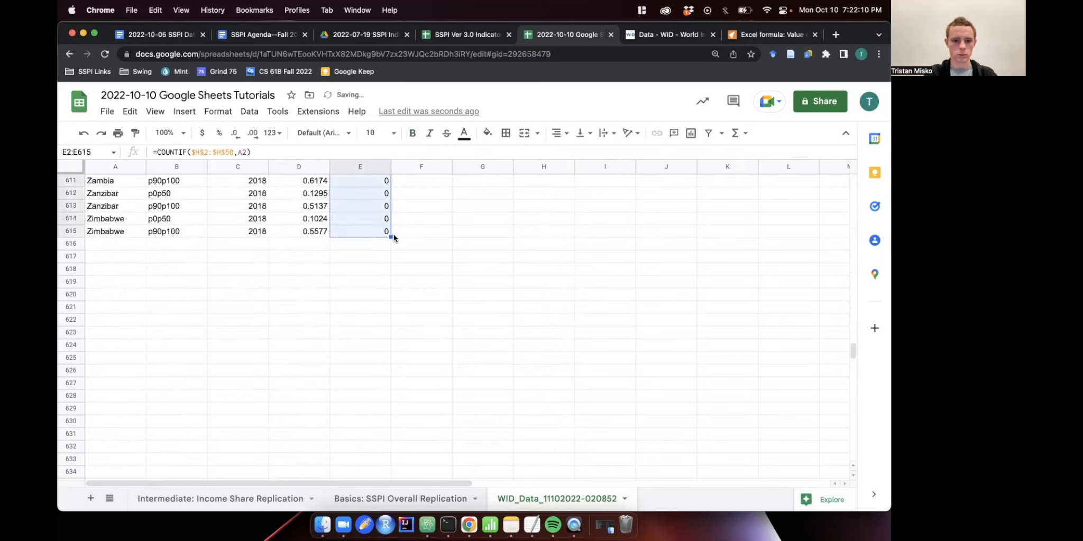
# Check the In SSPI? flags down the sheet, including the two Russian Federation rows in A460:E461.
pyautogui.scroll(20, 413, 215)
pyautogui.scroll(-5, 413, 215)
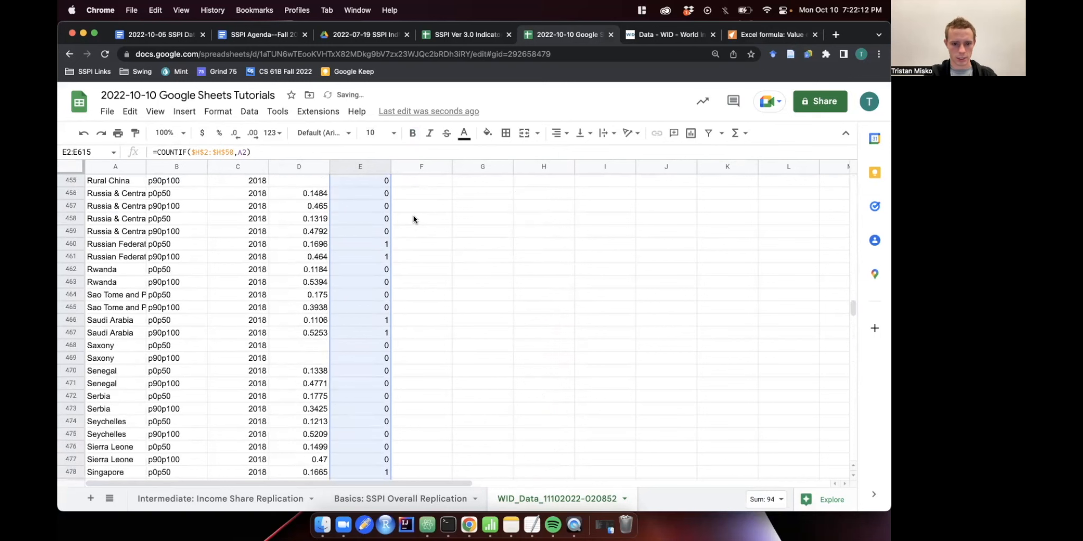
pyautogui.click(372, 257)
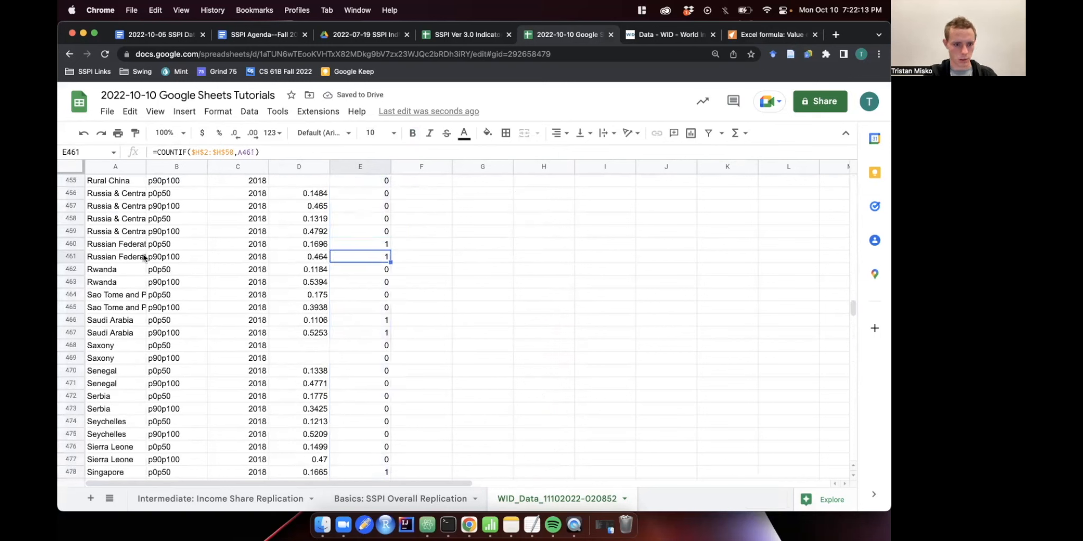
pyautogui.moveTo(143, 248); pyautogui.dragTo(351, 261)
pyautogui.scroll(10, 354, 264)
pyautogui.scroll(20, 354, 263)
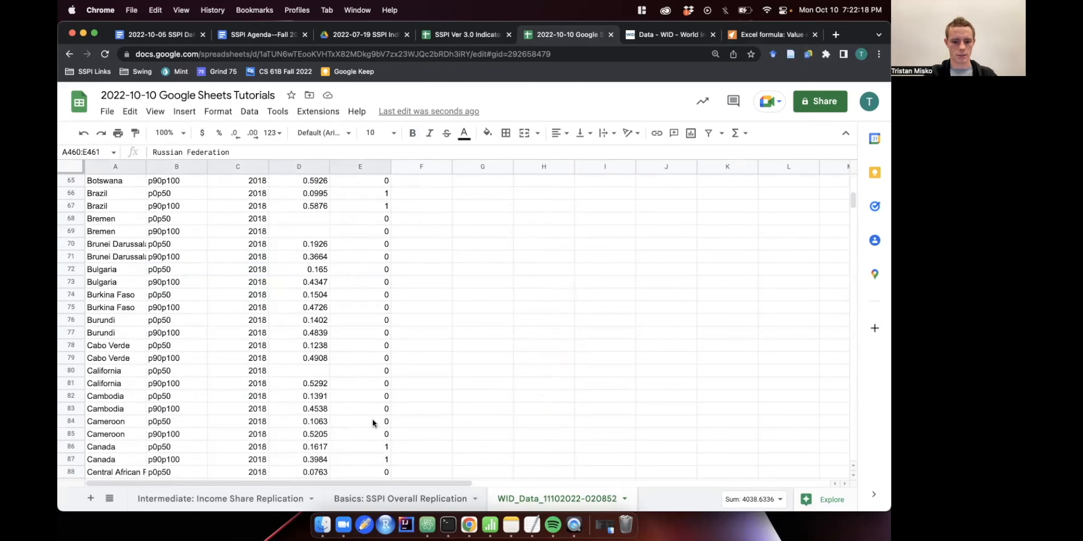
pyautogui.scroll(13, 411, 257)
# Examine the dollar signs before the column letter and row number in E2's COUNTIF range.
pyautogui.click(428, 245)
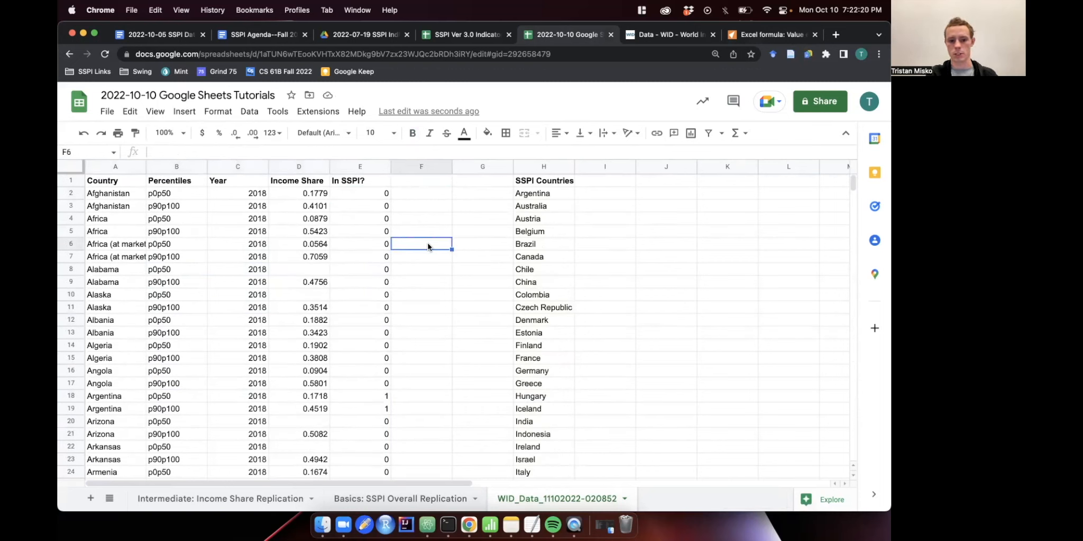
pyautogui.click(437, 184)
pyautogui.click(435, 189)
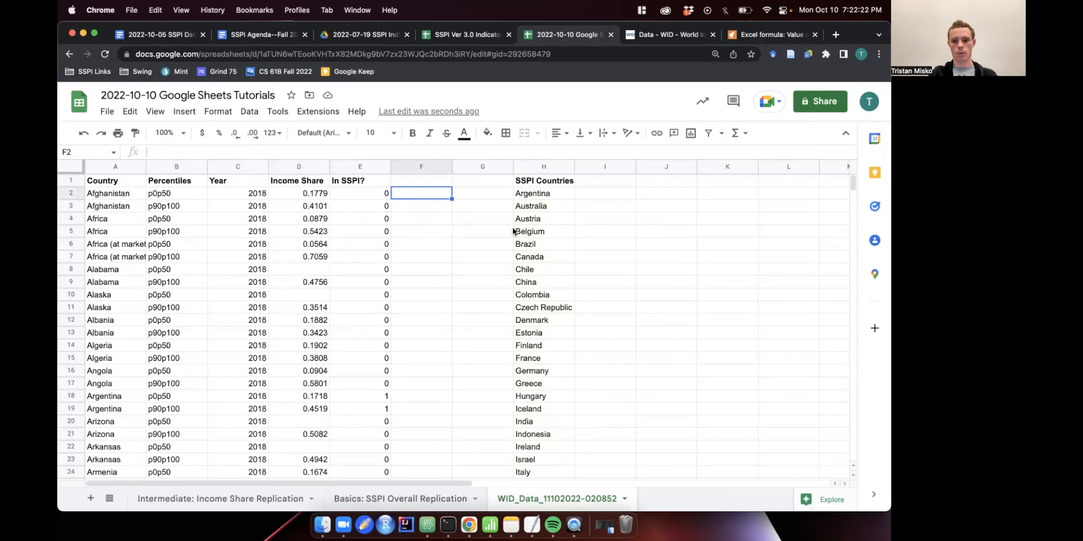
pyautogui.click(479, 253)
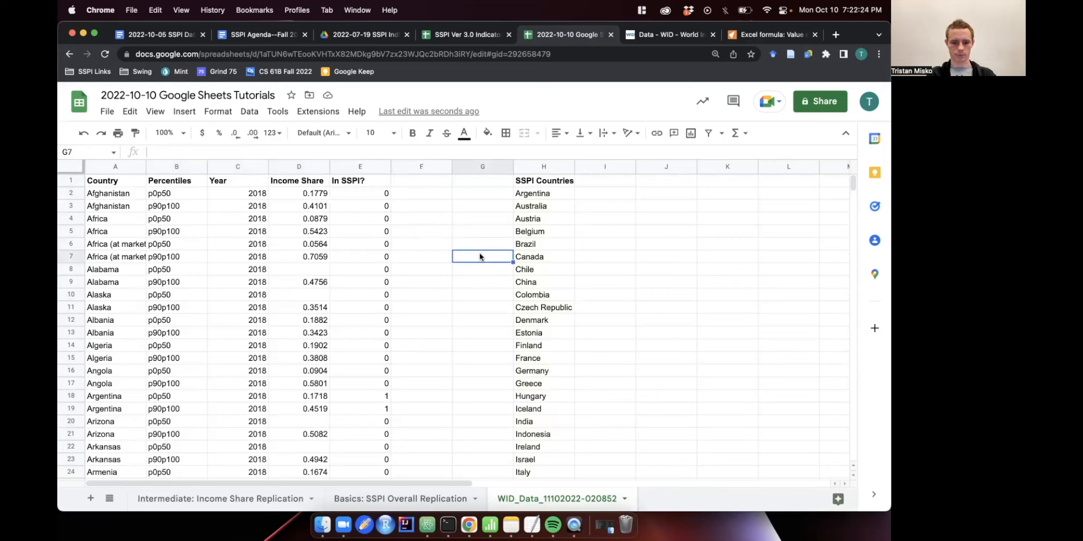
pyautogui.click(381, 198)
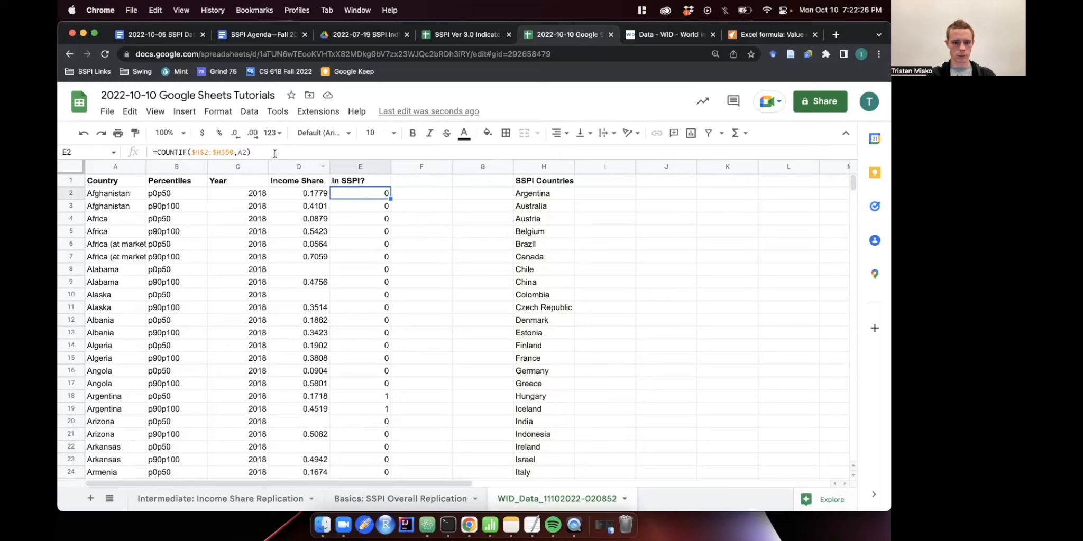
pyautogui.press('Return')
pyautogui.moveTo(370, 194); pyautogui.dragTo(377, 193)
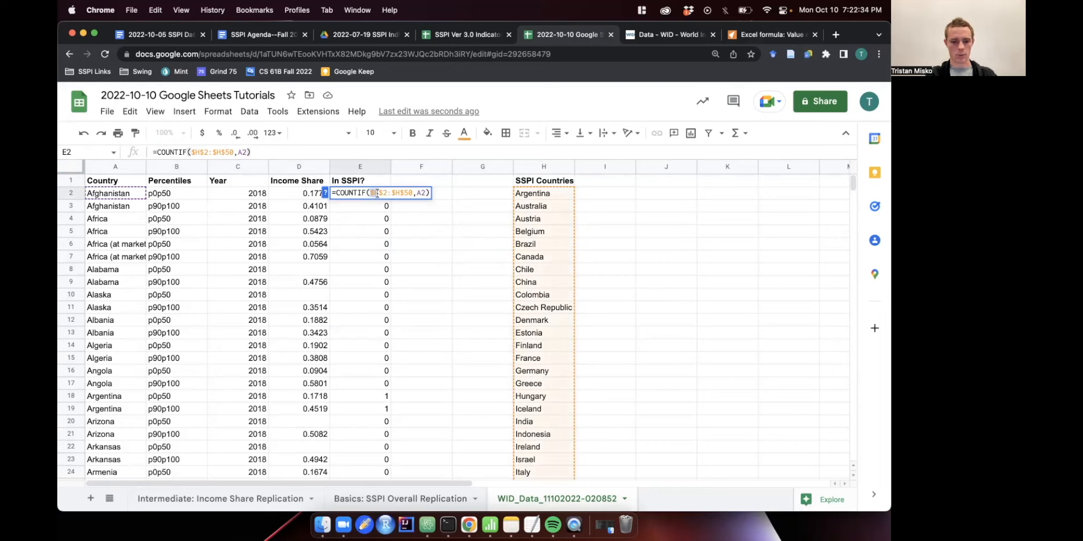
pyautogui.moveTo(378, 193)
pyautogui.mouseDown()
pyautogui.moveTo(402, 193)
pyautogui.moveTo(384, 190)
pyautogui.mouseUp()
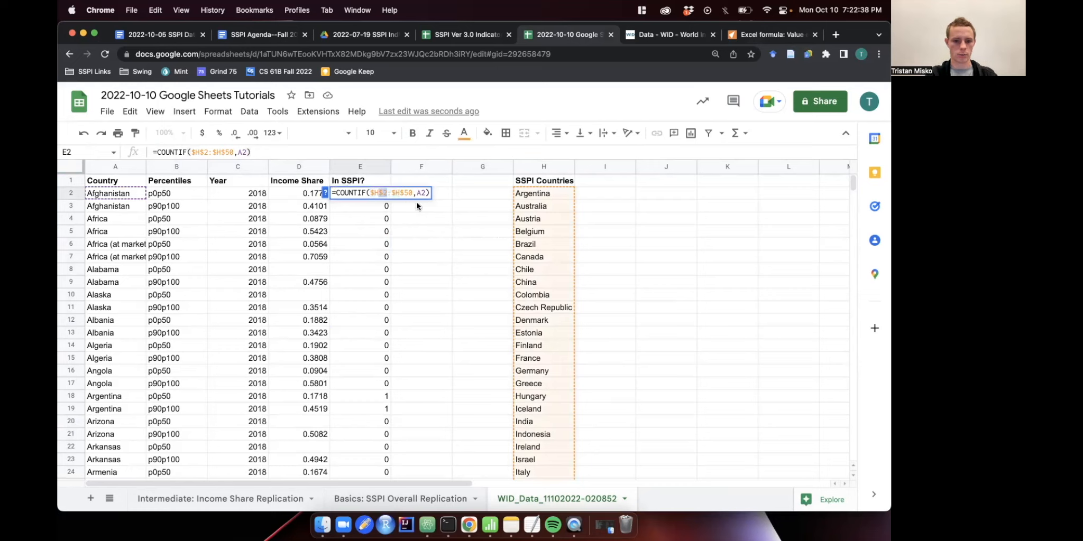
pyautogui.click(472, 194)
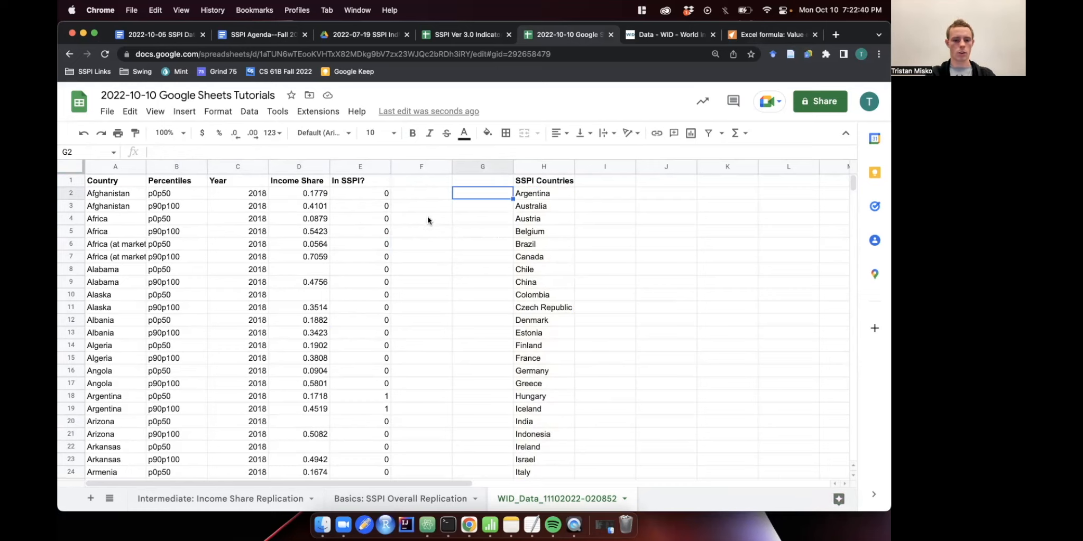
# Demonstrate an absolute reference by entering =$H$2 in F2 and accepting the suggested autofill down column F.
pyautogui.moveTo(544, 194); pyautogui.dragTo(543, 480)
pyautogui.scroll(5, 404, 255)
pyautogui.click(548, 196)
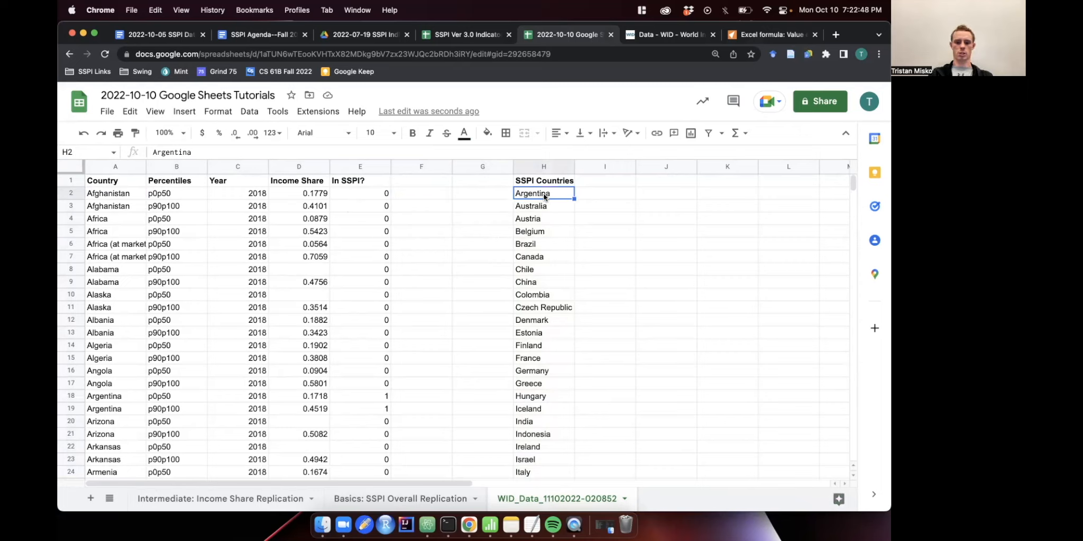
pyautogui.click(433, 197)
pyautogui.write('=')
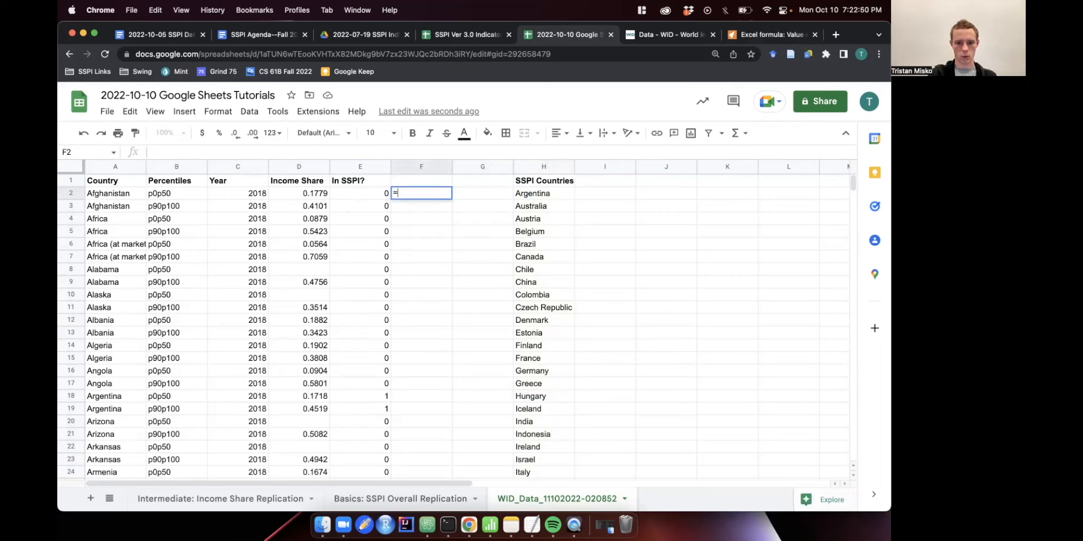
pyautogui.write('$H$2')
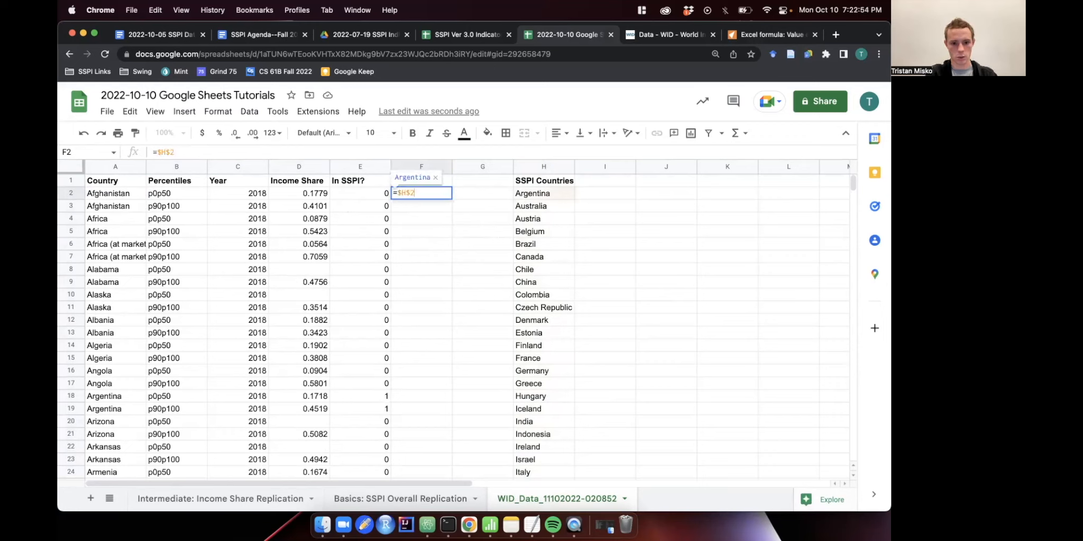
pyautogui.press('Return')
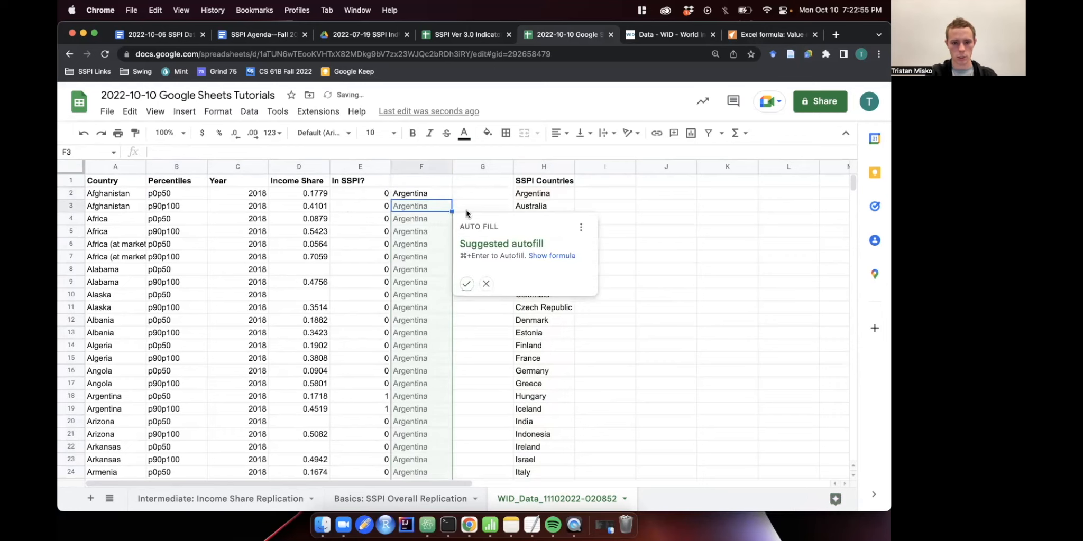
pyautogui.click(466, 284)
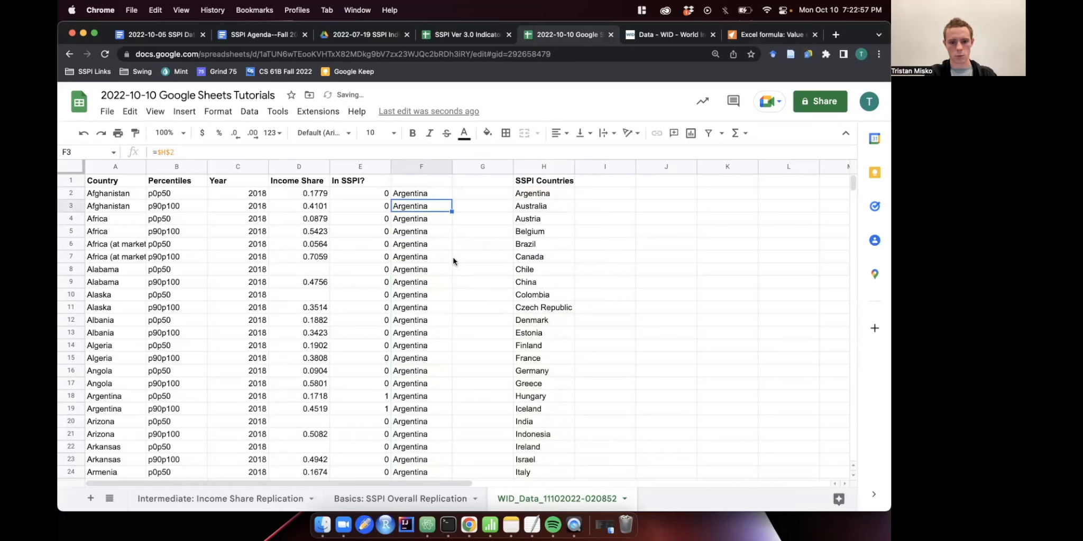
# Delete column F, which holds the absolute reference demonstration.
pyautogui.click(439, 191)
pyautogui.moveTo(452, 199); pyautogui.dragTo(449, 245)
pyautogui.click(422, 193)
pyautogui.click(427, 184)
pyautogui.click(429, 153)
pyautogui.click(423, 167)
pyautogui.rightClick(426, 166)
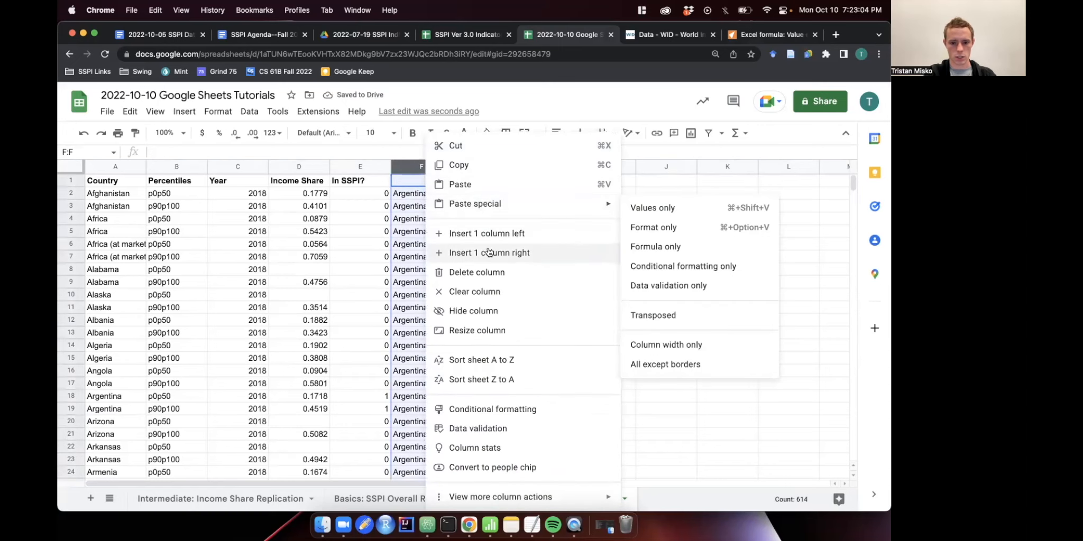
pyautogui.click(489, 270)
pyautogui.click(533, 218)
pyautogui.click(536, 195)
pyautogui.click(419, 201)
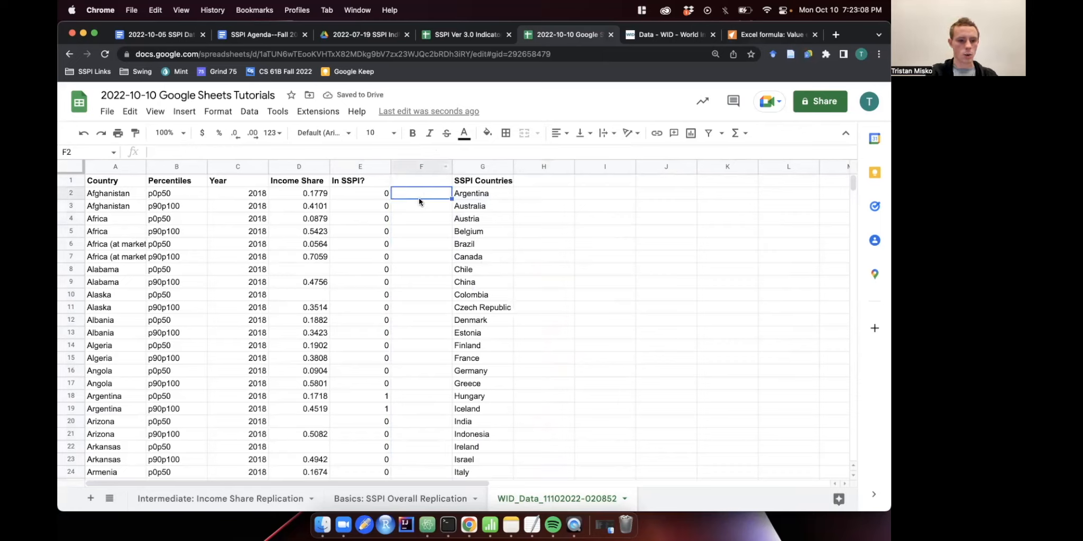
pyautogui.write('=')
pyautogui.press('Escape')
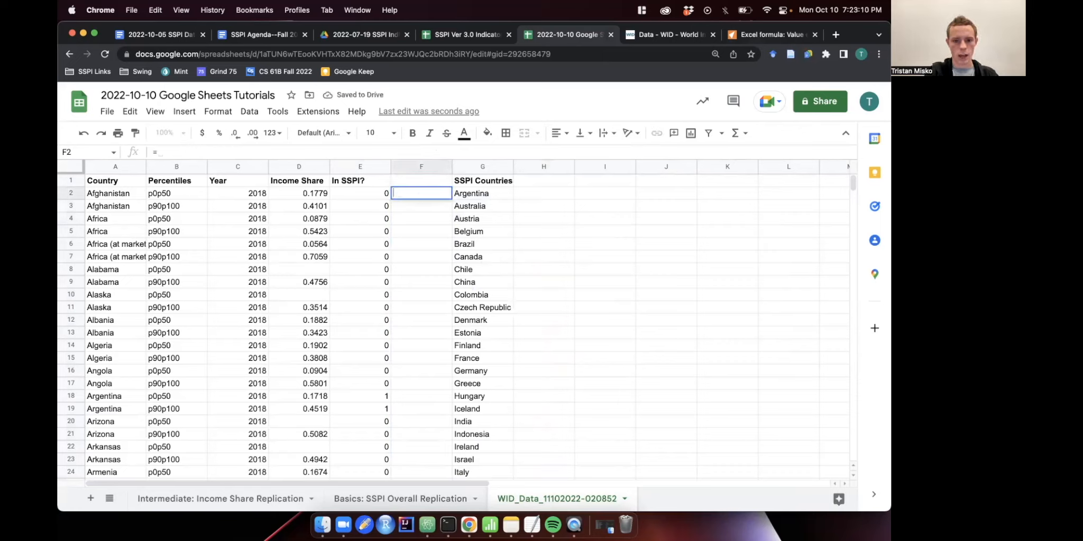
pyautogui.click(573, 200)
# Enter the row-locked reference =A$2 in J2.
pyautogui.moveTo(96, 200); pyautogui.dragTo(376, 188)
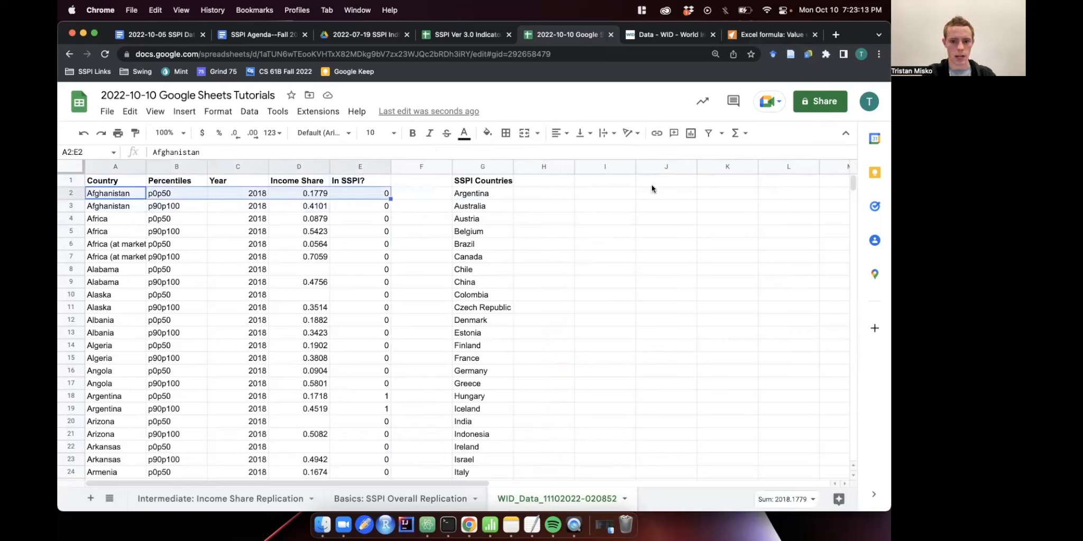
pyautogui.click(646, 193)
pyautogui.write('=$')
pyautogui.press('BackSpace')
pyautogui.press('BackSpace')
pyautogui.press('BackSpace')
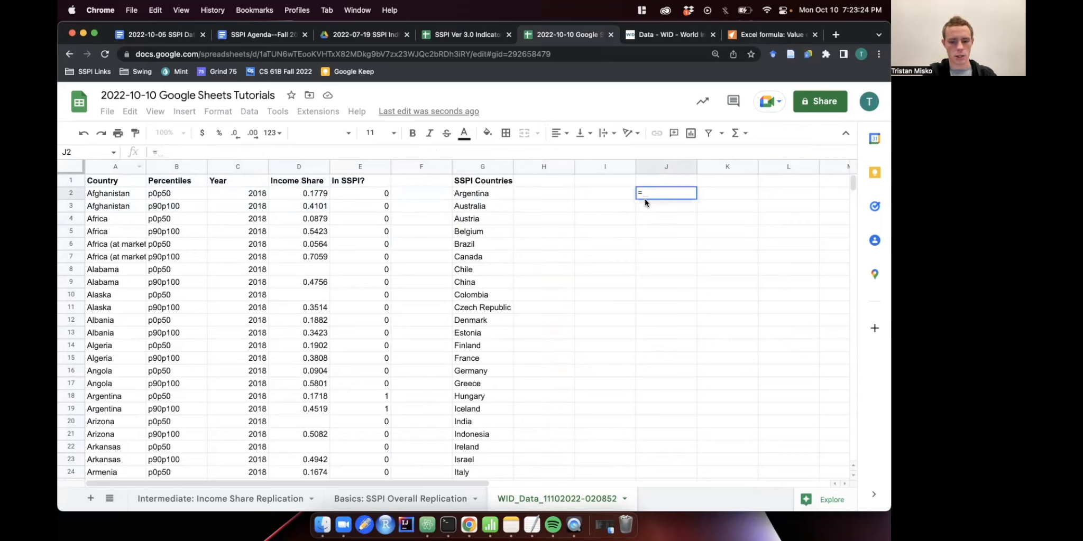
pyautogui.write('A')
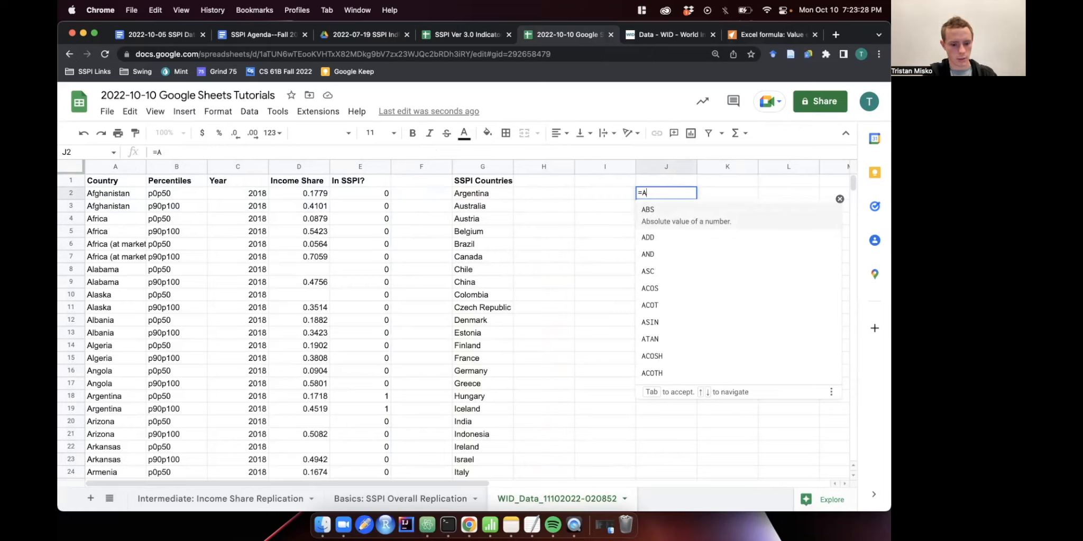
pyautogui.write('@')
pyautogui.press('BackSpace')
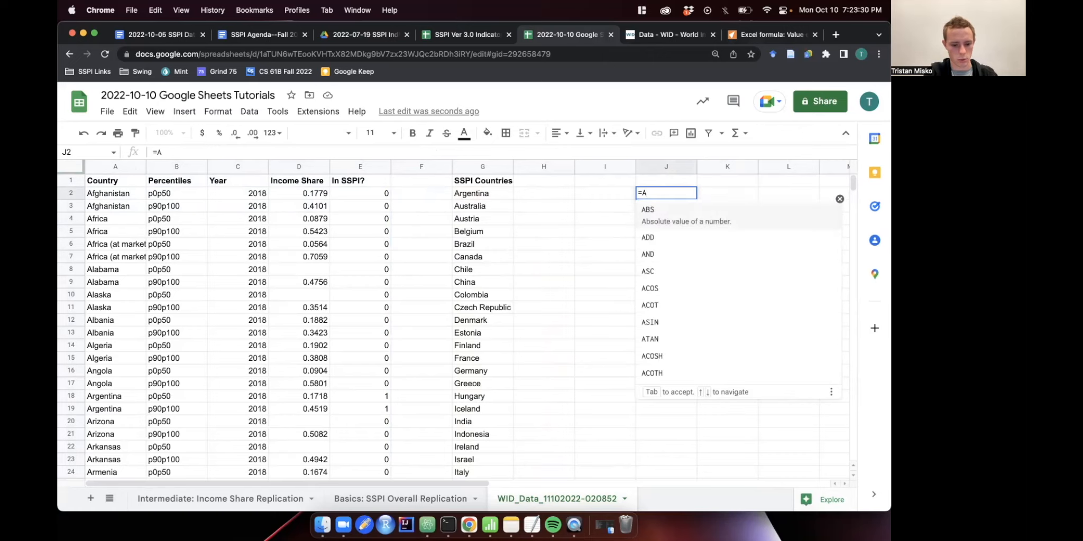
pyautogui.write('$2')
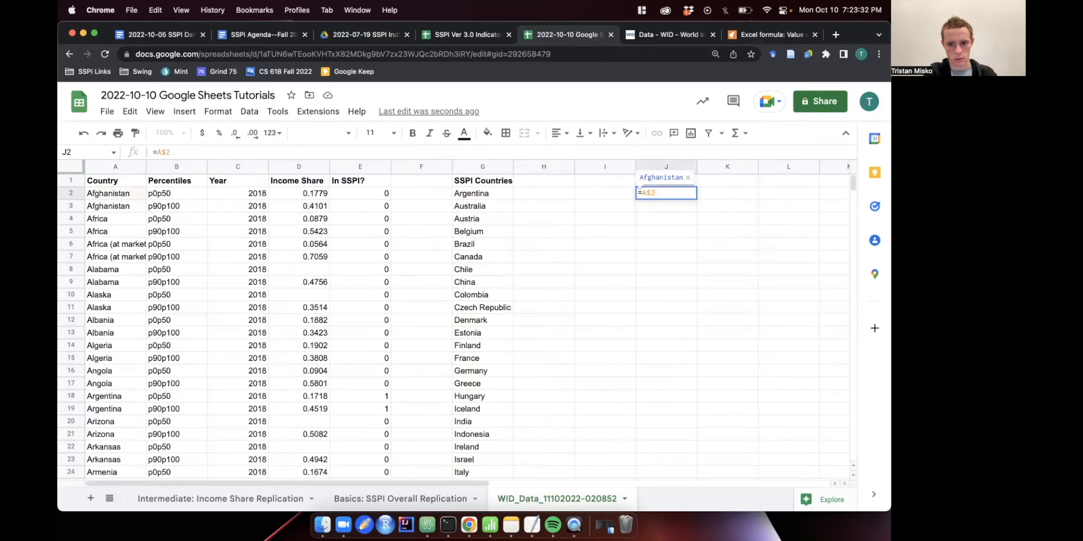
pyautogui.press('Return')
# Fill J2's row-locked reference through J2:M3 and compare the results with source columns A to D.
pyautogui.click(676, 194)
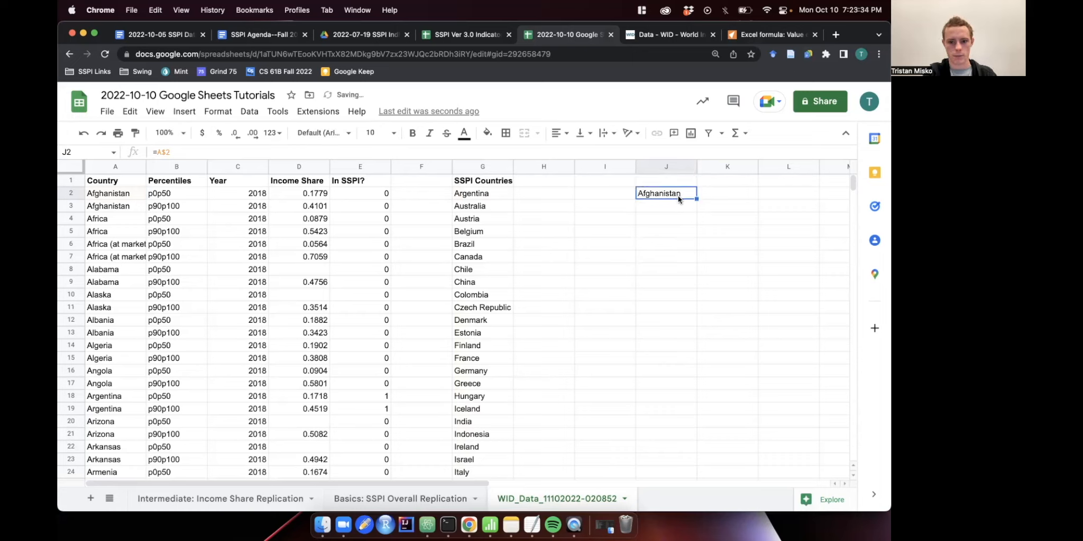
pyautogui.moveTo(696, 199); pyautogui.dragTo(696, 209)
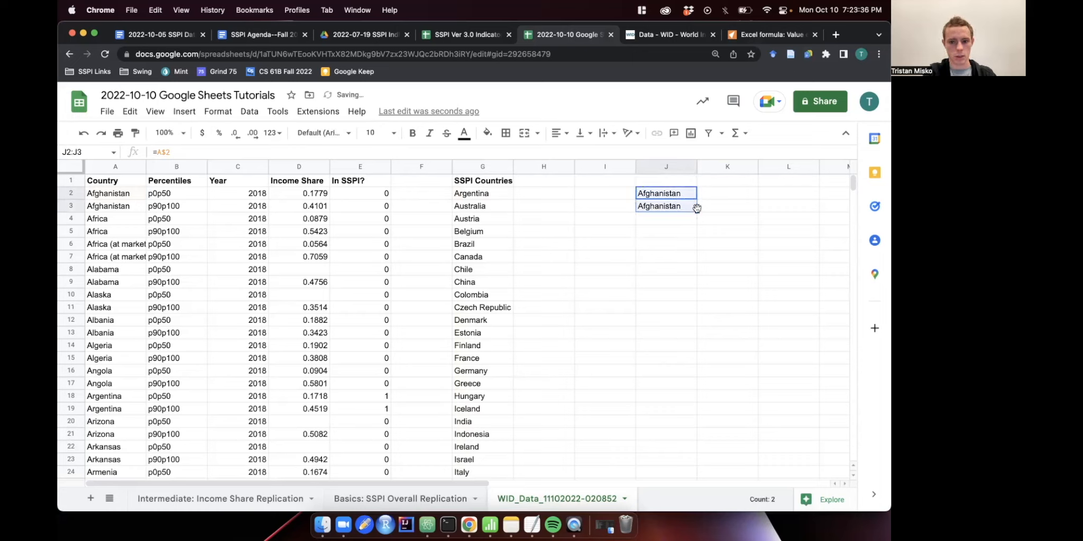
pyautogui.click(667, 205)
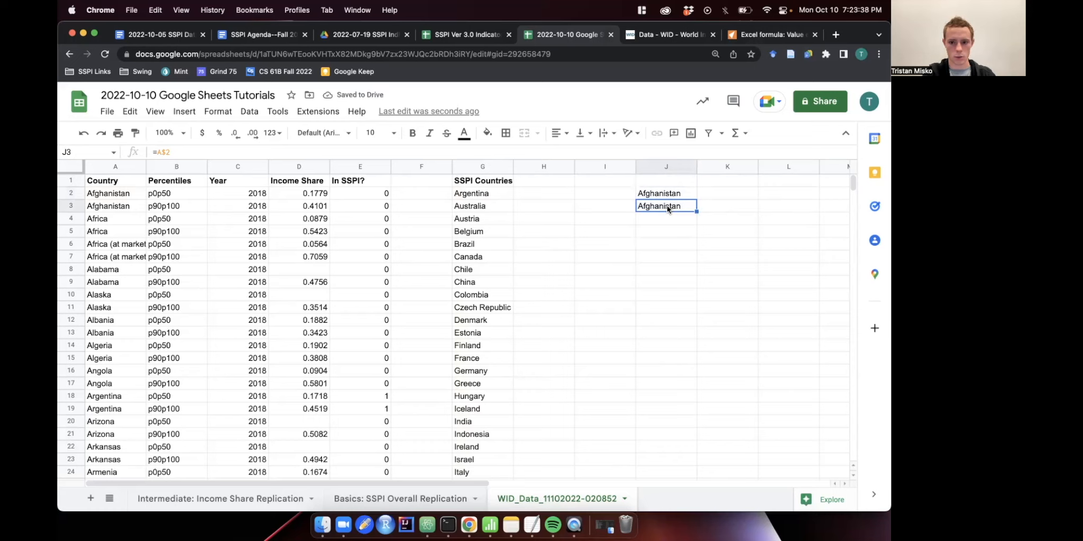
pyautogui.hscroll(3, 667, 204)
pyautogui.moveTo(550, 193); pyautogui.dragTo(716, 210)
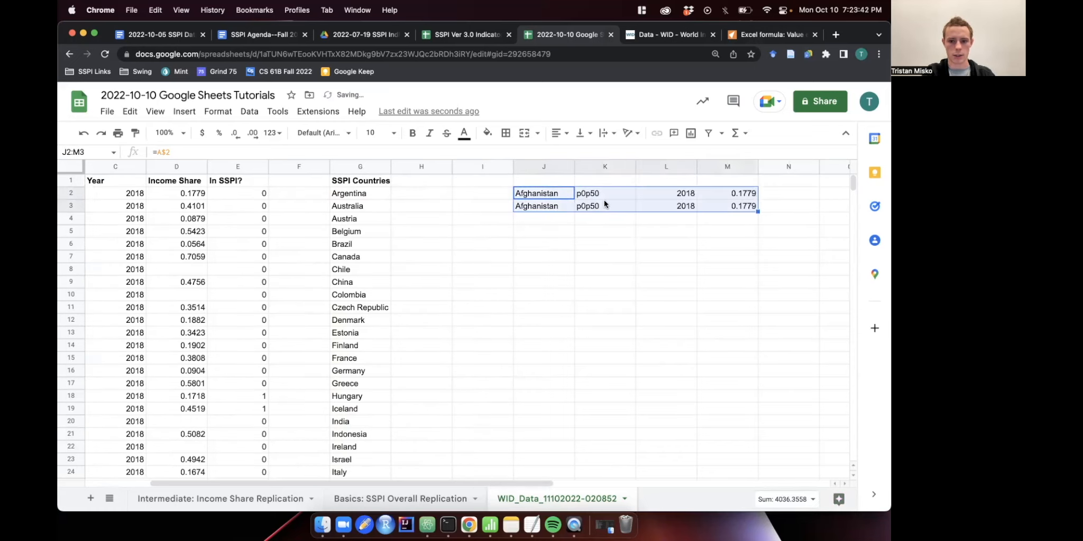
pyautogui.hscroll(-3, 604, 200)
pyautogui.click(124, 167)
pyautogui.click(170, 167)
pyautogui.click(253, 165)
pyautogui.click(299, 167)
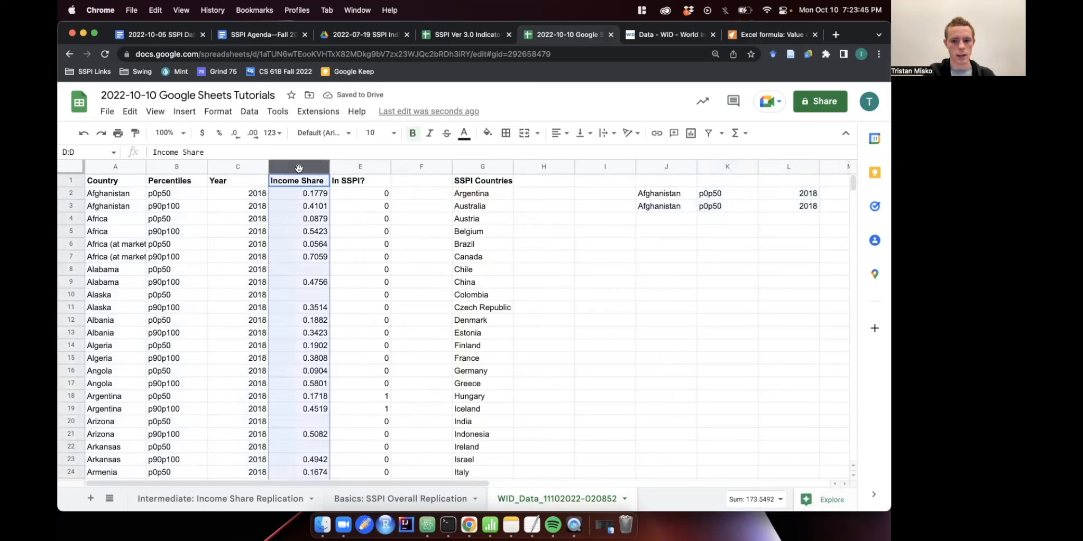
# Change J2's formula to the column-locked reference =$A2.
pyautogui.click(690, 191)
pyautogui.click(162, 151)
pyautogui.moveTo(158, 152); pyautogui.dragTo(217, 149)
pyautogui.write('A2')
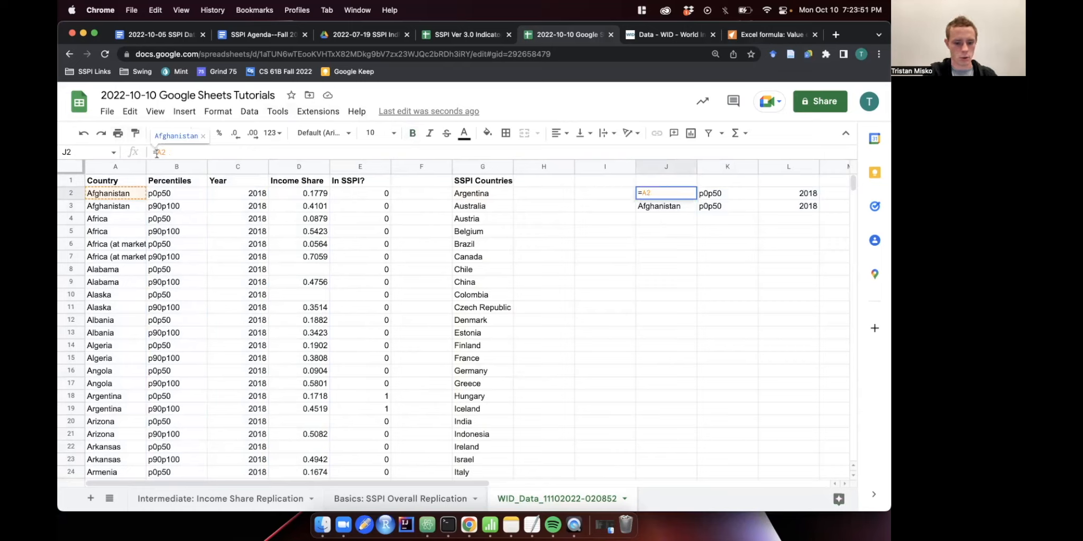
pyautogui.press('Return')
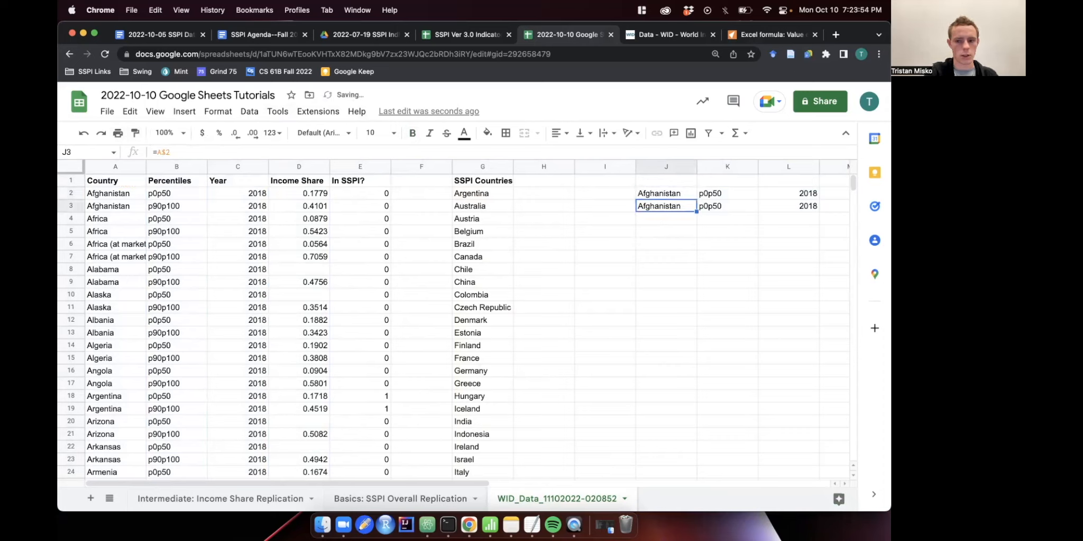
pyautogui.click(669, 193)
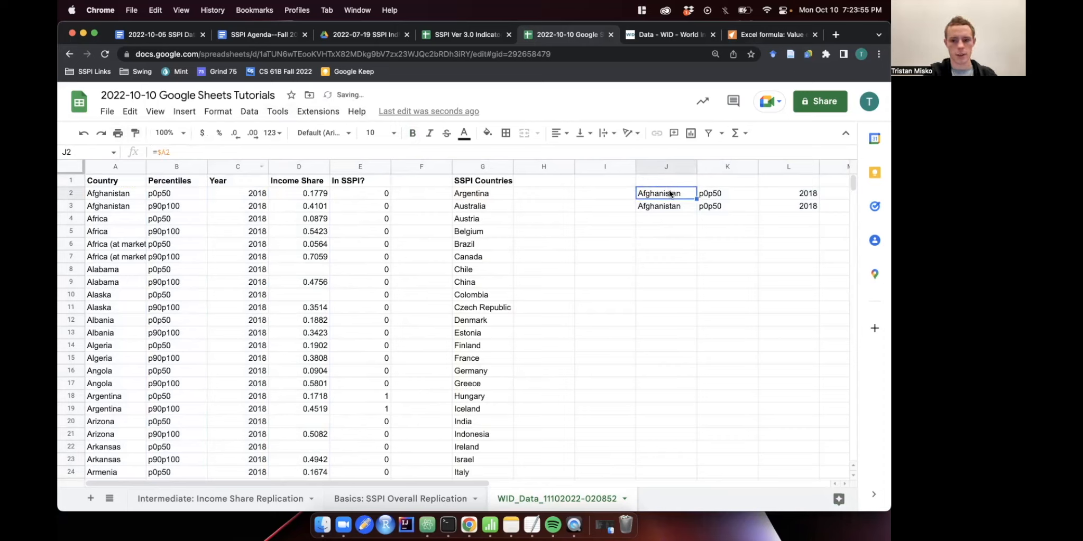
pyautogui.click(152, 152)
pyautogui.write('$')
pyautogui.press('Return')
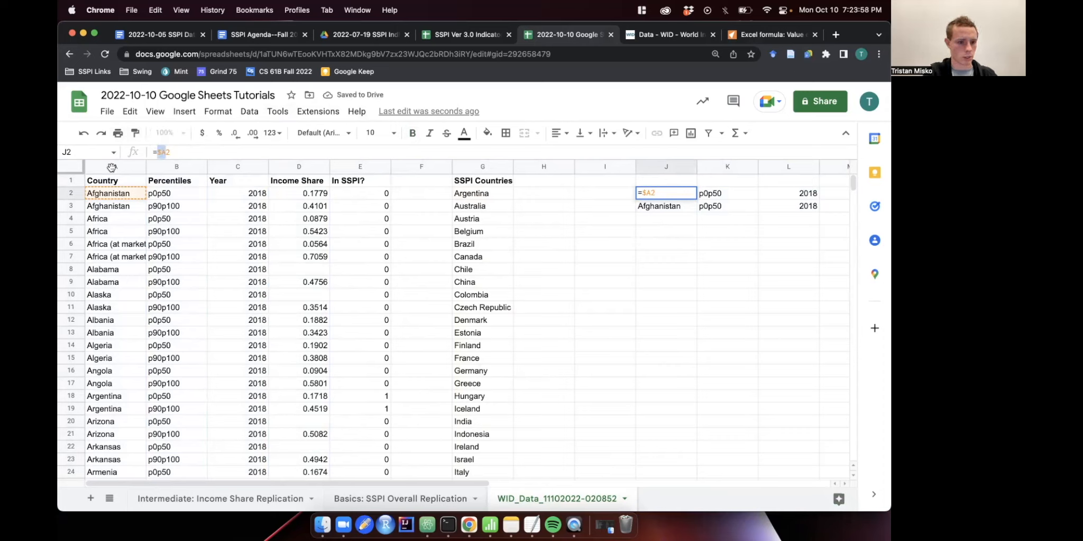
pyautogui.click(111, 167)
pyautogui.click(547, 284)
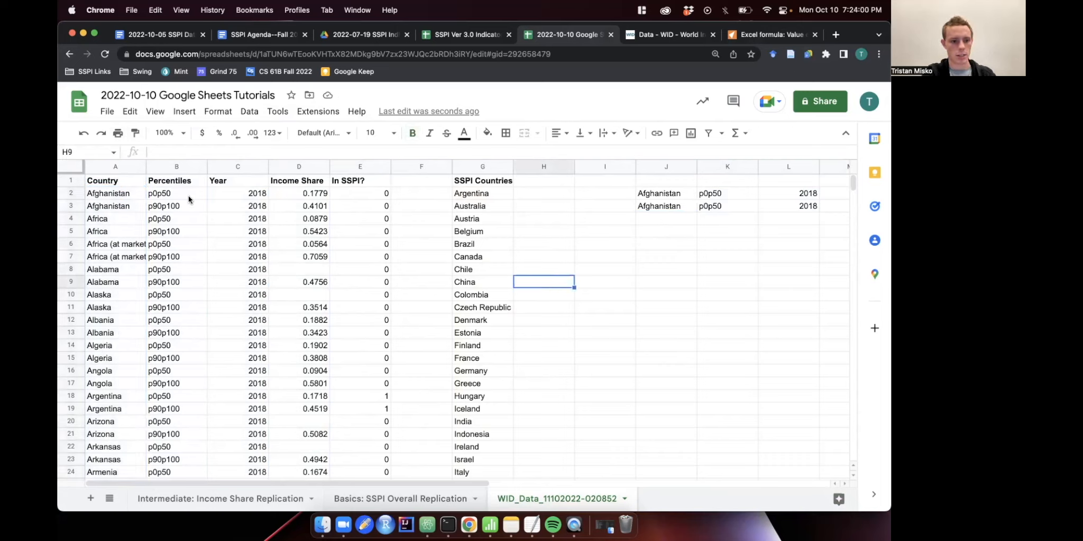
# Fill J2's column-locked reference down to row 24 and across to column M.
pyautogui.click(673, 198)
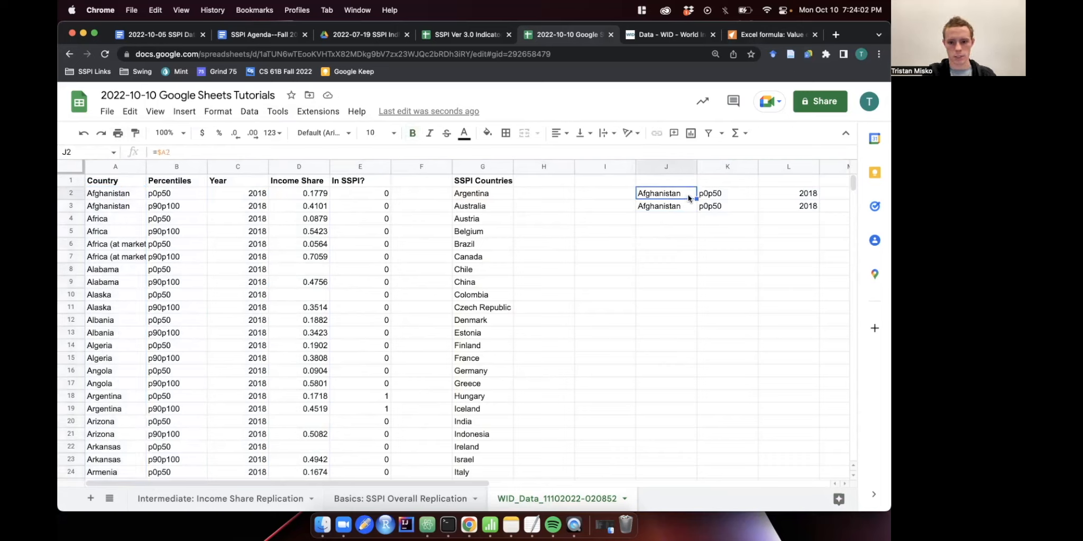
pyautogui.moveTo(696, 197); pyautogui.dragTo(682, 472)
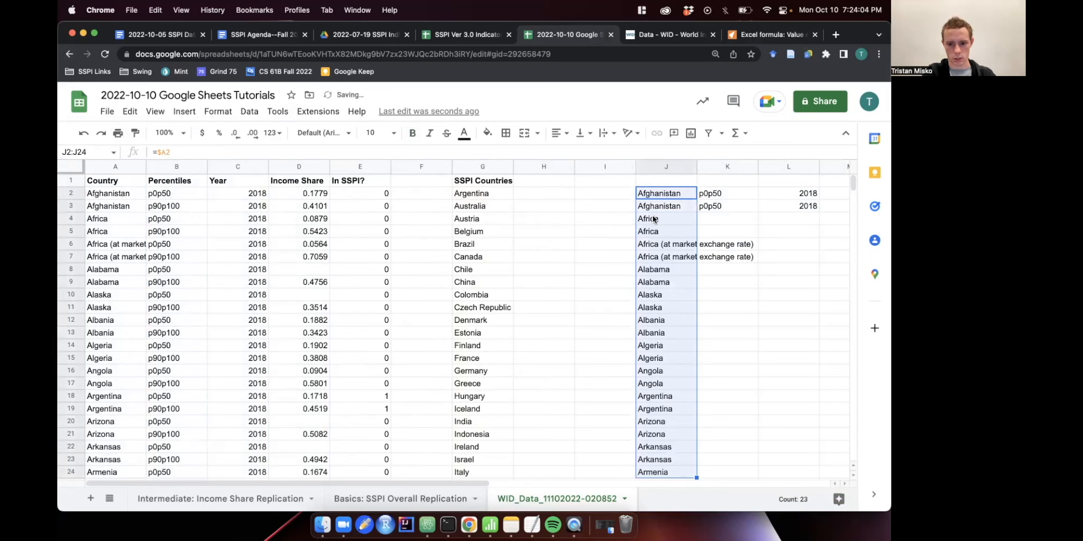
pyautogui.hscroll(2, 653, 214)
pyautogui.scroll(-4, 653, 214)
pyautogui.hscroll(-2, 650, 222)
pyautogui.moveTo(694, 376); pyautogui.dragTo(822, 370)
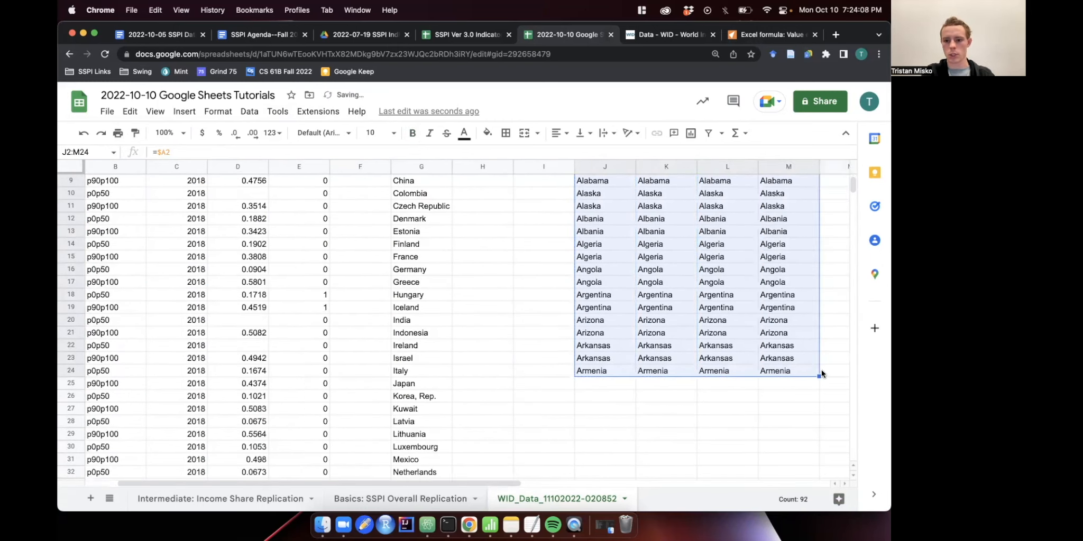
# Examine the column-locked reference in the copied formula in K2 and compare it with J2.
pyautogui.scroll(4, 761, 342)
pyautogui.hscroll(2, 760, 341)
pyautogui.click(535, 205)
pyautogui.click(540, 184)
pyautogui.click(528, 195)
pyautogui.click(167, 152)
pyautogui.moveTo(167, 152); pyautogui.dragTo(155, 153)
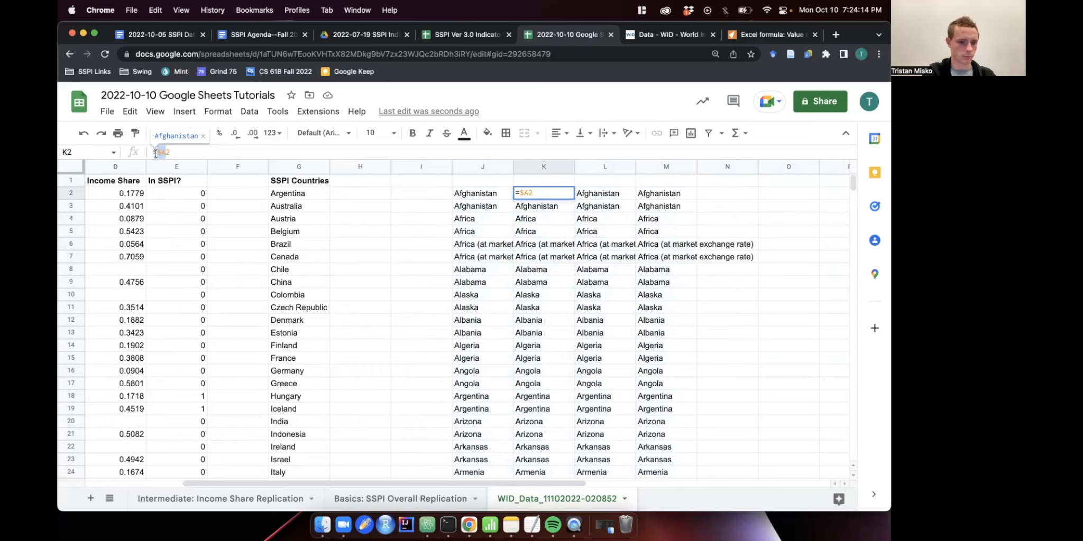
pyautogui.click(475, 192)
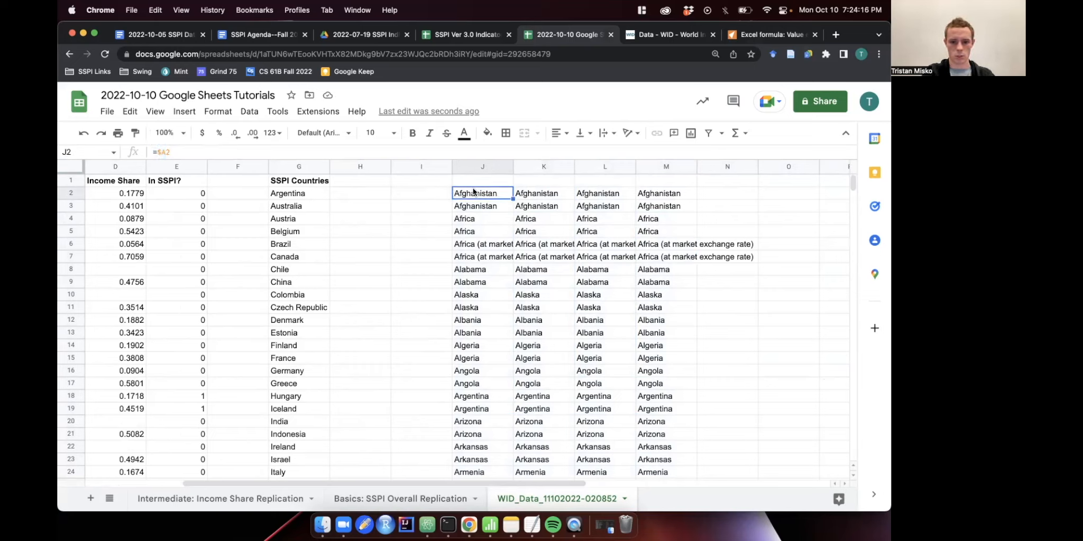
# Clear the mixed reference demonstration from J2:M24.
pyautogui.moveTo(481, 193); pyautogui.dragTo(658, 469)
pyautogui.scroll(-5, 656, 392)
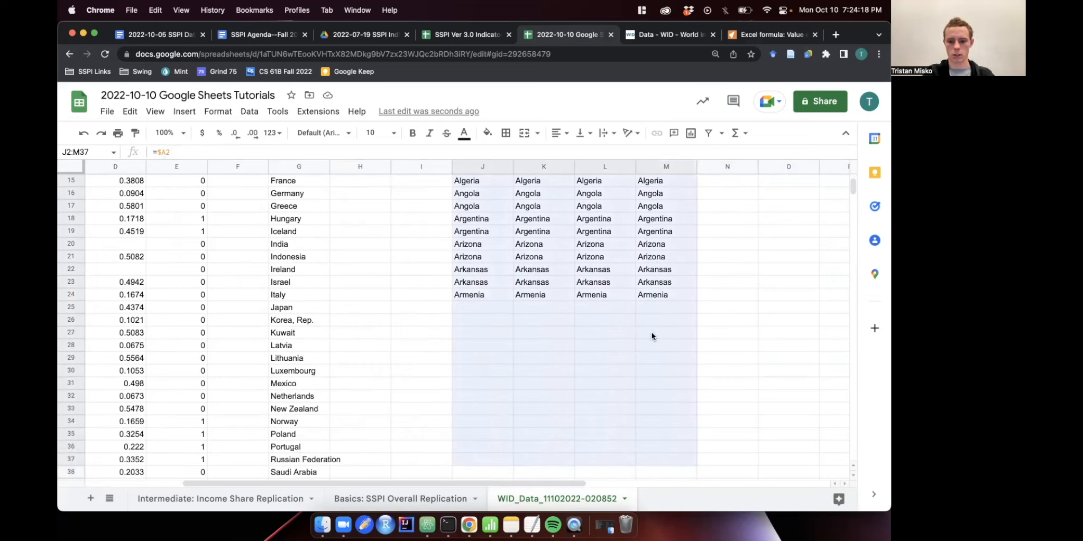
pyautogui.press('Delete')
pyautogui.scroll(5, 482, 265)
pyautogui.hscroll(-3, 481, 266)
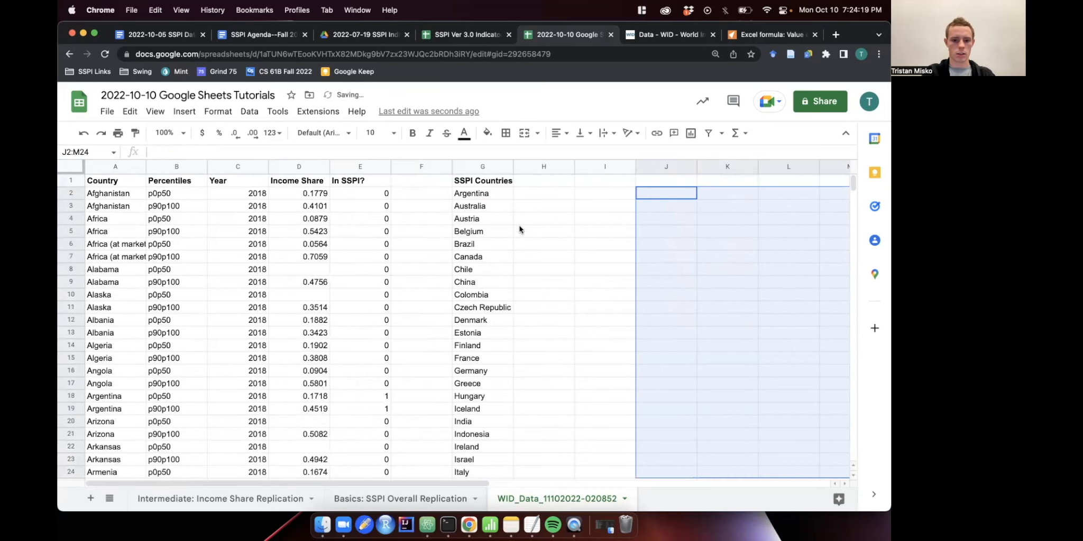
# Check the country range in E2's COUNTIF and extend the formula to =COUNTIF($G$2:$G$50,A2)>0.
pyautogui.click(492, 193)
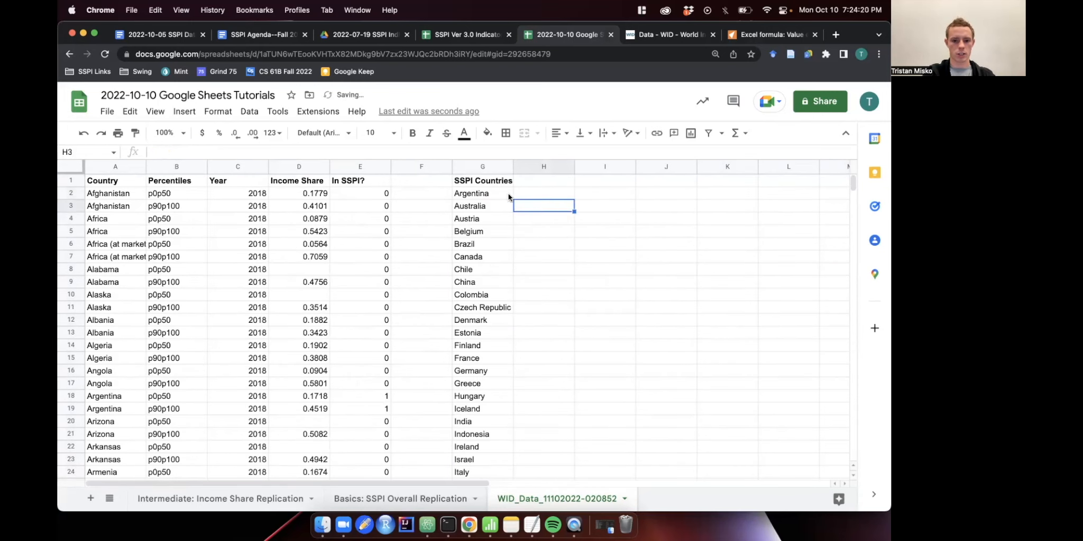
pyautogui.click(365, 197)
pyautogui.moveTo(207, 152); pyautogui.dragTo(232, 152)
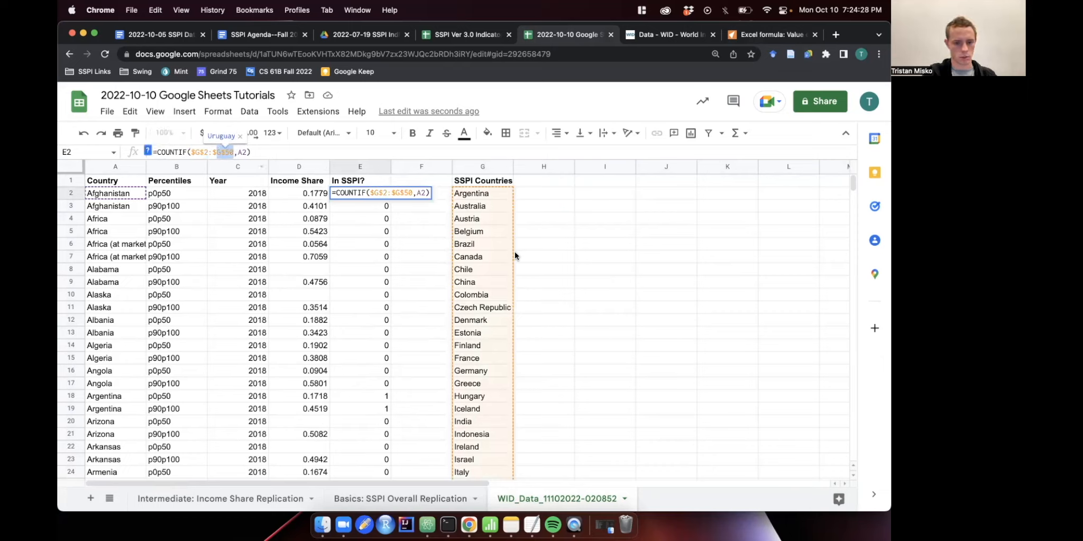
pyautogui.scroll(-10, 514, 257)
pyautogui.scroll(10, 513, 255)
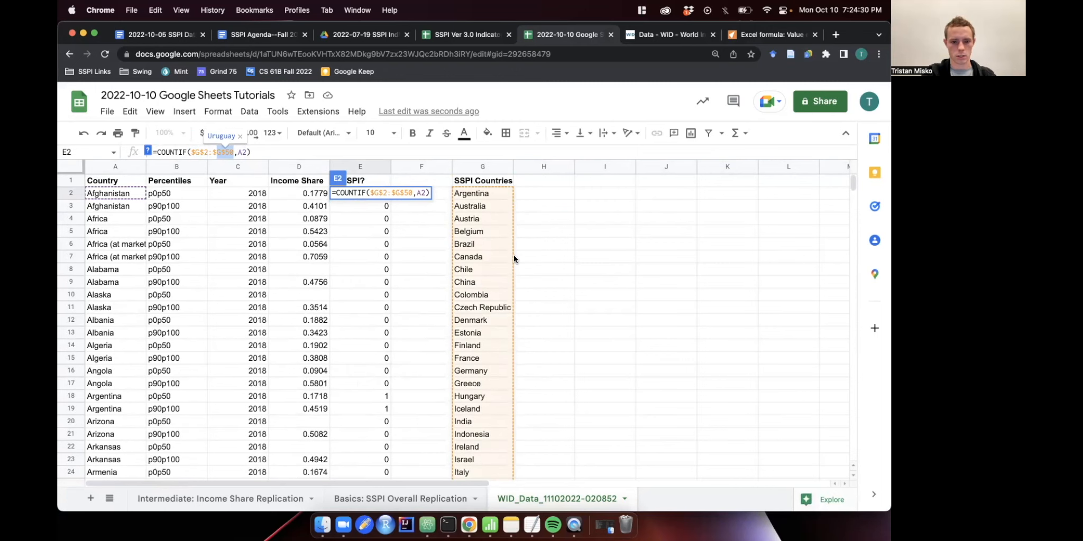
pyautogui.click(274, 149)
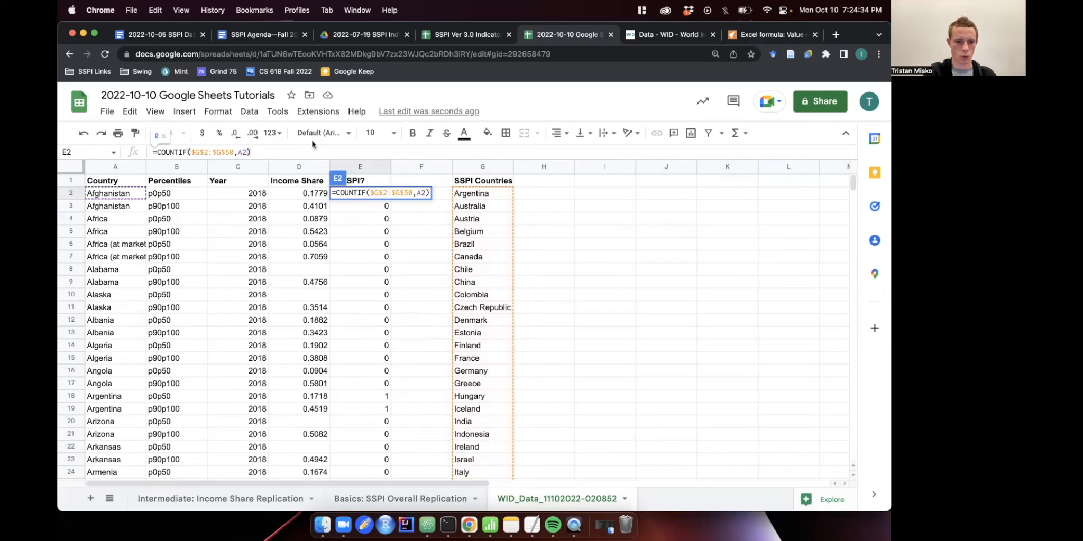
pyautogui.write('>0')
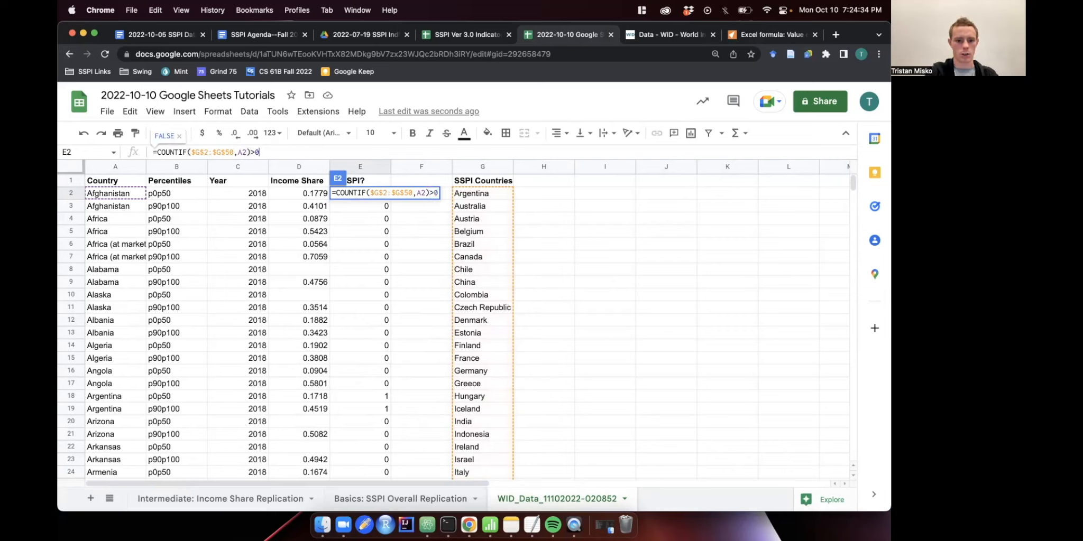
pyautogui.press('Return')
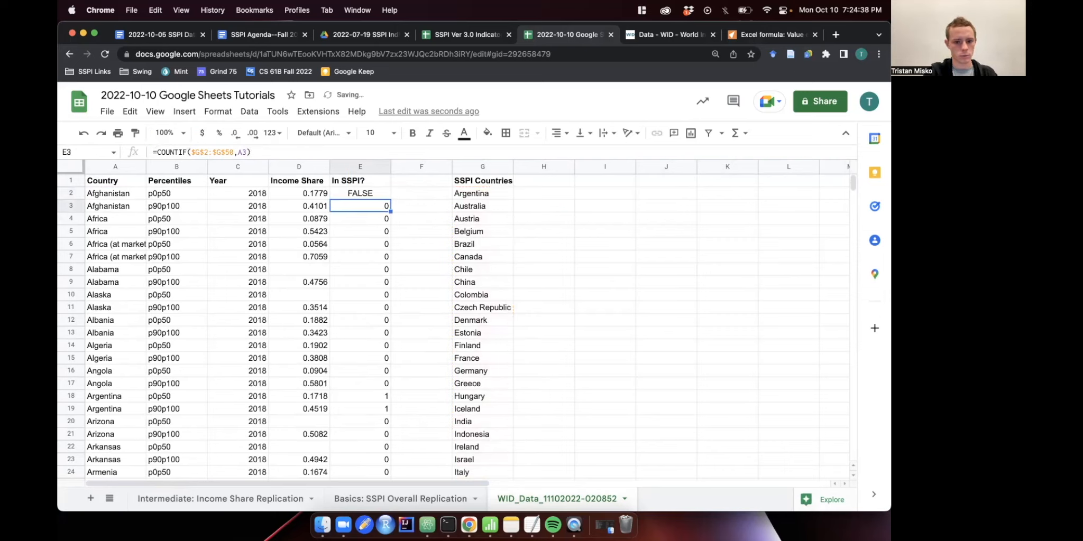
# Fill E2's TRUE/FALSE formula down the In SSPI? column to E615.
pyautogui.click(380, 193)
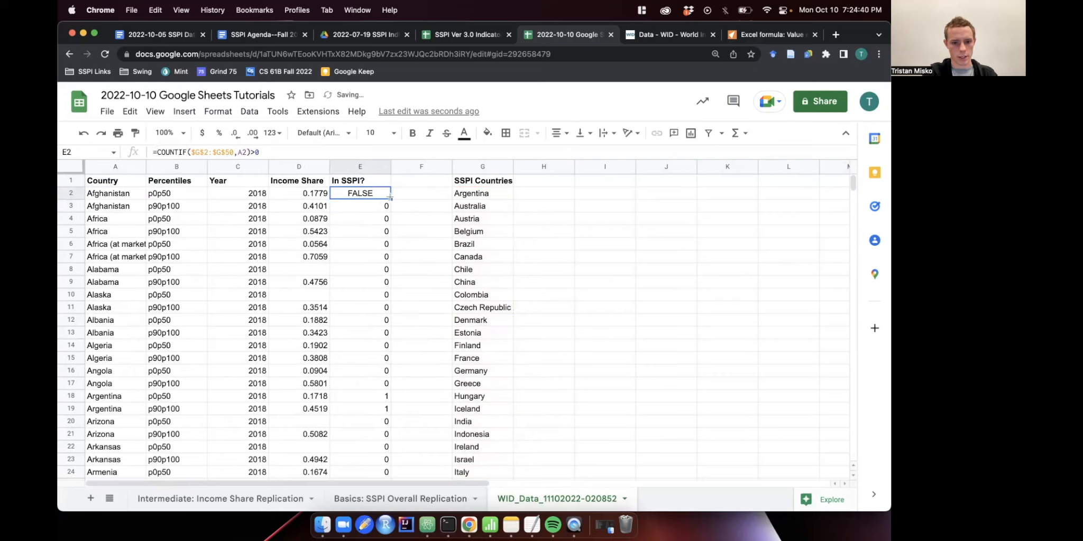
pyautogui.moveTo(390, 200); pyautogui.dragTo(393, 256)
pyautogui.scroll(15, 424, 189)
pyautogui.scroll(20, 423, 221)
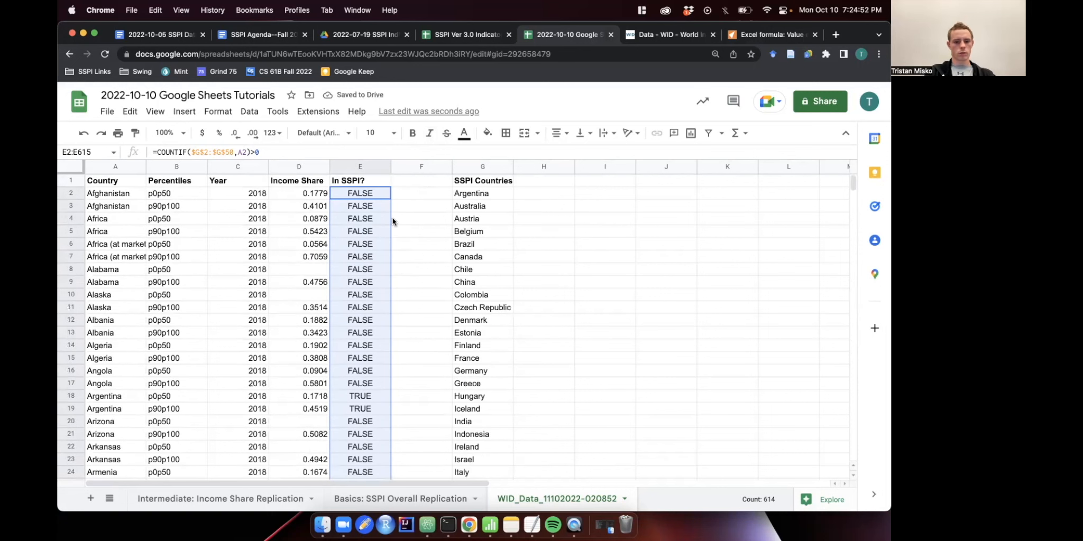
pyautogui.click(393, 221)
# Sort the WID data in A1:E615 by In SSPI? in Z → A order, treating the first row as a header row.
pyautogui.moveTo(97, 184); pyautogui.dragTo(174, 183)
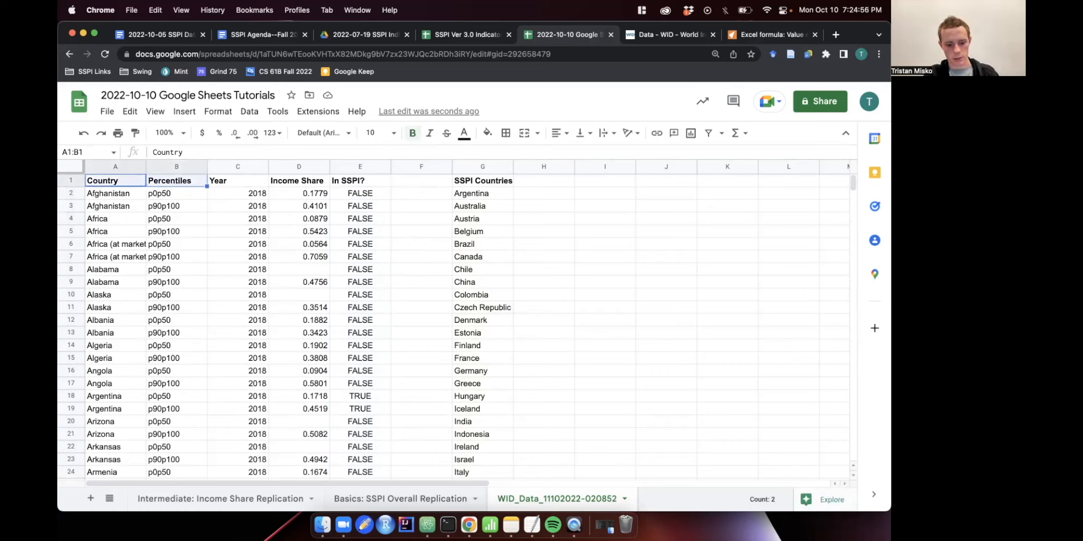
pyautogui.press('super+shift+Right')
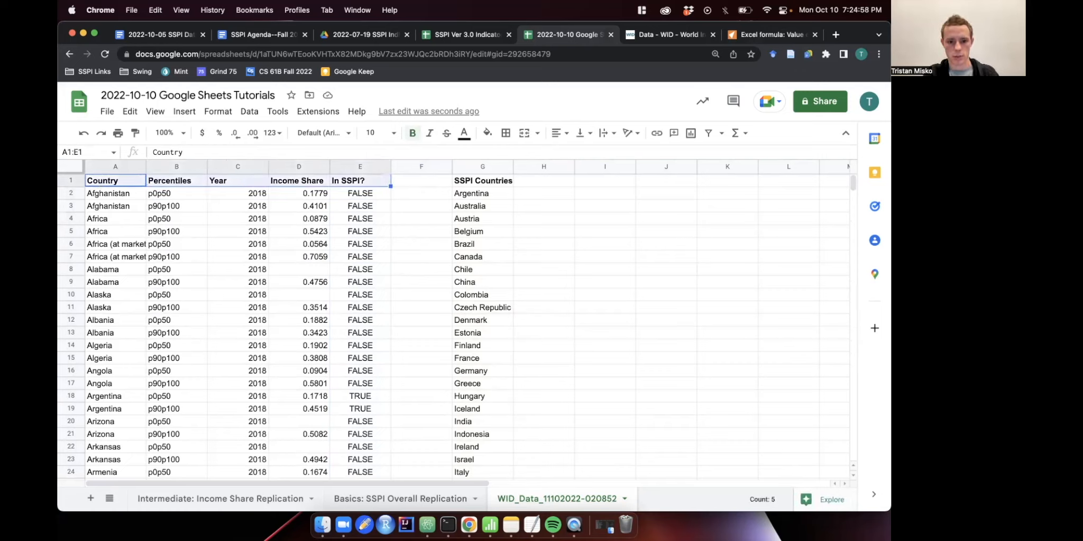
pyautogui.press('super+shift+Down')
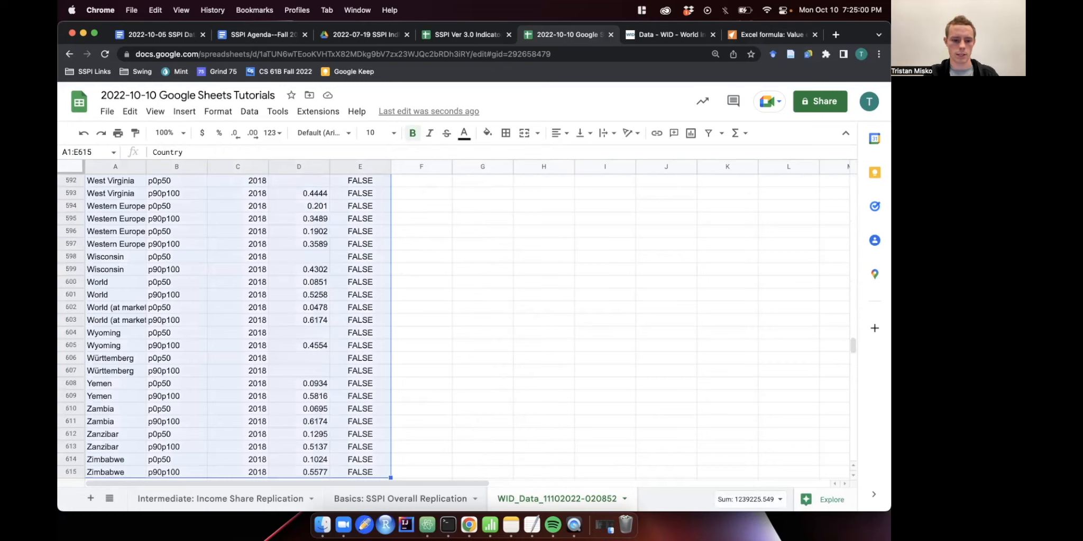
pyautogui.scroll(20, 134, 192)
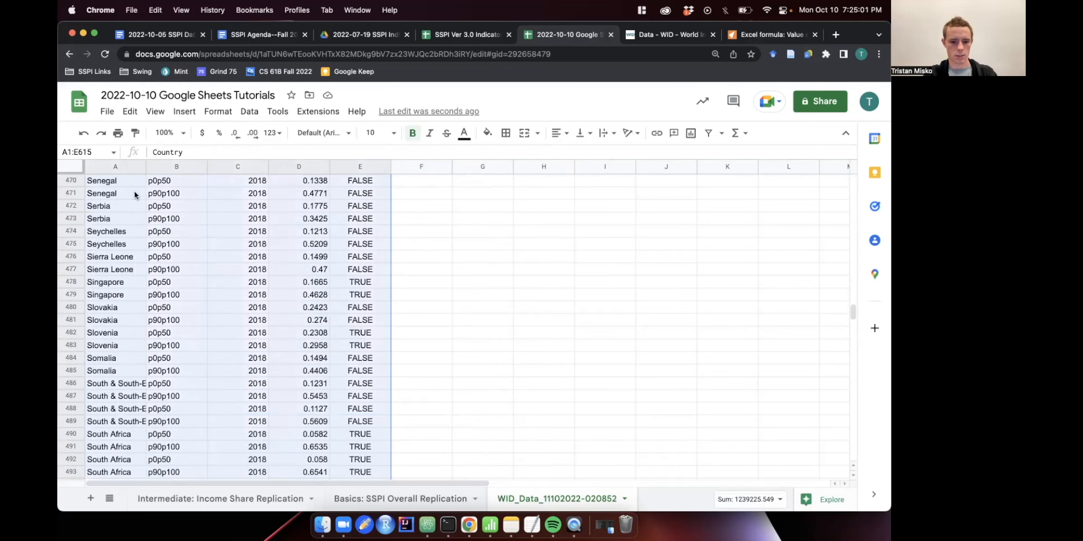
pyautogui.scroll(20, 134, 191)
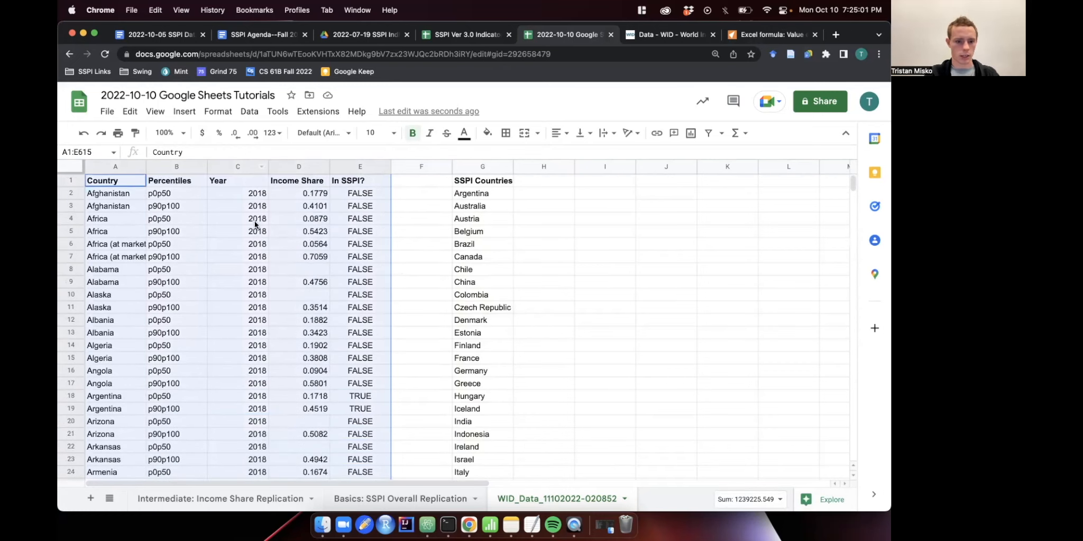
pyautogui.rightClick(256, 225)
pyautogui.moveTo(328, 497)
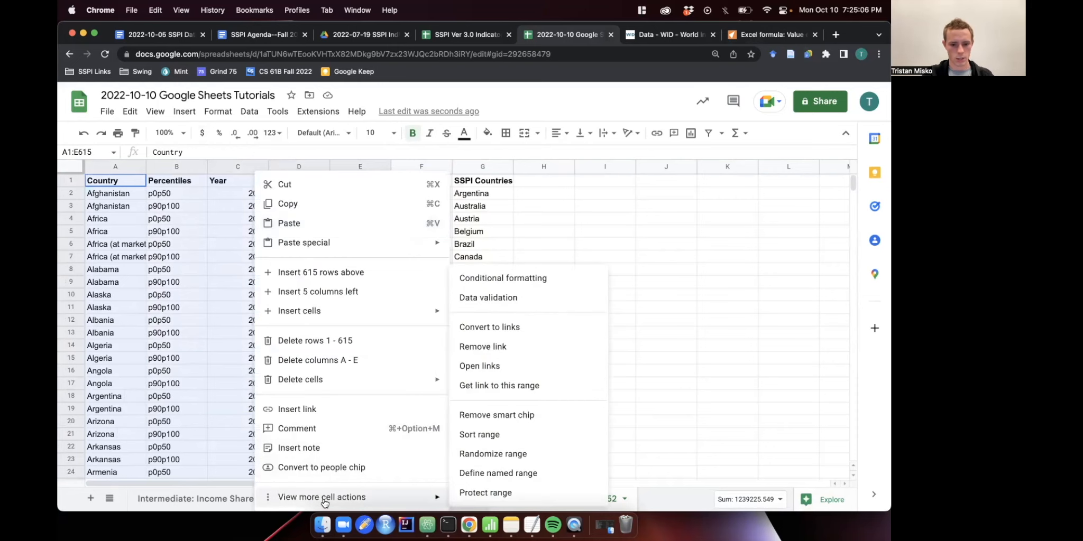
pyautogui.click(523, 434)
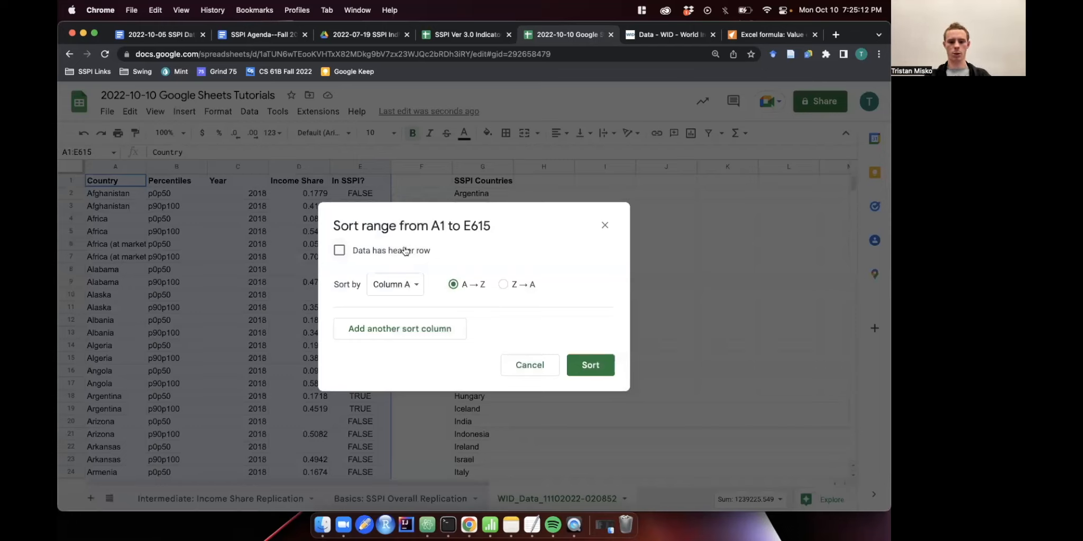
pyautogui.click(405, 251)
pyautogui.click(412, 253)
pyautogui.click(413, 253)
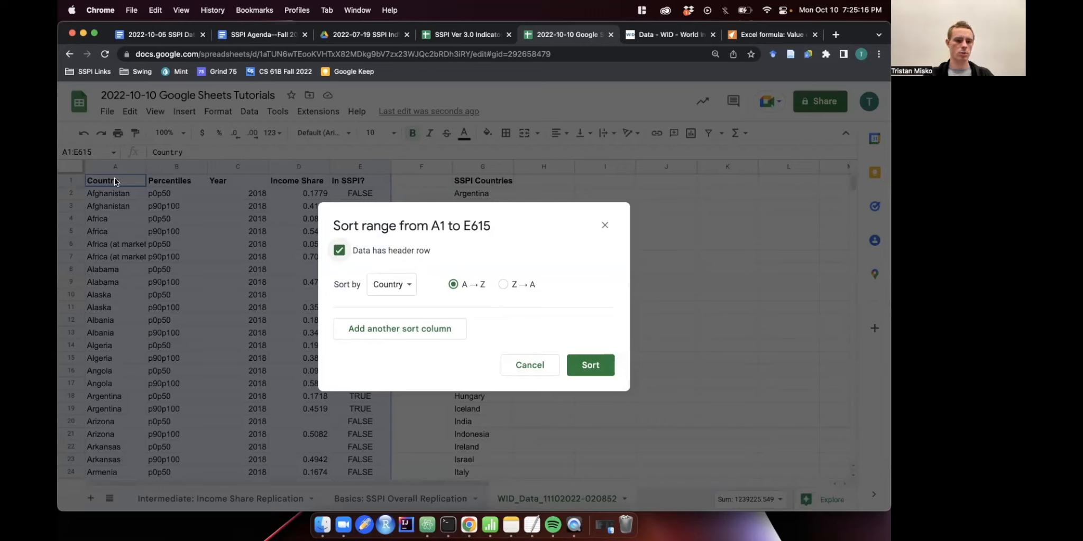
pyautogui.click(387, 285)
pyautogui.click(421, 365)
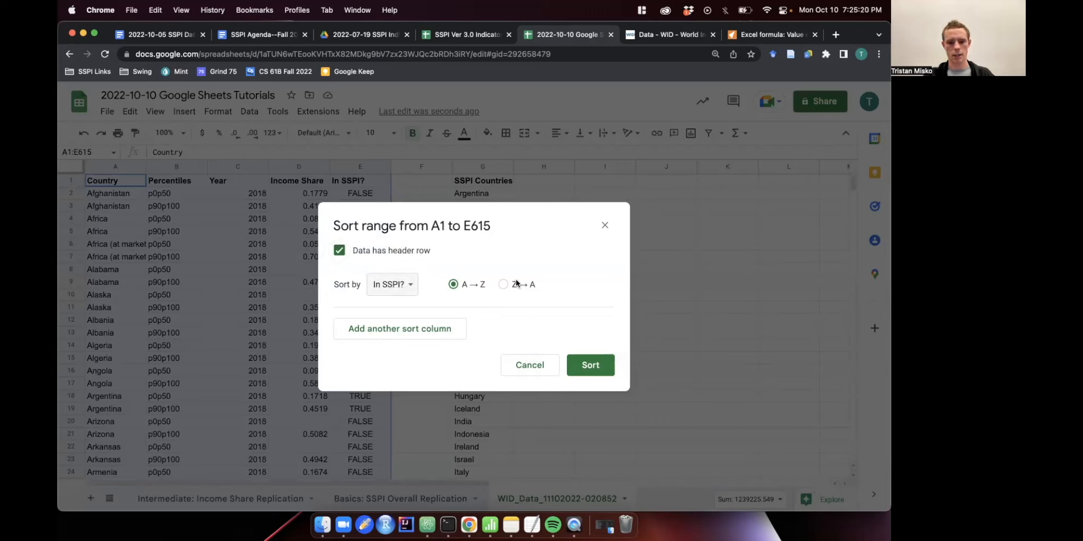
pyautogui.click(590, 369)
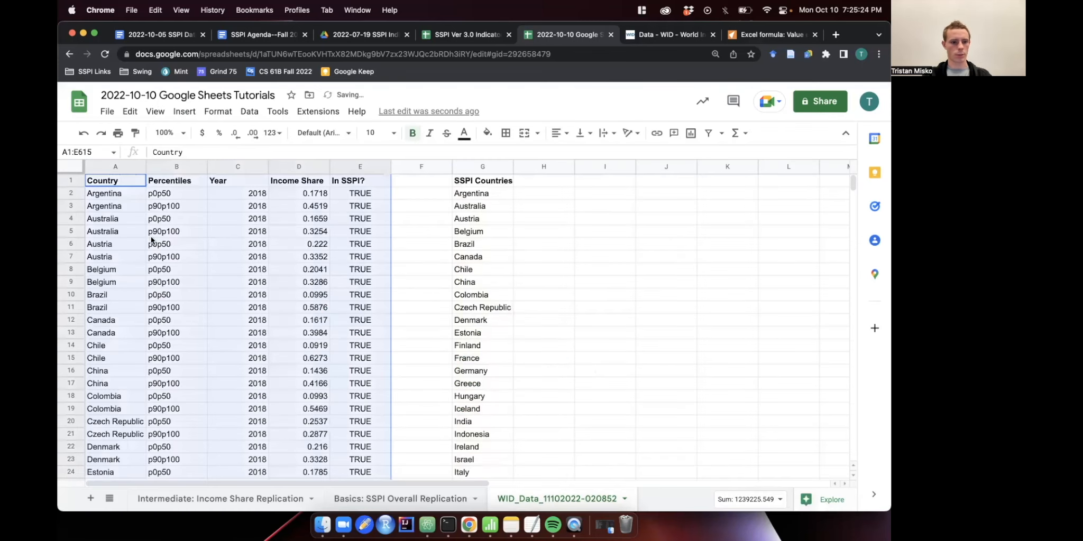
# Review the sorted rows flagged TRUE in A2:E95 and check where the FALSE rows begin.
pyautogui.click(151, 219)
pyautogui.moveTo(351, 194); pyautogui.dragTo(354, 216)
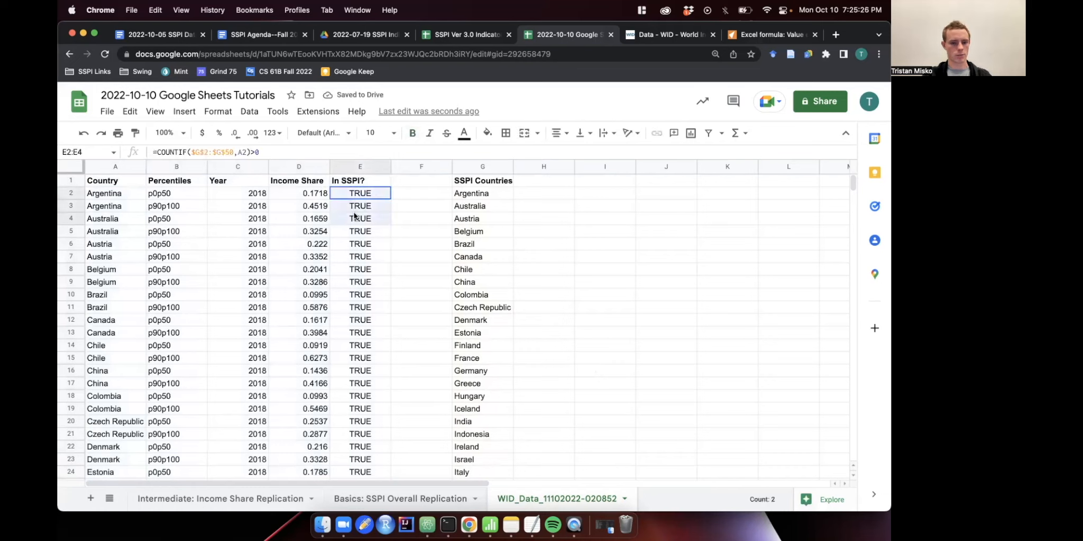
pyautogui.scroll(-15, 361, 259)
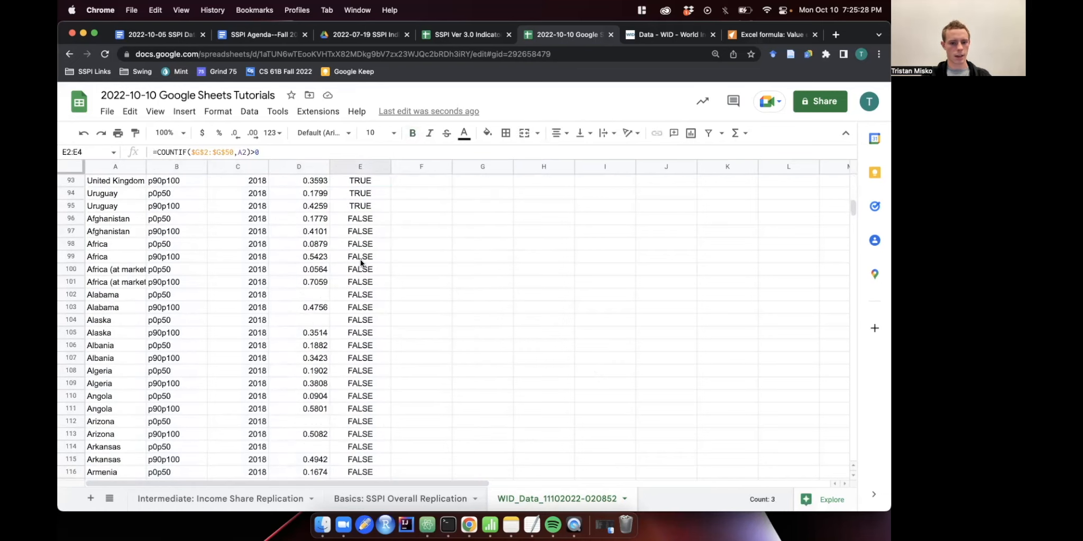
pyautogui.moveTo(362, 204); pyautogui.dragTo(100, 192)
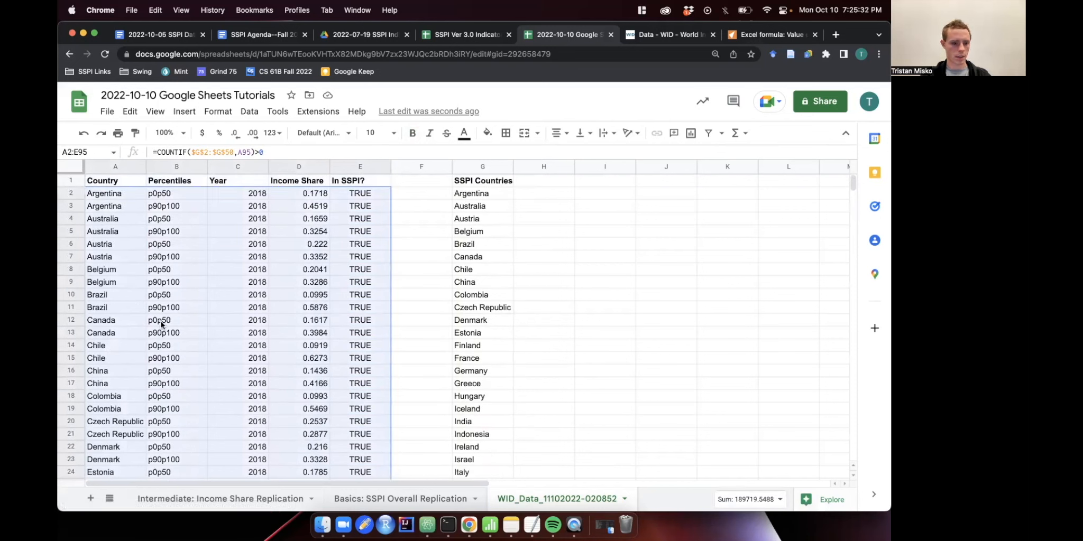
pyautogui.scroll(-15, 161, 320)
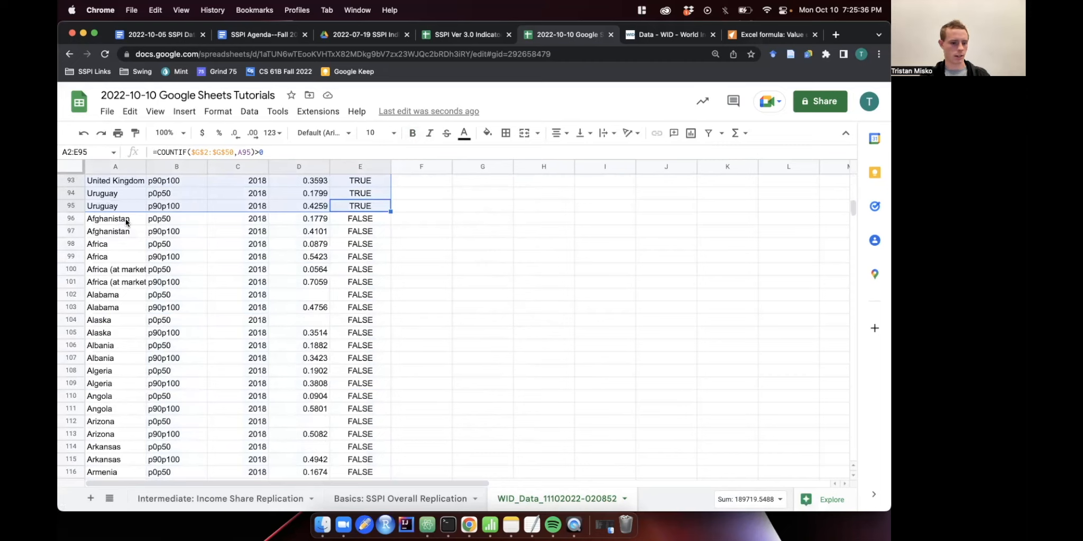
pyautogui.scroll(12, 127, 222)
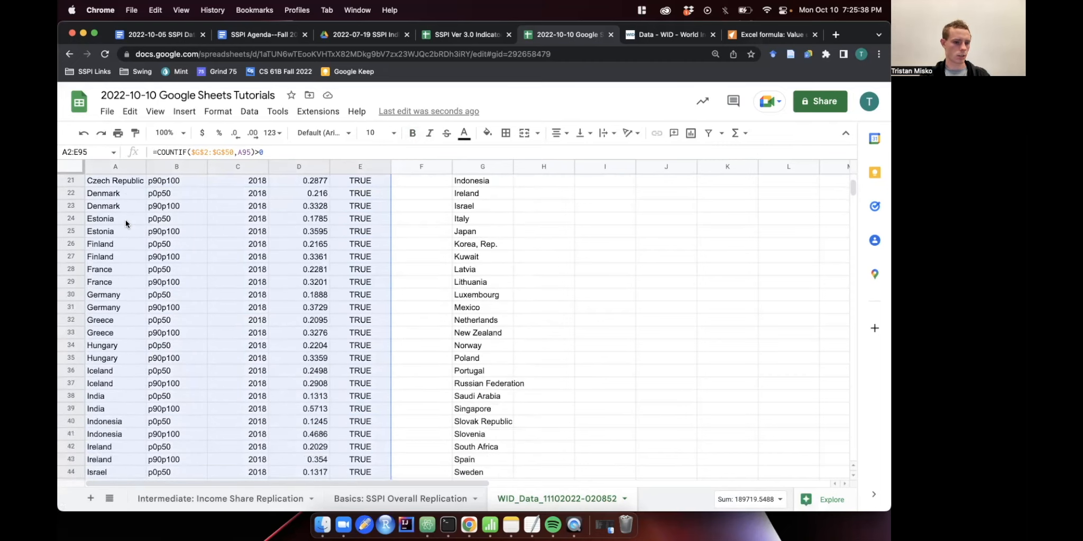
pyautogui.scroll(4, 125, 219)
pyautogui.scroll(-12, 241, 244)
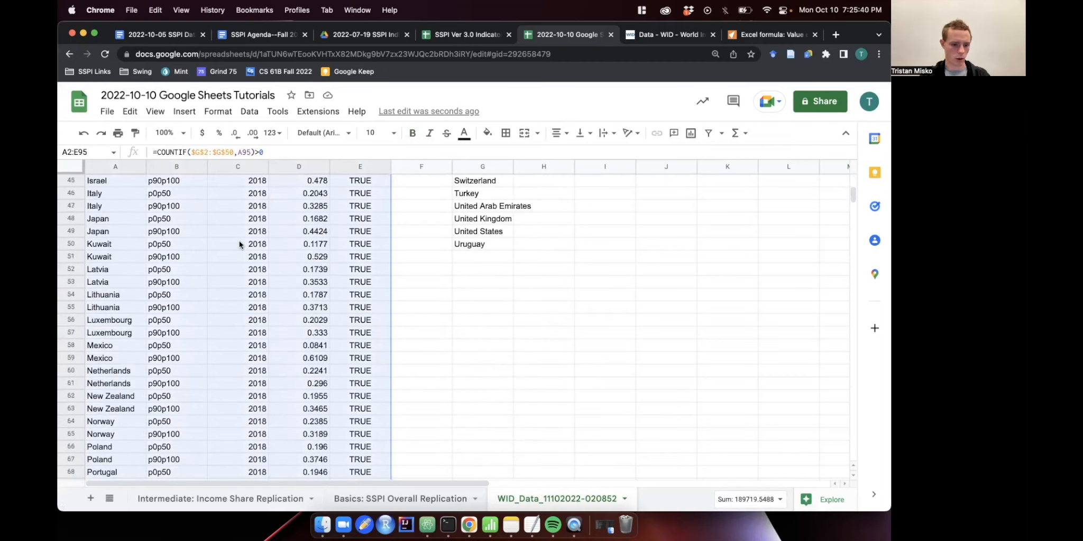
pyautogui.scroll(-3, 239, 240)
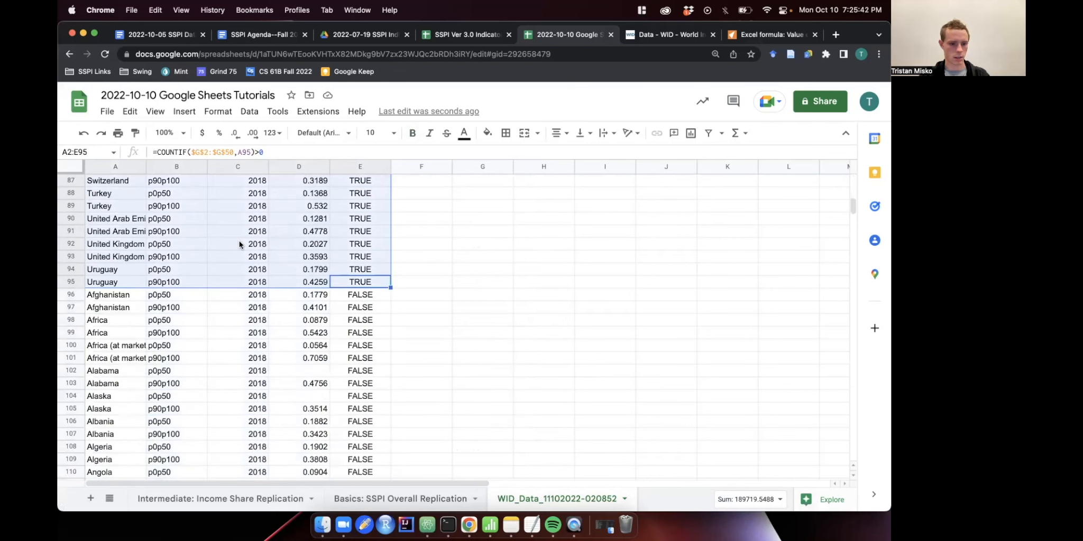
pyautogui.scroll(15, 238, 240)
pyautogui.moveTo(187, 196); pyautogui.dragTo(190, 207)
pyautogui.click(408, 247)
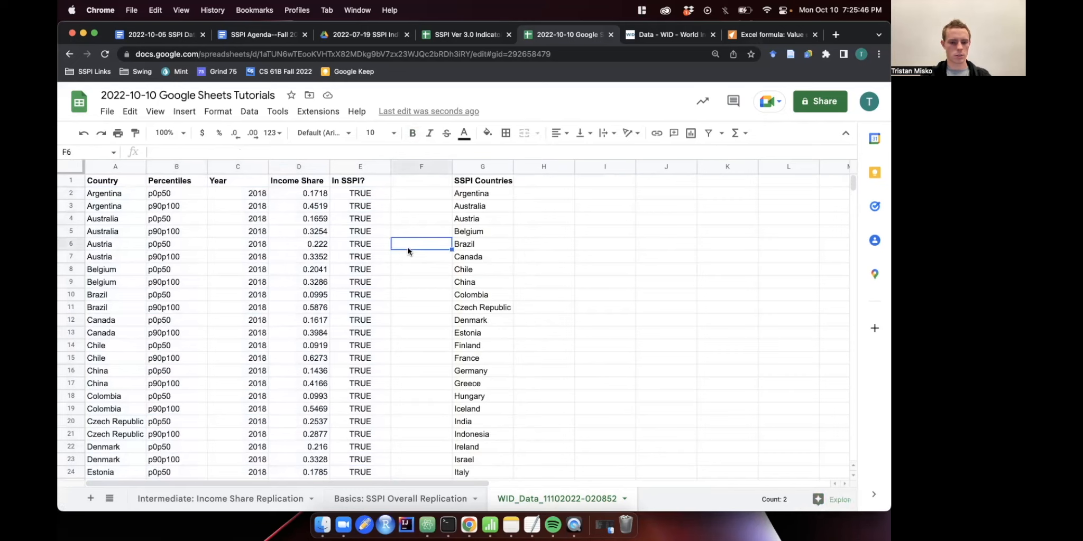
# Count the TRUE flags in cell I4 with =COUNTIF(E2:E95, TRUE).
pyautogui.hscroll(3, 408, 244)
pyautogui.click(477, 221)
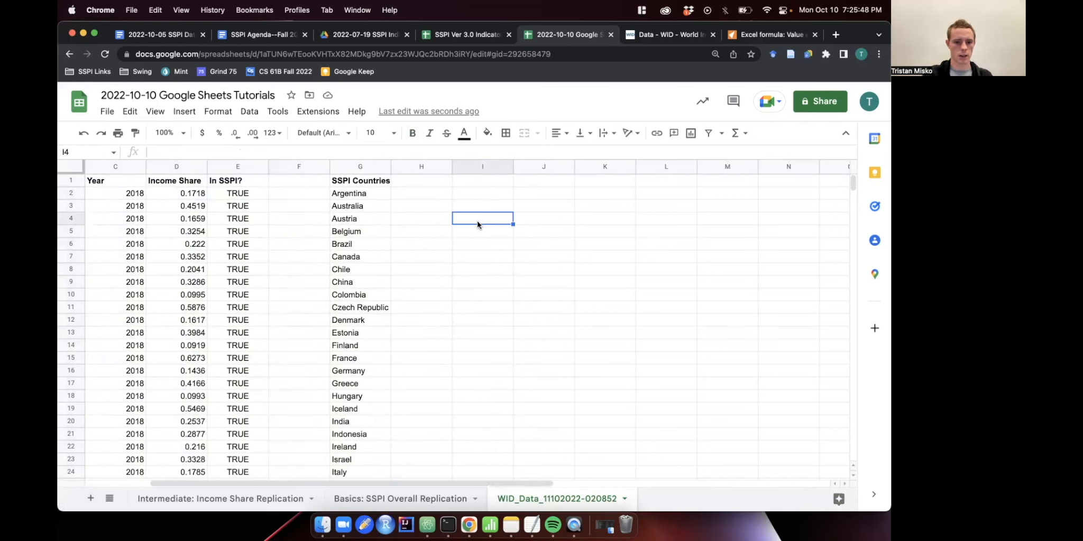
pyautogui.write('=')
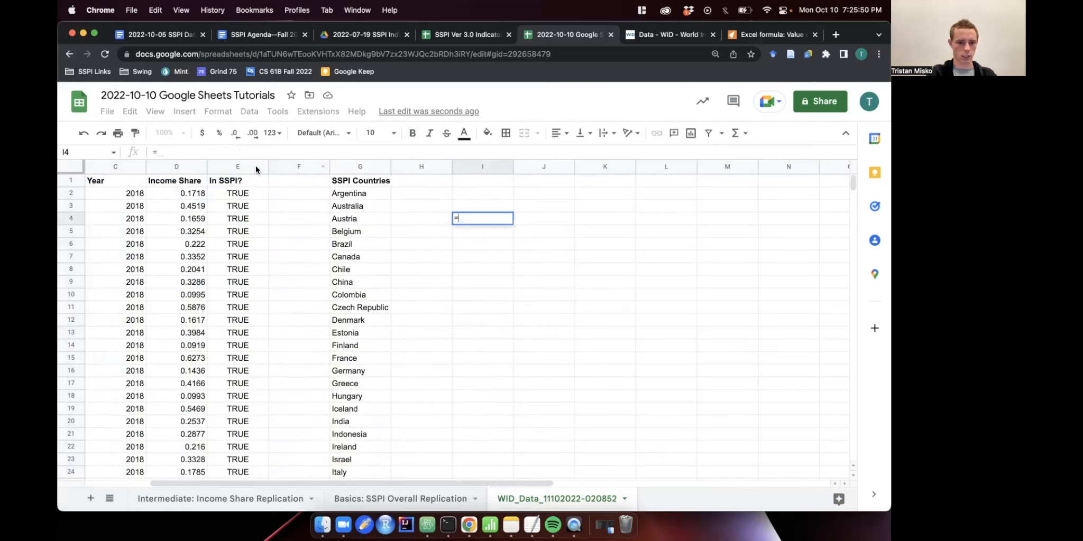
pyautogui.write('COUNTIF(')
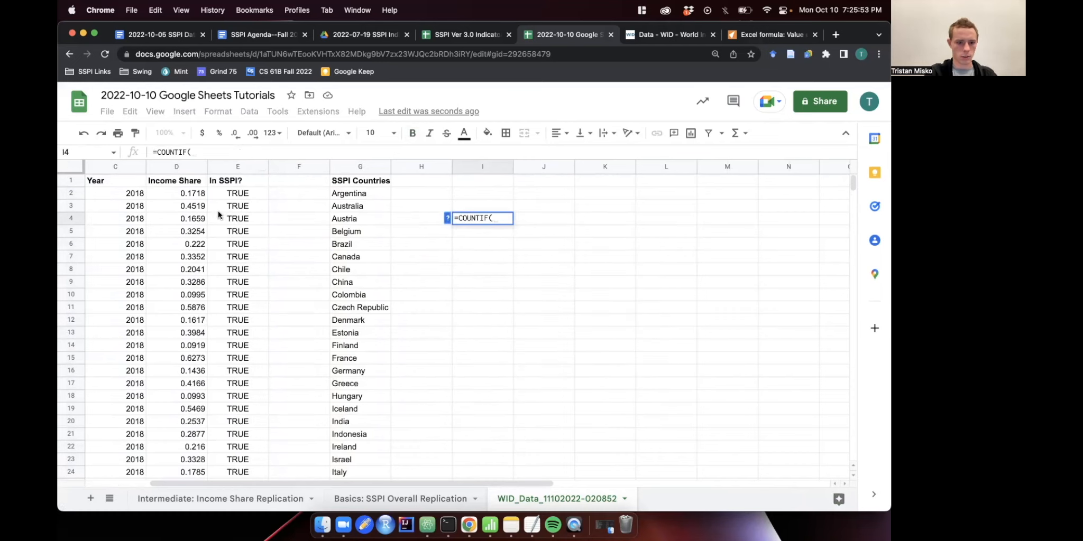
pyautogui.moveTo(231, 196); pyautogui.dragTo(243, 293)
pyautogui.write(', TRUE)')
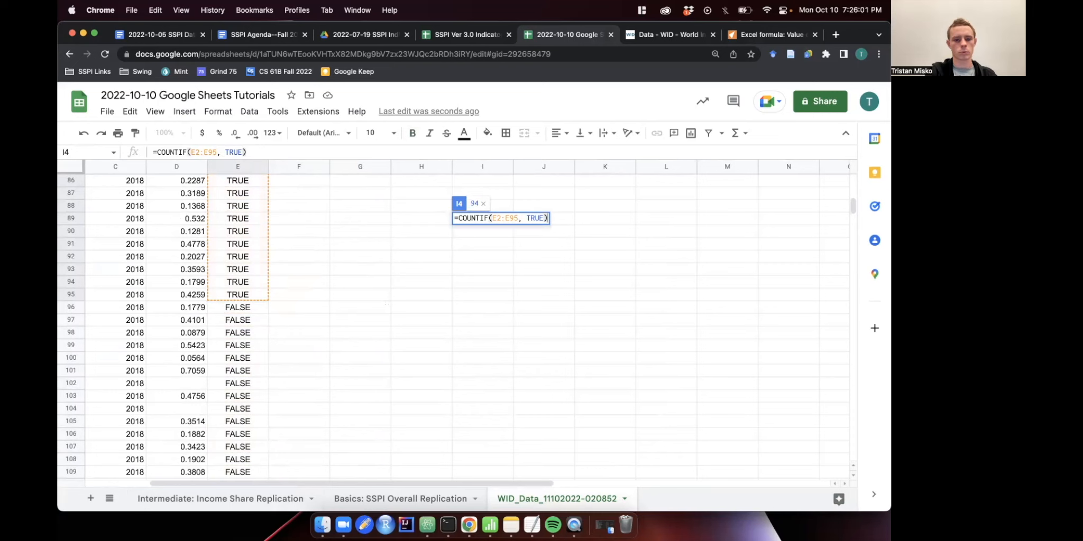
pyautogui.press('Return')
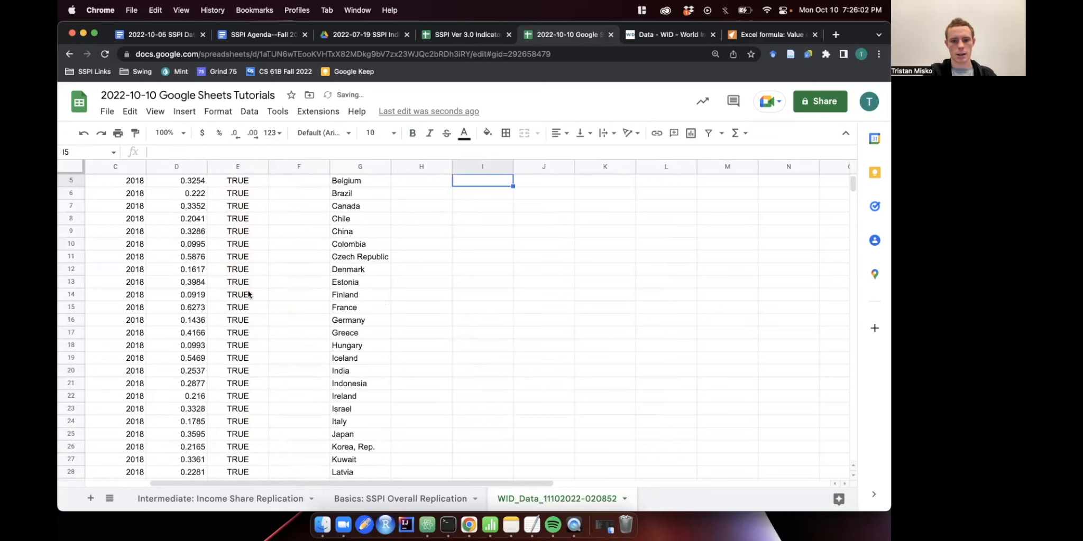
# Divide the count in I4 by 2 so the formula is =COUNTIF(E2:E95, TRUE)/2.
pyautogui.click(496, 219)
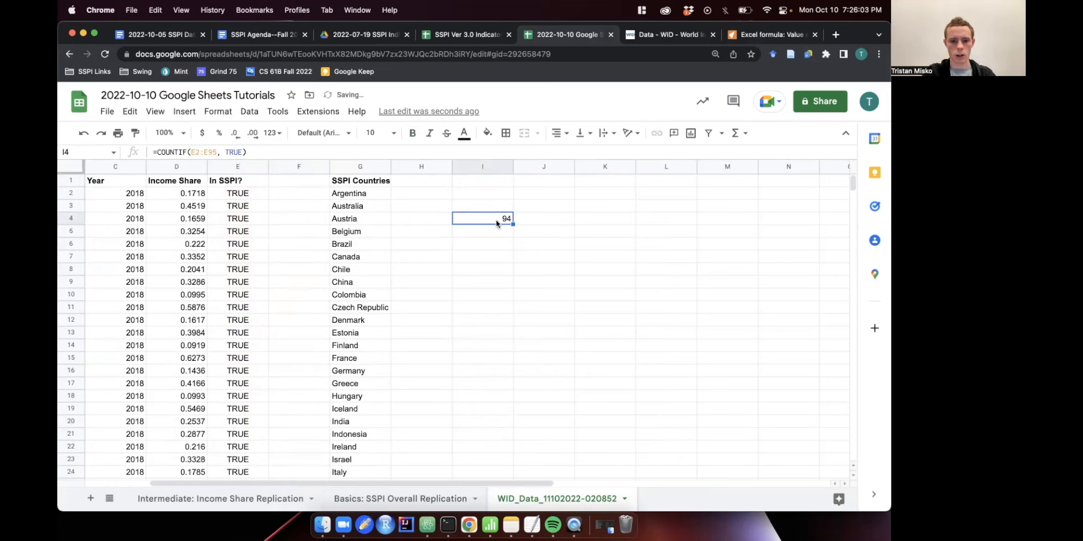
pyautogui.click(254, 152)
pyautogui.write('/2')
pyautogui.press('Return')
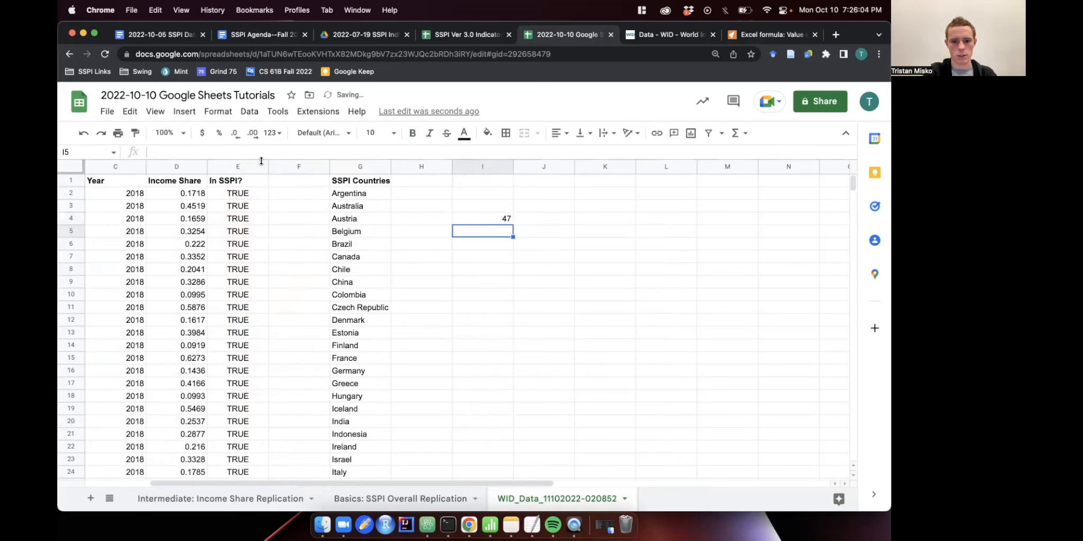
pyautogui.click(507, 220)
# Check the TRUE-flagged country rows for missing or repeated countries, including the Kuwait, Singapore and Slovenia entries.
pyautogui.hscroll(-3, 393, 245)
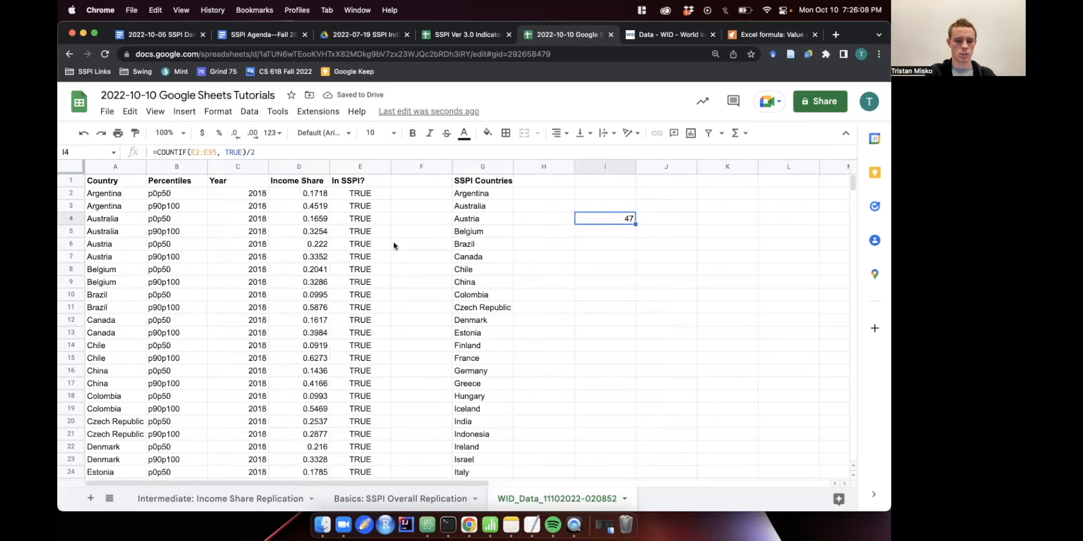
pyautogui.scroll(-10, 175, 306)
pyautogui.scroll(-8, 174, 305)
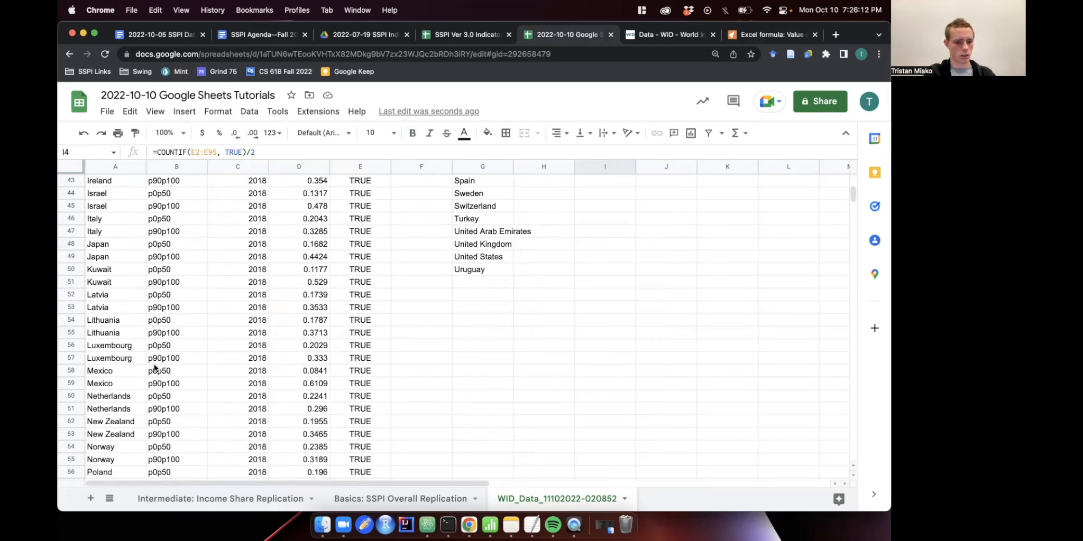
pyautogui.scroll(-2, 154, 368)
pyautogui.scroll(1, 140, 295)
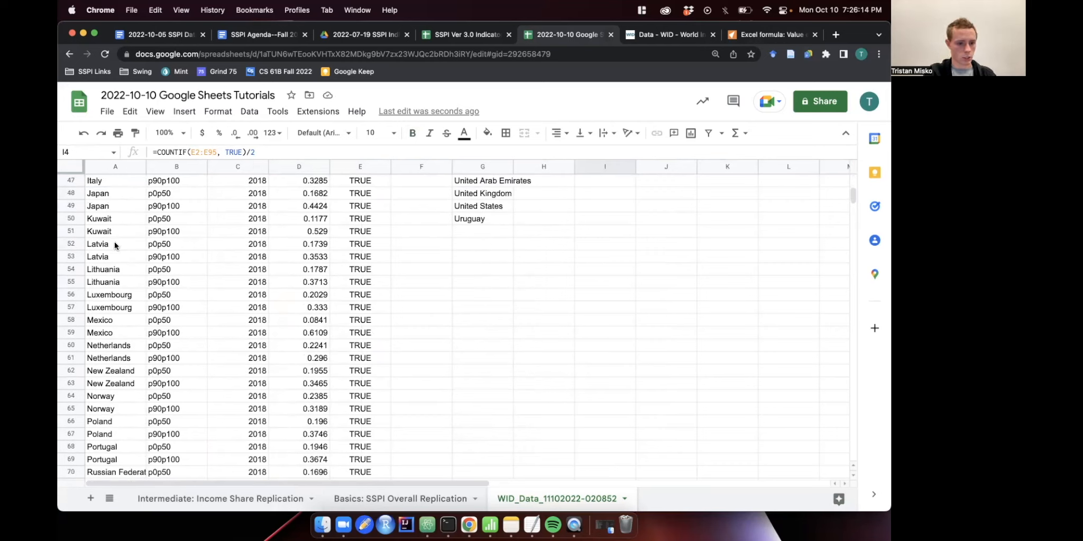
pyautogui.click(117, 218)
pyautogui.click(112, 231)
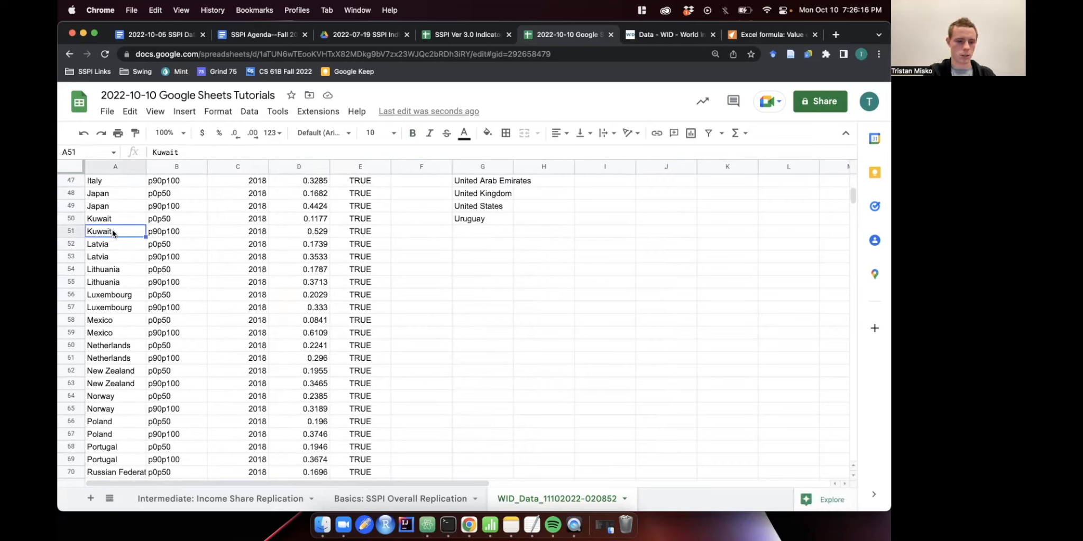
pyautogui.scroll(-2, 112, 230)
pyautogui.scroll(-2, 100, 339)
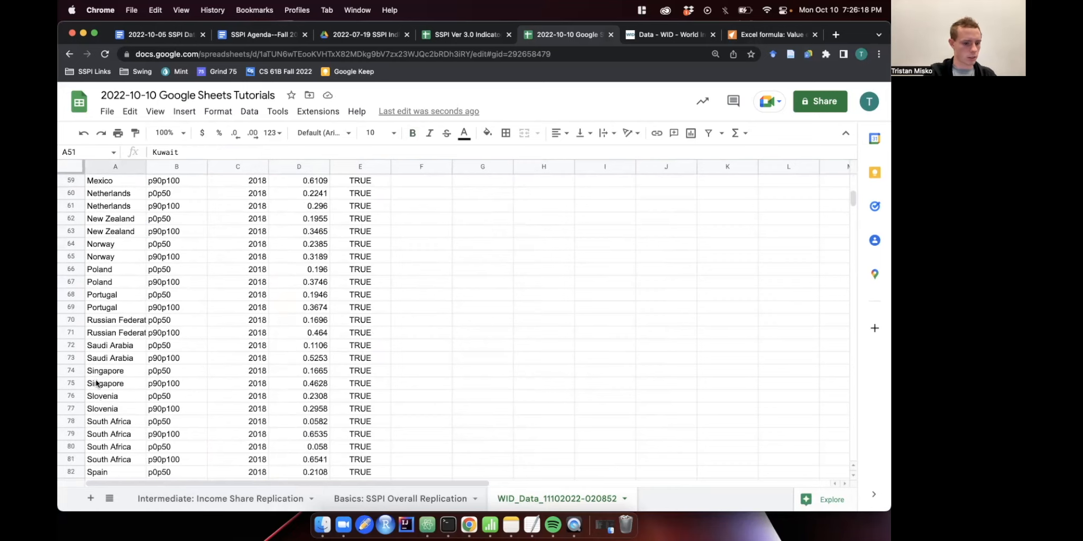
pyautogui.scroll(-1, 103, 399)
pyautogui.click(115, 359)
pyautogui.click(114, 373)
pyautogui.click(116, 387)
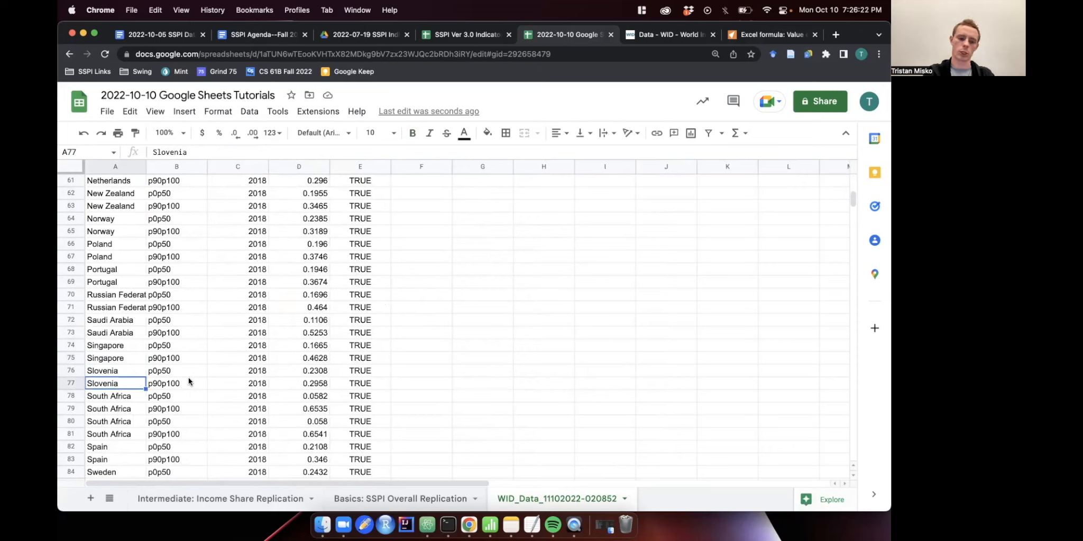
# Compare the SSPI Countries list in column G with the country names in the flagged rows.
pyautogui.scroll(2, 188, 378)
pyautogui.scroll(8, 188, 377)
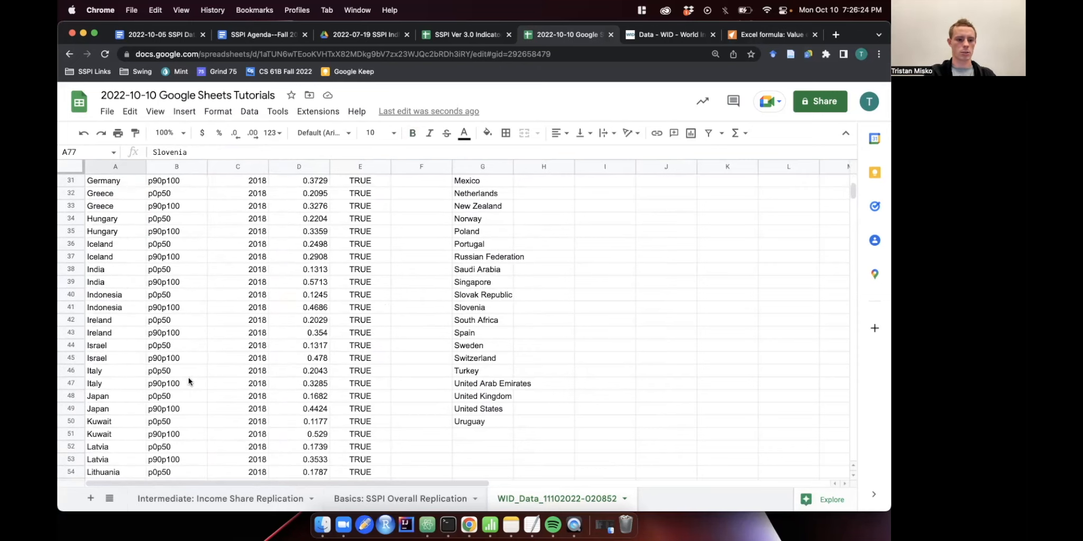
pyautogui.scroll(10, 188, 377)
pyautogui.scroll(-10, 517, 382)
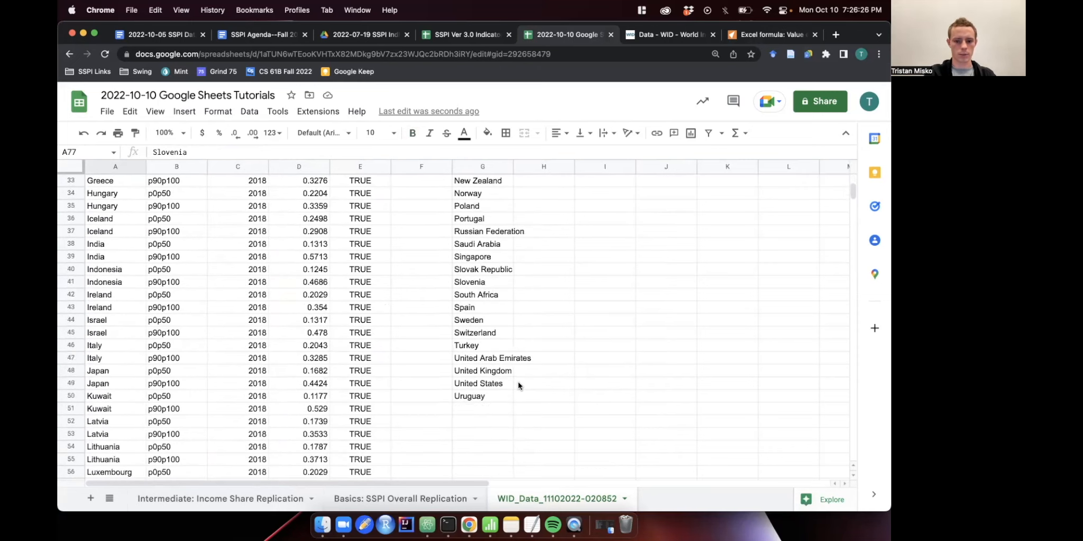
pyautogui.scroll(2, 508, 372)
pyautogui.click(496, 365)
pyautogui.scroll(10, 496, 367)
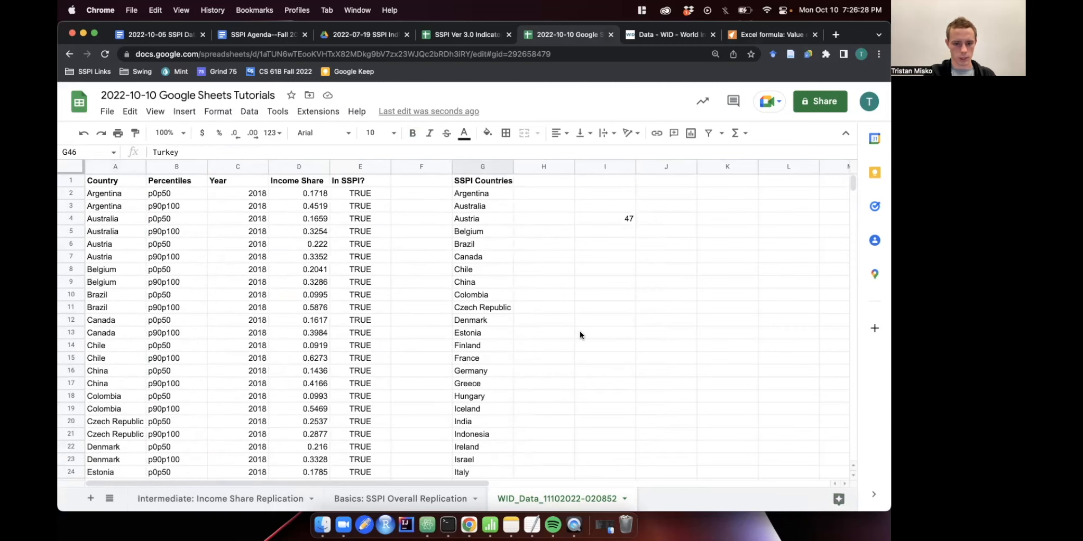
# Undo the I4 count formula and the sort, keeping the TRUE/FALSE formula filled down the In SSPI? column.
pyautogui.press('super+z')
pyautogui.press('super+z')
pyautogui.press('super+z')
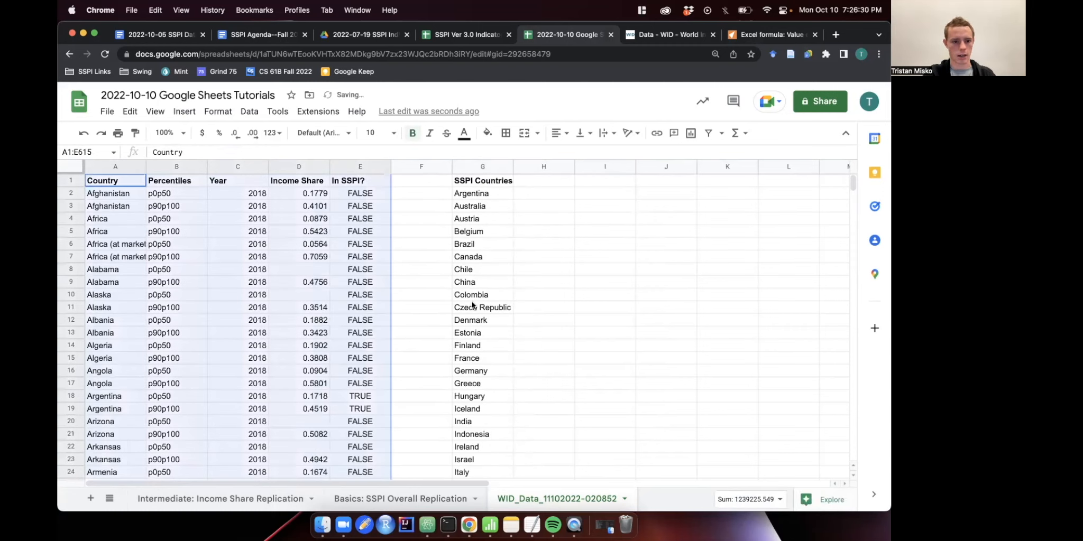
pyautogui.press('super+z')
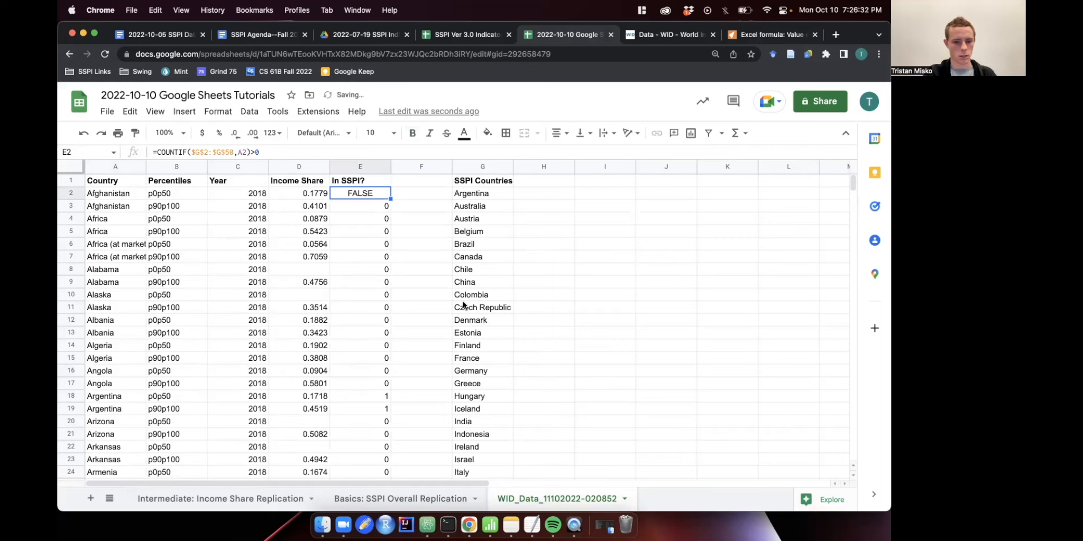
pyautogui.press('super+shift+z')
# Add Slovakia in G51 below Uruguay at the end of the SSPI Countries list.
pyautogui.scroll(-10, 465, 309)
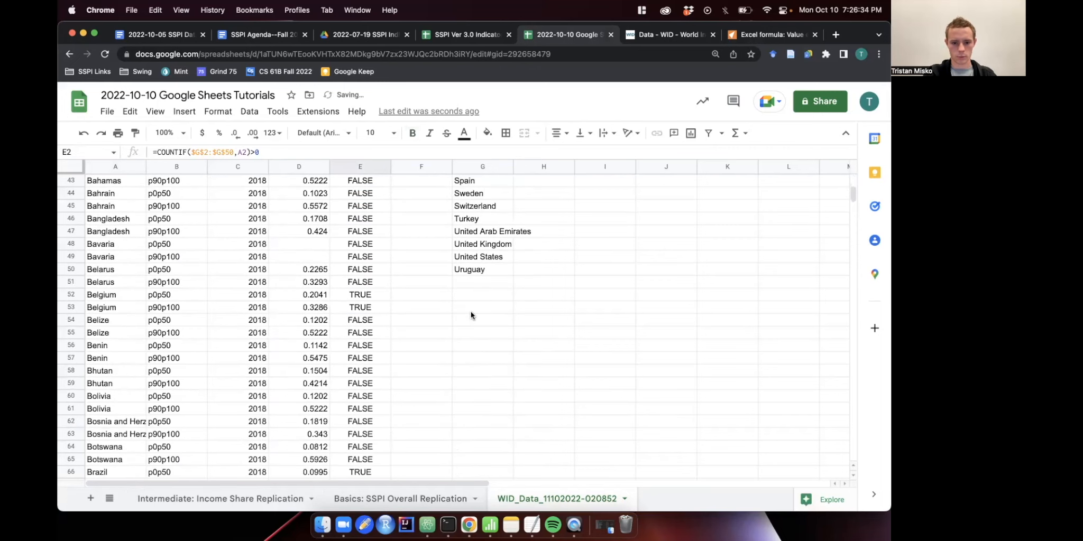
pyautogui.click(473, 258)
pyautogui.click(473, 275)
pyautogui.press('Down')
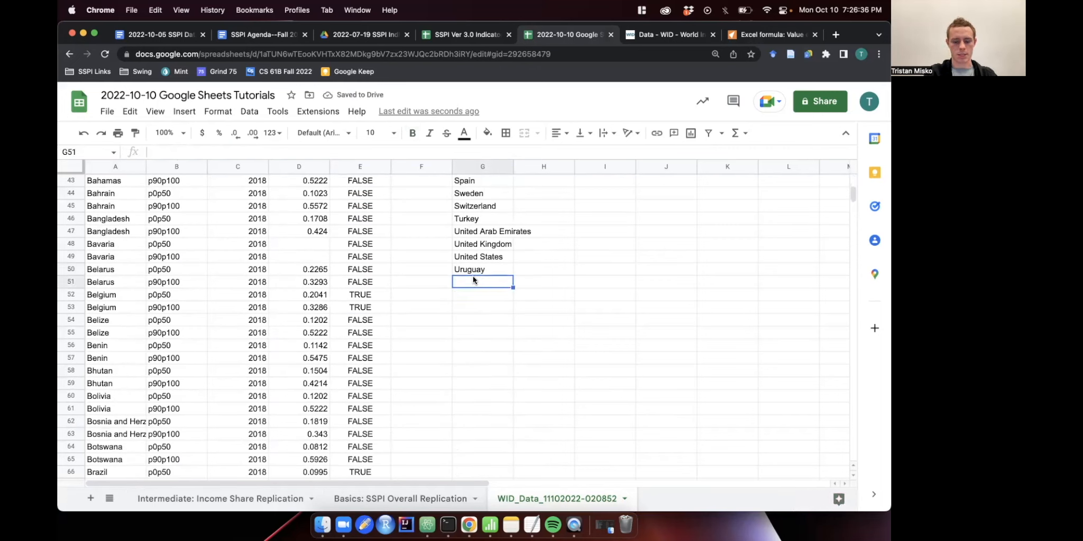
pyautogui.write('Slovak R')
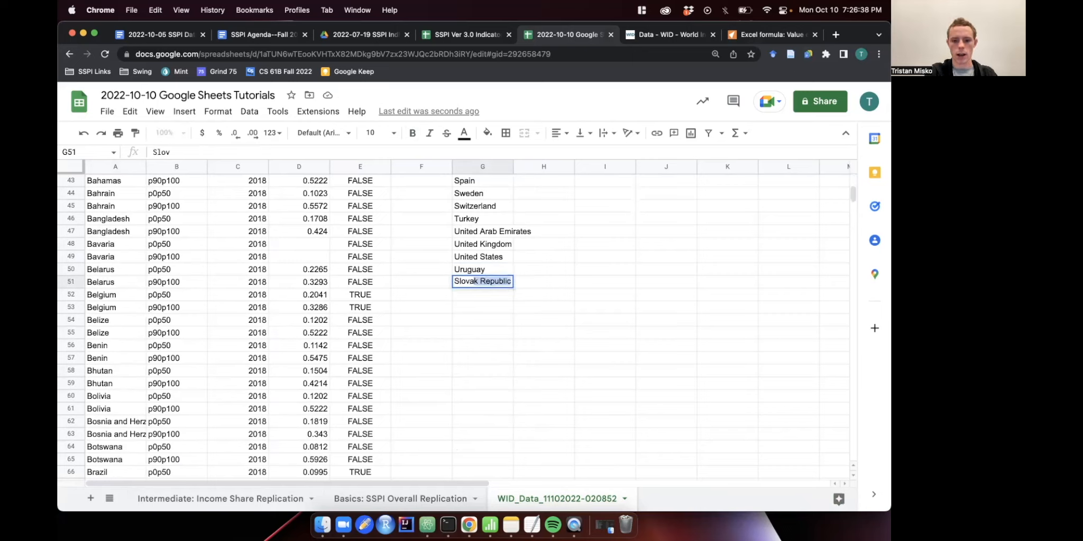
pyautogui.write('epulb')
pyautogui.write('i')
pyautogui.press('BackSpace')
pyautogui.press('BackSpace')
pyautogui.press('BackSpace')
pyautogui.press('BackSpace')
pyautogui.press('BackSpace')
pyautogui.press('BackSpace')
pyautogui.press('BackSpace')
pyautogui.press('BackSpace')
pyautogui.press('Return')
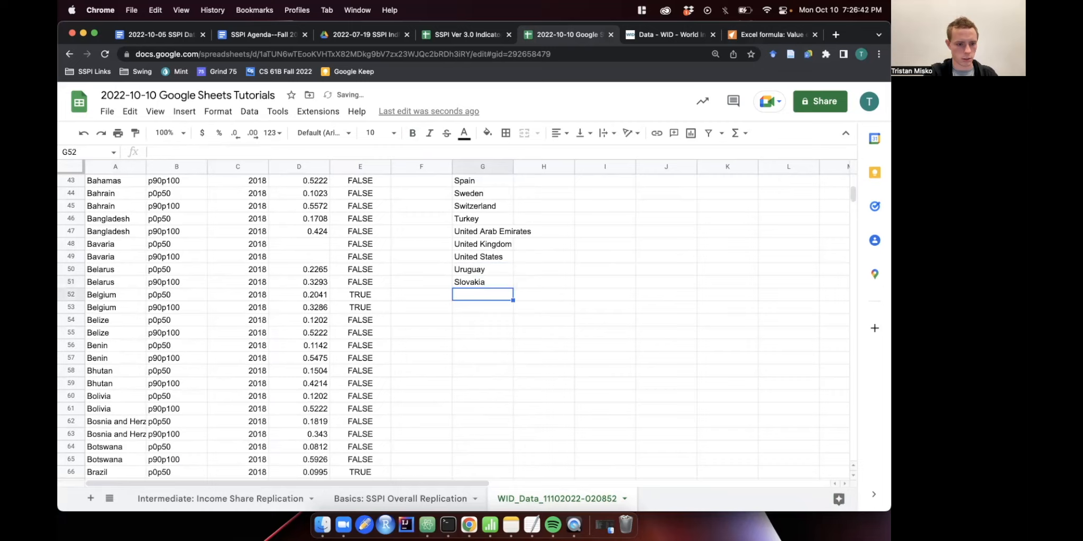
# Search the WID data sheet for "Korea" to check how the country is named.
pyautogui.scroll(1, 165, 365)
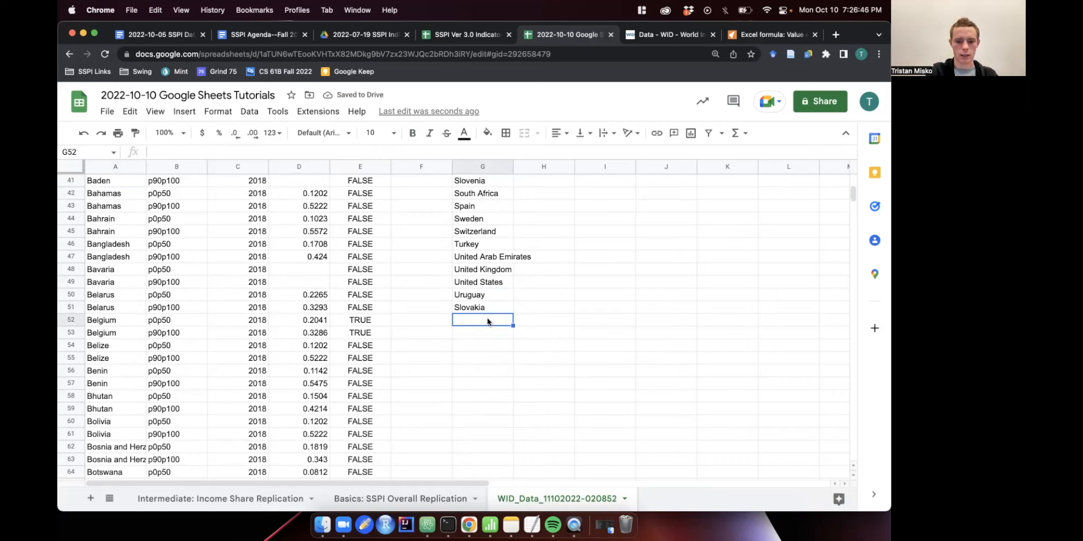
pyautogui.scroll(-20, 354, 325)
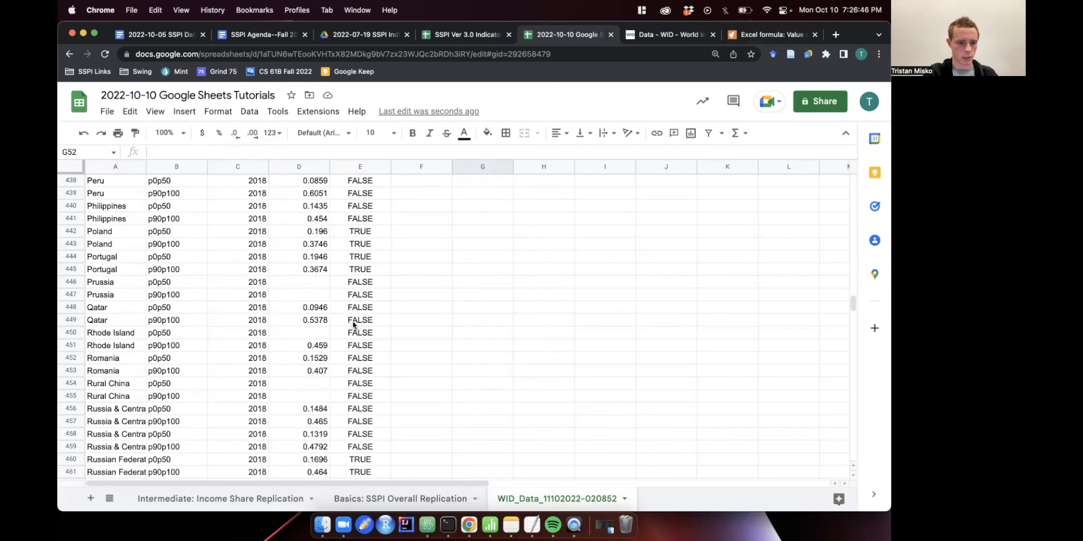
pyautogui.scroll(-10, 353, 326)
pyautogui.scroll(10, 353, 326)
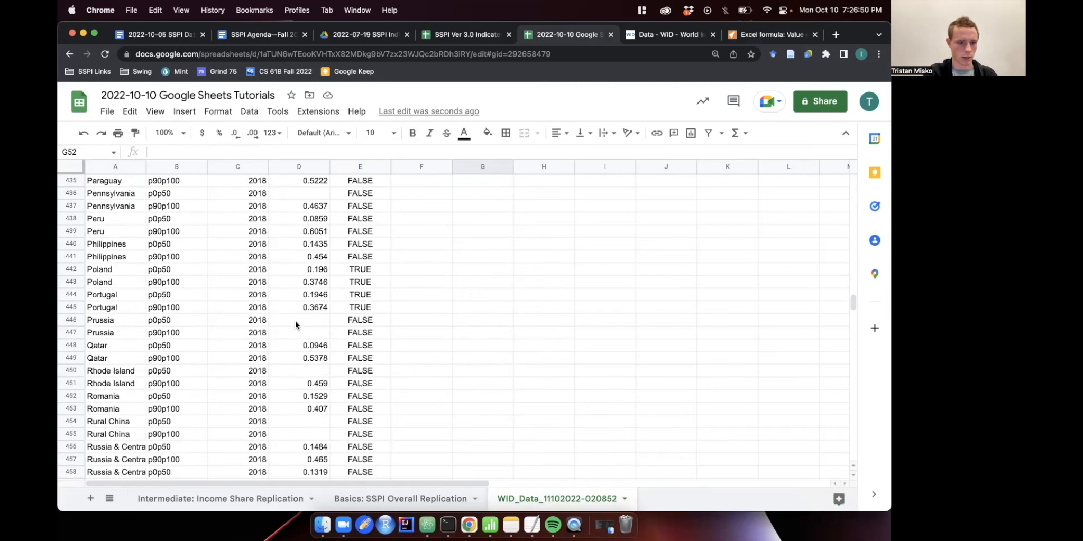
pyautogui.press('super+f')
pyautogui.write('K')
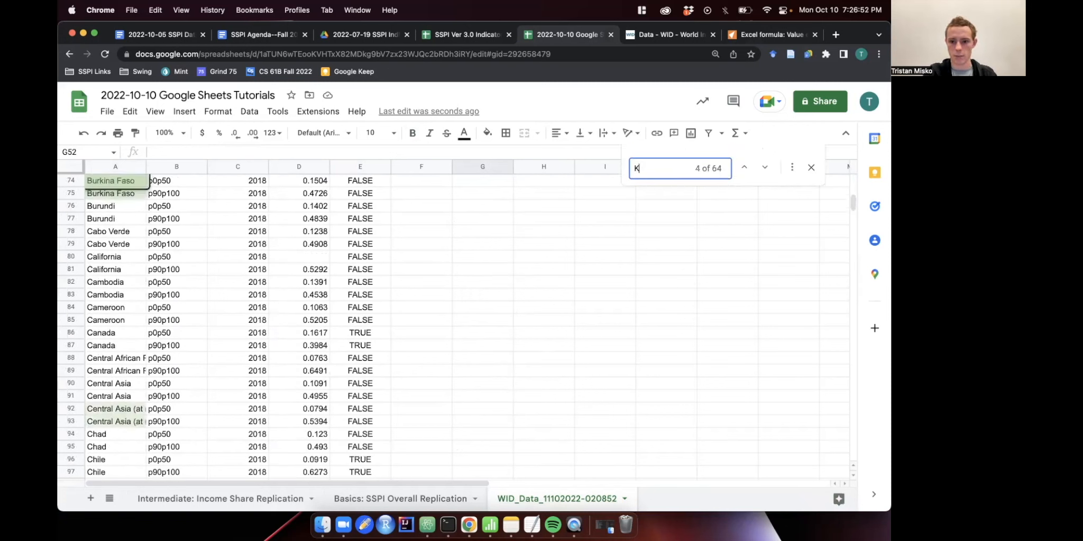
pyautogui.write('orea')
pyautogui.scroll(20, 139, 316)
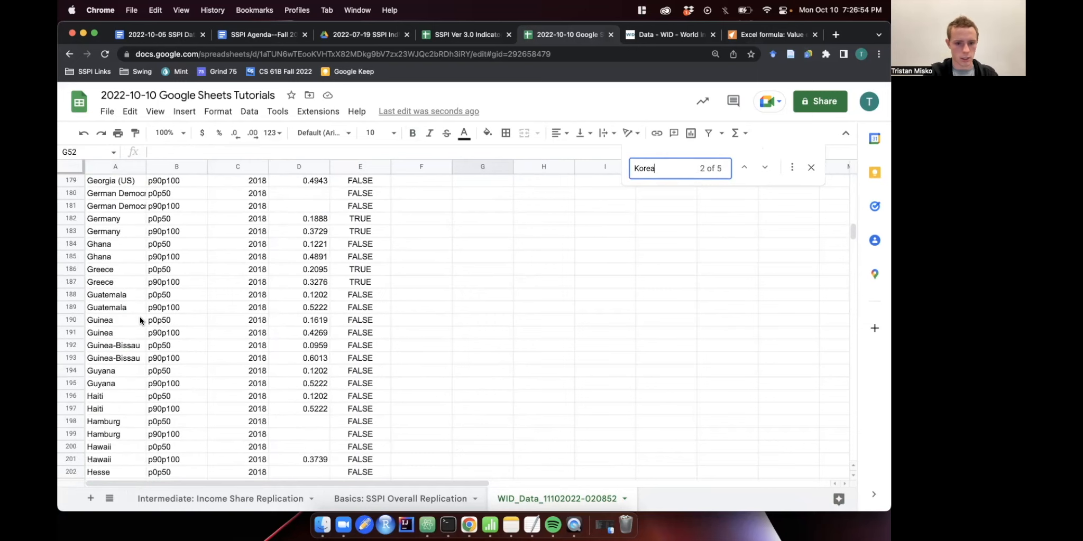
# Add "Korea" in cell G52, below Slovakia in the SSPI Countries list.
pyautogui.scroll(-1, 320, 238)
pyautogui.scroll(-15, 320, 238)
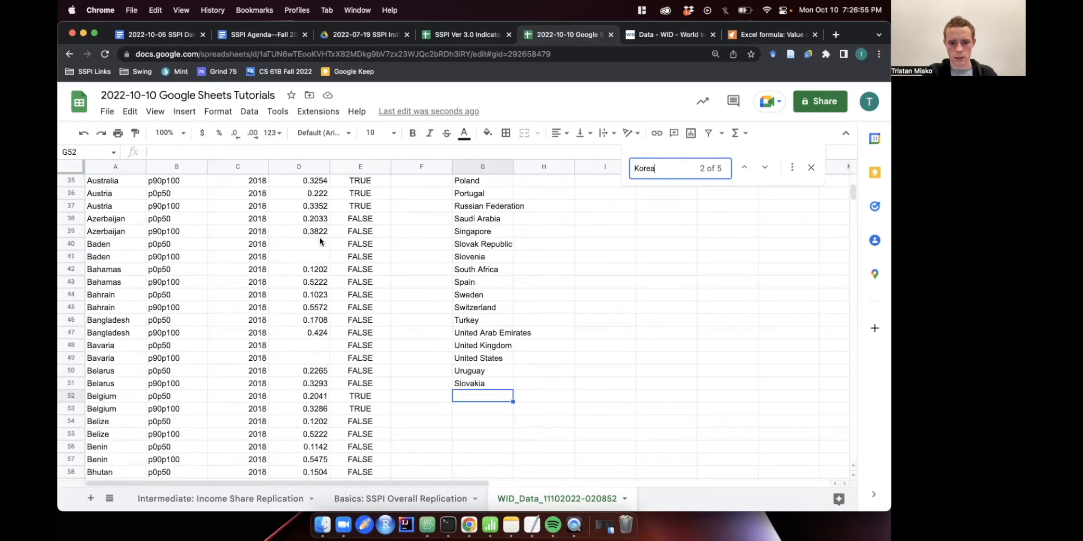
pyautogui.scroll(3, 494, 268)
pyautogui.scroll(2, 493, 271)
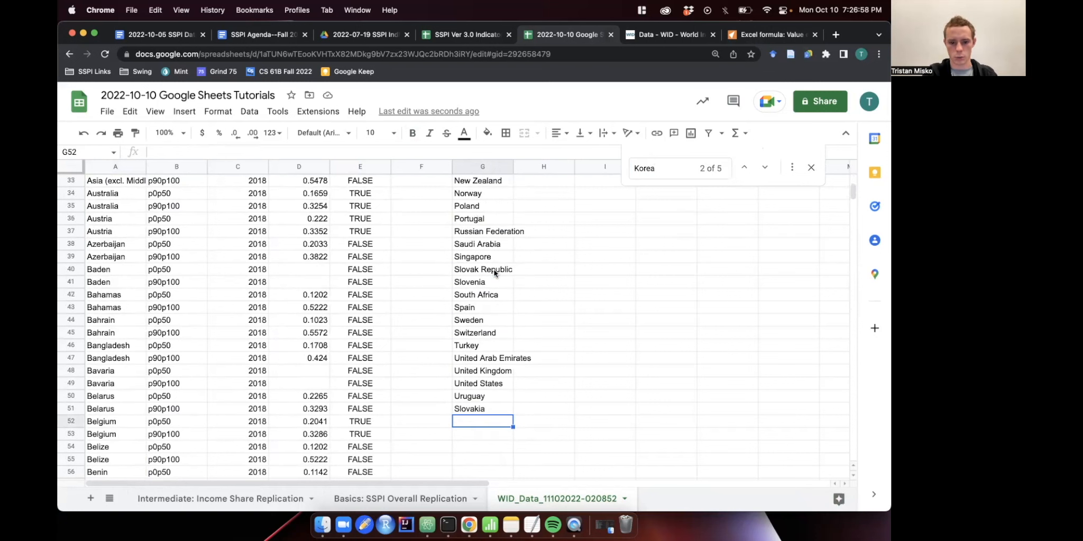
pyautogui.scroll(3, 494, 272)
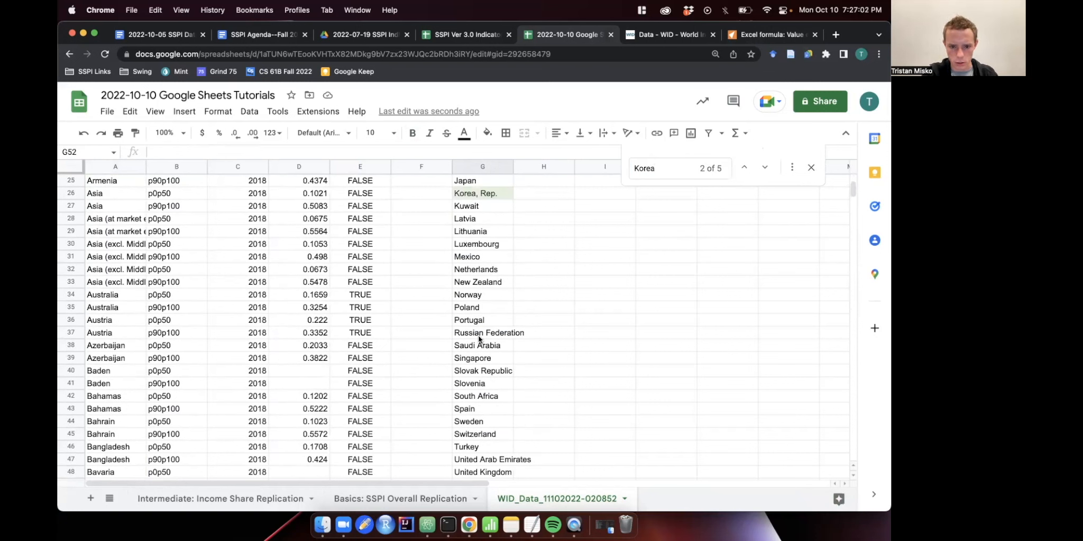
pyautogui.scroll(2, 489, 240)
pyautogui.scroll(-8, 485, 268)
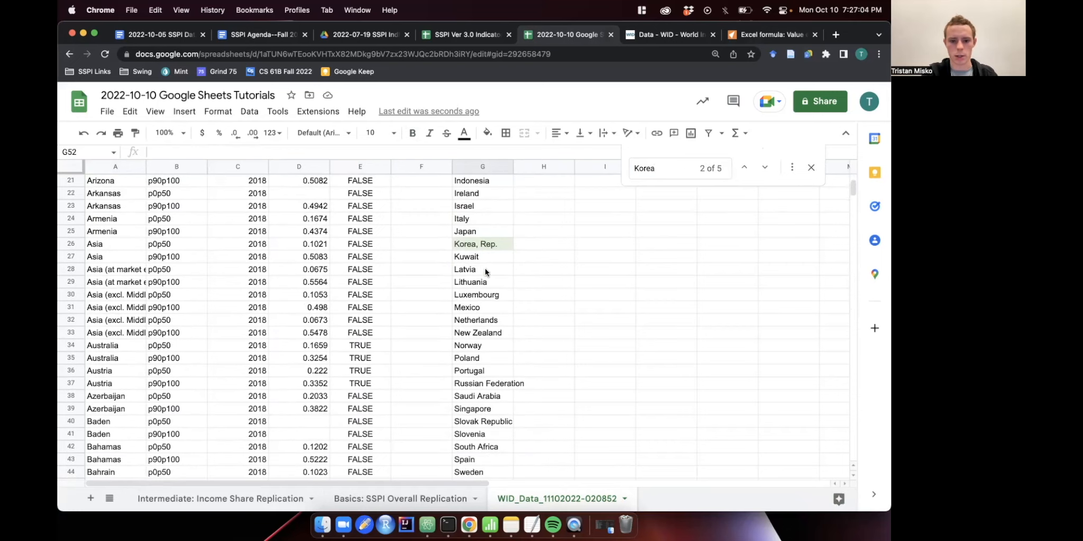
pyautogui.write('Korea')
pyautogui.press('Delete')
pyautogui.press('Return')
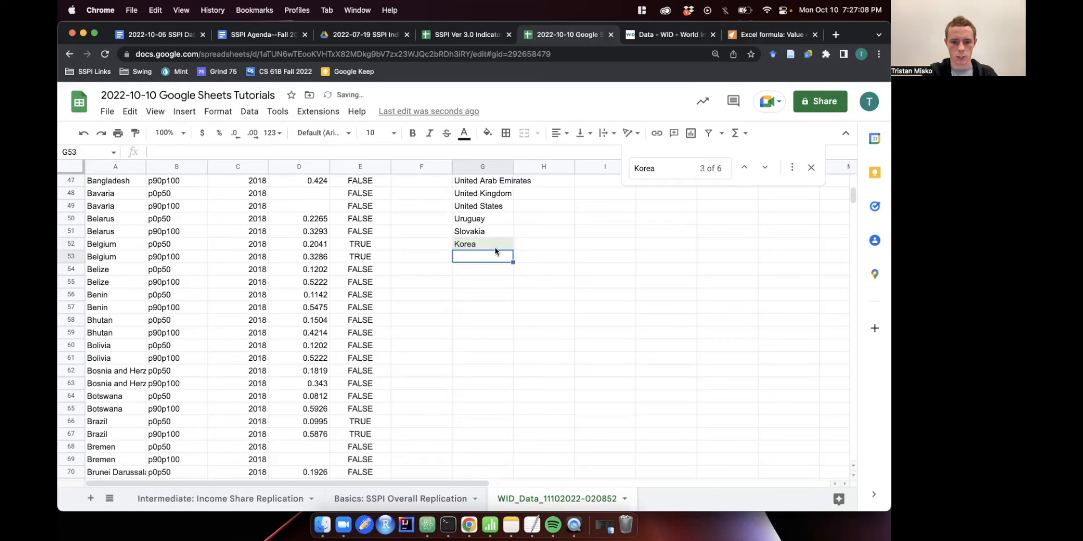
pyautogui.click(508, 242)
# Extend the COUNTIF range in cell E2 to $G$2:$G$52 to include the added country names.
pyautogui.scroll(15, 506, 239)
pyautogui.click(492, 193)
pyautogui.click(362, 194)
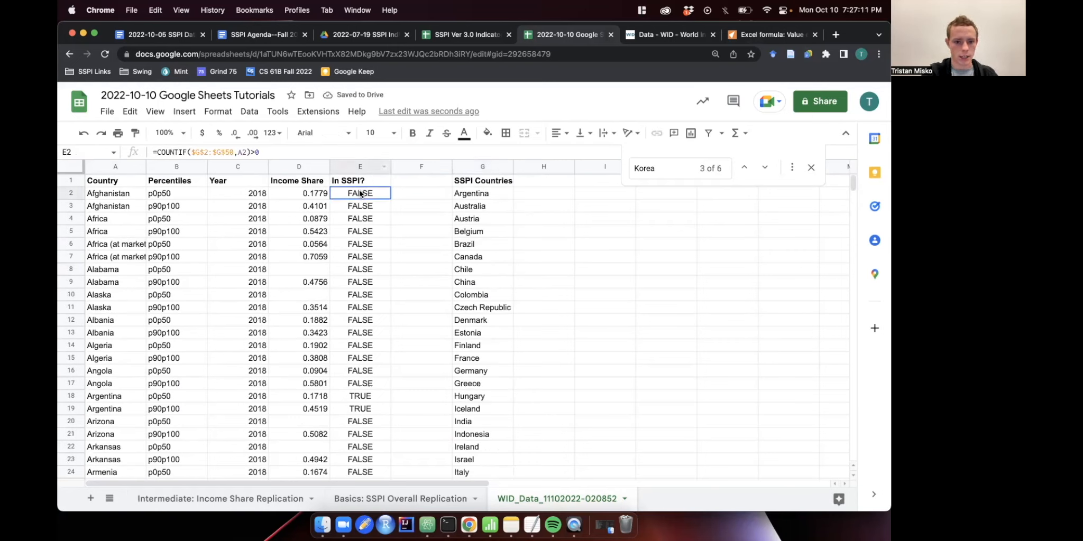
pyautogui.click(231, 151)
pyautogui.press('BackSpace')
pyautogui.write('2')
pyautogui.scroll(-1, 388, 328)
pyautogui.scroll(-10, 388, 325)
pyautogui.press('Return')
pyautogui.scroll(-10, 561, 440)
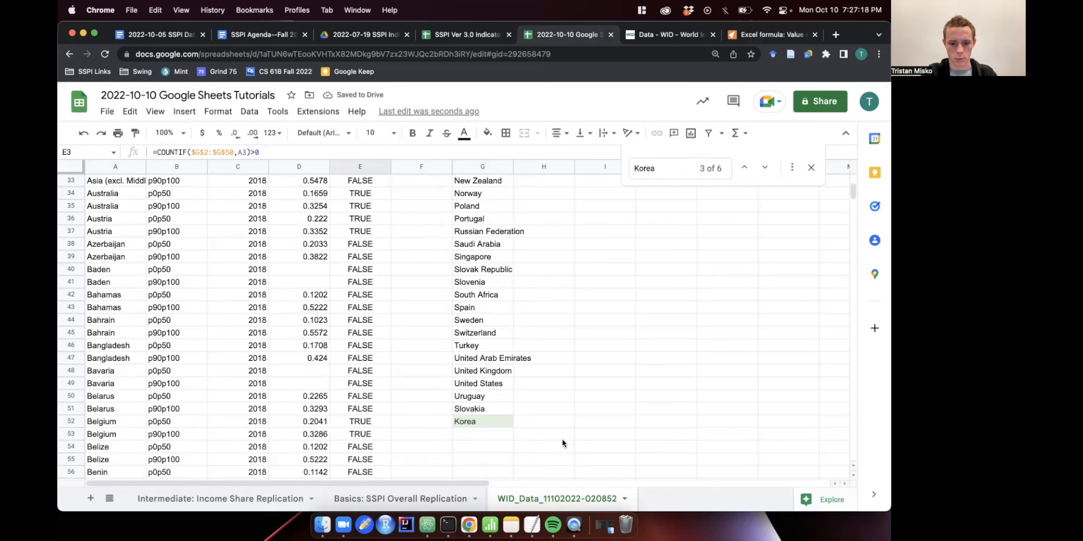
# Fill the updated In SSPI? formula from E2 down the column through E615.
pyautogui.scroll(10, 491, 405)
pyautogui.click(349, 191)
pyautogui.moveTo(391, 198); pyautogui.dragTo(376, 274)
pyautogui.scroll(5, 462, 245)
pyautogui.scroll(20, 462, 243)
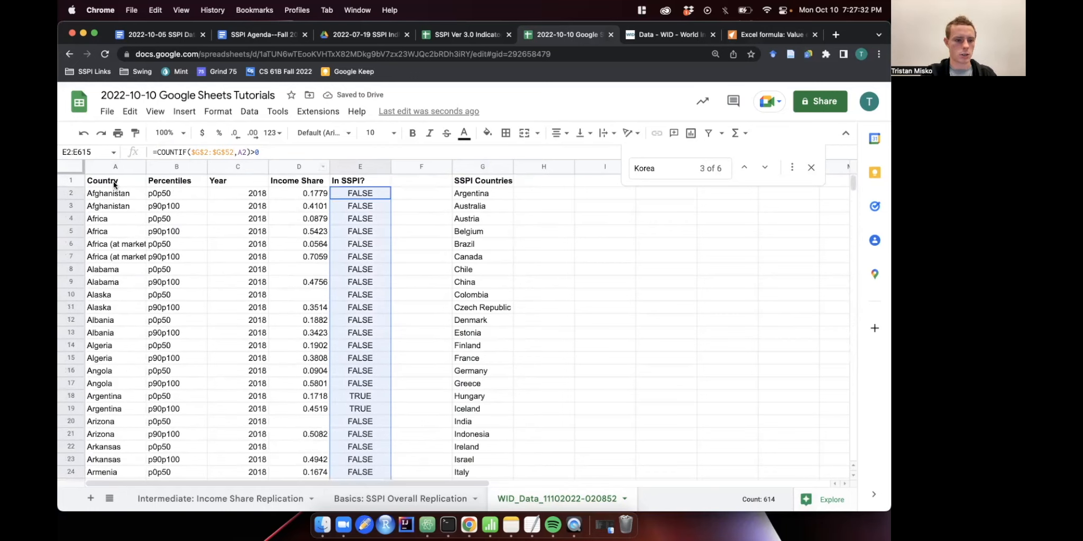
# Sort the range A1:E615, treating the first row as a header, by In SSPI? in Z → A order.
pyautogui.click(115, 184)
pyautogui.press('super+shift+Right')
pyautogui.press('super+shift+Down')
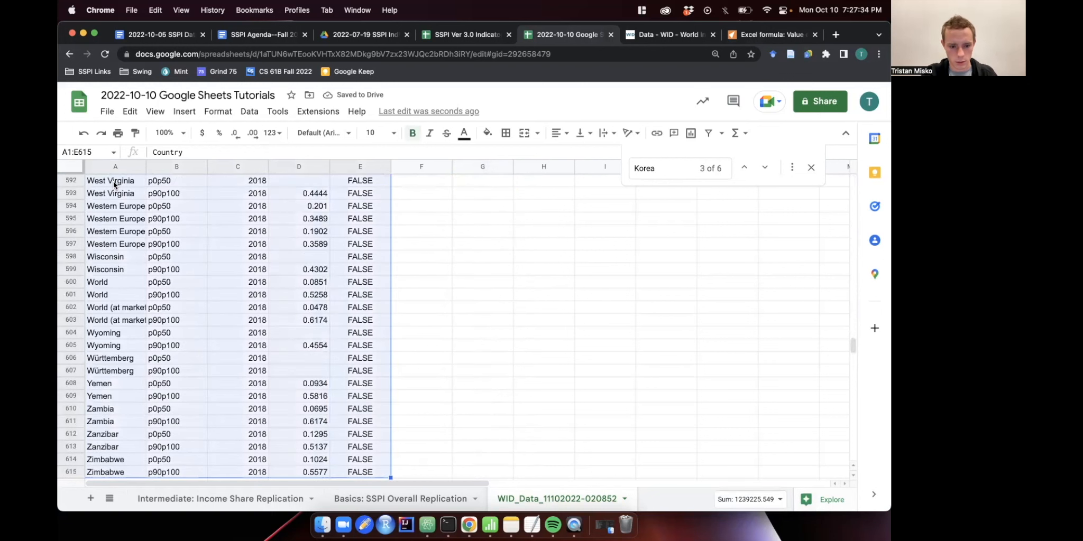
pyautogui.rightClick(210, 253)
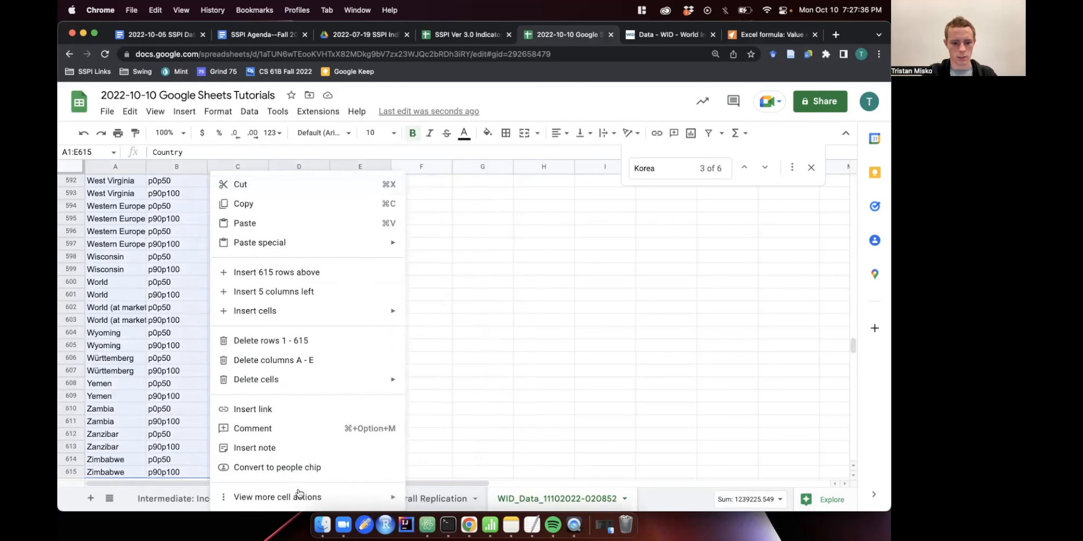
pyautogui.moveTo(304, 497)
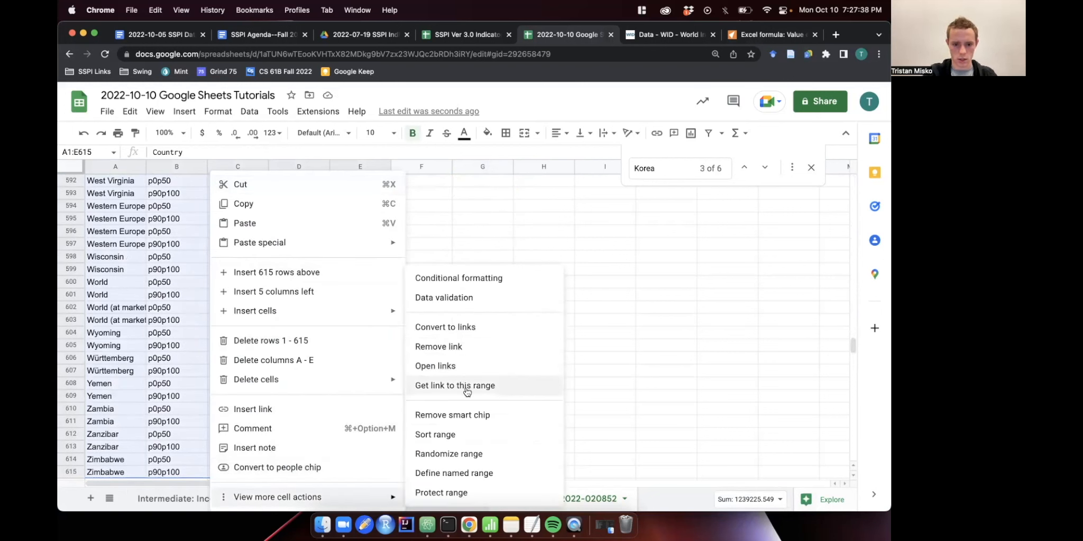
pyautogui.click(464, 432)
pyautogui.click(339, 251)
pyautogui.click(396, 284)
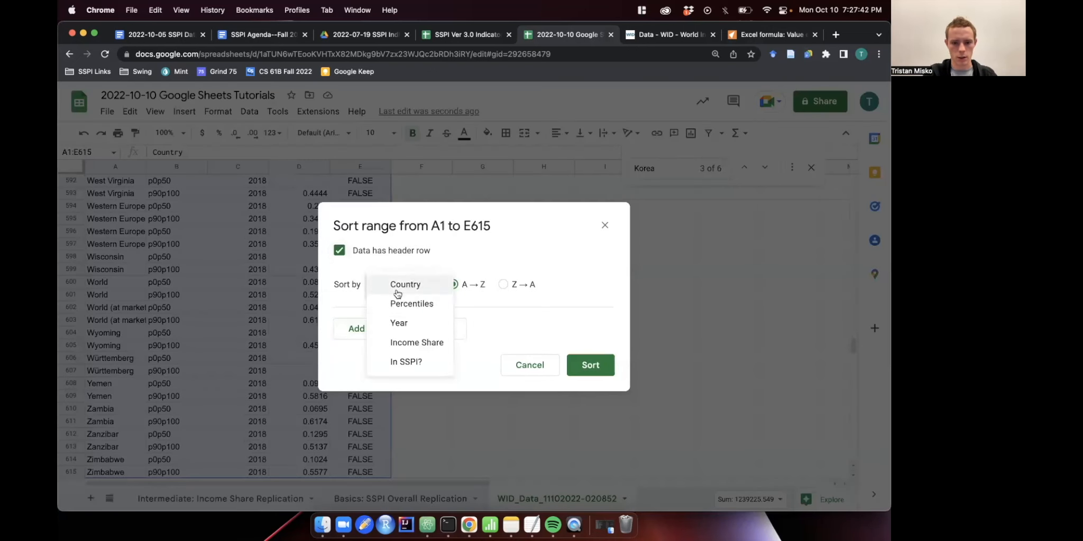
pyautogui.click(426, 358)
pyautogui.click(518, 282)
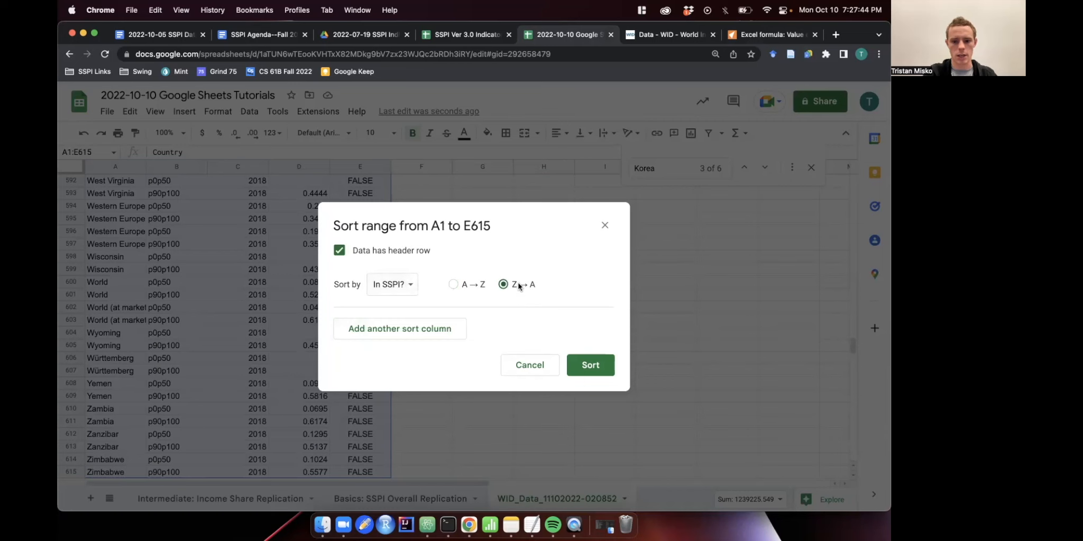
pyautogui.click(584, 367)
pyautogui.scroll(20, 412, 215)
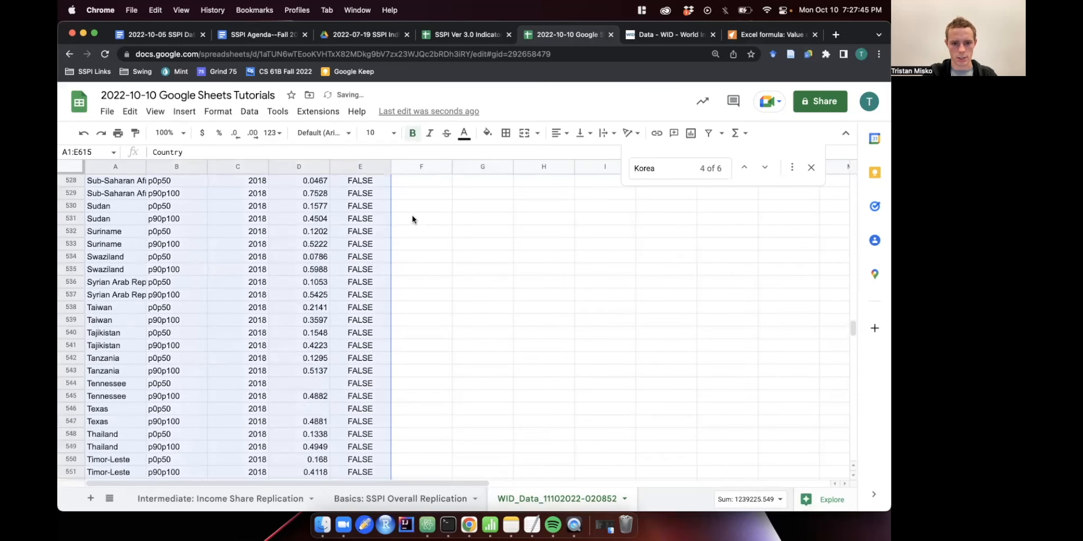
# Count the matched SSPI countries in cell K9 with the formula =COUNTIF(E2:E615, TRUE)/2.
pyautogui.hscroll(4, 587, 289)
pyautogui.click(587, 288)
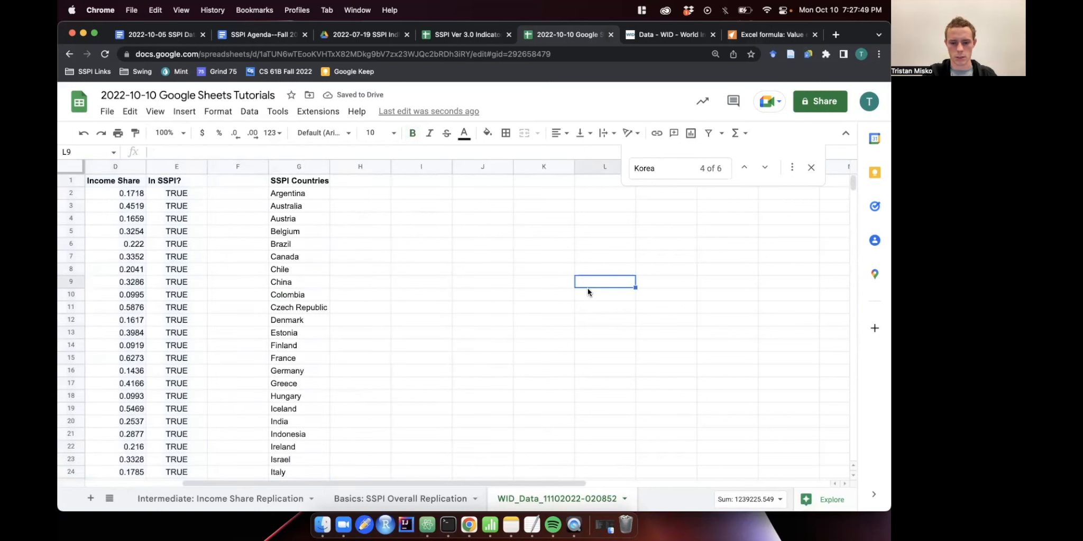
pyautogui.click(525, 286)
pyautogui.write('=COUNTRIF')
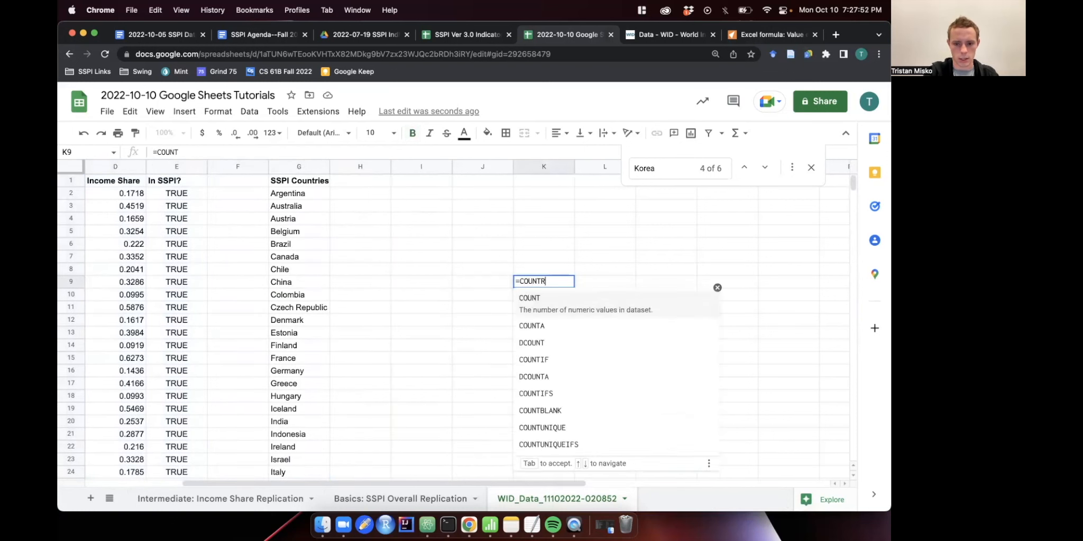
pyautogui.press('BackSpace')
pyautogui.press('BackSpace')
pyautogui.press('BackSpace')
pyautogui.write('IF(')
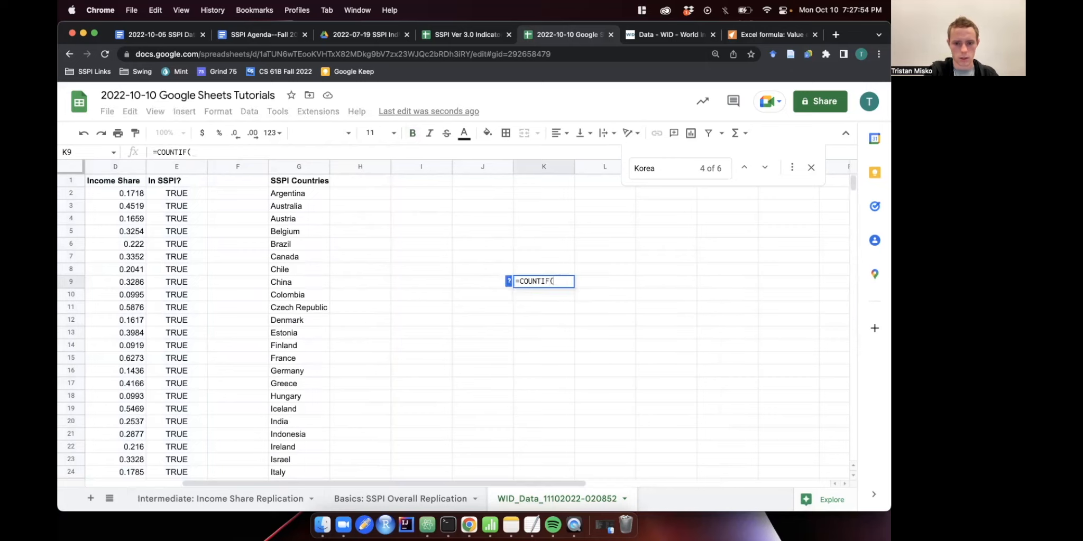
pyautogui.write('E')
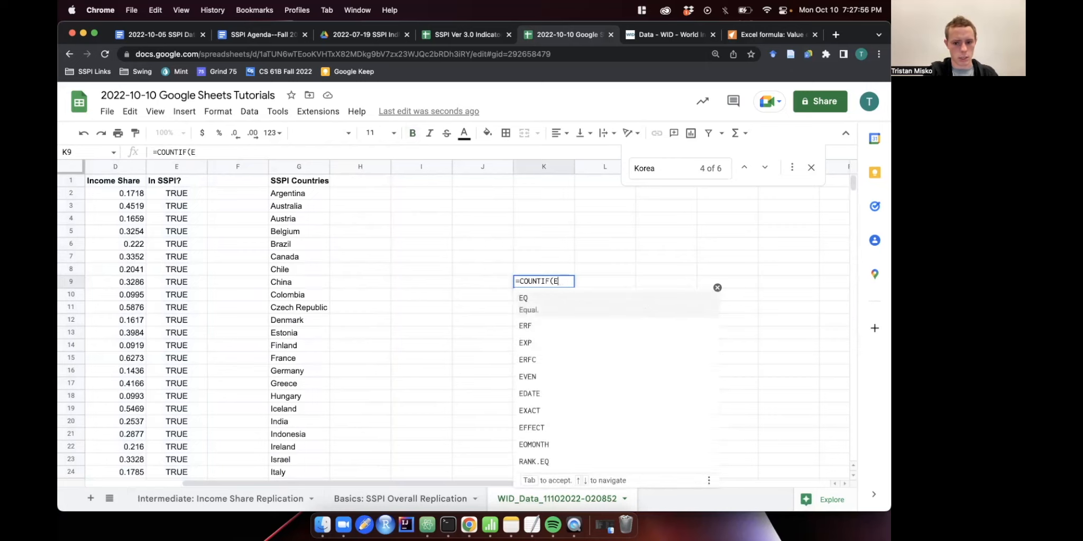
pyautogui.write('2:E615, TRU')
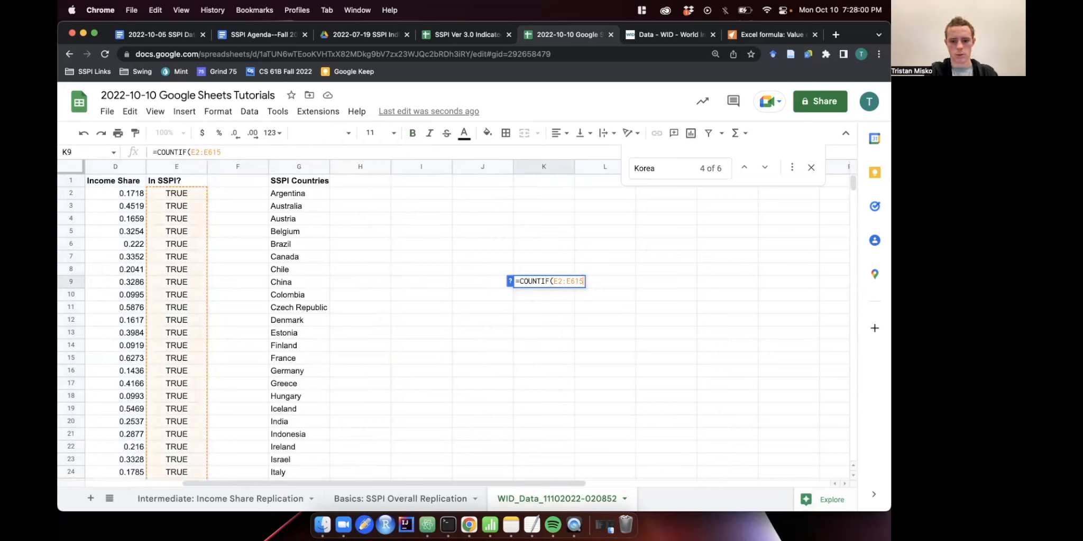
pyautogui.press('Tab')
pyautogui.write(')/2')
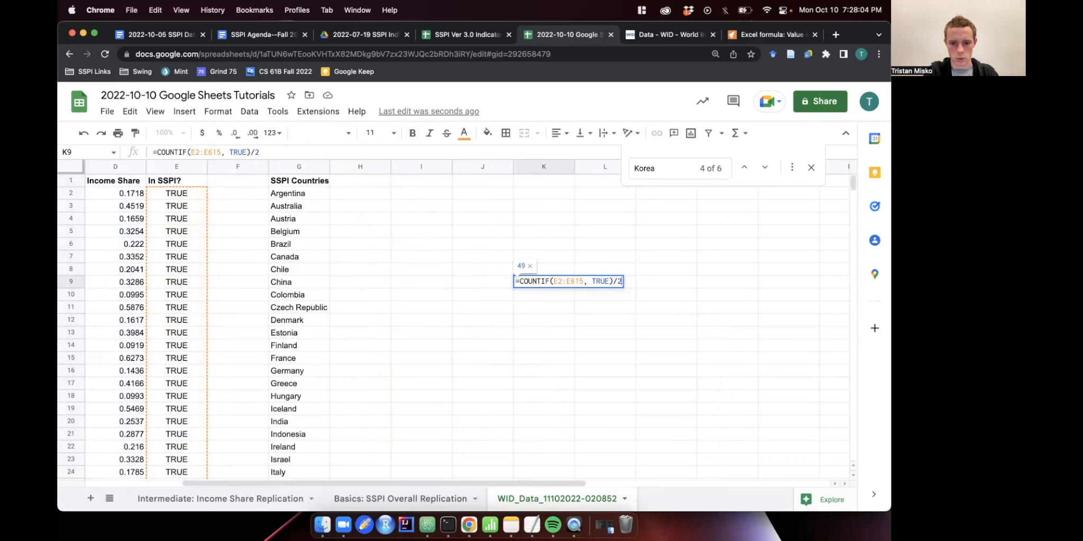
pyautogui.press('Return')
pyautogui.click(557, 282)
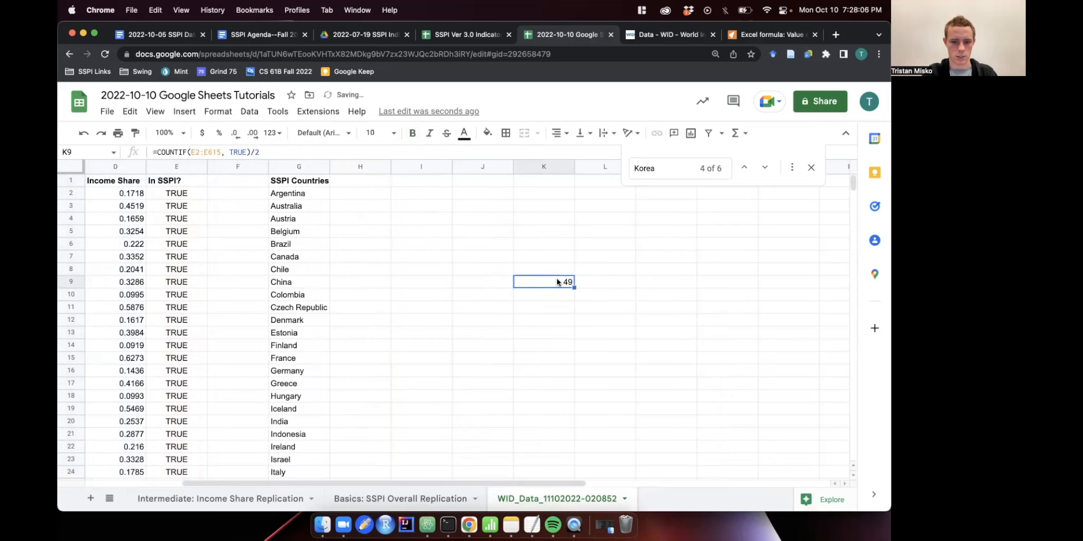
# Delete rows 100 to 618, which hold the non-SSPI entries starting with Afghanistan.
pyautogui.hscroll(-5, 540, 303)
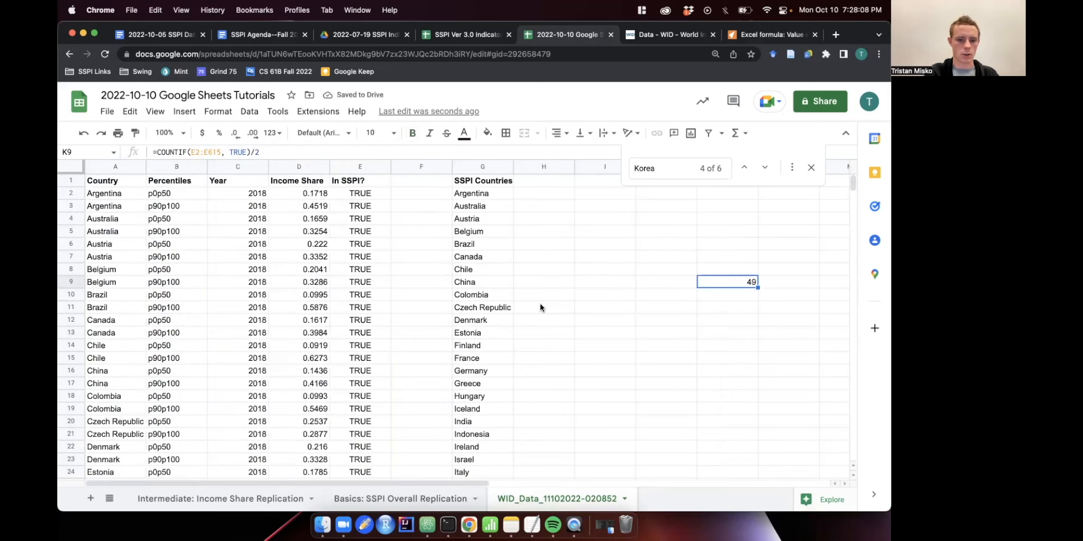
pyautogui.scroll(-20, 386, 316)
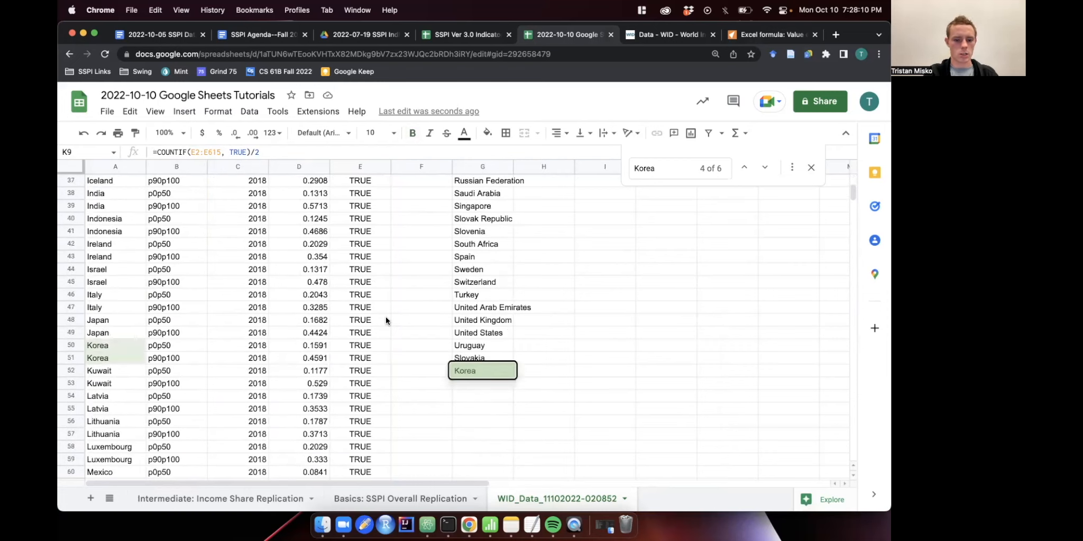
pyautogui.click(109, 272)
pyautogui.moveTo(110, 270); pyautogui.dragTo(375, 217)
pyautogui.rightClick(375, 217)
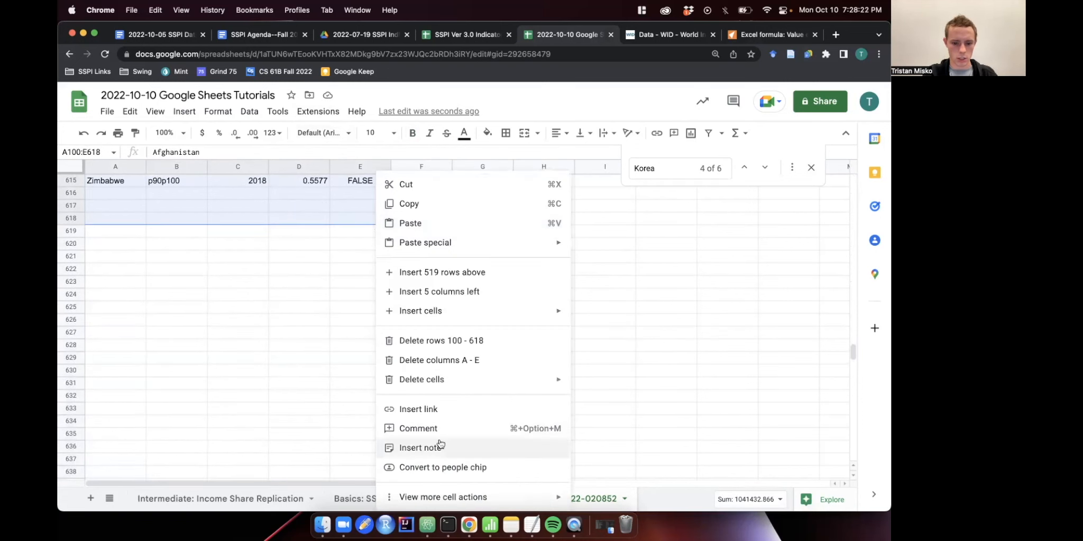
pyautogui.click(450, 350)
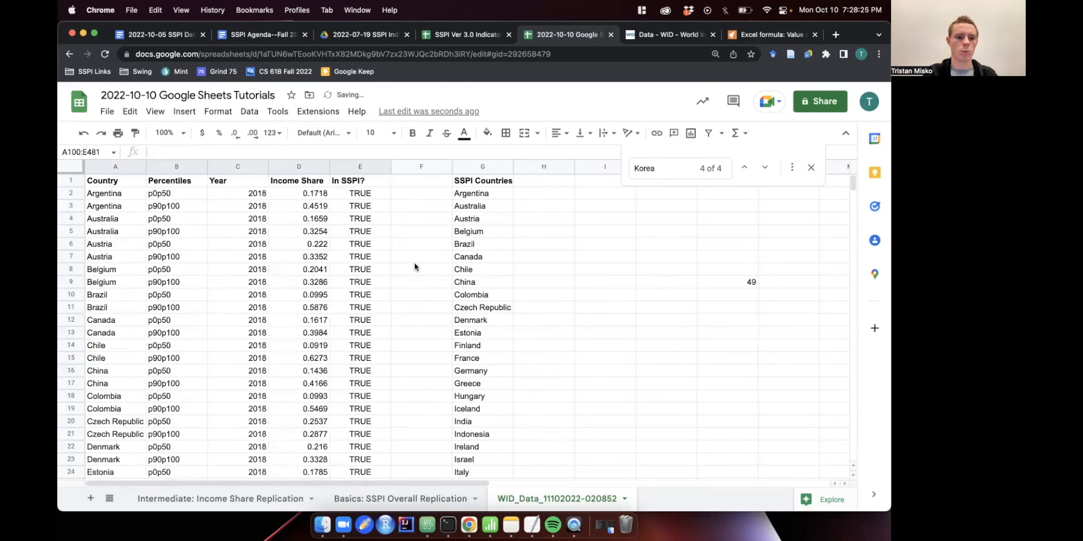
# Delete the In SSPI? column from the sheet.
pyautogui.click(379, 221)
pyautogui.click(359, 193)
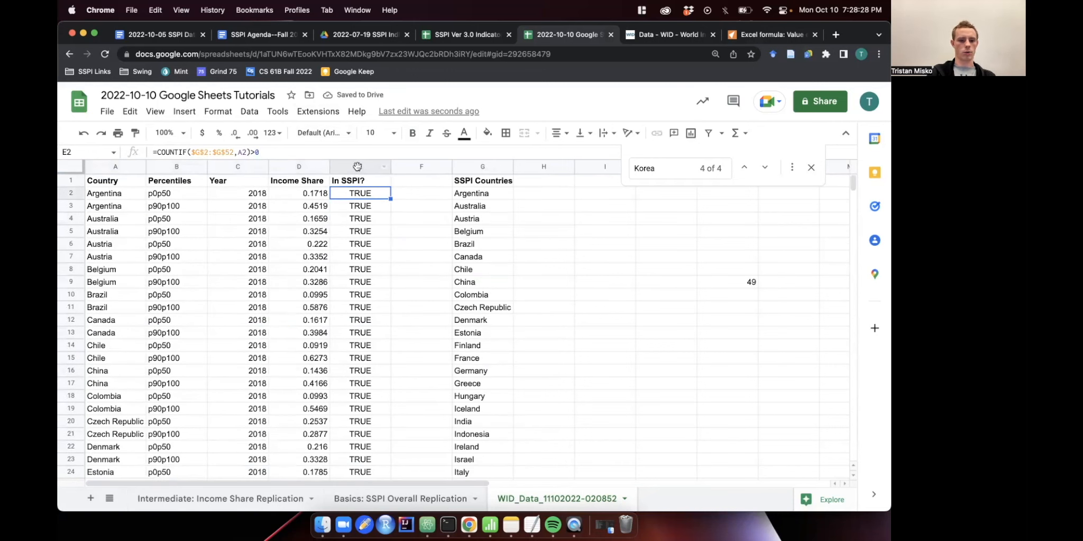
pyautogui.click(353, 167)
pyautogui.rightClick(354, 168)
pyautogui.click(423, 272)
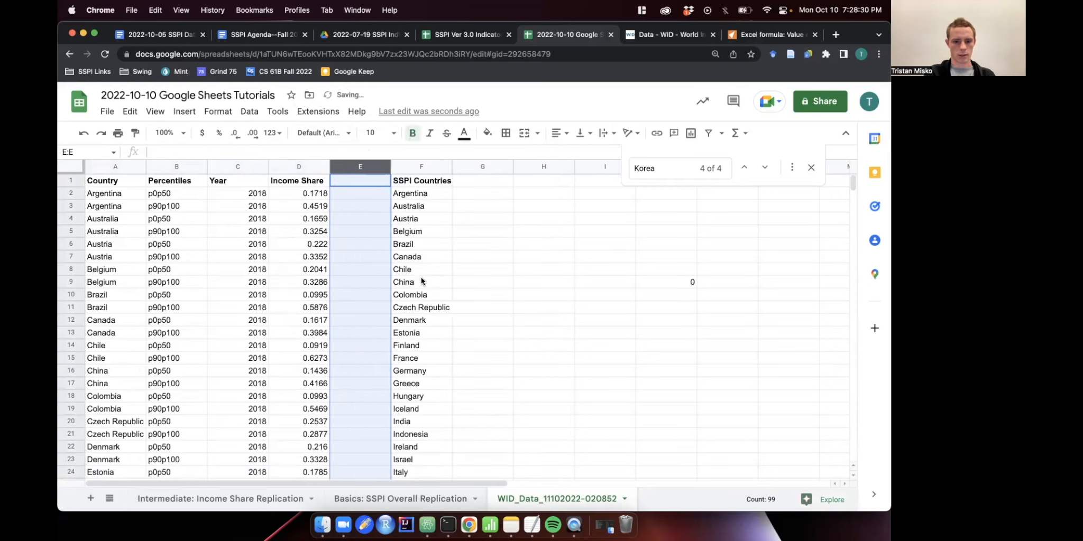
# Delete the SSPI Countries list column and select cell E2 beside the first income share value.
pyautogui.click(424, 169)
pyautogui.rightClick(424, 168)
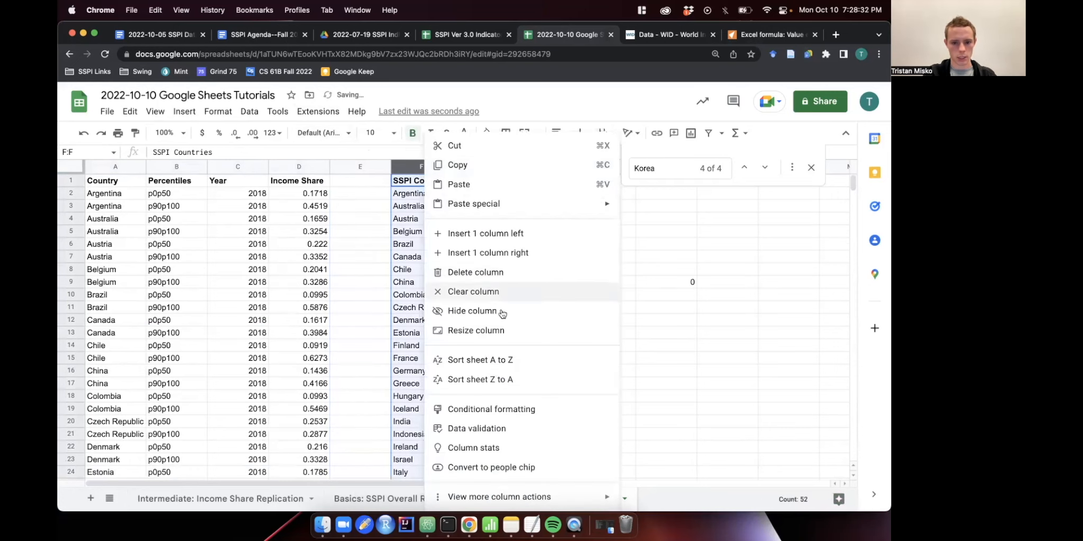
pyautogui.click(509, 273)
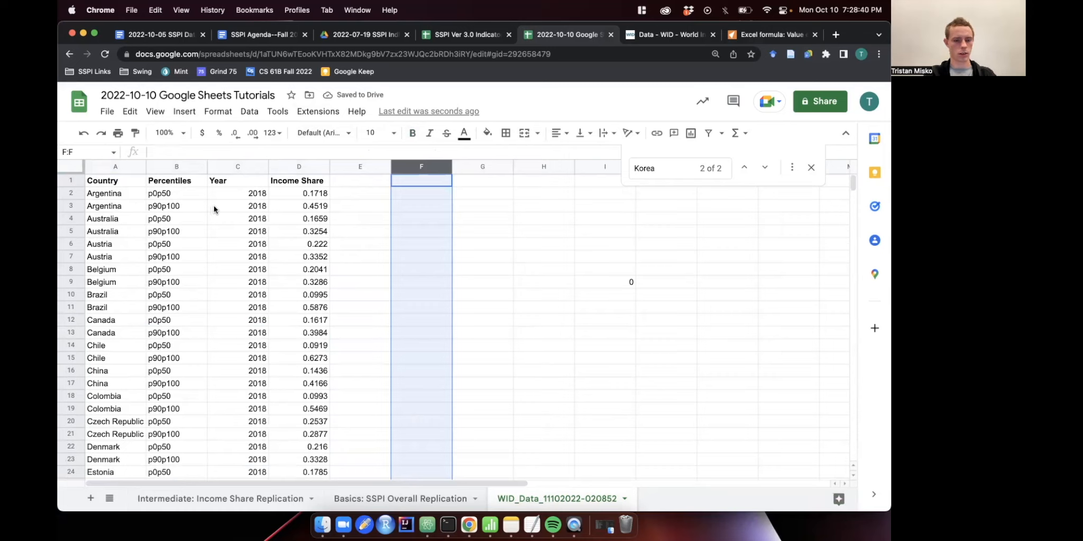
pyautogui.click(357, 194)
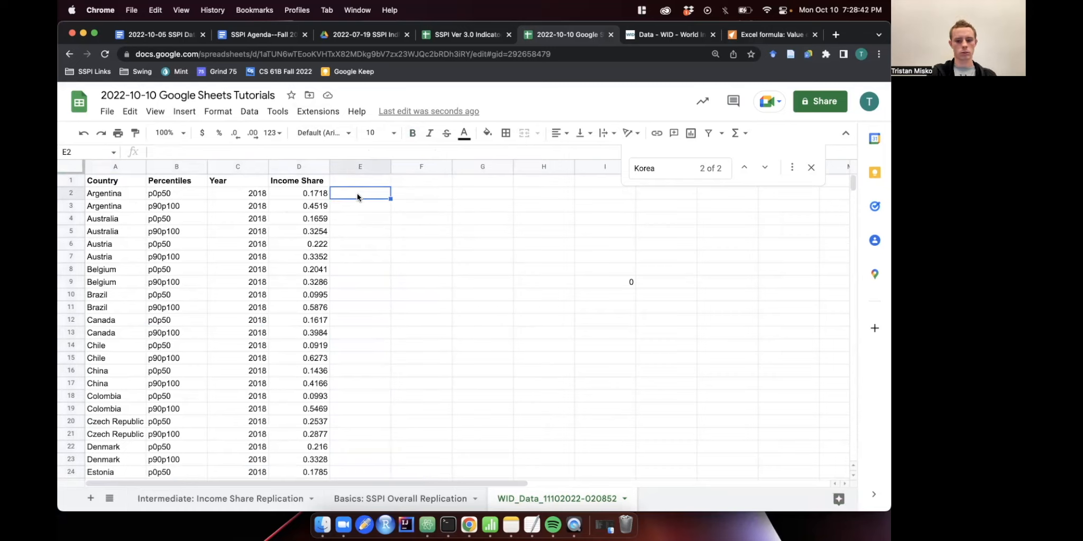
pyautogui.write('=CO')
pyautogui.click(232, 270)
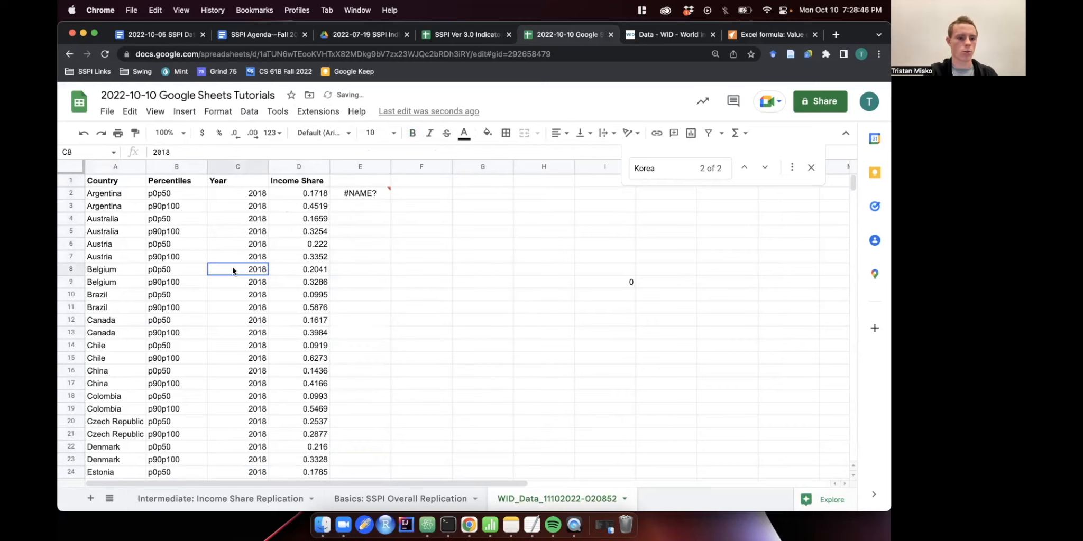
pyautogui.click(359, 193)
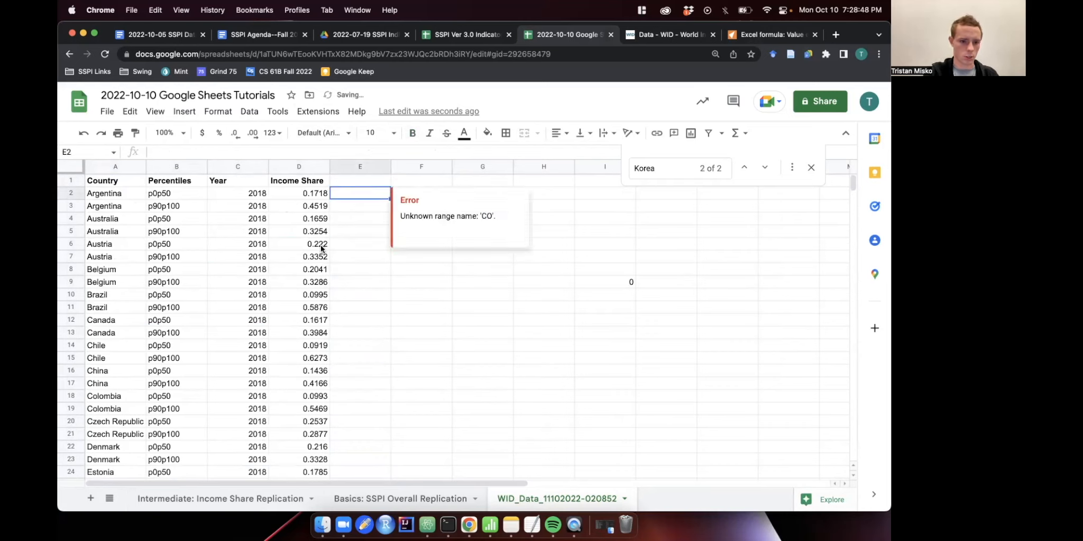
pyautogui.click(177, 191)
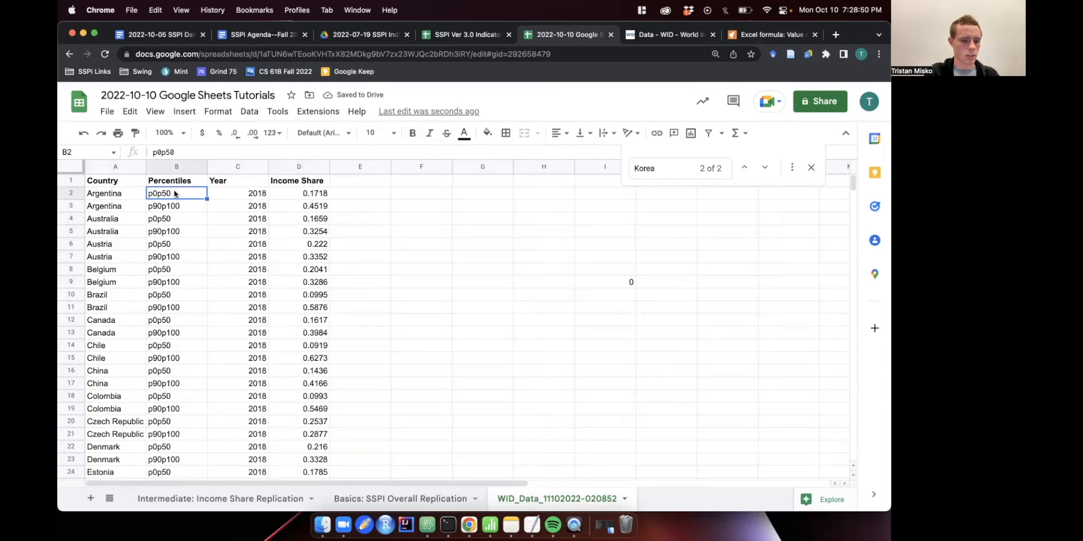
pyautogui.click(236, 204)
pyautogui.click(365, 194)
pyautogui.write('=')
pyautogui.click(317, 194)
pyautogui.write(':D')
pyautogui.press('BackSpace')
pyautogui.press('BackSpace')
pyautogui.press('BackSpace')
pyautogui.press('BackSpace')
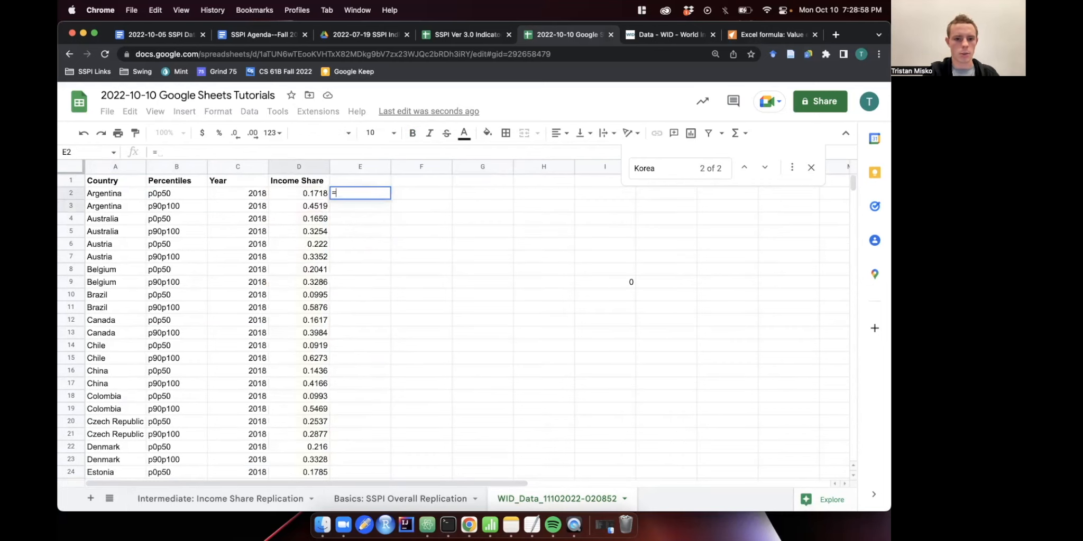
pyautogui.press('BackSpace')
pyautogui.press('Return')
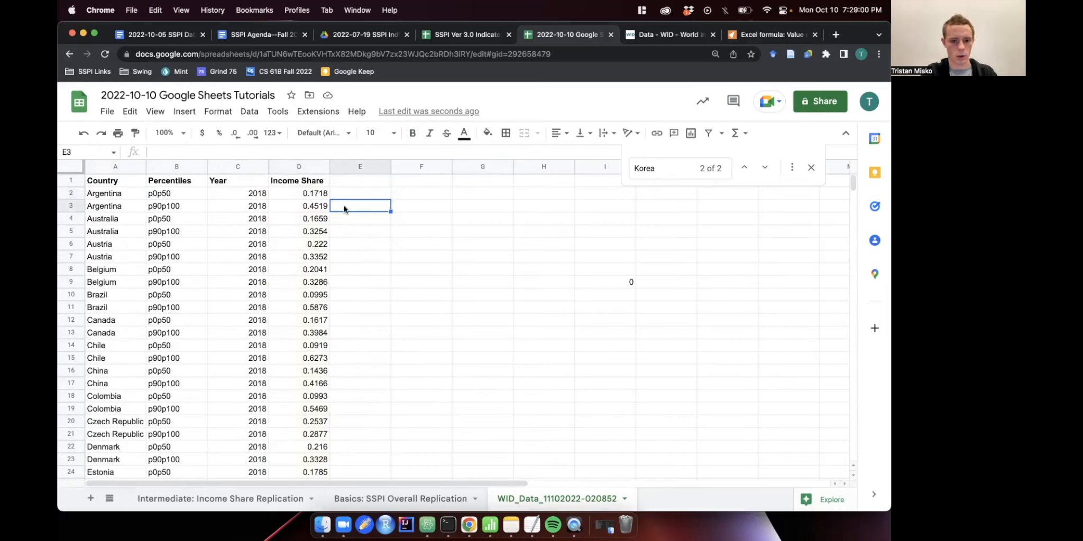
# Flag the bottom-half percentile rows with =COUNTIF(B2,"p0p50")>0 in cell E2 and autofill the formula down column E.
pyautogui.click(362, 185)
pyautogui.click(362, 196)
pyautogui.write('=COUNT')
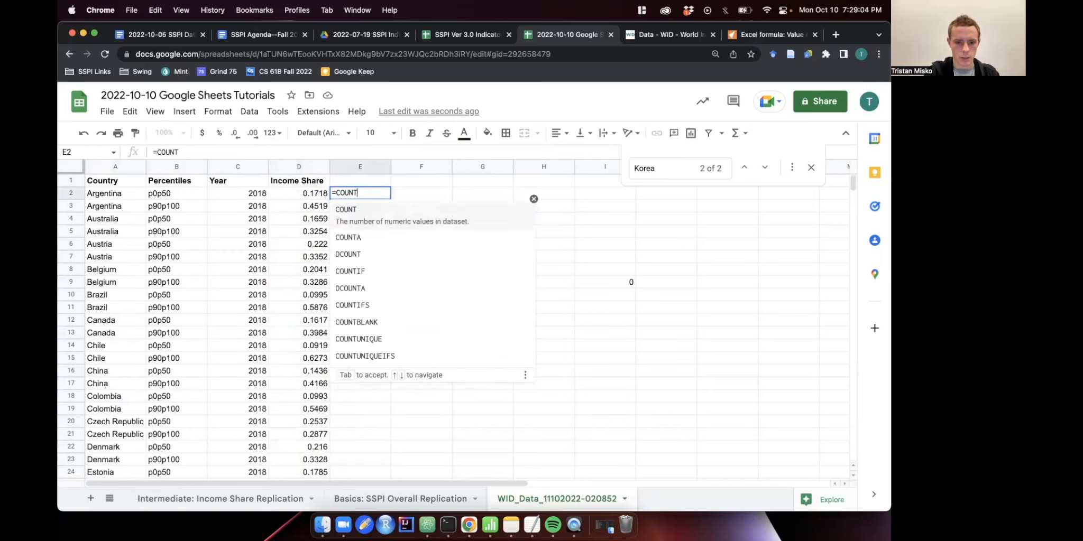
pyautogui.write('IF(')
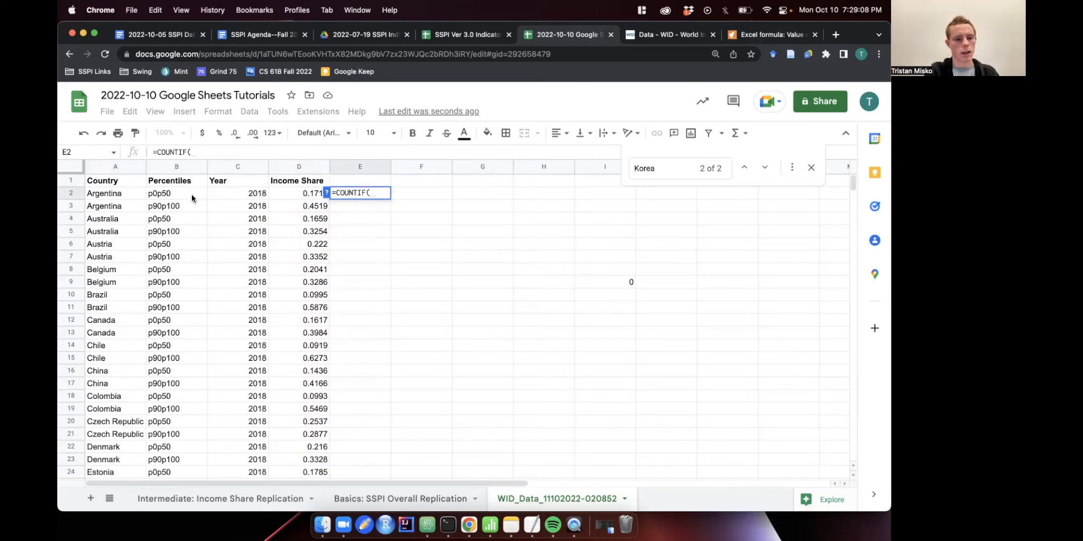
pyautogui.moveTo(192, 194)
pyautogui.mouseDown()
pyautogui.moveTo(194, 487)
pyautogui.moveTo(200, 207)
pyautogui.moveTo(184, 192)
pyautogui.mouseUp()
pyautogui.write(',')
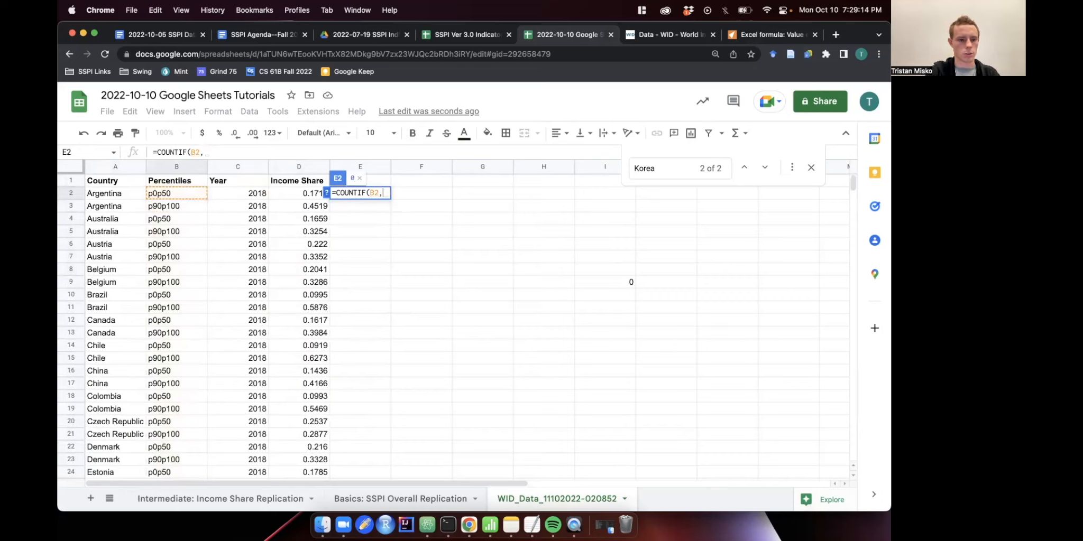
pyautogui.write('"')
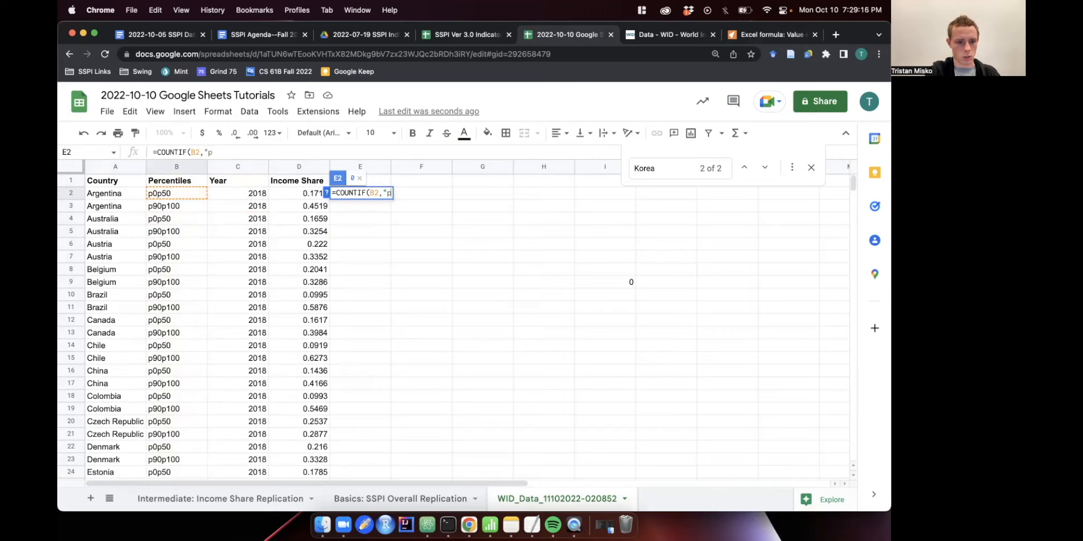
pyautogui.write('p0p50')
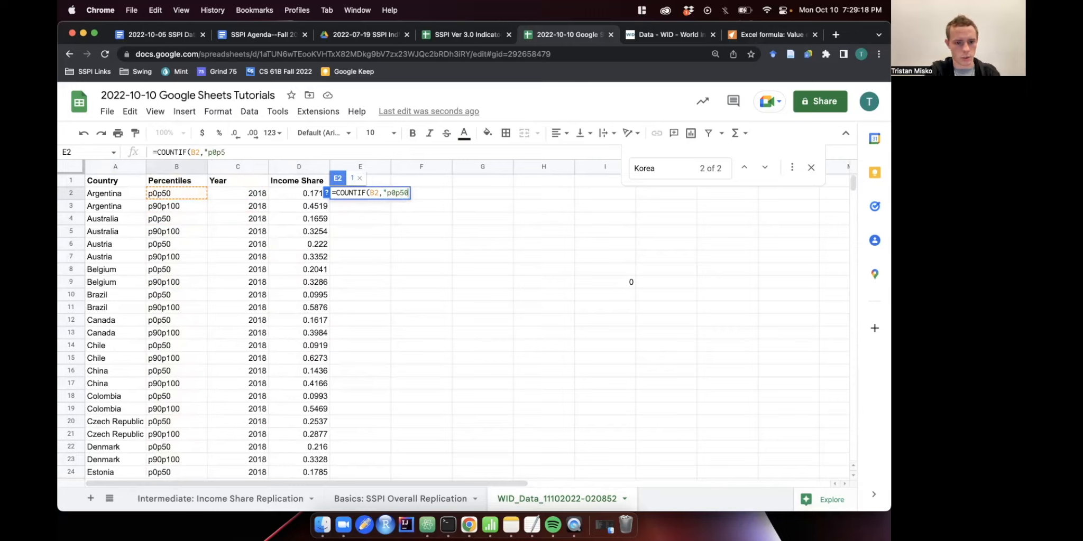
pyautogui.write('")>0')
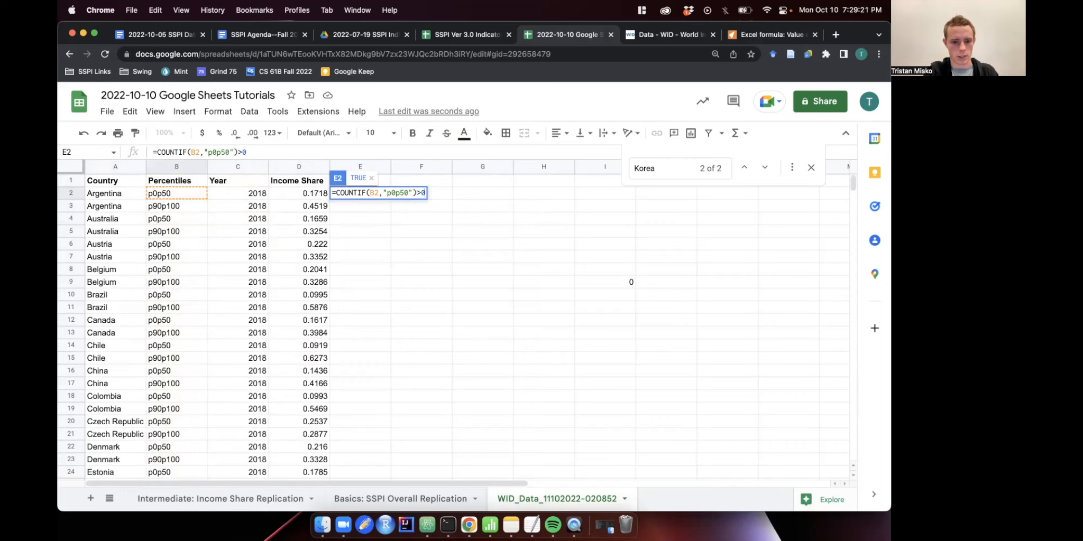
pyautogui.press('Return')
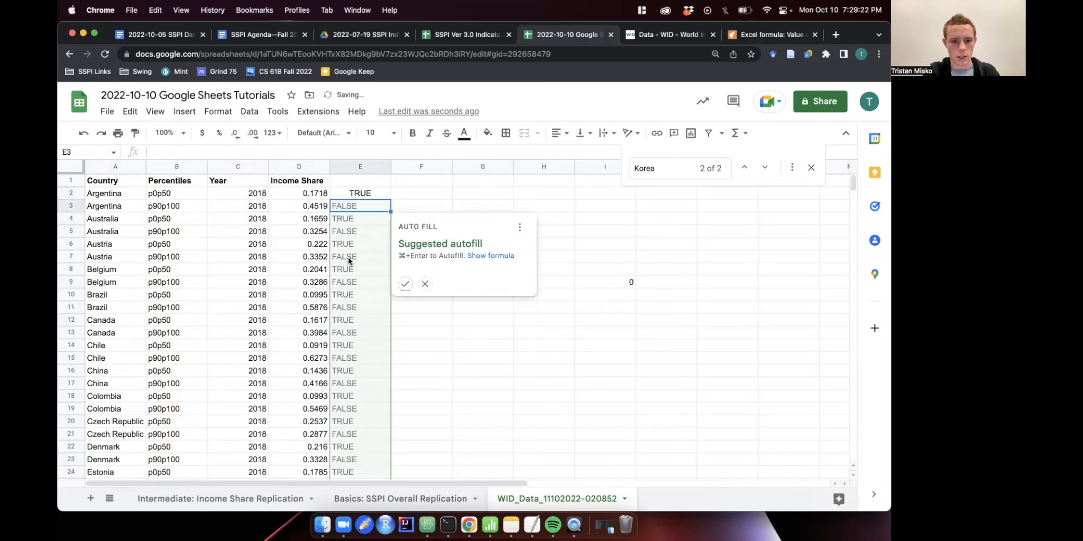
pyautogui.click(401, 281)
# Enter Bottom50? as the header of the TRUE/FALSE flag column in cell E1.
pyautogui.click(371, 183)
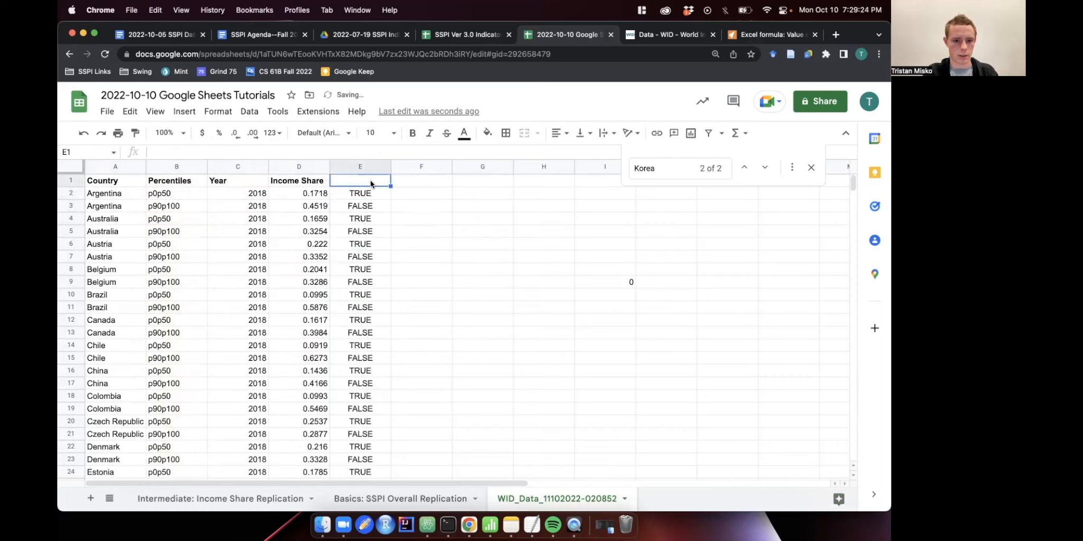
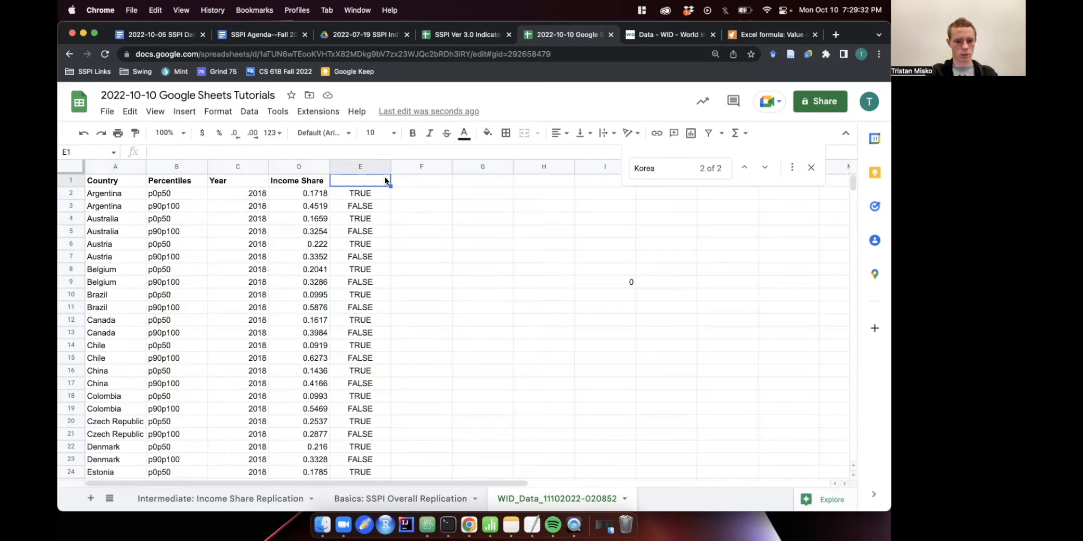
pyautogui.write('Bottom50')
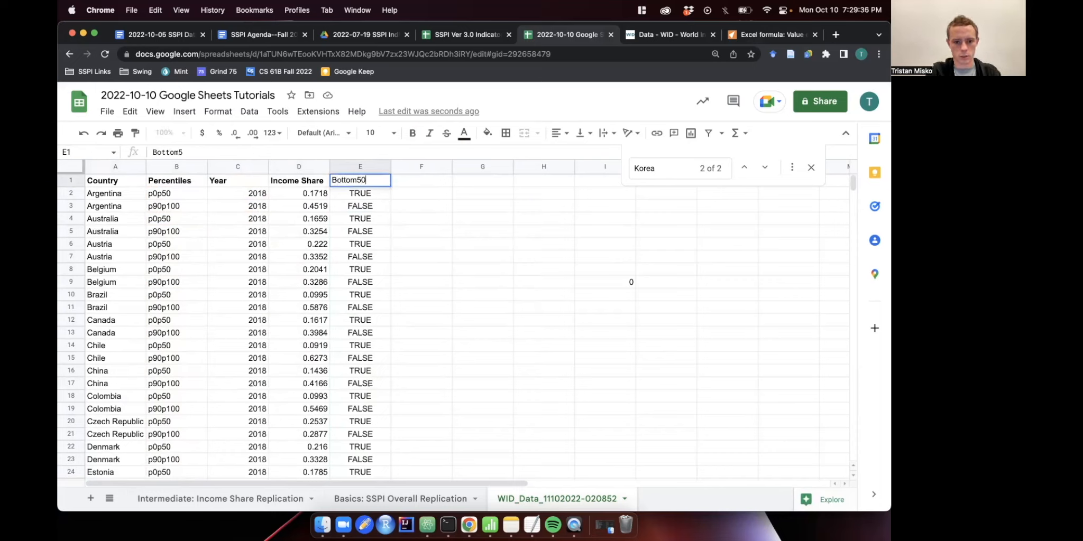
pyautogui.write('?')
pyautogui.press('Return')
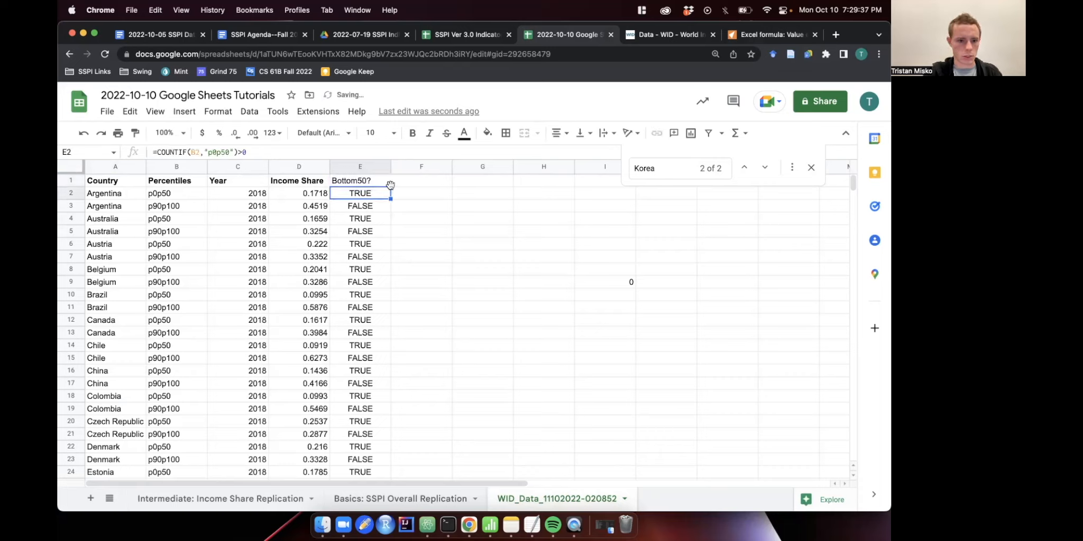
pyautogui.click(161, 199)
pyautogui.click(367, 196)
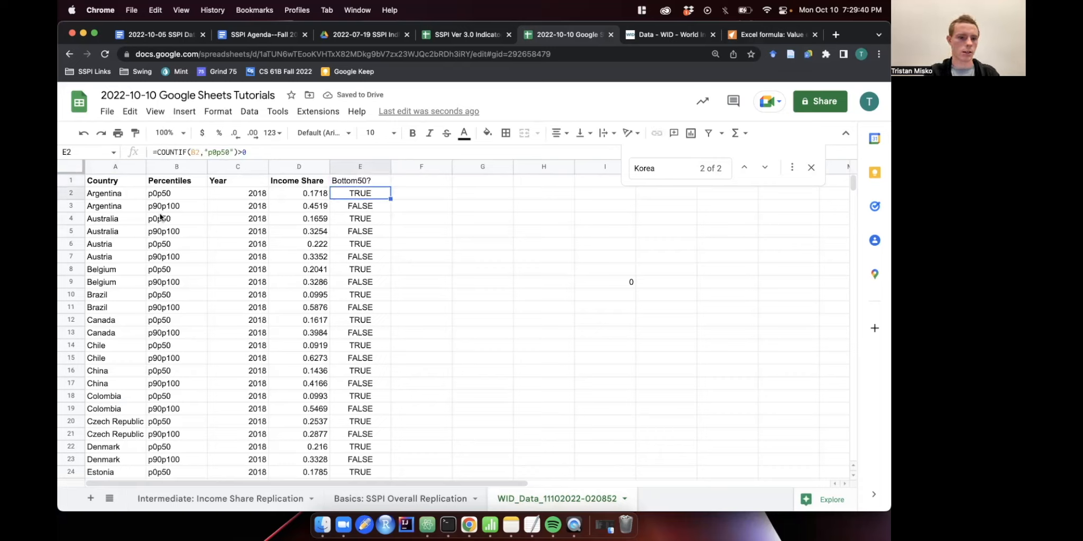
pyautogui.click(180, 197)
pyautogui.click(170, 224)
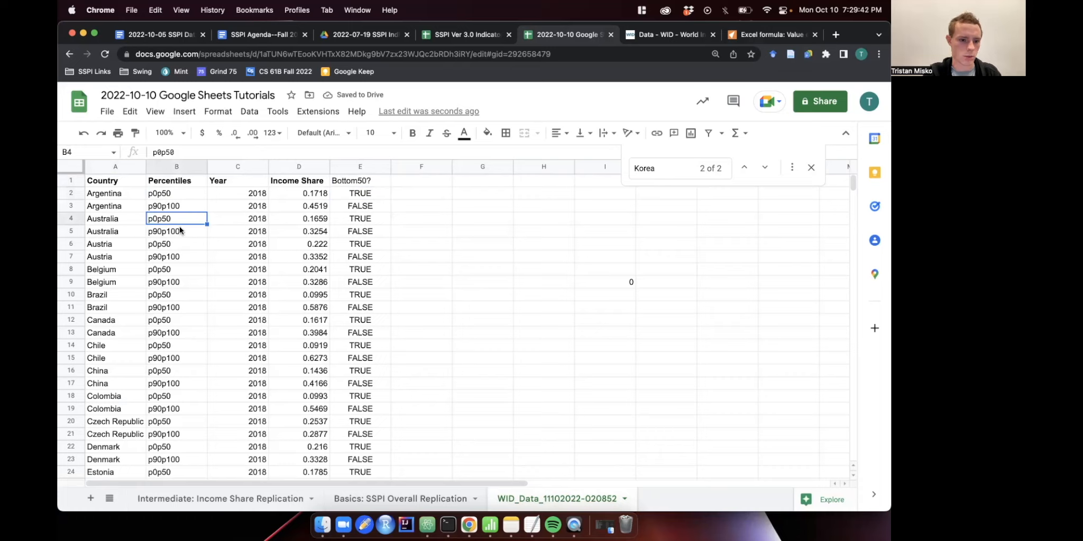
pyautogui.click(174, 208)
pyautogui.click(179, 233)
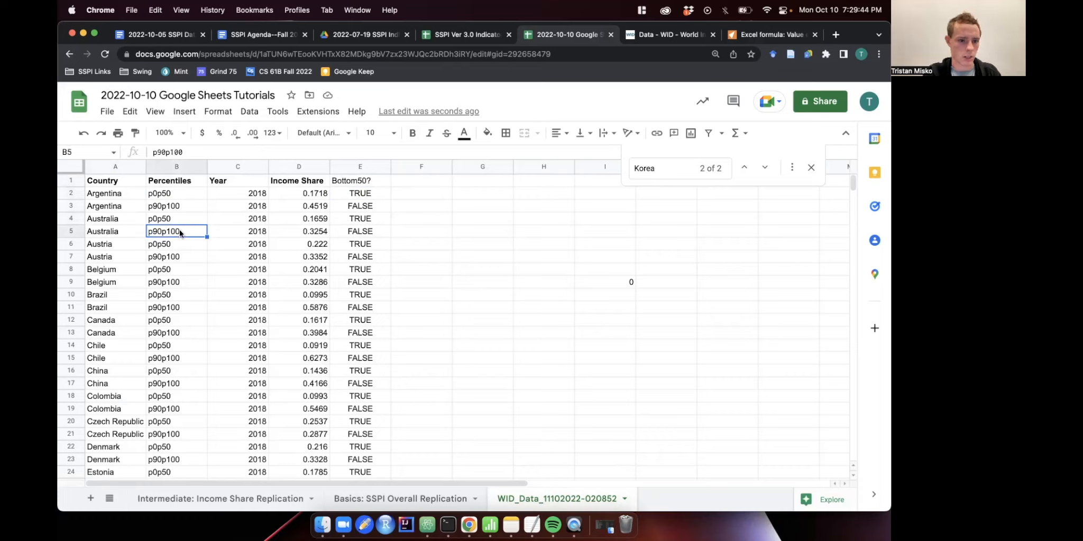
# Make the Bottom50? header in cell E1 bold to match the other column headers.
pyautogui.moveTo(103, 181); pyautogui.dragTo(372, 219)
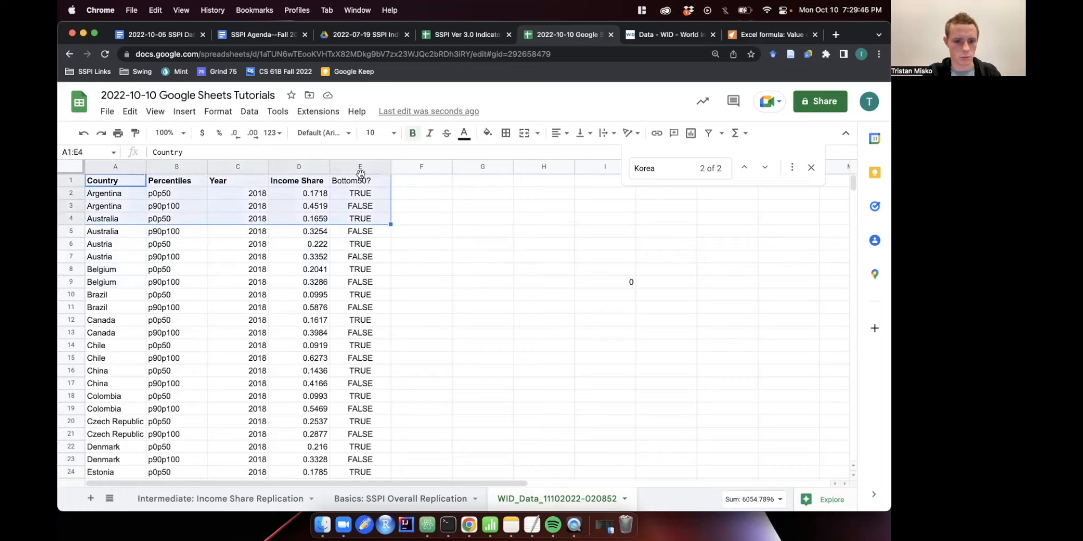
pyautogui.click(361, 182)
pyautogui.press('super+b')
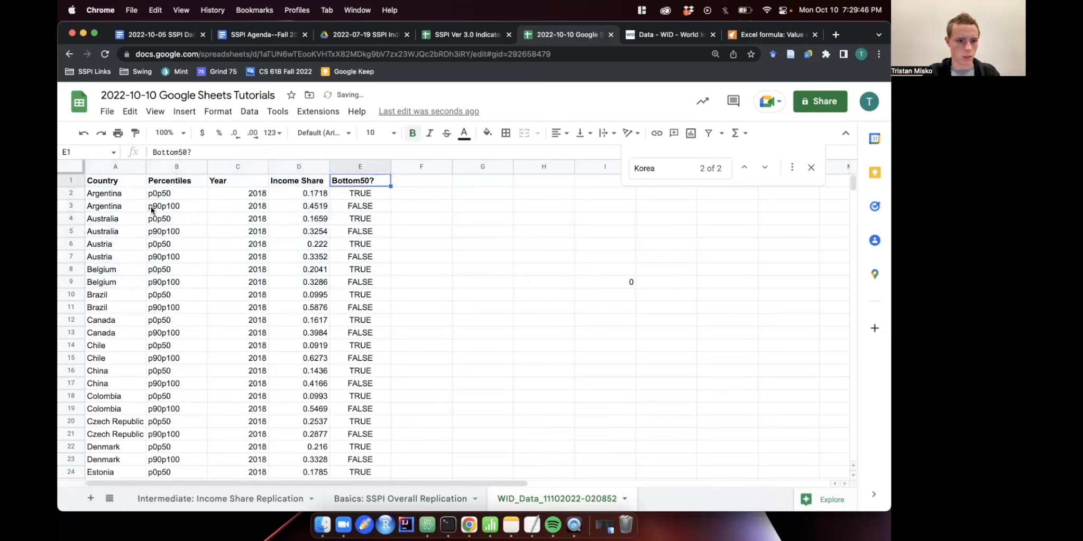
# Sort the range A1:E99 by Bottom50? in Z → A order, treating the first row as a header row.
pyautogui.click(112, 181)
pyautogui.hotkey('ctrl', 'shift', 'Right')
pyautogui.hotkey('ctrl', 'shift', 'Down')
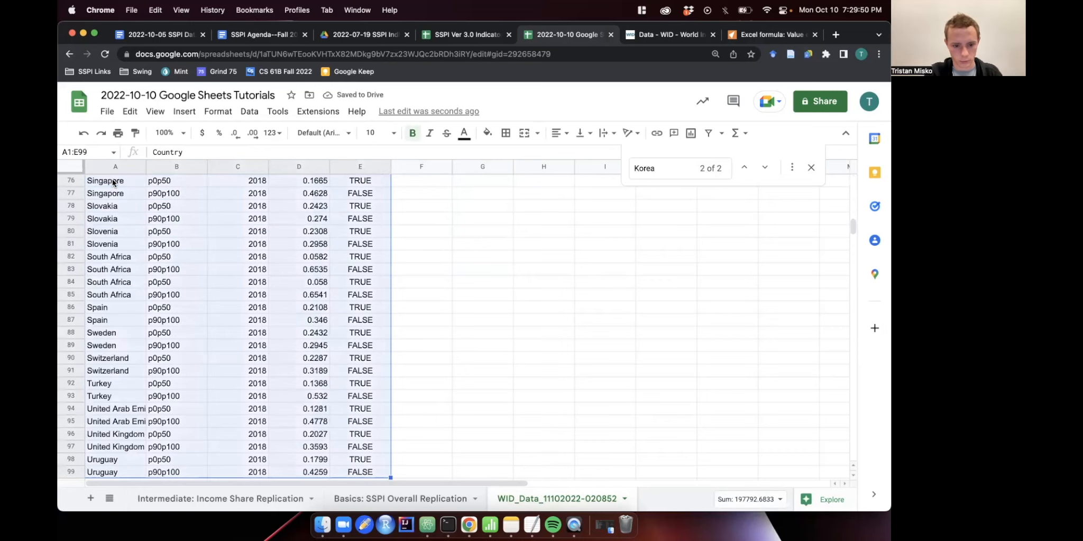
pyautogui.rightClick(110, 220)
pyautogui.moveTo(180, 497)
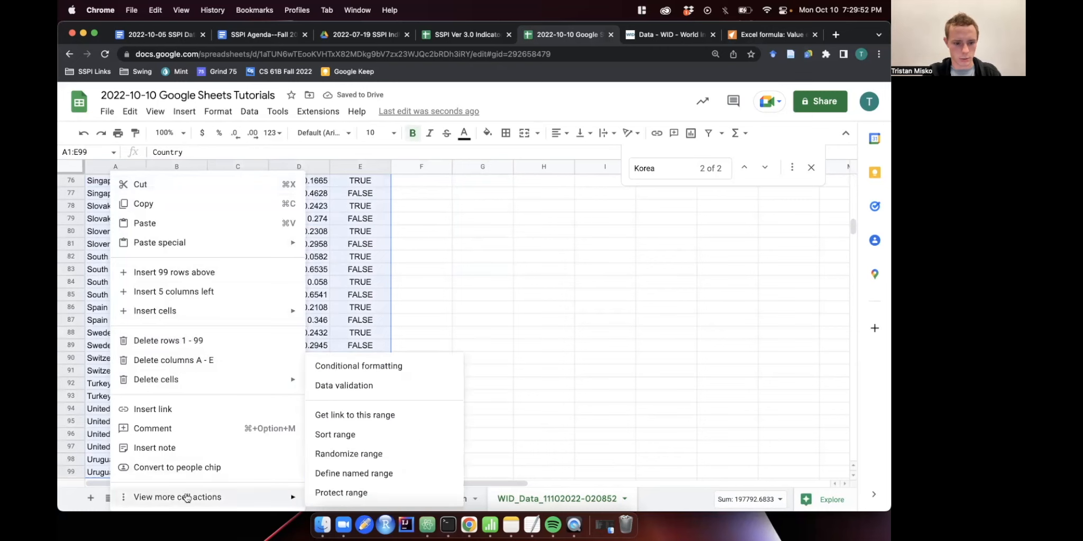
pyautogui.click(393, 435)
pyautogui.click(386, 252)
pyautogui.click(401, 291)
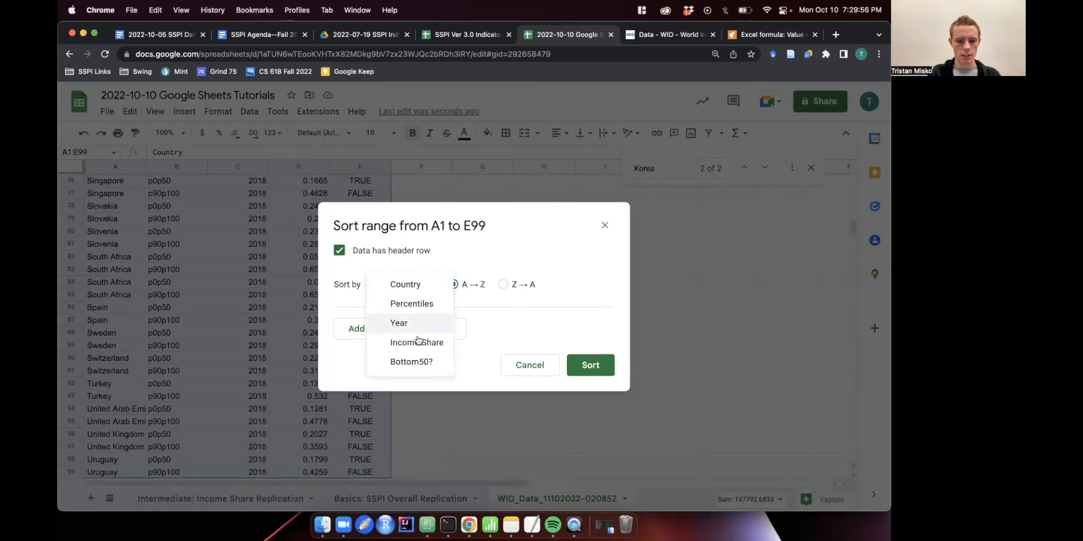
pyautogui.click(419, 358)
pyautogui.click(506, 285)
pyautogui.click(591, 365)
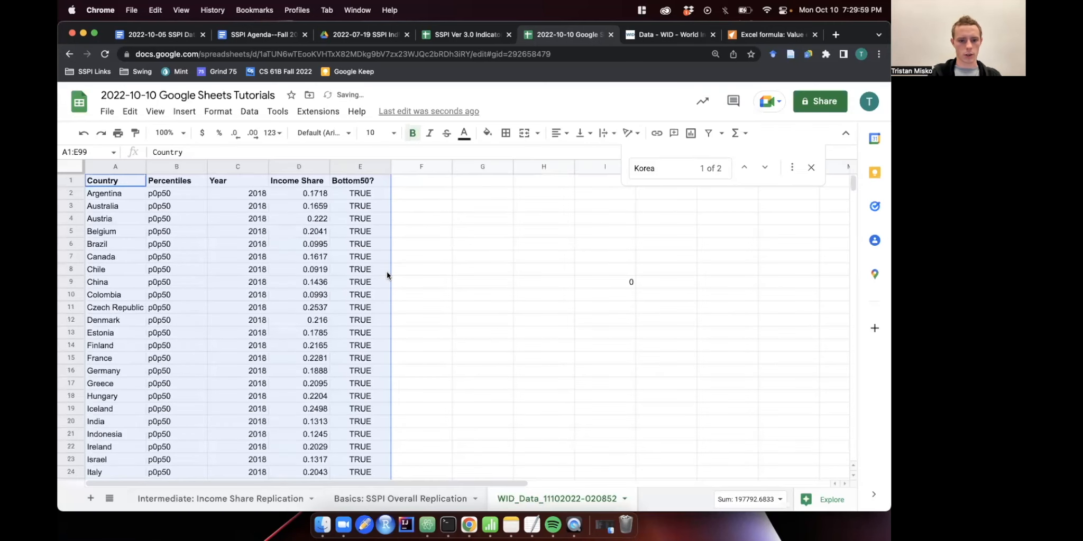
# Examine the sorted rows, comparing the Percentiles values with the Bottom50? flags down the sheet.
pyautogui.click(348, 228)
pyautogui.moveTo(179, 193); pyautogui.dragTo(365, 345)
pyautogui.click(365, 345)
pyautogui.moveTo(359, 193); pyautogui.dragTo(354, 379)
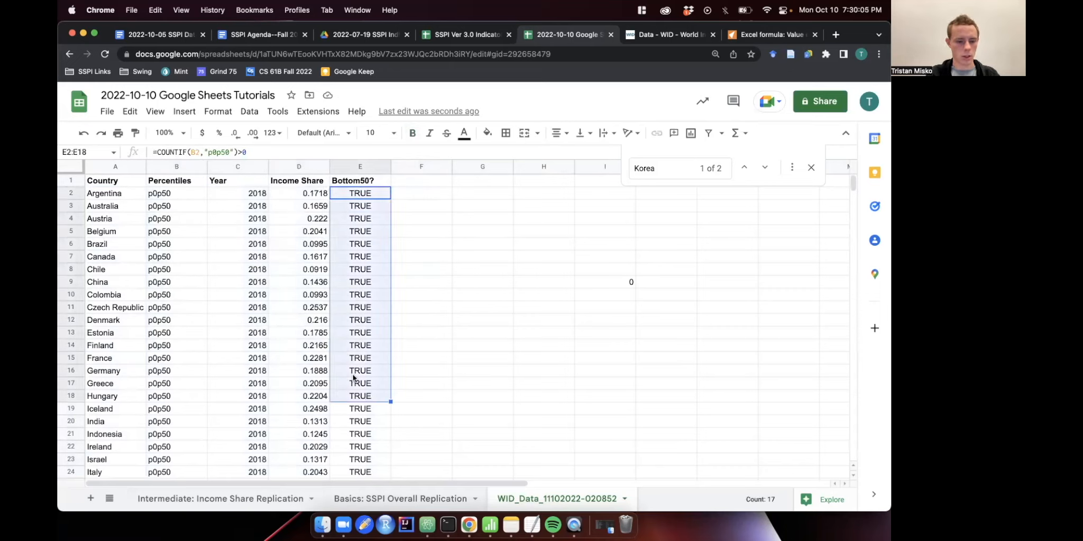
pyautogui.click(144, 193)
pyautogui.click(170, 192)
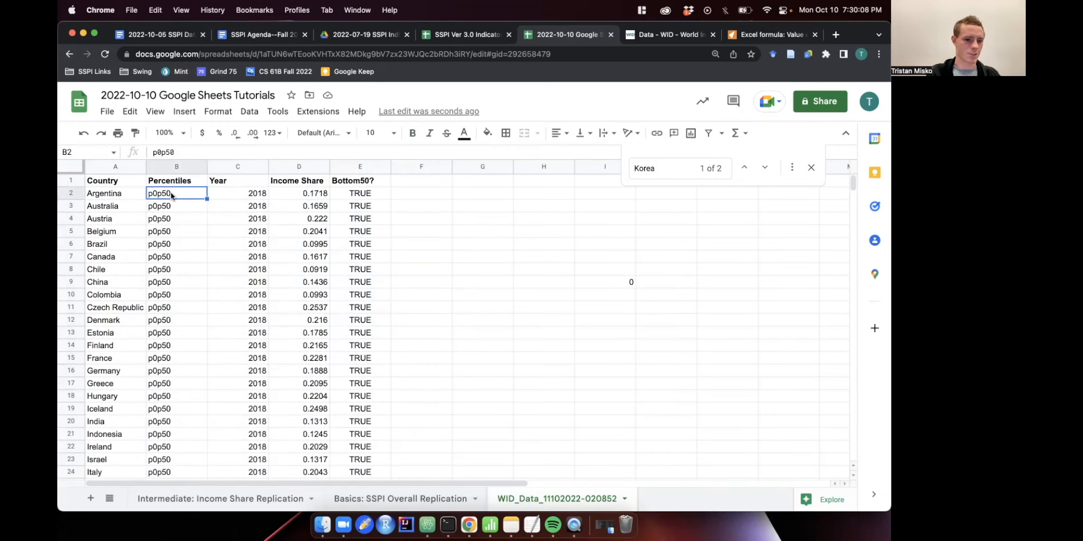
pyautogui.click(161, 180)
pyautogui.scroll(-10, 161, 179)
pyautogui.scroll(10, 160, 179)
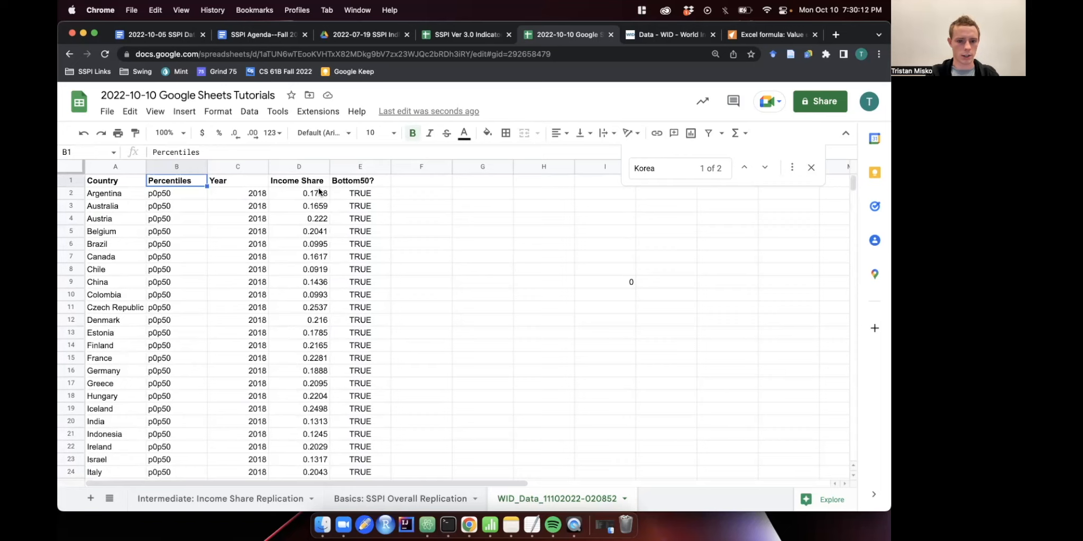
pyautogui.click(368, 198)
pyautogui.scroll(-6, 277, 258)
pyautogui.scroll(7, 196, 229)
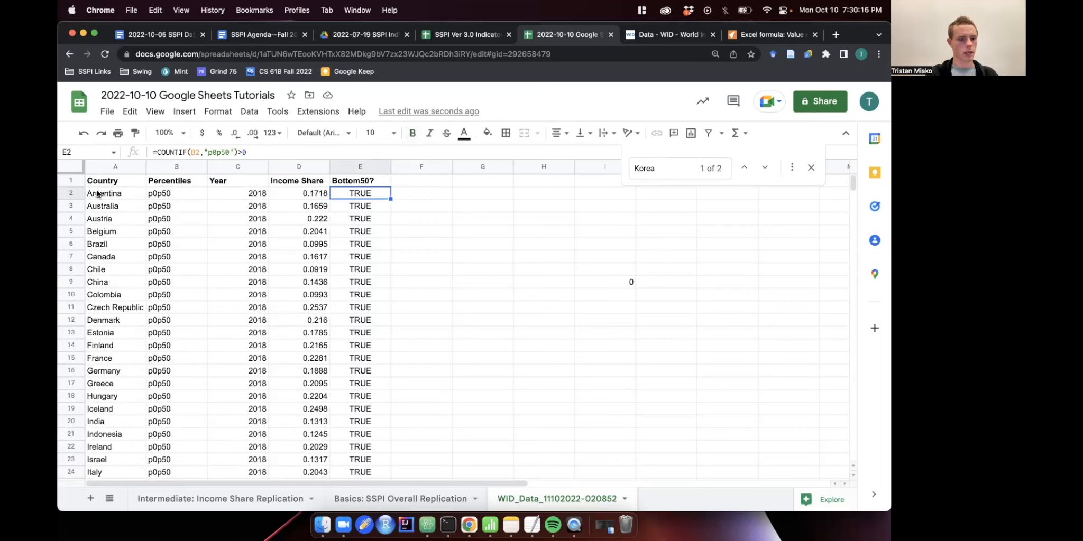
# Move the p90p100 block A51:E99 next to the p0p50 rows so that it starts in cell F2.
pyautogui.scroll(-14, 158, 407)
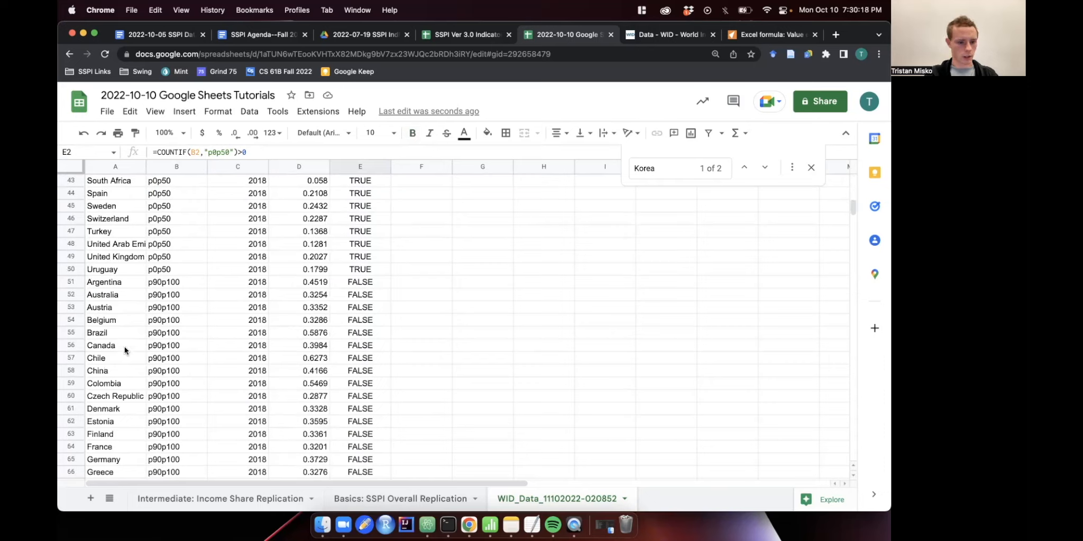
pyautogui.moveTo(112, 288); pyautogui.dragTo(357, 249)
pyautogui.scroll(20, 357, 249)
pyautogui.scroll(-8, 386, 219)
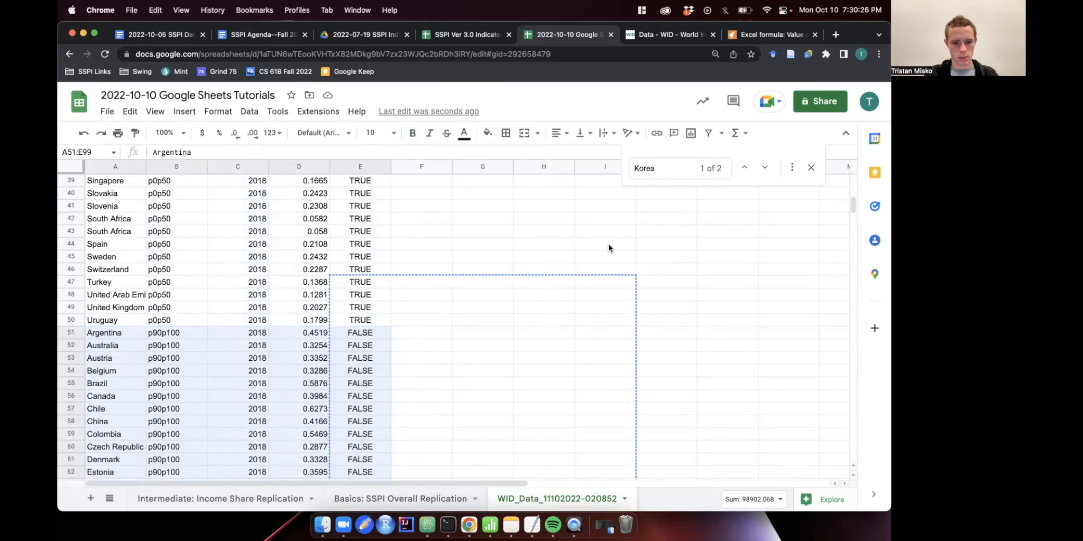
pyautogui.scroll(11, 608, 244)
pyautogui.moveTo(639, 142); pyautogui.dragTo(583, 194)
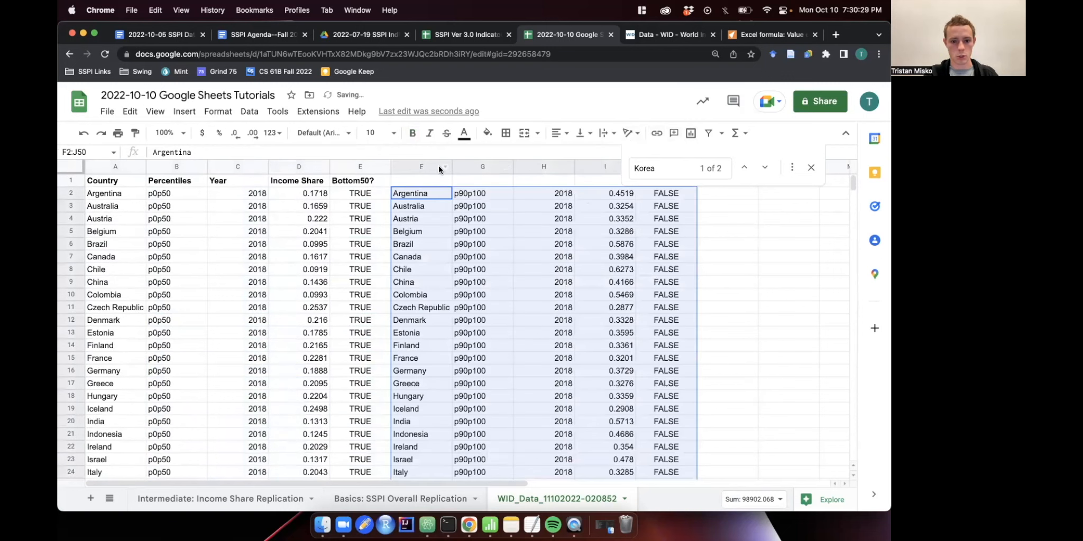
# Enter the header Top 10 in cell I1 above the p90p100 income share values.
pyautogui.click(424, 180)
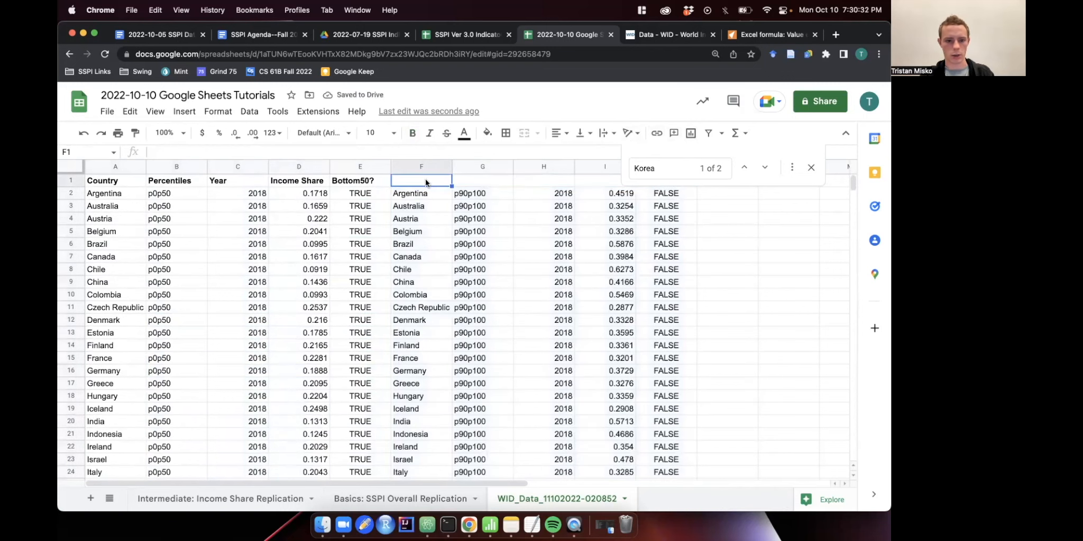
pyautogui.click(607, 182)
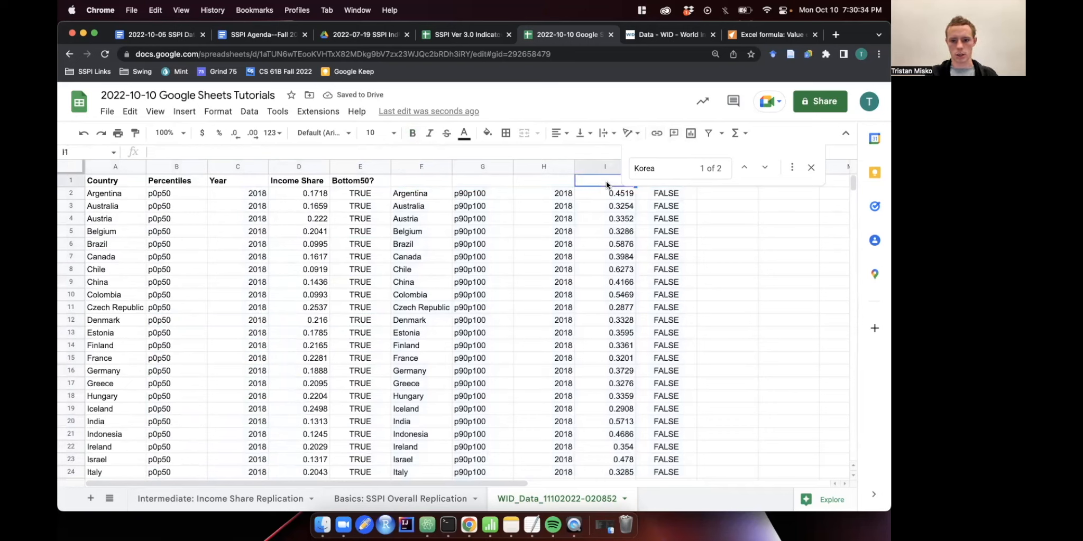
pyautogui.write('Top 10')
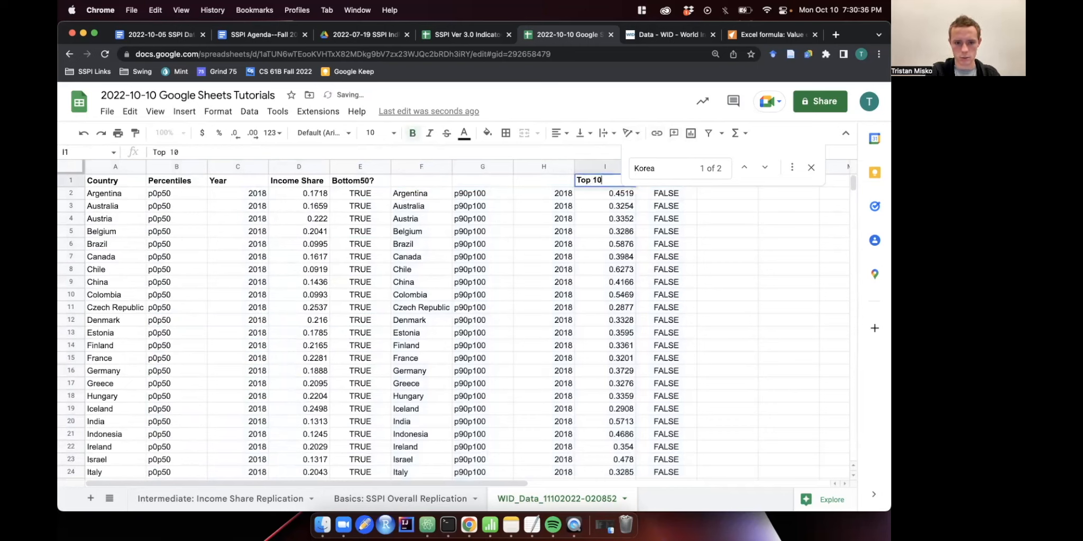
pyautogui.click(592, 196)
# Delete the Bottom50? column E and the column of FALSE flags beside the Top 10 values.
pyautogui.click(353, 183)
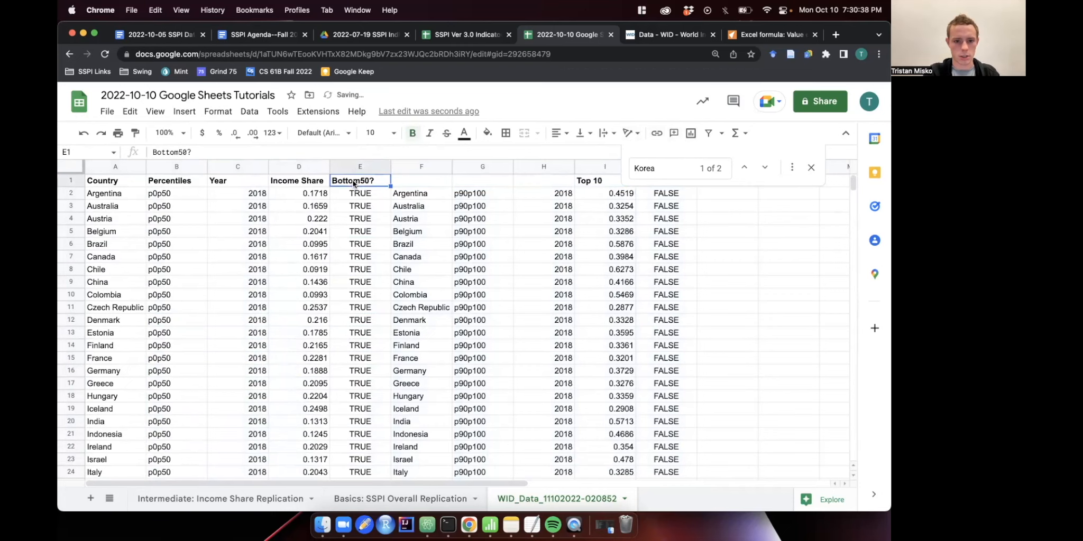
pyautogui.rightClick(359, 167)
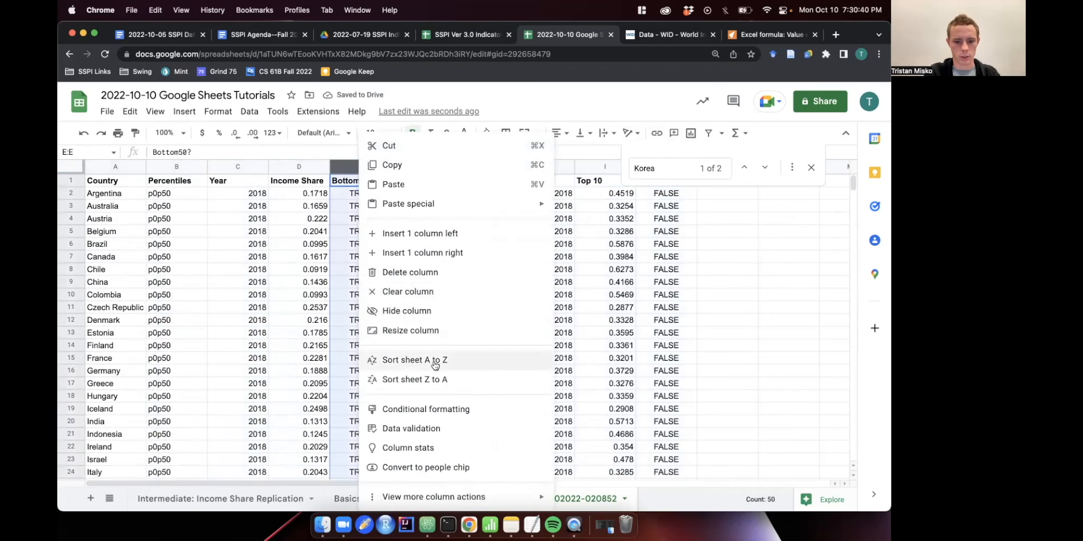
pyautogui.click(447, 274)
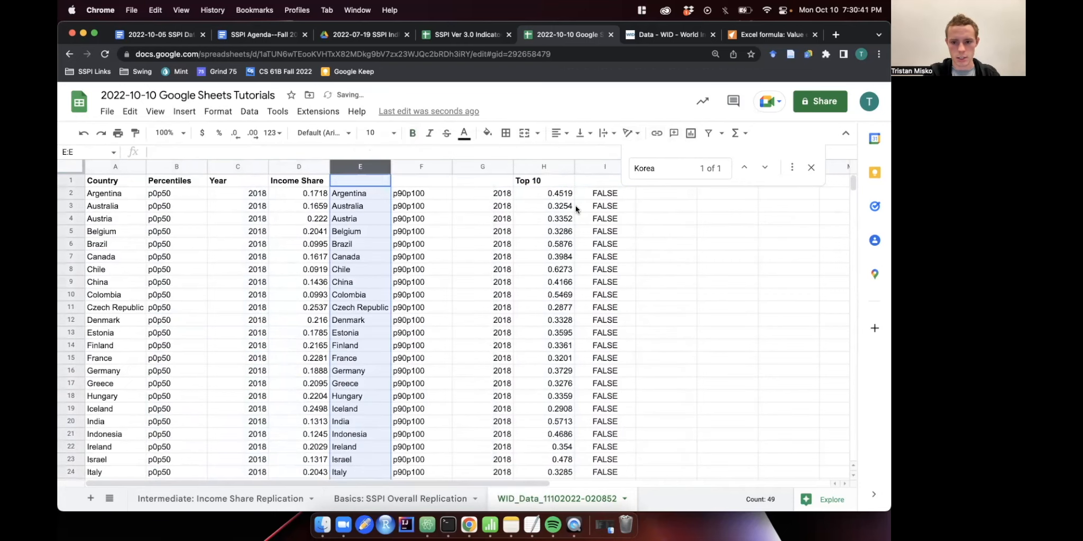
pyautogui.click(587, 168)
pyautogui.rightClick(587, 168)
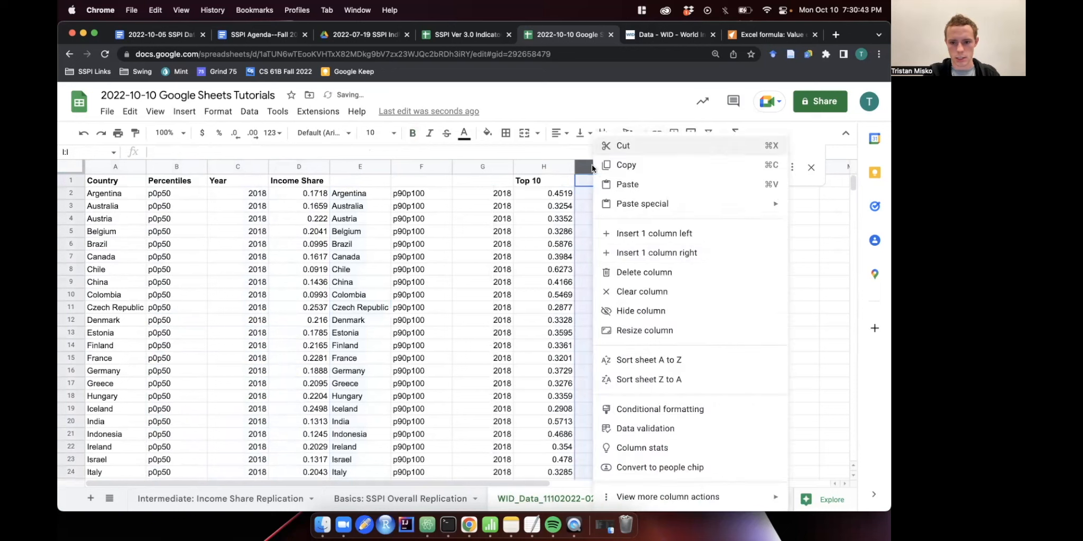
pyautogui.click(669, 273)
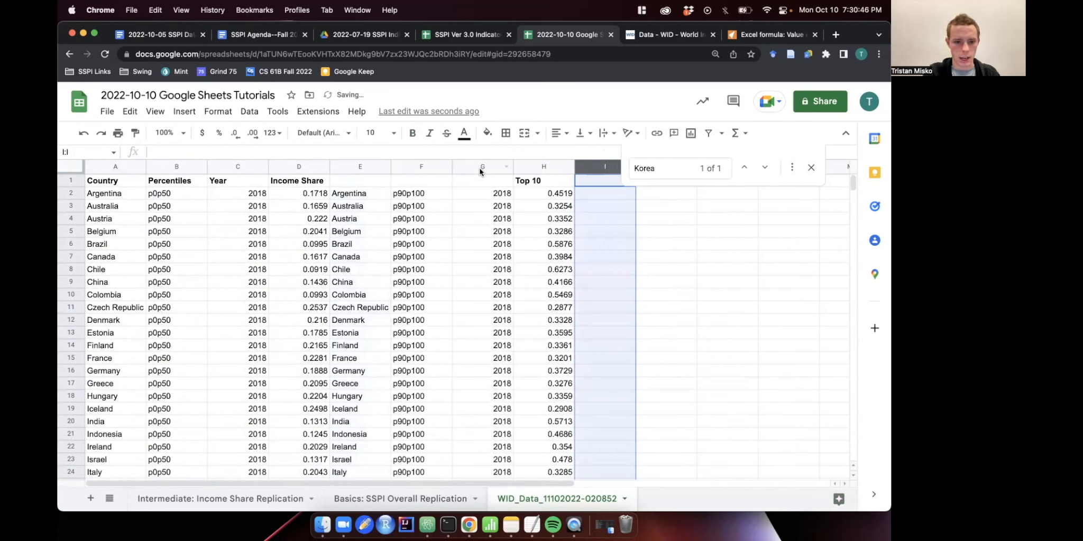
# Delete columns E to G, which hold the duplicate countries, the p90p100 labels and the repeated years.
pyautogui.scroll(-10, 367, 243)
pyautogui.scroll(10, 367, 243)
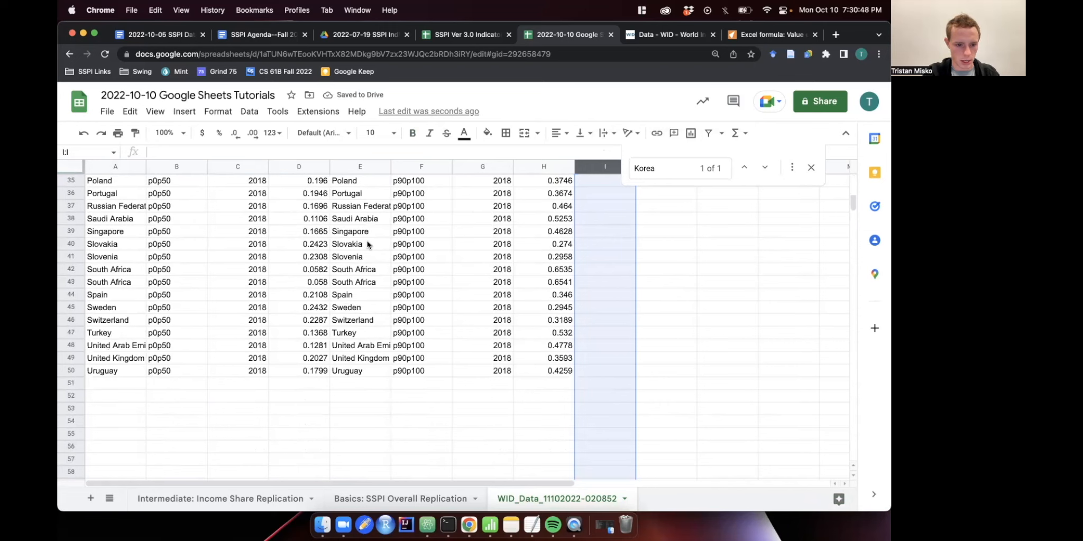
pyautogui.click(360, 163)
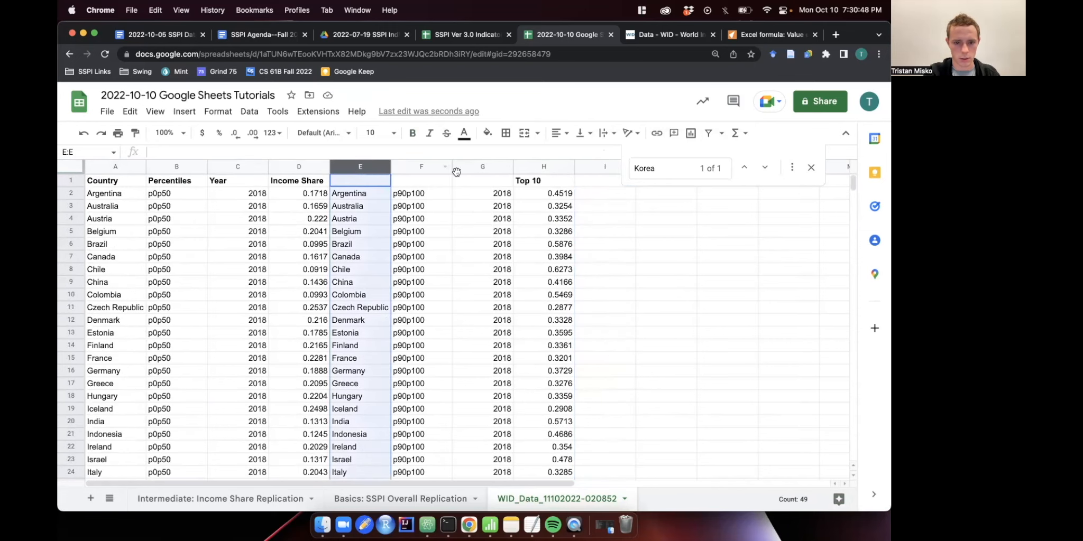
pyautogui.keyDown('shift'); pyautogui.click(485, 163); pyautogui.keyUp('shift')
pyautogui.rightClick(485, 162)
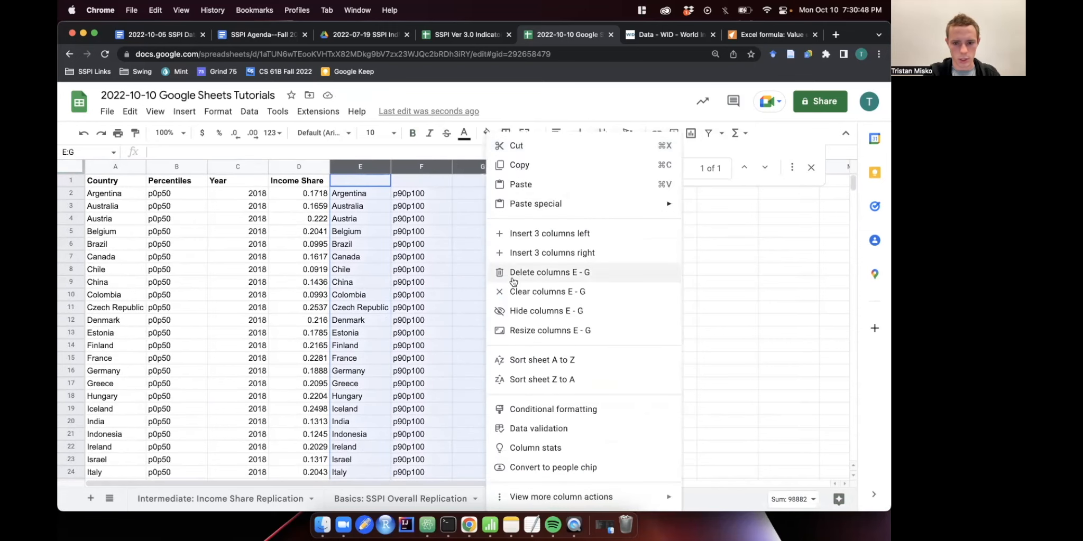
pyautogui.click(559, 281)
# Delete the Percentiles column and move the Year column to column E, leaving column D empty after Top 10.
pyautogui.click(184, 167)
pyautogui.rightClick(184, 167)
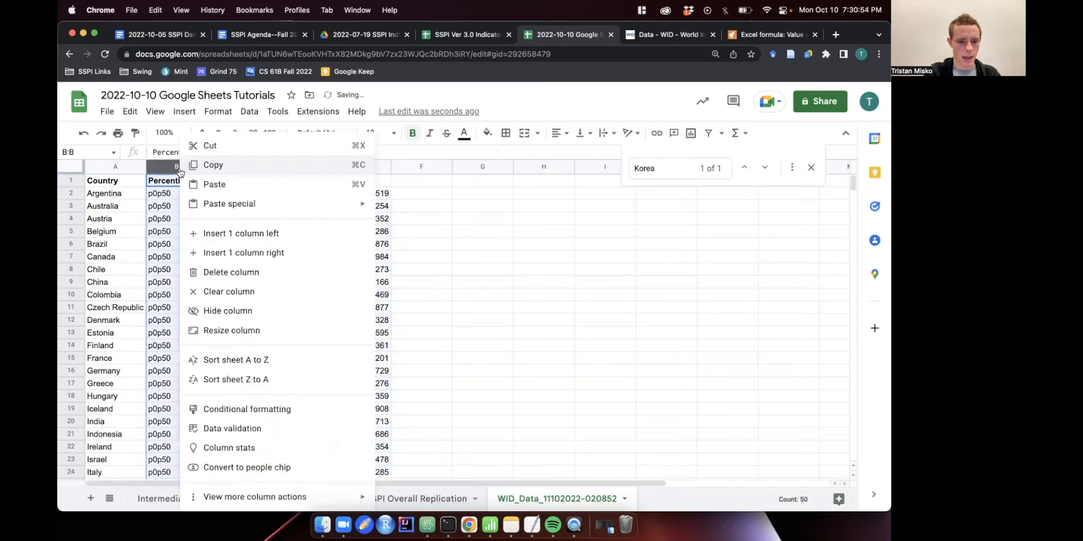
pyautogui.click(262, 272)
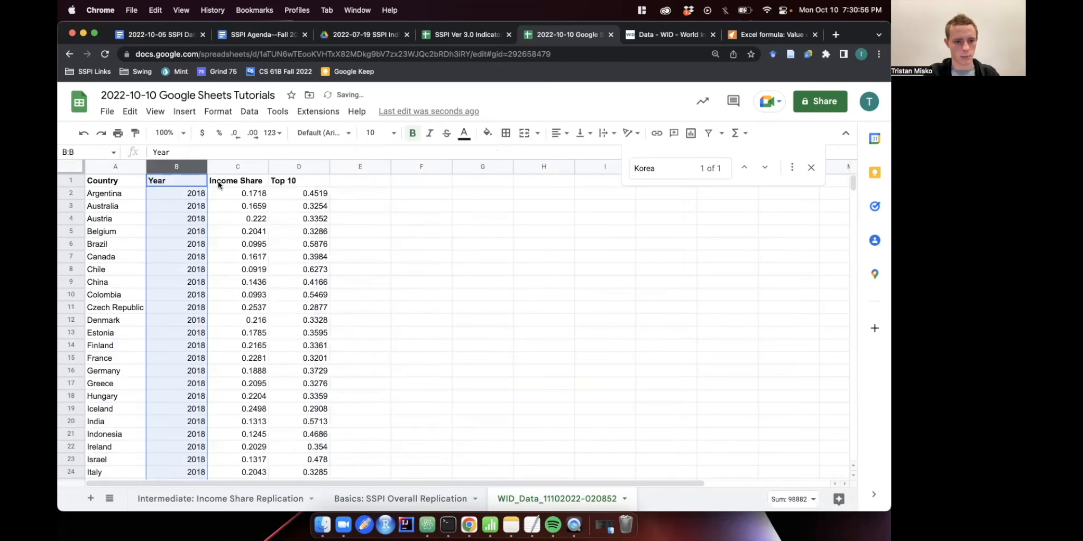
pyautogui.moveTo(201, 167); pyautogui.dragTo(341, 167)
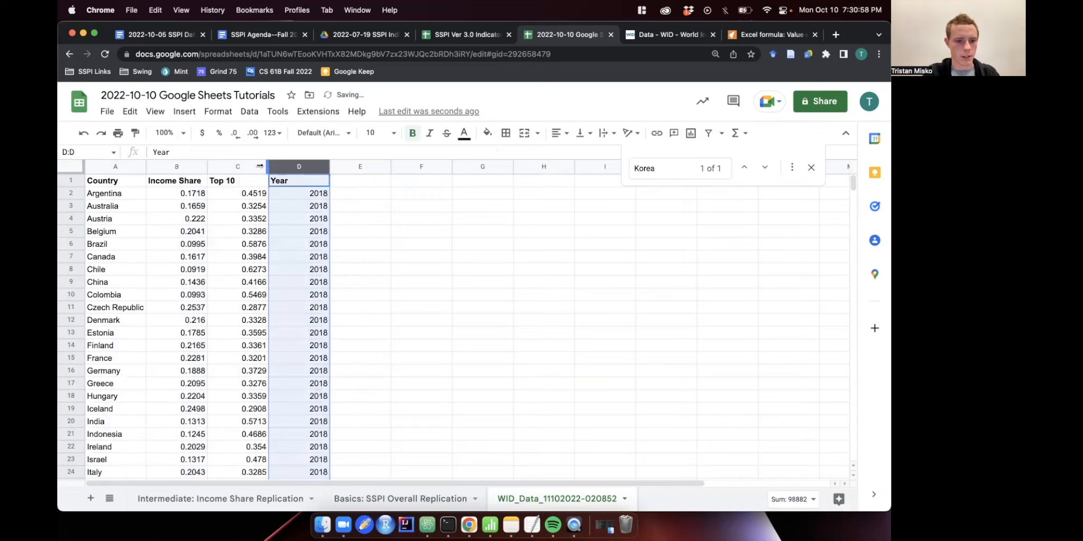
pyautogui.moveTo(269, 167); pyautogui.dragTo(381, 167)
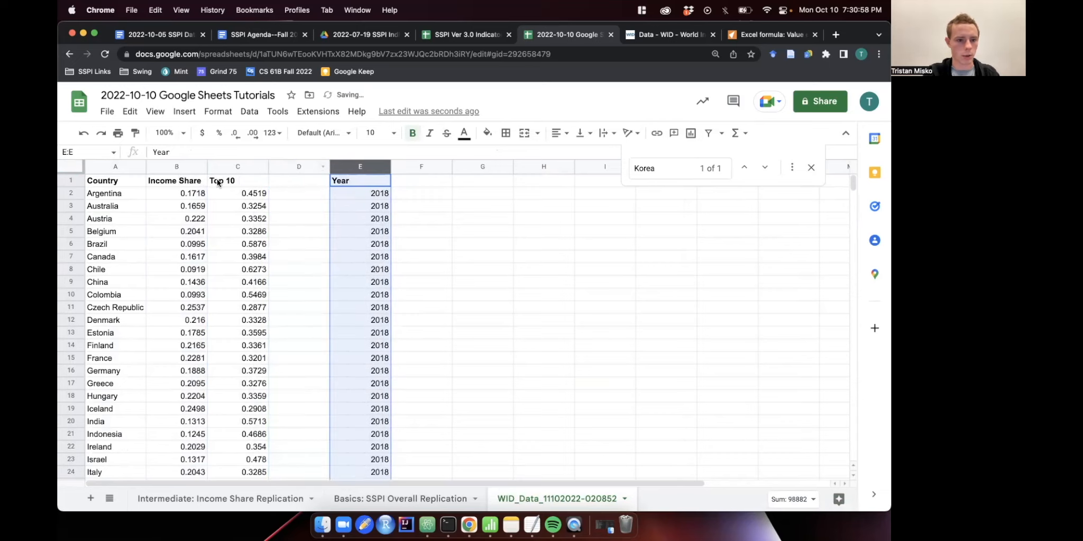
# Rename the Income Share header in cell B1 as Bottom 50.
pyautogui.click(199, 183)
pyautogui.click(209, 151)
pyautogui.press('super+a')
pyautogui.write('Bottom 50')
pyautogui.press('Return')
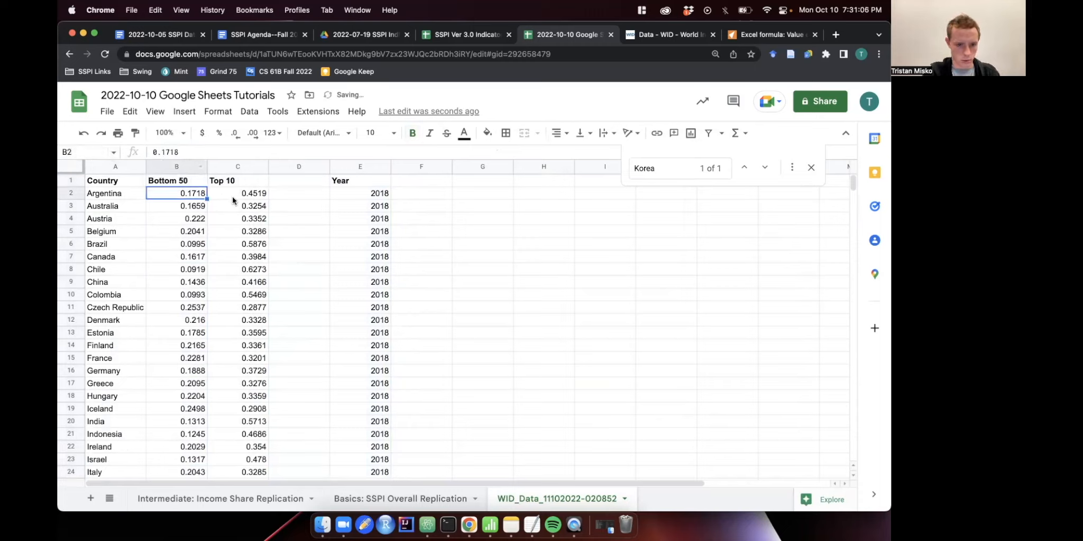
# Enter the formula =B2/C2 in cell D2 and autofill it down column D for all countries.
pyautogui.click(292, 193)
pyautogui.write('=')
pyautogui.click(201, 194)
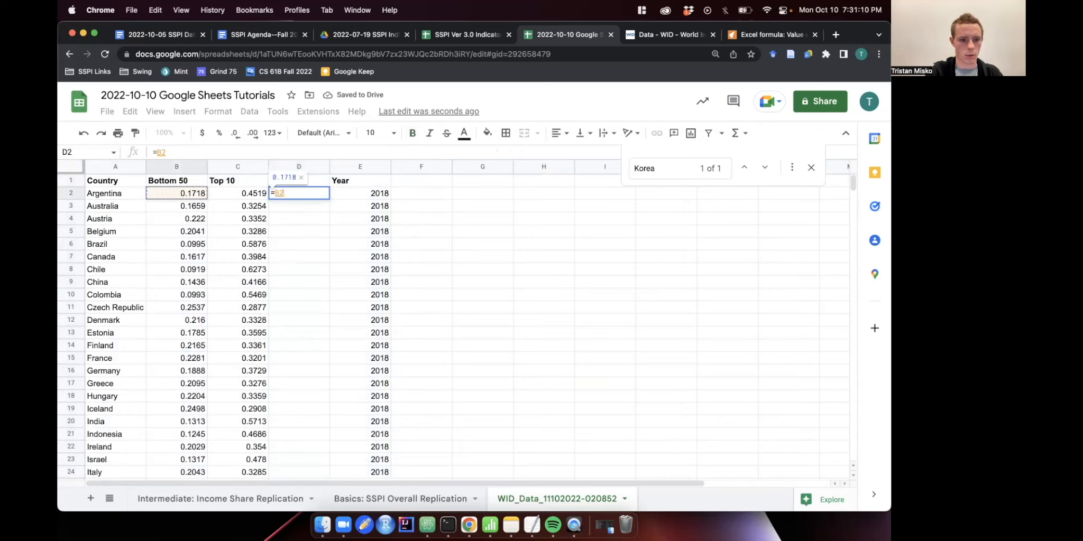
pyautogui.write('/')
pyautogui.click(256, 197)
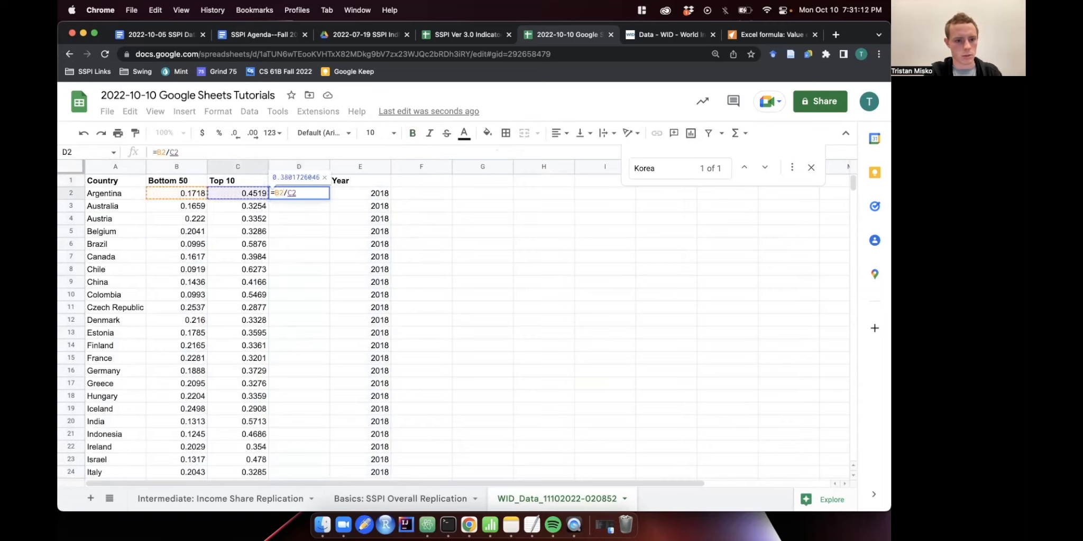
pyautogui.press('Return')
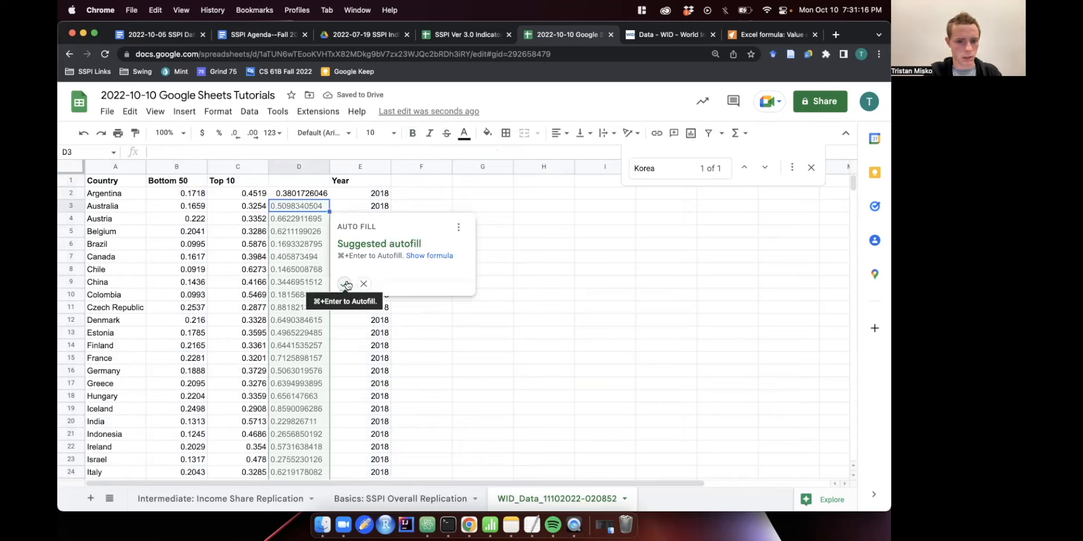
pyautogui.click(346, 284)
# Enter the header Income Share Ratio in cell D1, make it bold and widen column D to fit it.
pyautogui.click(301, 177)
pyautogui.click(155, 152)
pyautogui.write('Income Share Ratio')
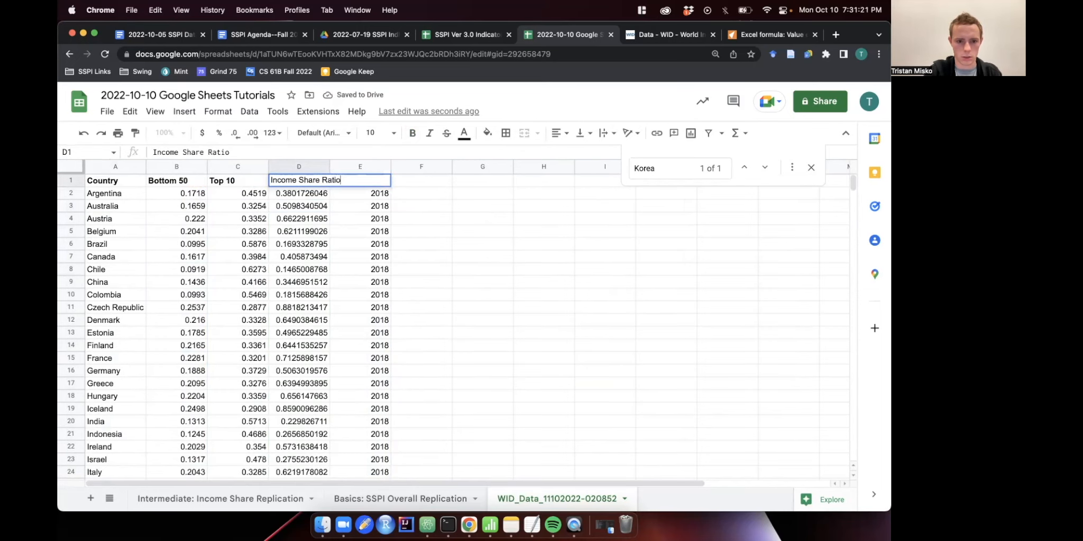
pyautogui.press('Return')
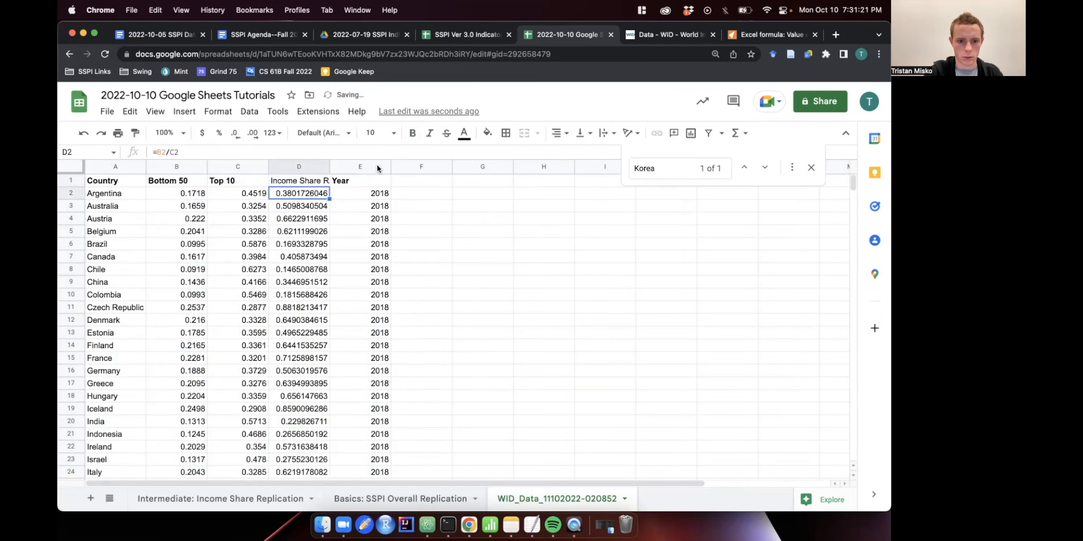
pyautogui.doubleClick(330, 167)
pyautogui.click(326, 181)
pyautogui.press('super+b')
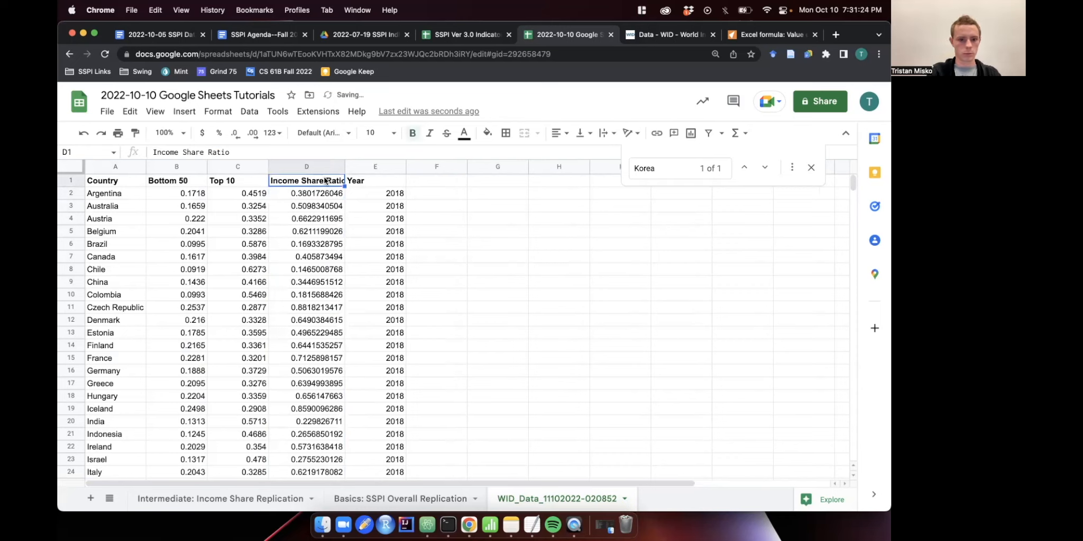
pyautogui.click(348, 166)
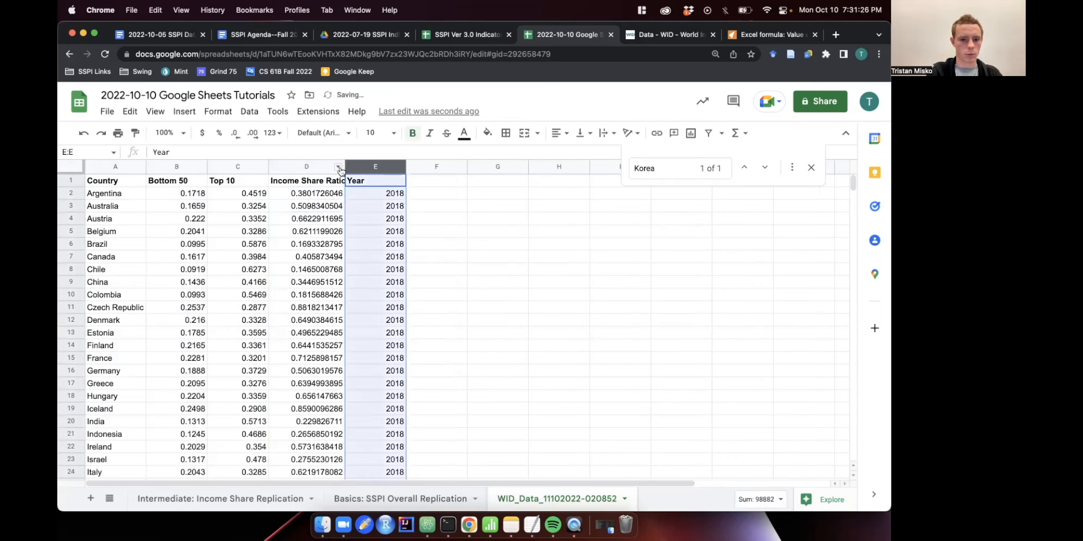
pyautogui.moveTo(344, 167)
pyautogui.mouseDown()
pyautogui.moveTo(386, 166)
pyautogui.moveTo(350, 166)
pyautogui.mouseUp()
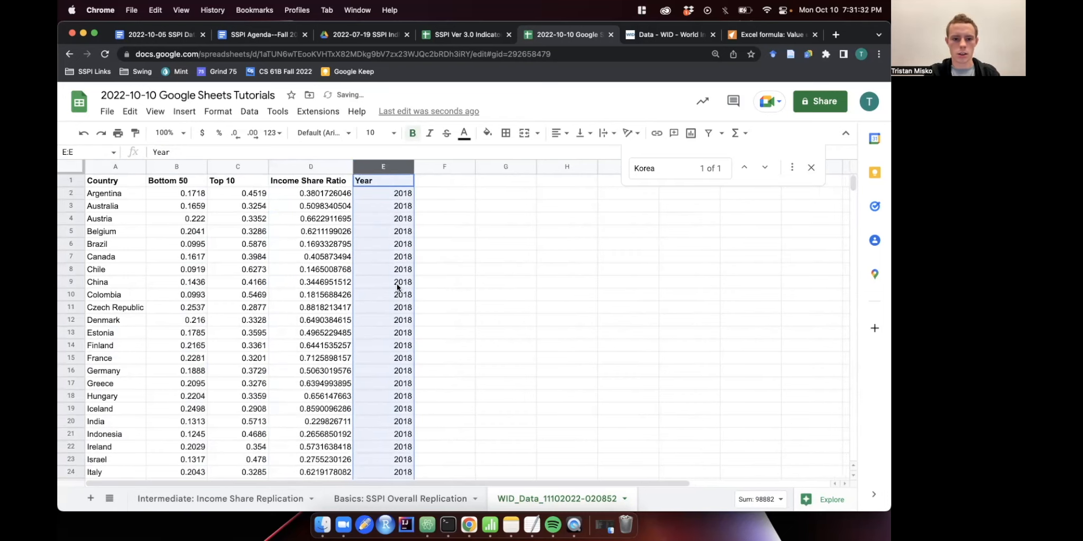
pyautogui.click(431, 235)
# Format the Bottom 50, Top 10 and Income Share Ratio values in B2:D50 to three decimal places.
pyautogui.click(310, 199)
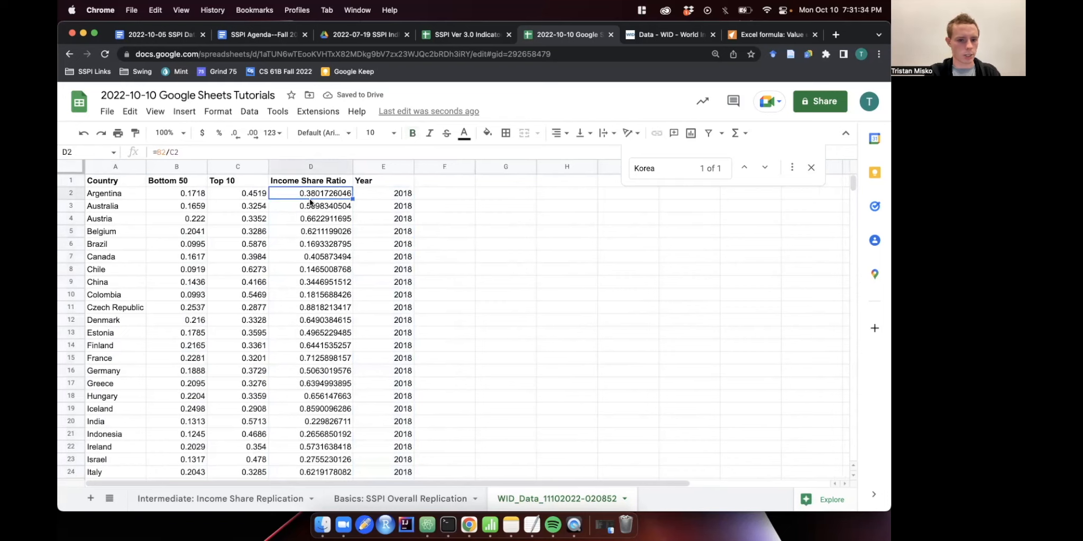
pyautogui.moveTo(313, 197); pyautogui.dragTo(286, 380)
pyautogui.scroll(10, 244, 278)
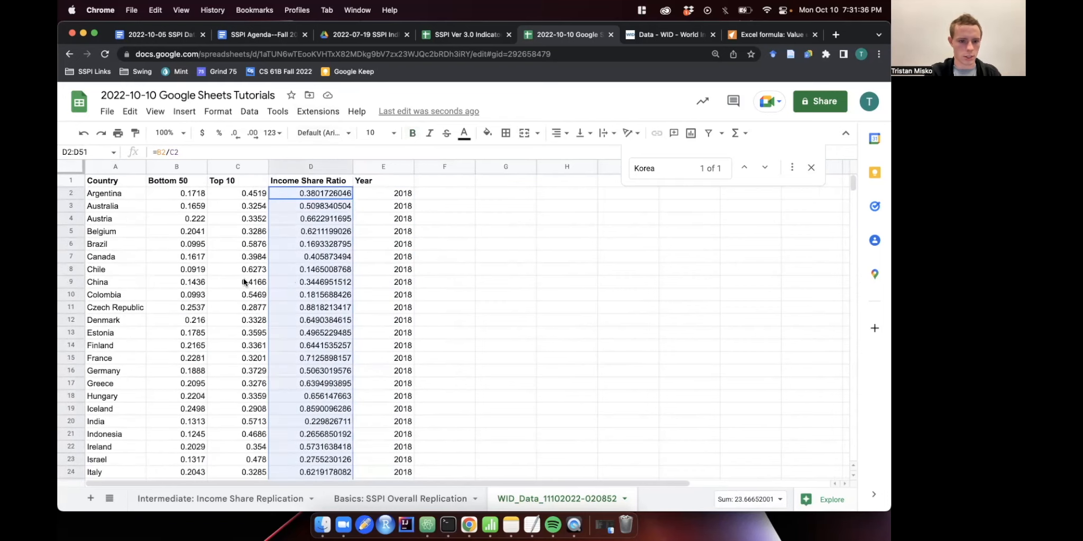
pyautogui.moveTo(185, 197); pyautogui.dragTo(351, 437)
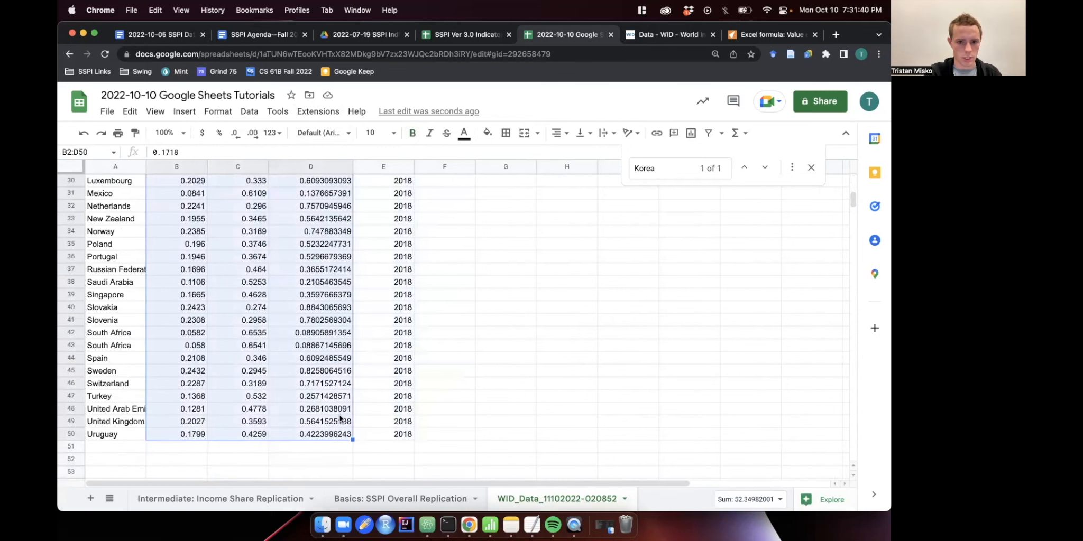
pyautogui.click(235, 134)
pyautogui.click(235, 133)
pyautogui.click(252, 133)
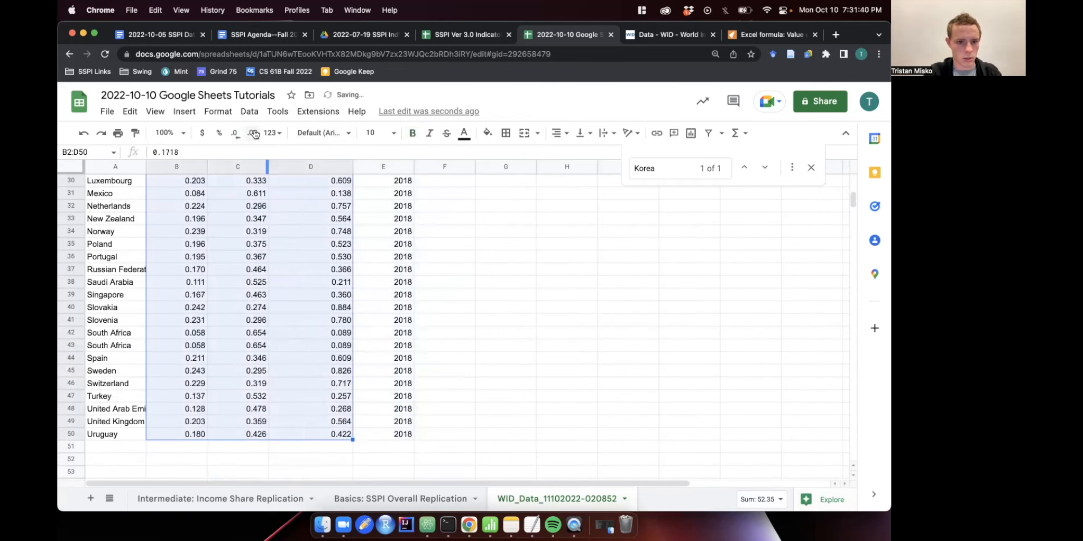
pyautogui.scroll(5, 361, 269)
pyautogui.scroll(3, 361, 269)
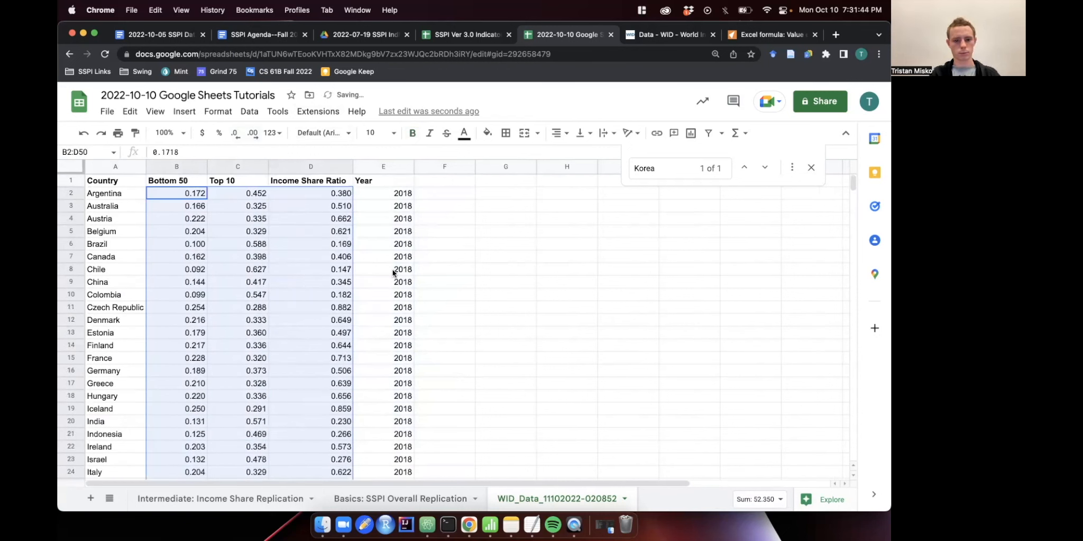
pyautogui.click(447, 256)
# Go to the Intermediate: Income Share Replication sheet and select cell C2, the first one under Indicator Score.
pyautogui.click(373, 181)
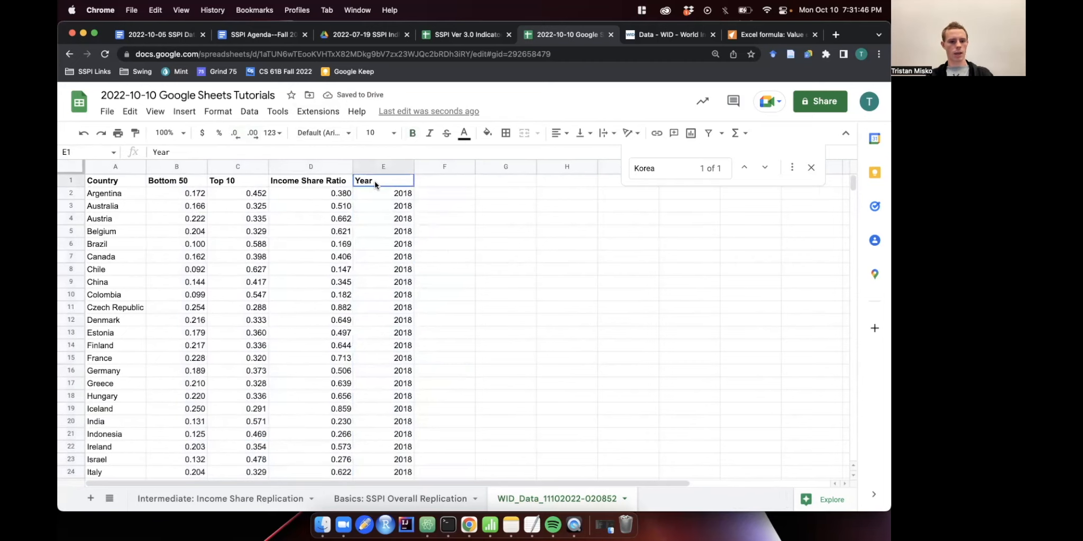
pyautogui.click(311, 182)
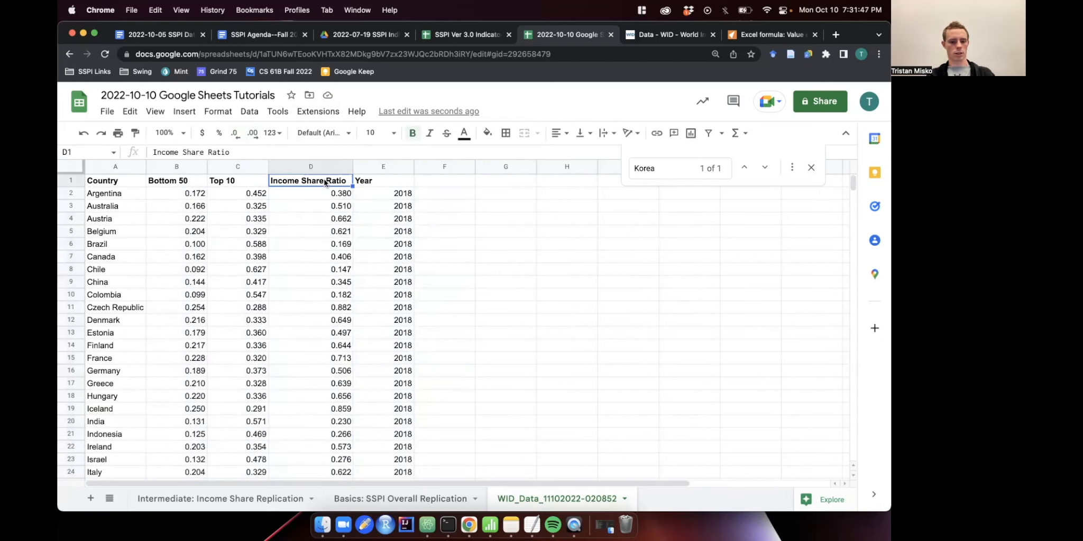
pyautogui.click(295, 499)
pyautogui.scroll(5, 278, 347)
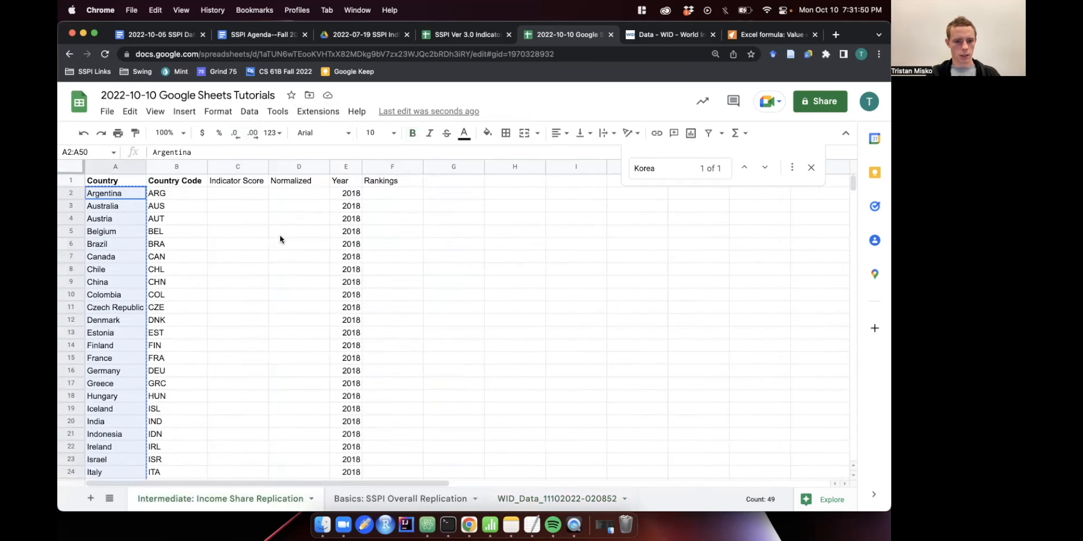
pyautogui.click(228, 195)
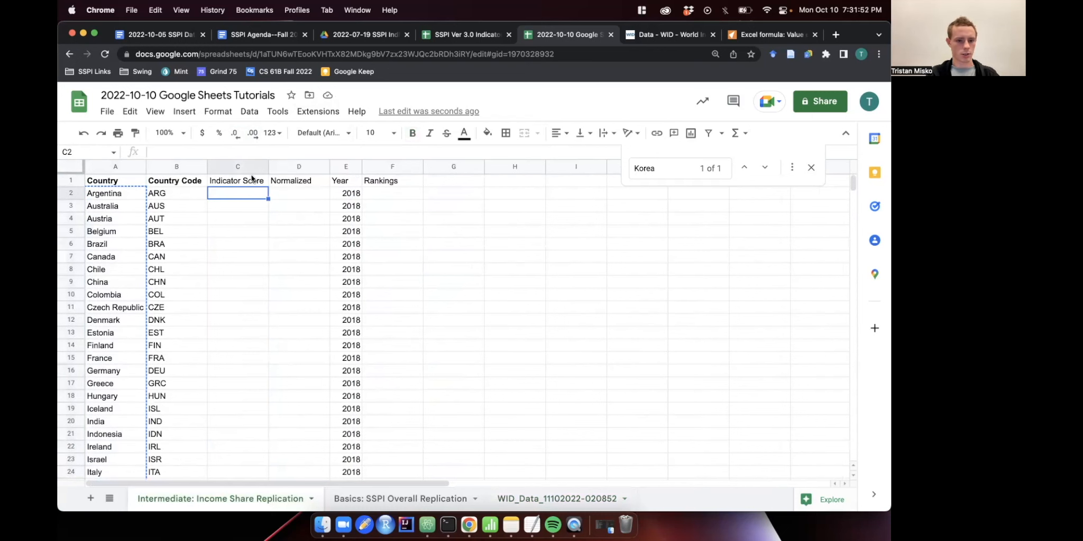
# Open the MS: Inequality sheet of the SSPI Ver 3.0 Indicator and Outcome Data spreadsheet and examine its Income Share Ratio column.
pyautogui.click(472, 34)
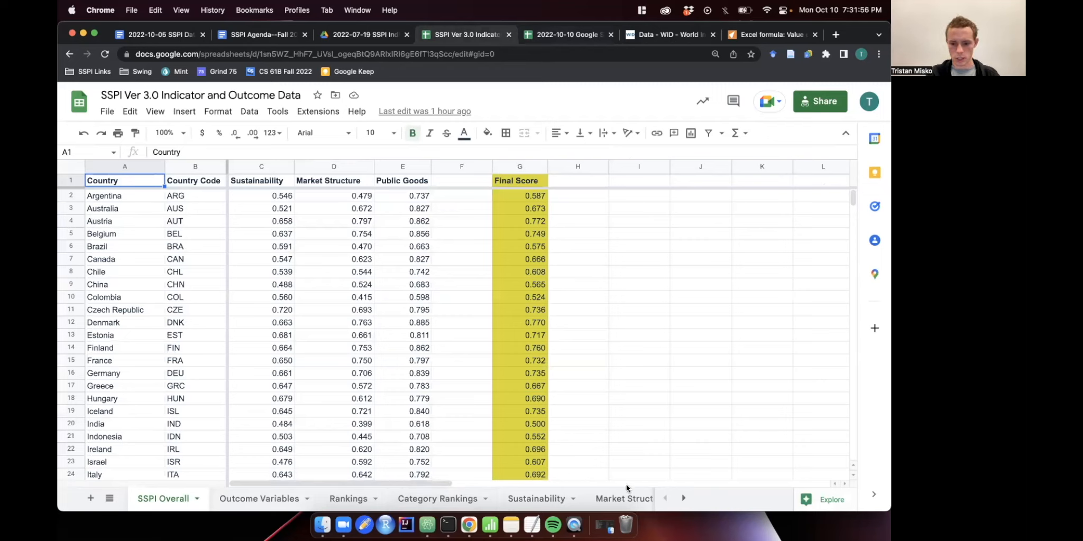
pyautogui.hscroll(10, 617, 499)
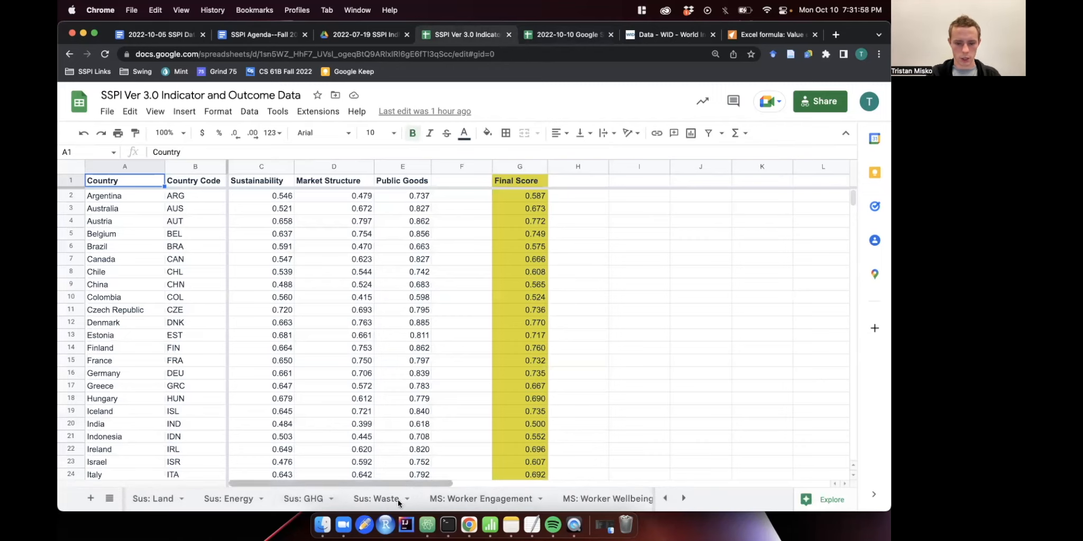
pyautogui.hscroll(3, 400, 500)
pyautogui.hscroll(10, 399, 499)
pyautogui.hscroll(-5, 399, 496)
pyautogui.hscroll(2, 310, 499)
pyautogui.click(193, 501)
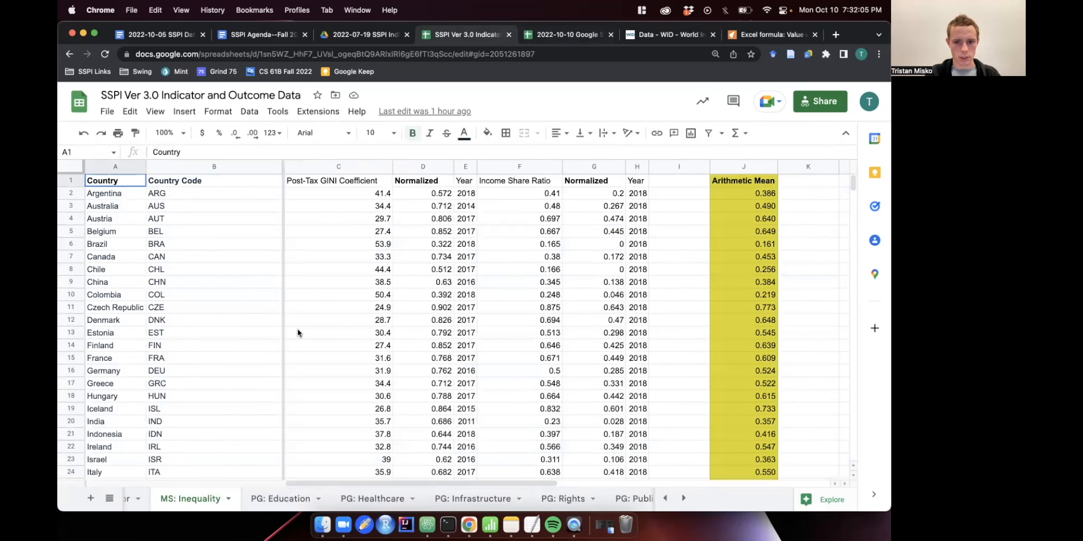
pyautogui.click(532, 202)
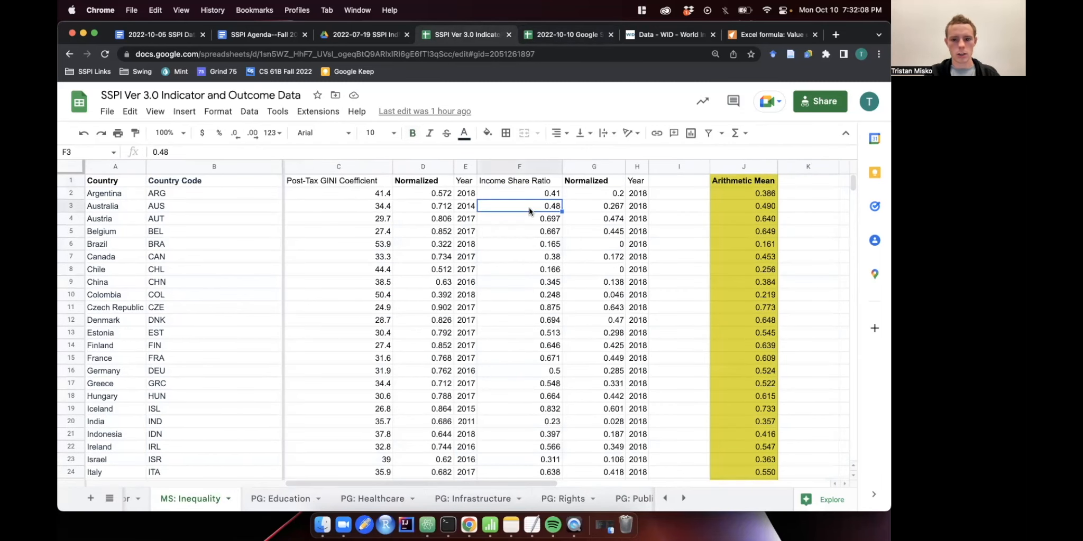
pyautogui.click(523, 218)
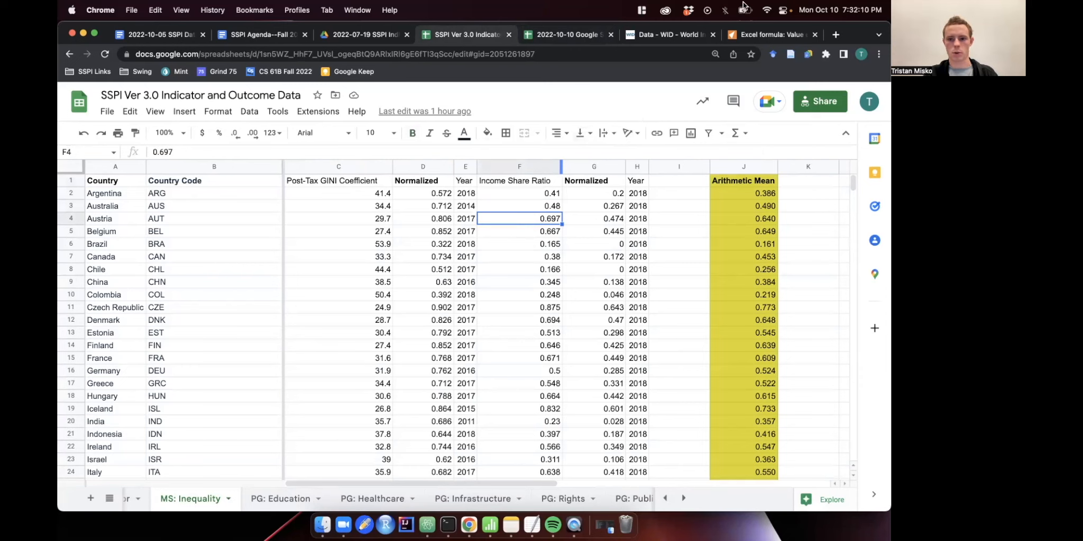
# Return to the WID data sheet of the Google Sheets Tutorials spreadsheet and examine the Income Share Ratio formulas and their source values.
pyautogui.click(642, 36)
pyautogui.click(572, 37)
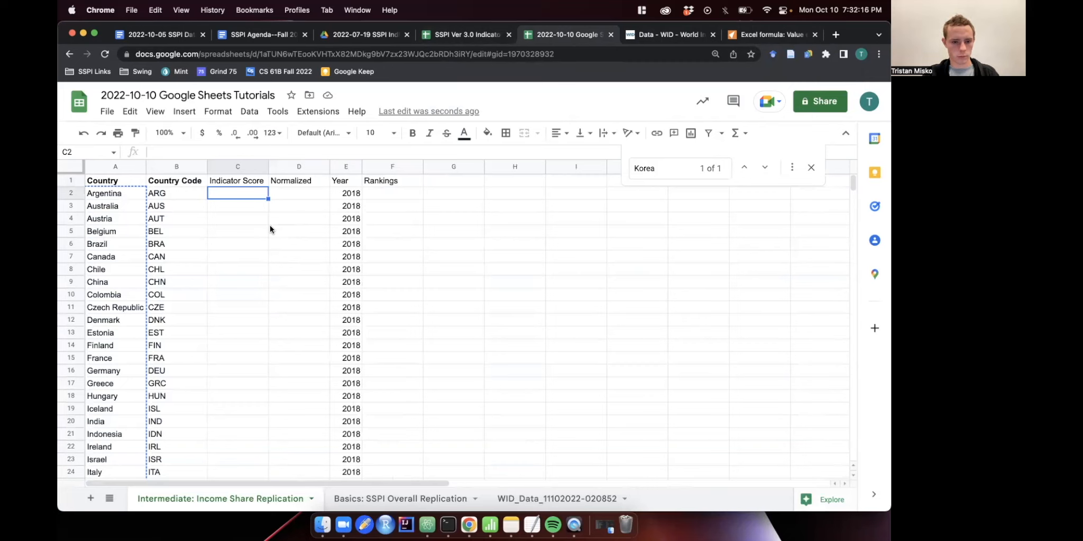
pyautogui.click(530, 498)
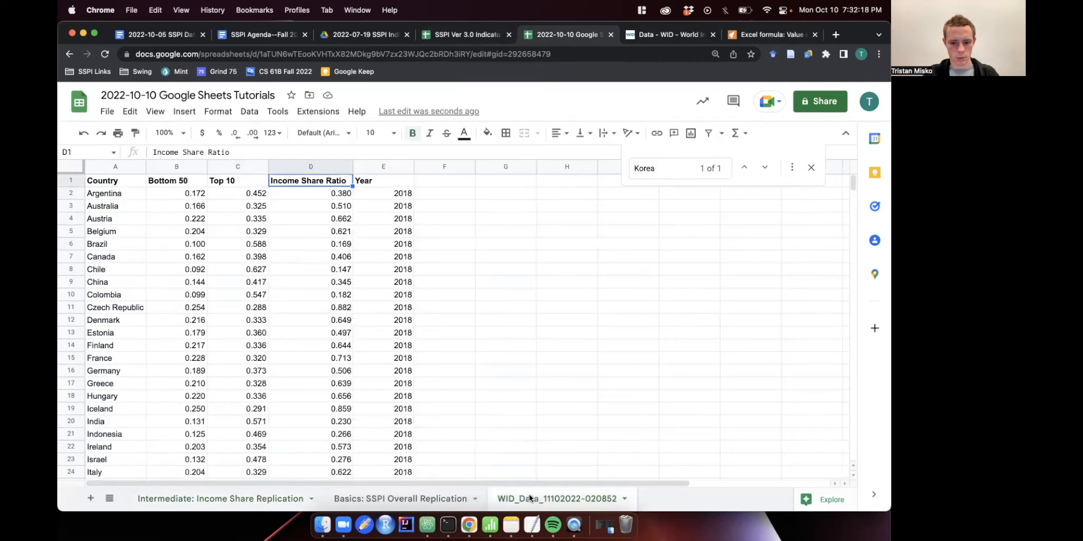
pyautogui.click(204, 193)
pyautogui.click(242, 195)
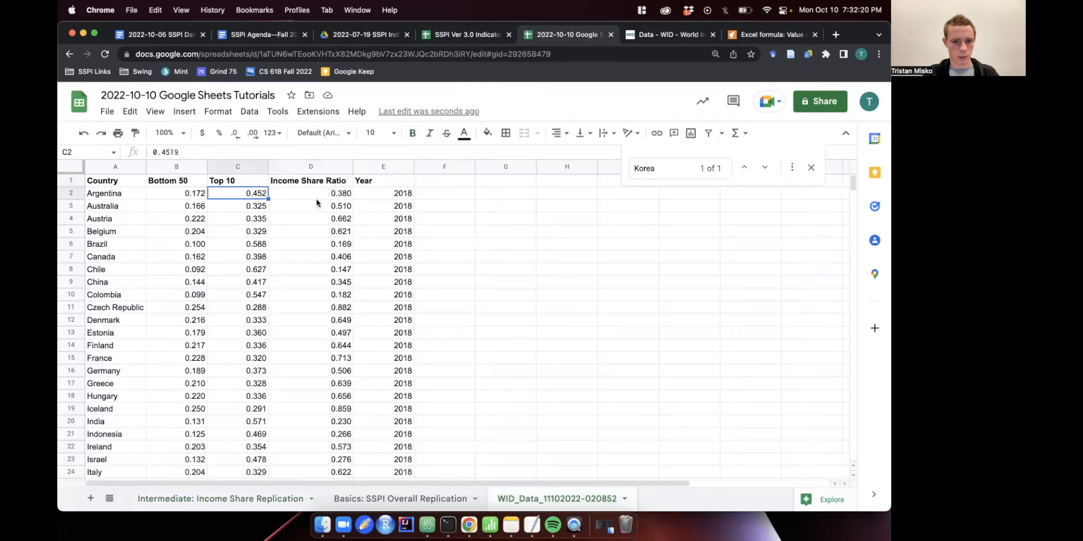
pyautogui.click(316, 197)
pyautogui.click(320, 209)
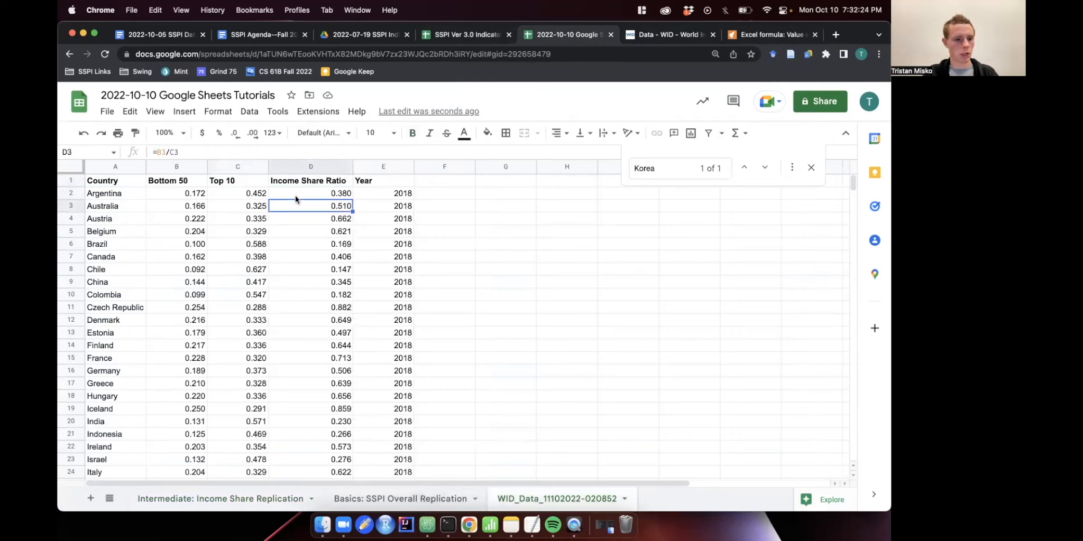
pyautogui.click(344, 221)
pyautogui.click(343, 196)
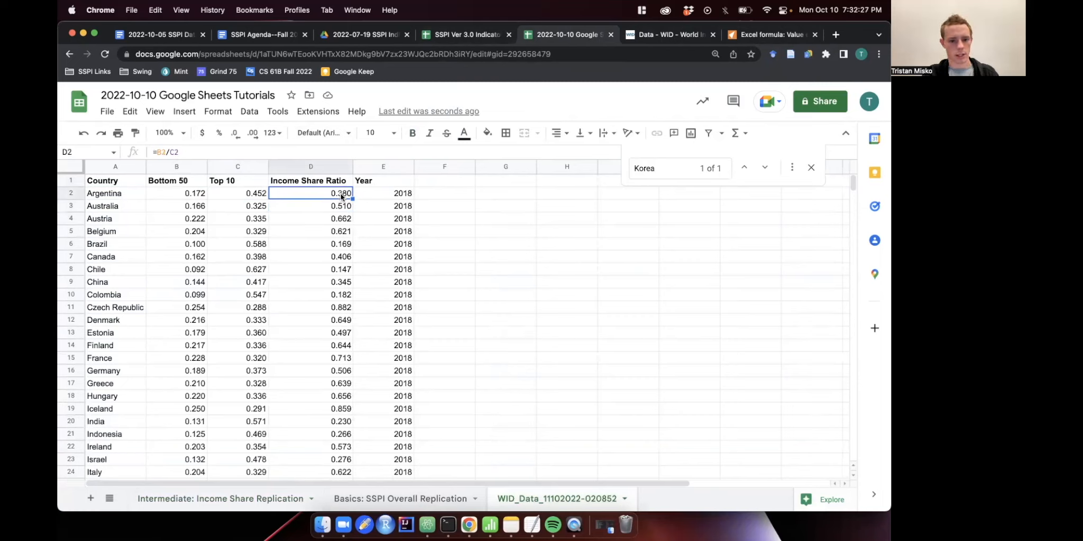
# Fit the width of the Year column E on the WID data sheet to its contents.
pyautogui.click(410, 167)
pyautogui.click(409, 168)
pyautogui.click(390, 167)
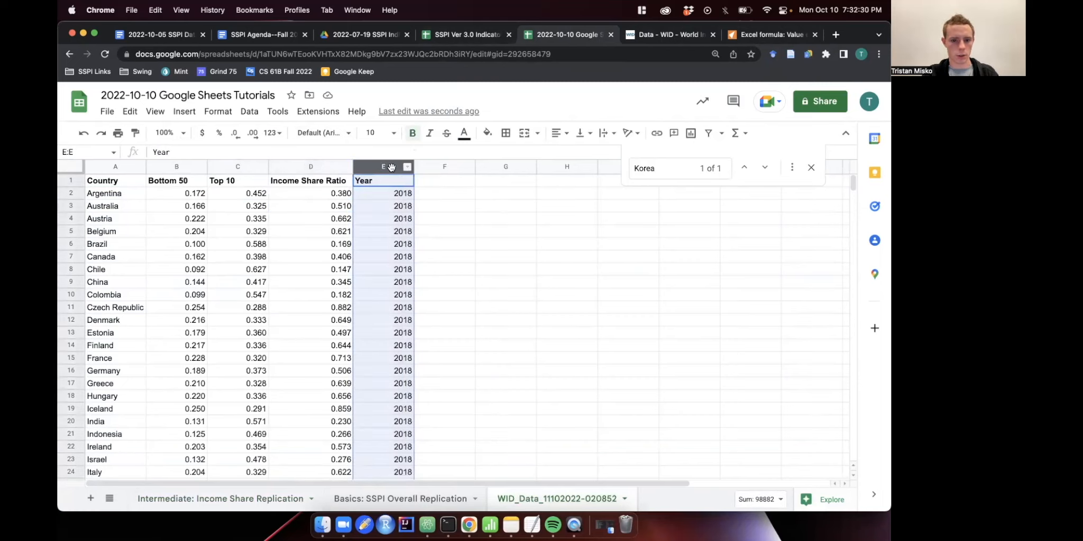
pyautogui.doubleClick(413, 166)
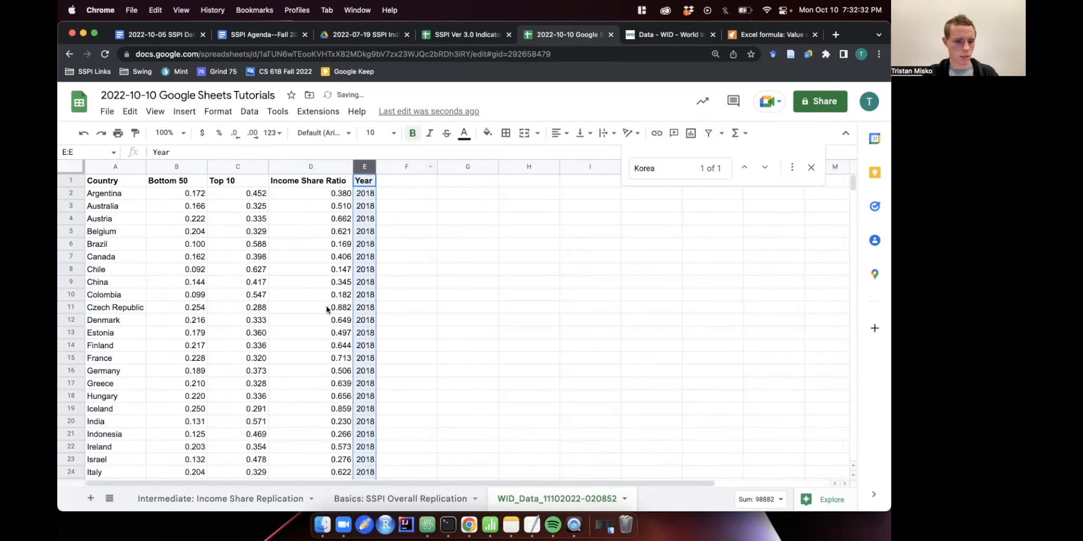
pyautogui.scroll(-2, 325, 306)
pyautogui.scroll(-2, 332, 410)
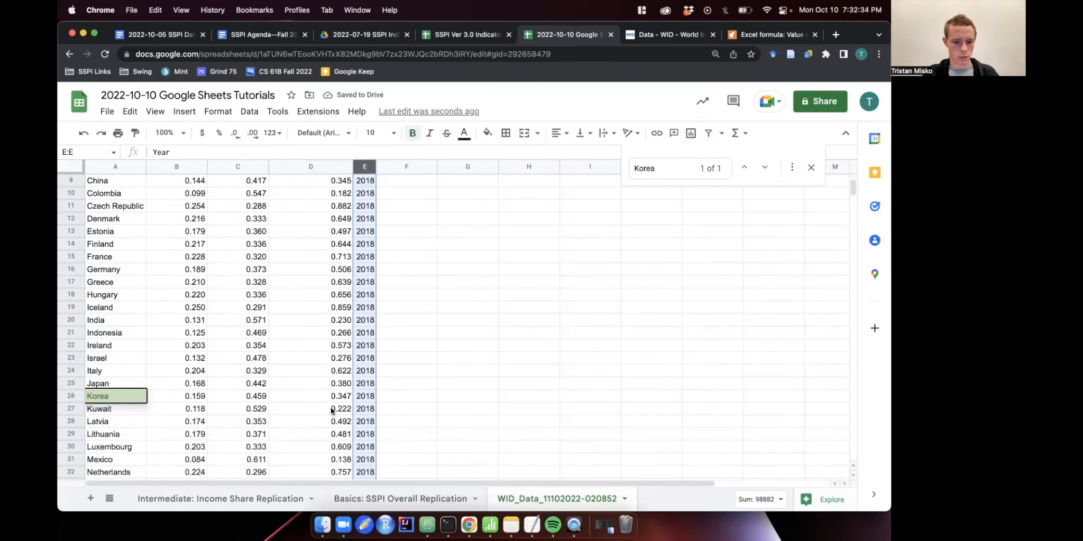
pyautogui.click(332, 410)
pyautogui.click(336, 396)
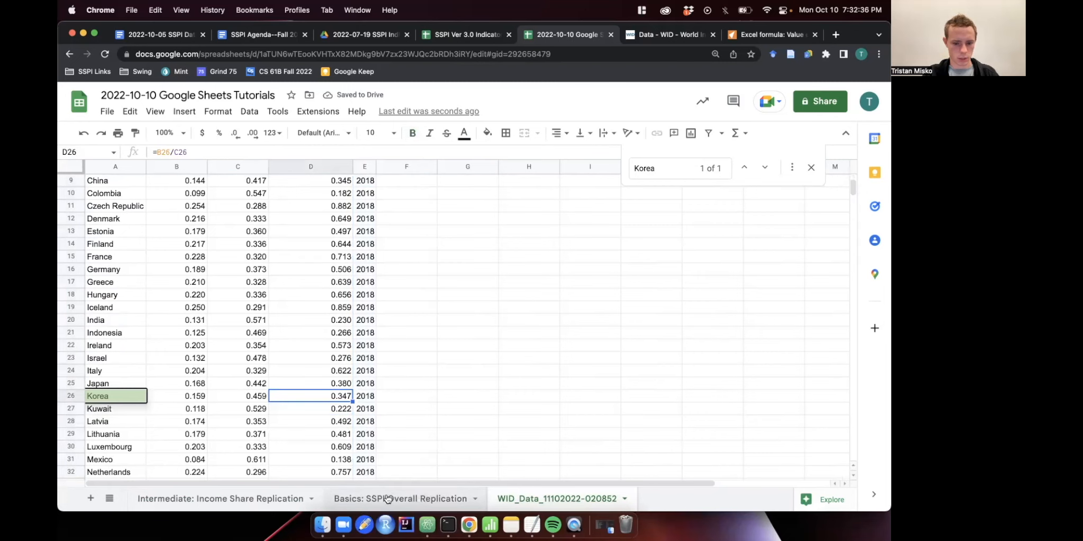
pyautogui.click(243, 499)
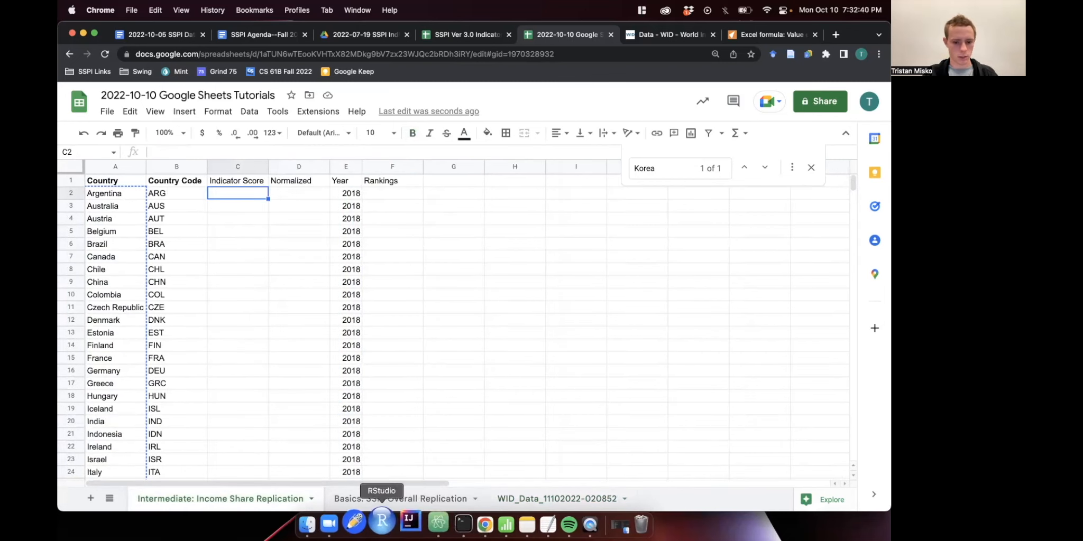
pyautogui.click(505, 499)
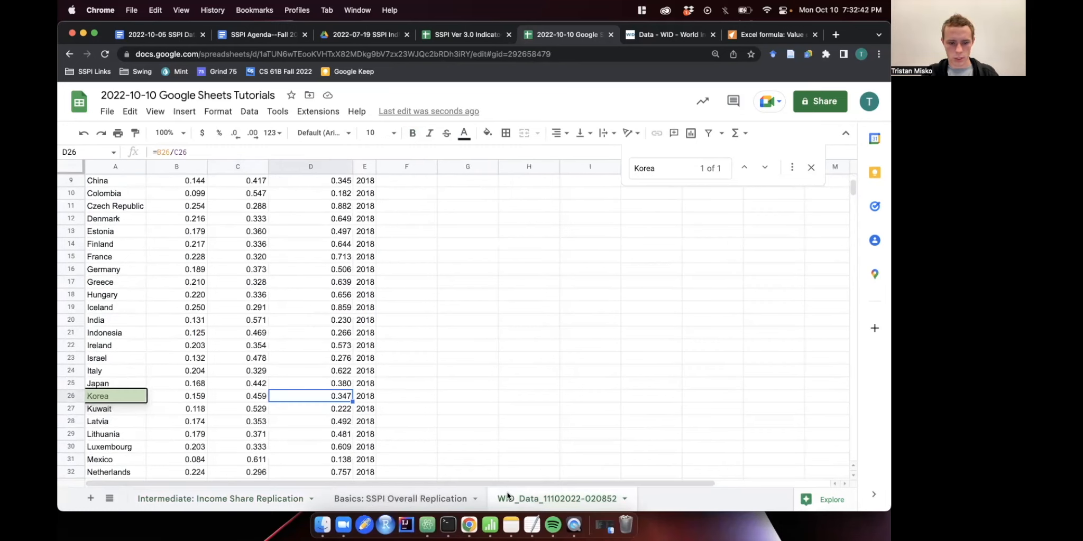
# Copy the income share ratios in D2:D50 of the WID data sheet and go to the Intermediate: Income Share Replication sheet.
pyautogui.scroll(3, 343, 391)
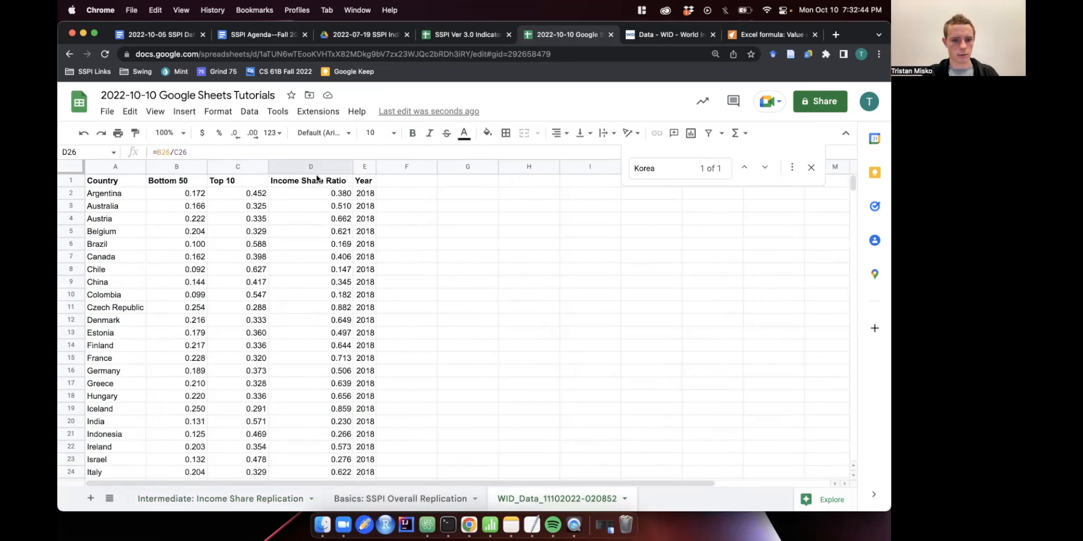
pyautogui.moveTo(318, 199); pyautogui.dragTo(332, 306)
pyautogui.scroll(14, 332, 307)
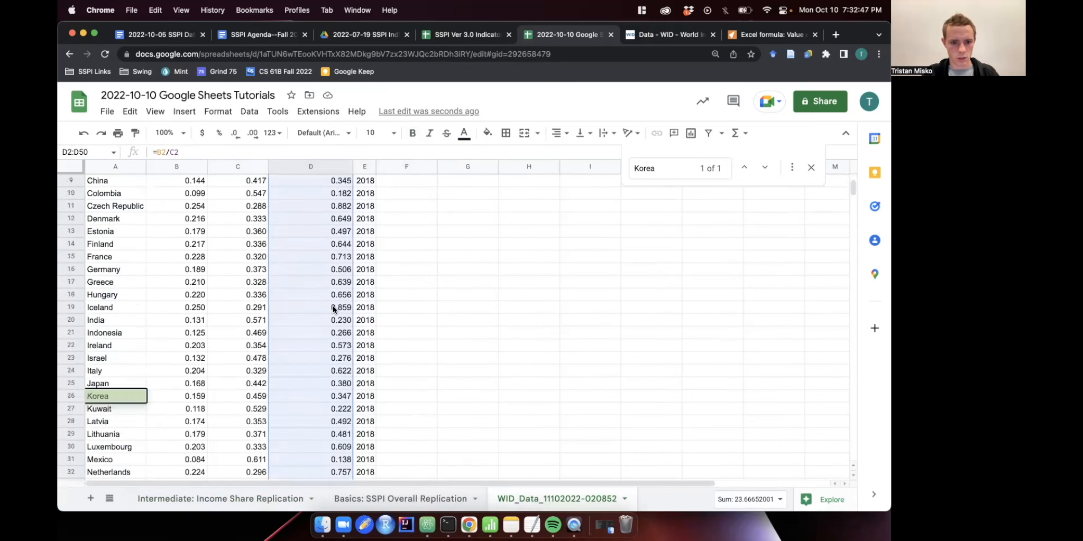
pyautogui.click(398, 500)
pyautogui.scroll(12, 386, 320)
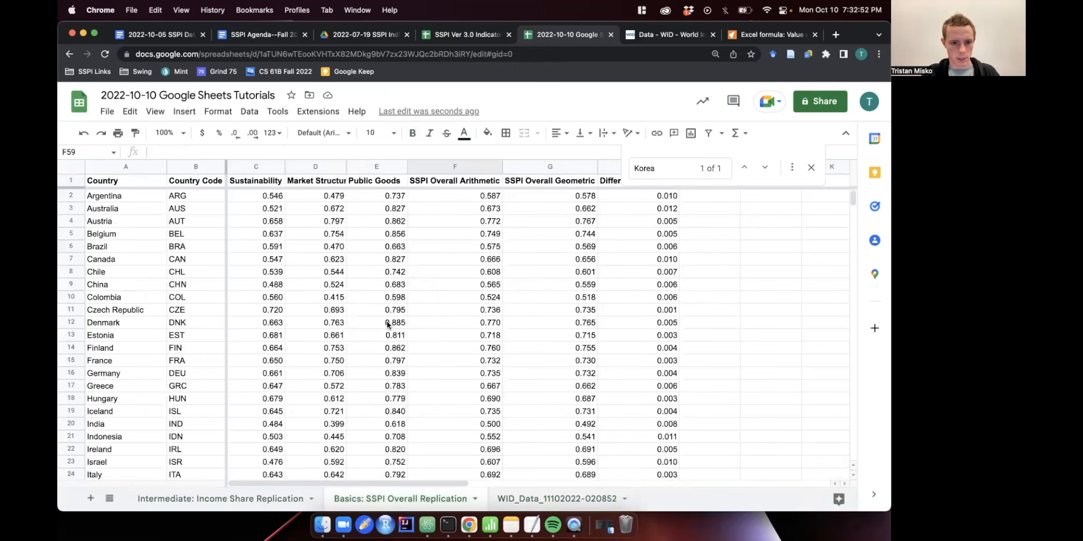
pyautogui.scroll(-1, 386, 320)
pyautogui.click(253, 499)
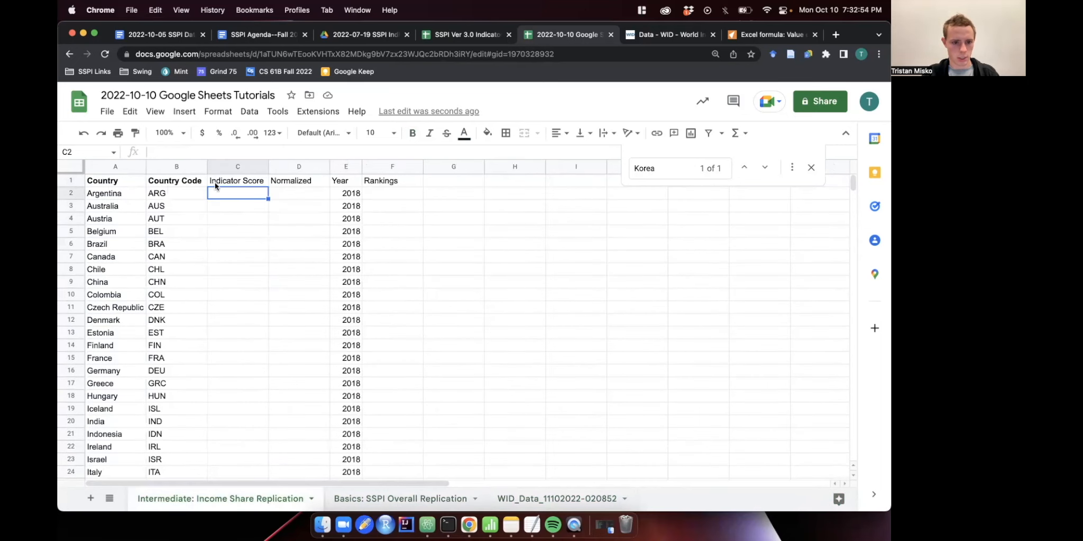
# Try a regular paste of the copied ratios into the Indicator Score column from cell C2, and undo it.
pyautogui.press('super+v')
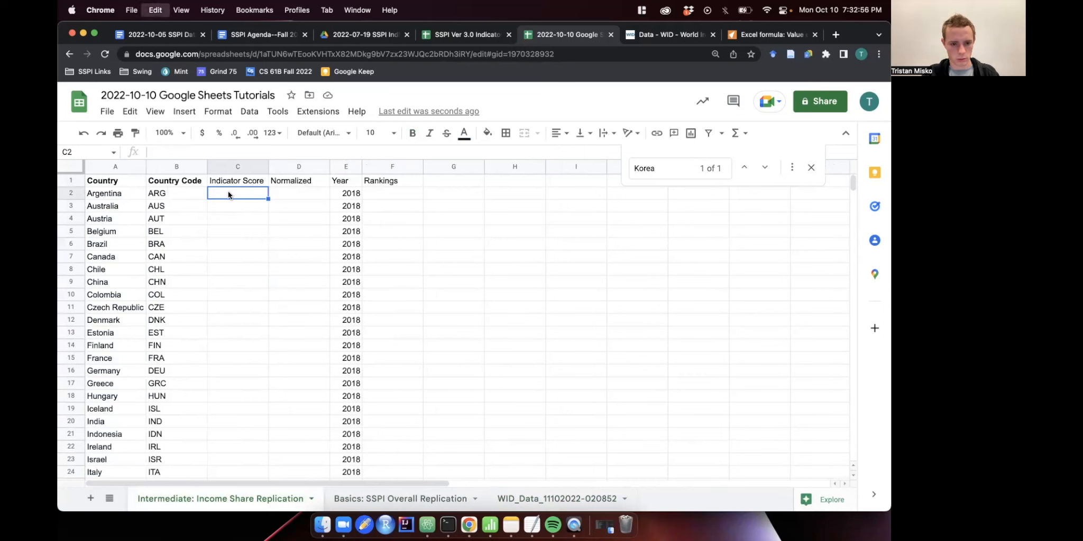
pyautogui.click(228, 181)
pyautogui.click(234, 194)
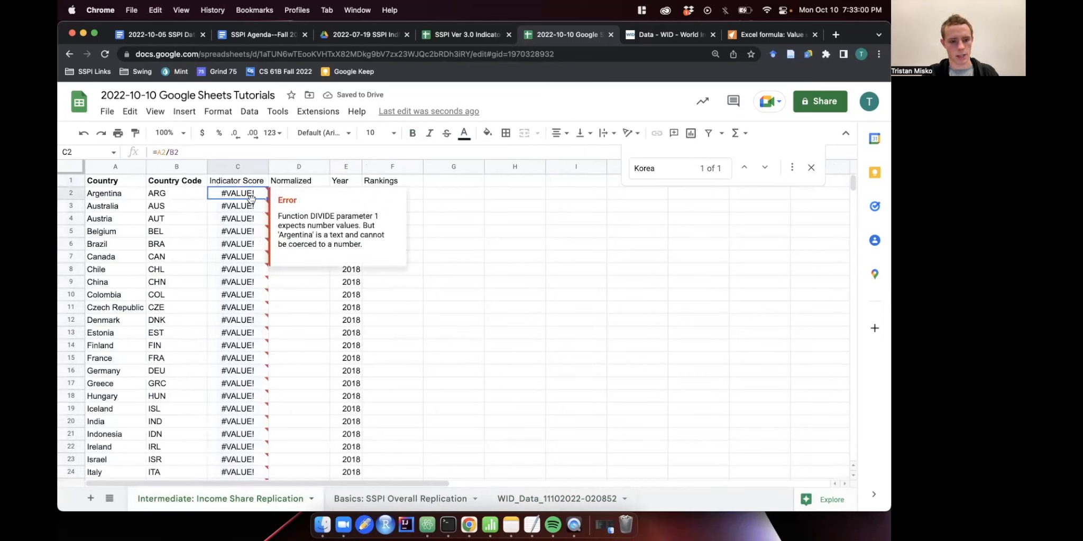
pyautogui.press('super+z')
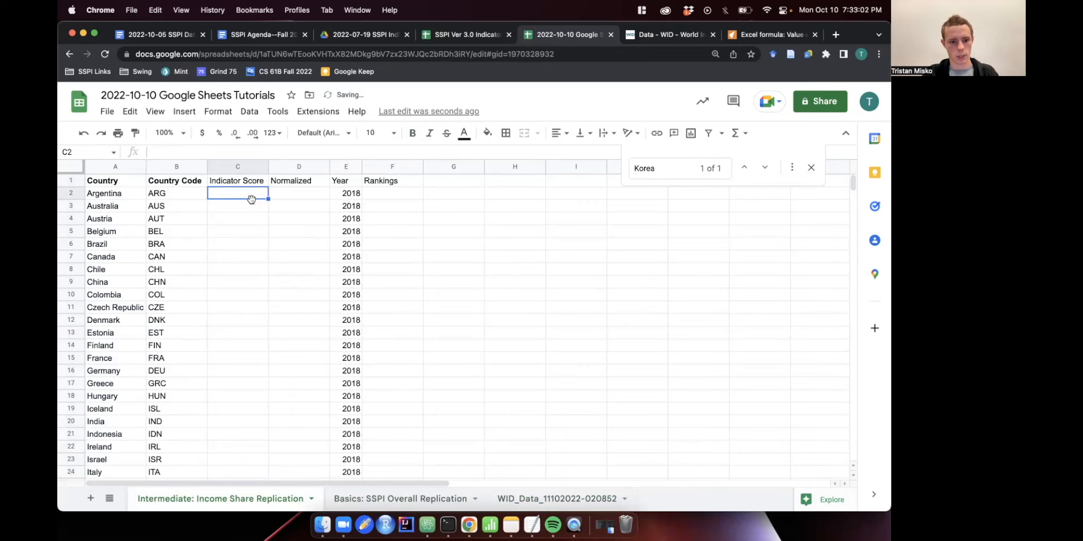
# Paste the copied ratios as values only into the Indicator Score column, starting at cell C2.
pyautogui.rightClick(252, 199)
pyautogui.click(242, 197)
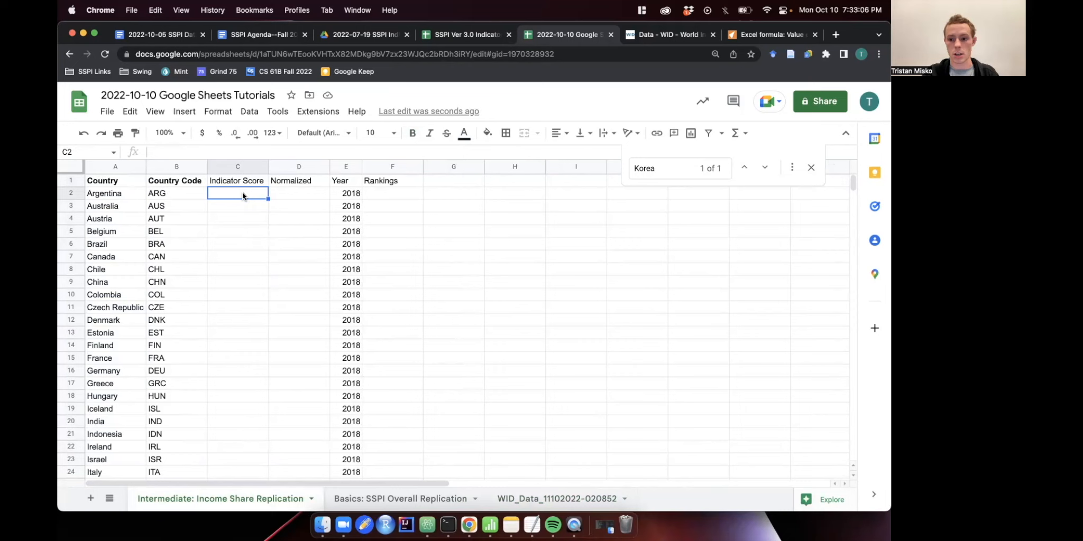
pyautogui.press('super+shift+v')
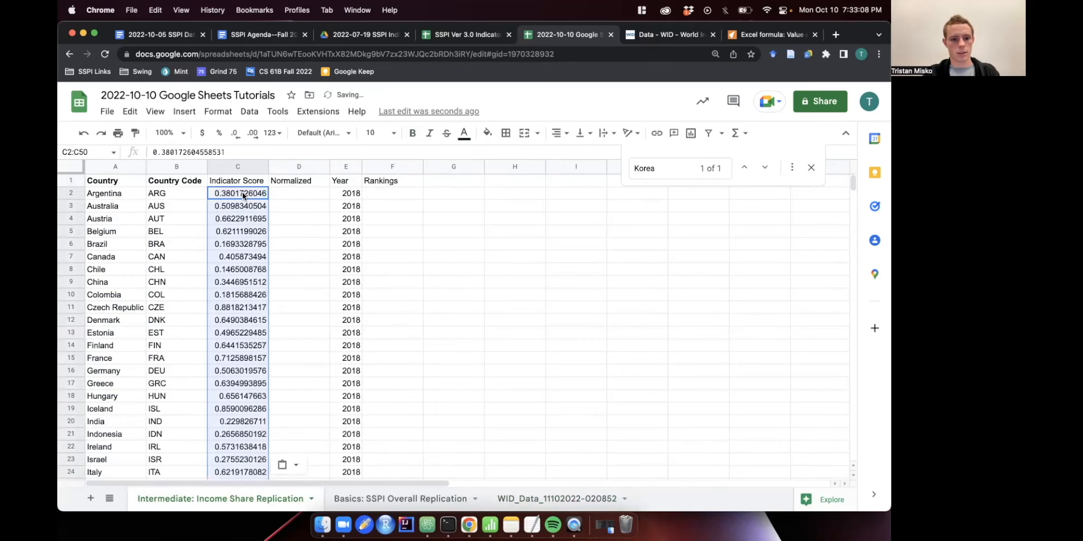
# Format the Indicator Score values in C2:C50 to three decimal places.
pyautogui.click(235, 133)
pyautogui.click(235, 133)
pyautogui.click(235, 133)
pyautogui.click(234, 134)
pyautogui.click(235, 133)
pyautogui.click(235, 133)
pyautogui.click(234, 134)
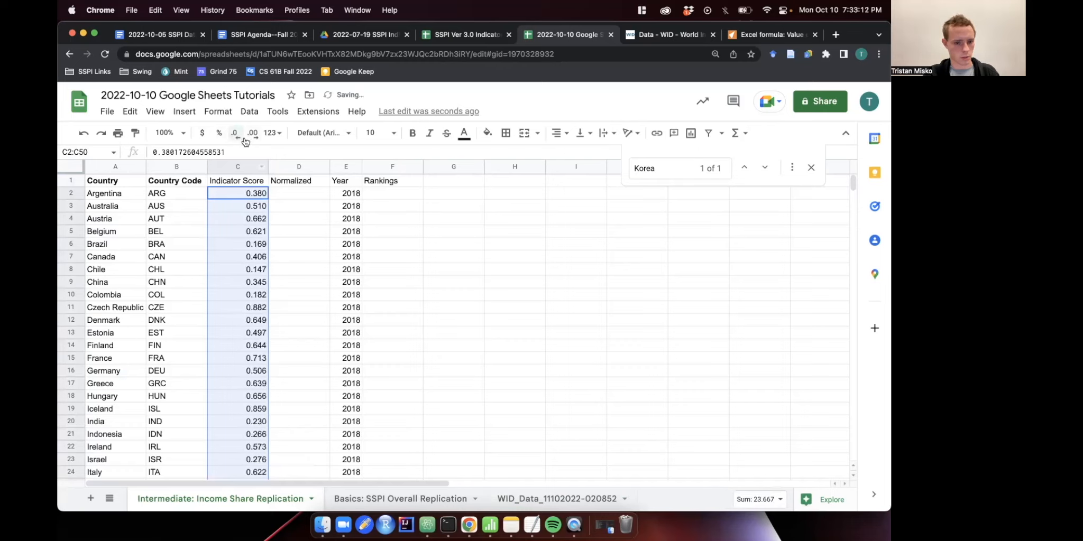
# Examine the summary rows below the Normalized column, and the Income Share Ratio goalposts in the SSPI Indicator Table PDF.
pyautogui.click(303, 195)
pyautogui.scroll(-10, 299, 260)
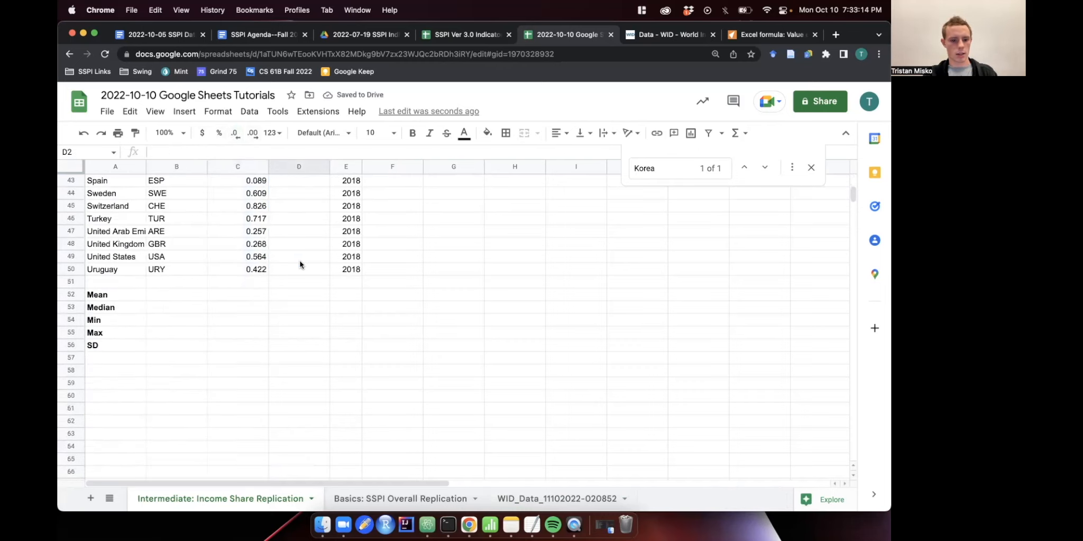
pyautogui.scroll(10, 299, 260)
pyautogui.scroll(-2, 300, 261)
pyautogui.scroll(2, 300, 260)
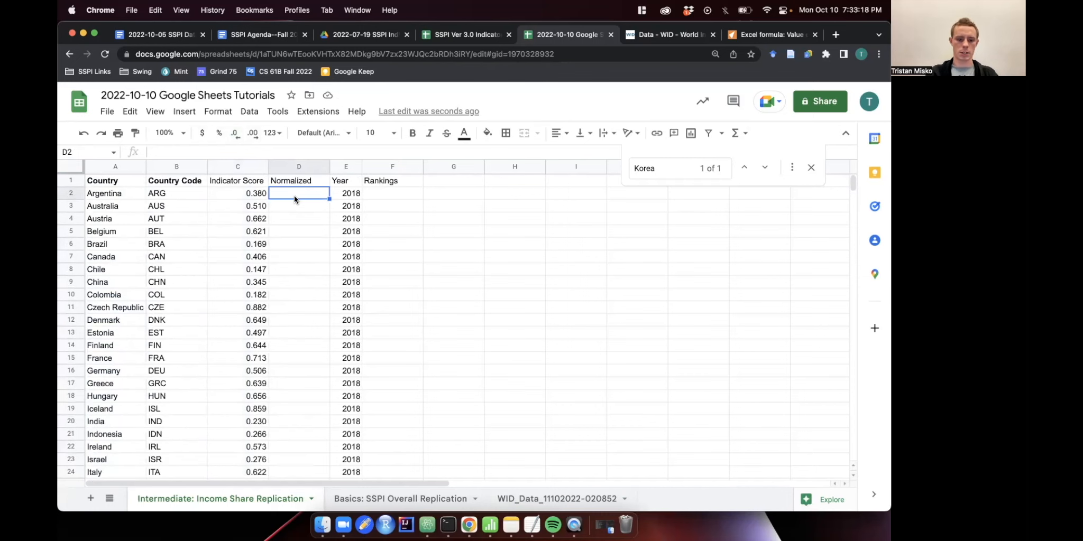
pyautogui.click(367, 36)
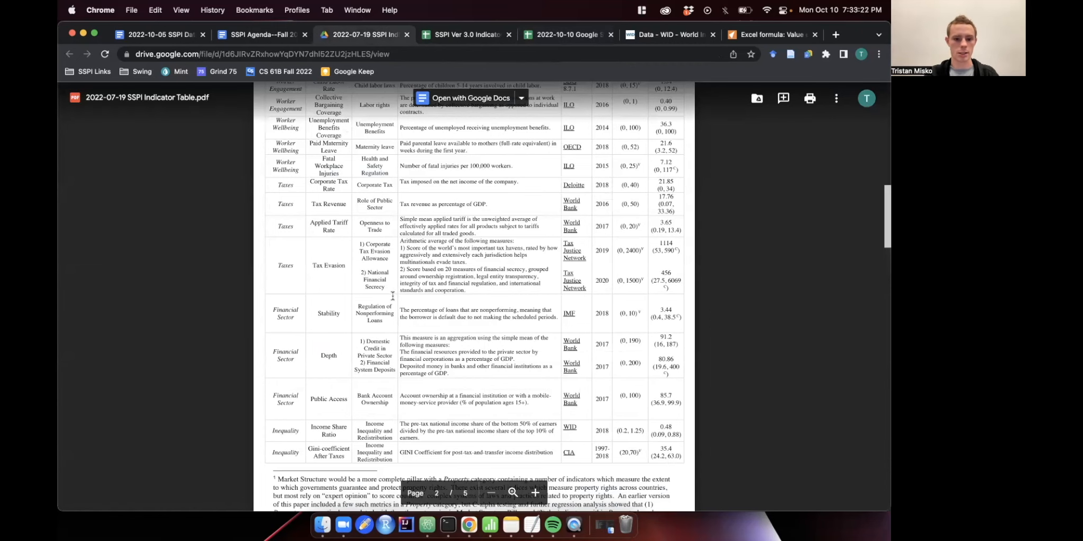
pyautogui.scroll(-2, 393, 296)
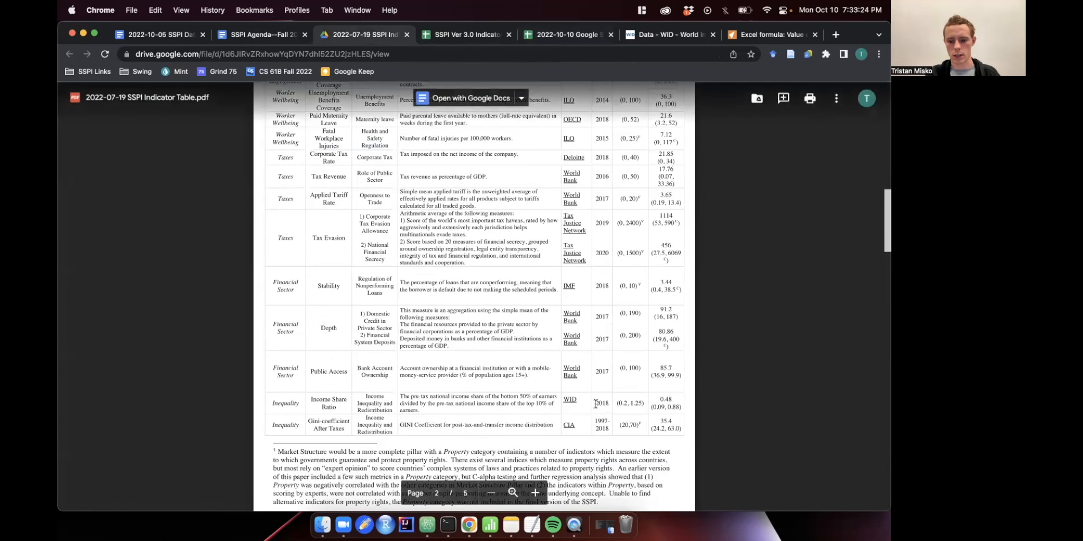
pyautogui.moveTo(596, 404); pyautogui.dragTo(674, 402)
pyautogui.doubleClick(671, 400)
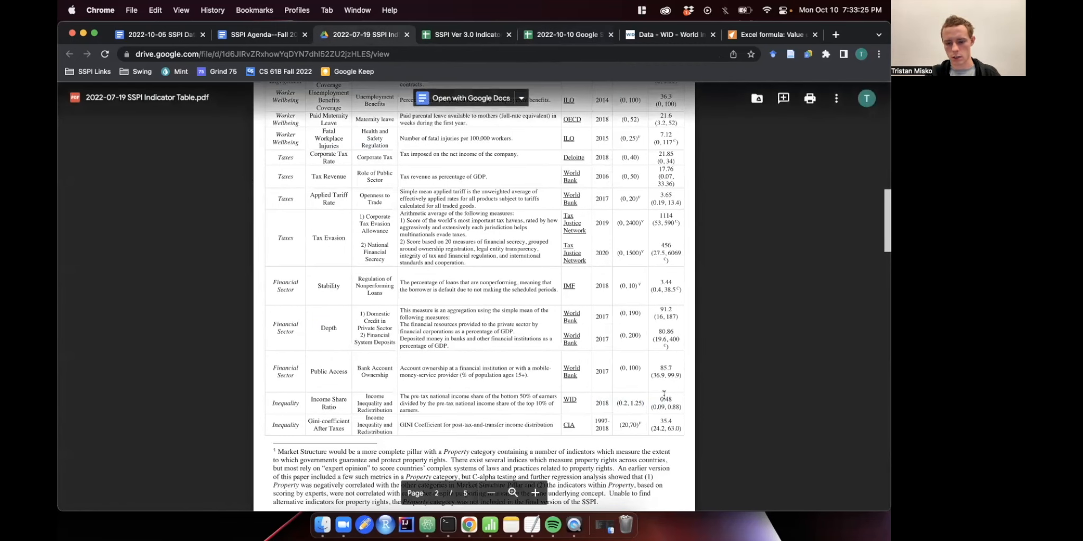
pyautogui.click(641, 406)
pyautogui.moveTo(617, 405); pyautogui.dragTo(643, 406)
pyautogui.click(642, 406)
# Move the Mean, Median, Min, Max and SD labels down to A56:A60 on the Income Share Replication sheet.
pyautogui.click(559, 36)
pyautogui.scroll(-10, 314, 338)
pyautogui.moveTo(112, 333); pyautogui.dragTo(119, 384)
pyautogui.moveTo(120, 390); pyautogui.dragTo(121, 435)
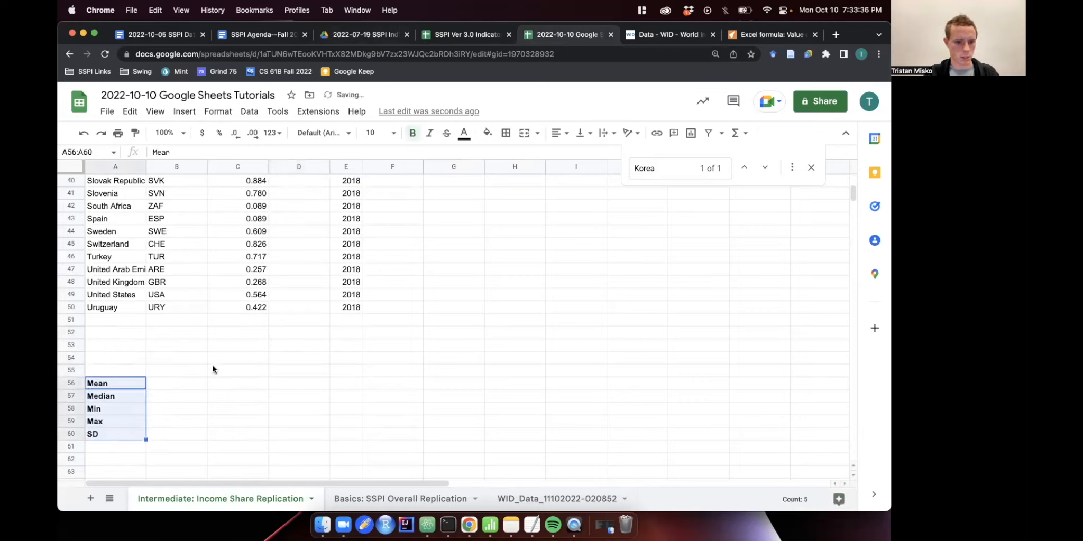
# Add bold Upper Goalpost and Lower Goalpost labels in A52 and A53, and fit column A's width to its contents.
pyautogui.click(239, 333)
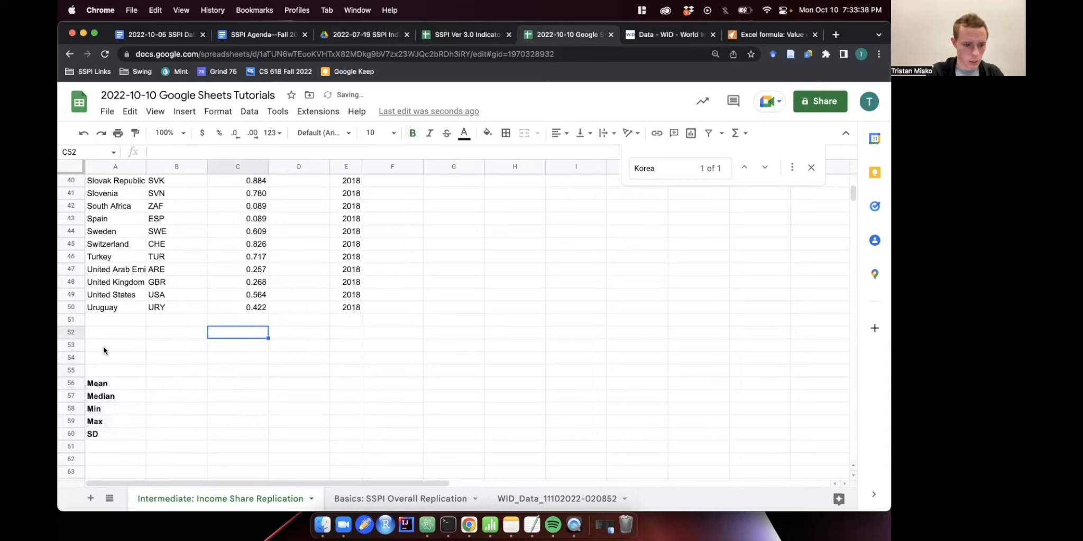
pyautogui.click(113, 335)
pyautogui.write('Uppe')
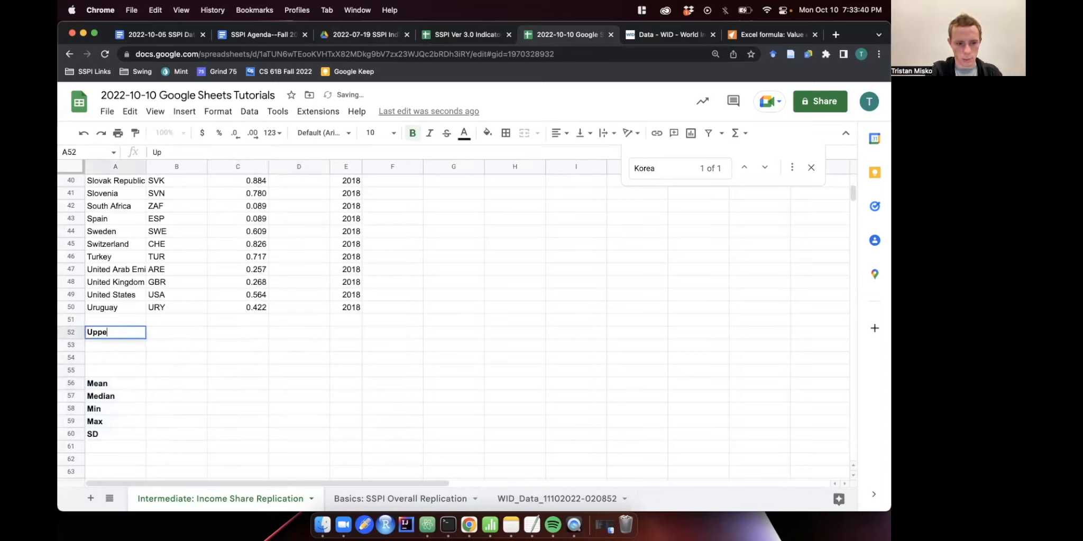
pyautogui.write('r Goalpost')
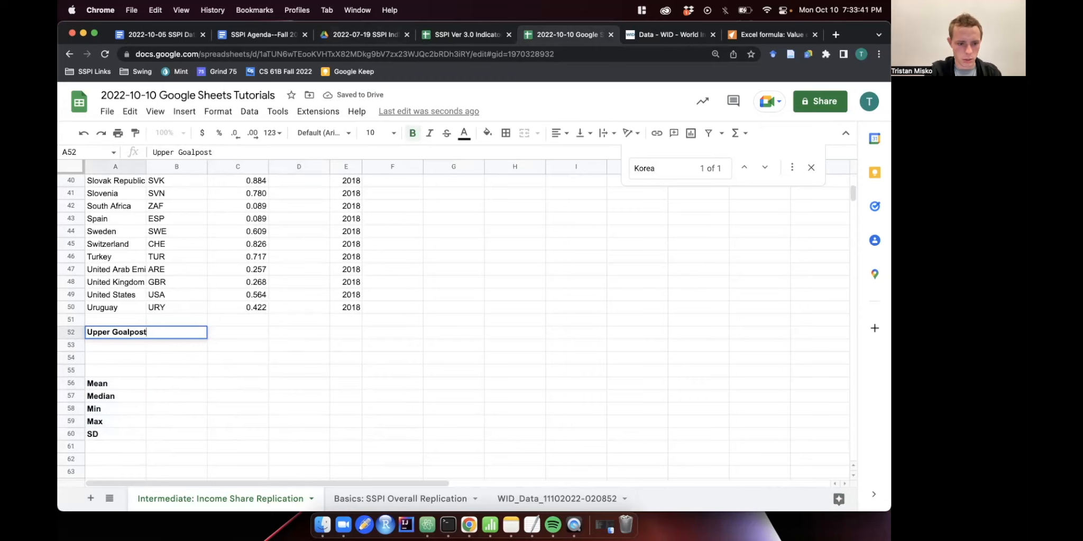
pyautogui.press('Return')
pyautogui.write('Lo')
pyautogui.press('BackSpace')
pyautogui.press('BackSpace')
pyautogui.press('super+b')
pyautogui.write('Lower Goalpost')
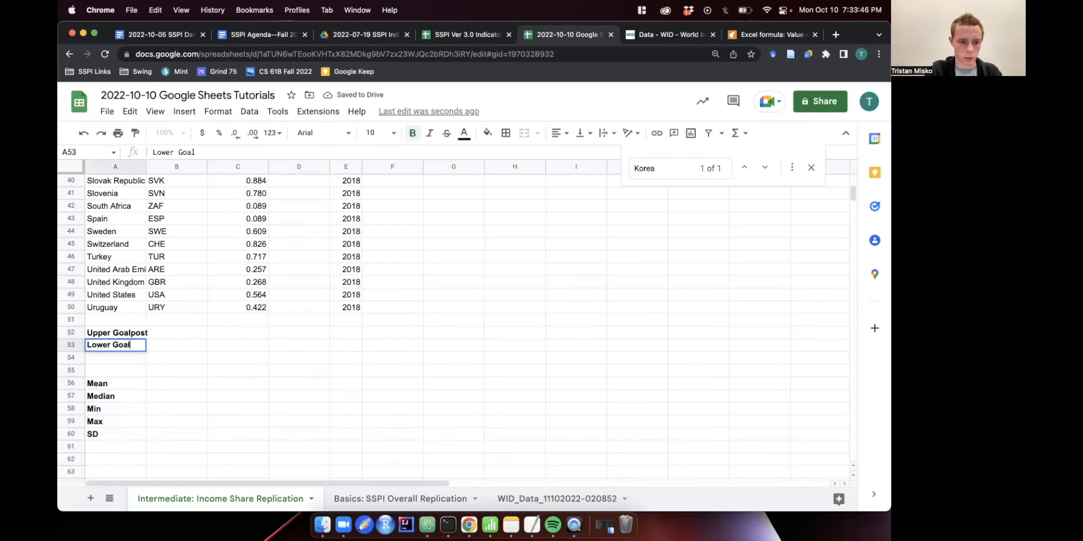
pyautogui.press('Return')
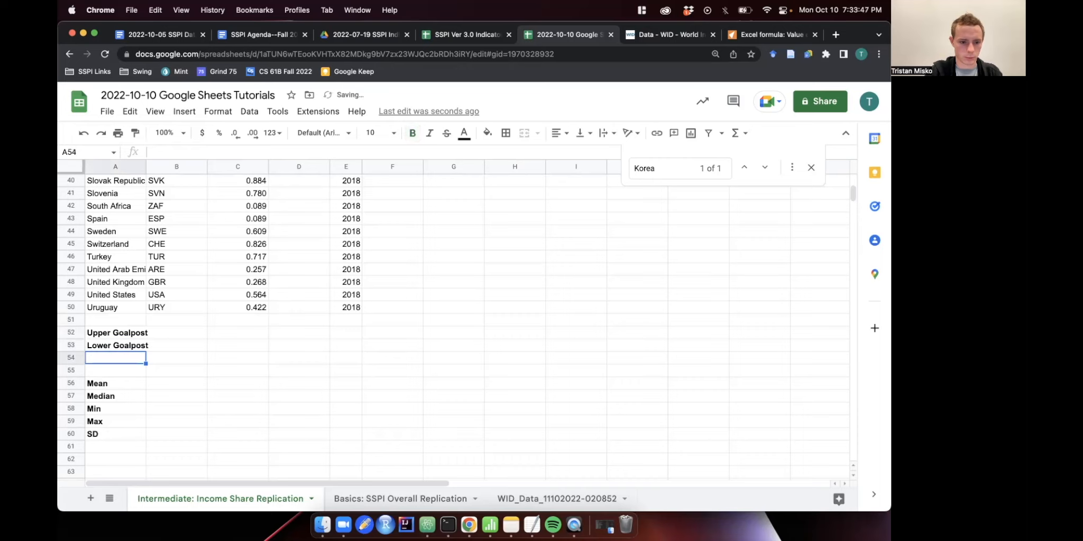
pyautogui.doubleClick(146, 167)
# Enter the goalposts in the Normalized column: 1.25 as the upper in D52 and 0.2 as the lower in D53.
pyautogui.click(259, 333)
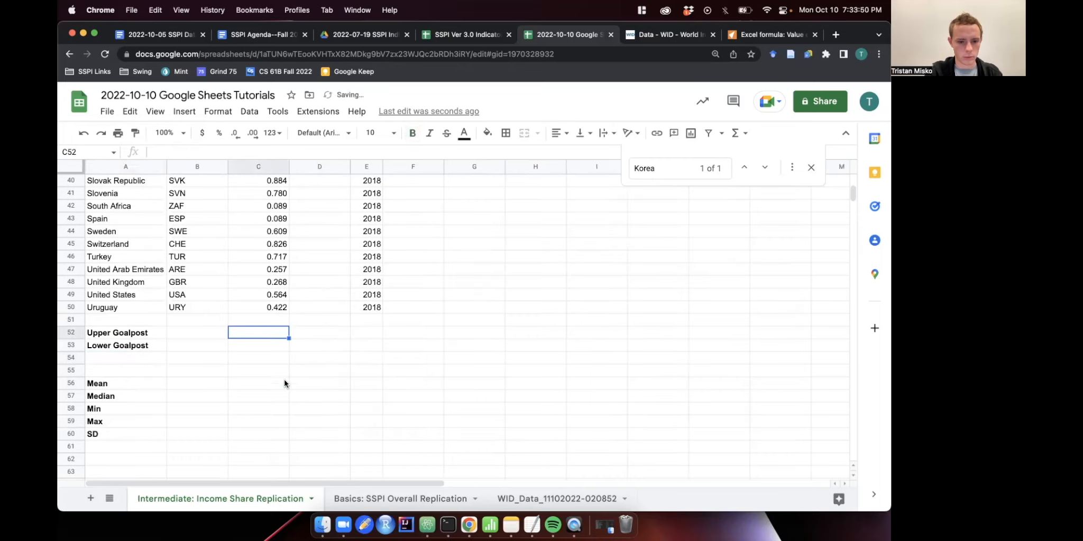
pyautogui.scroll(4, 277, 365)
pyautogui.scroll(-2, 276, 364)
pyautogui.scroll(10, 277, 364)
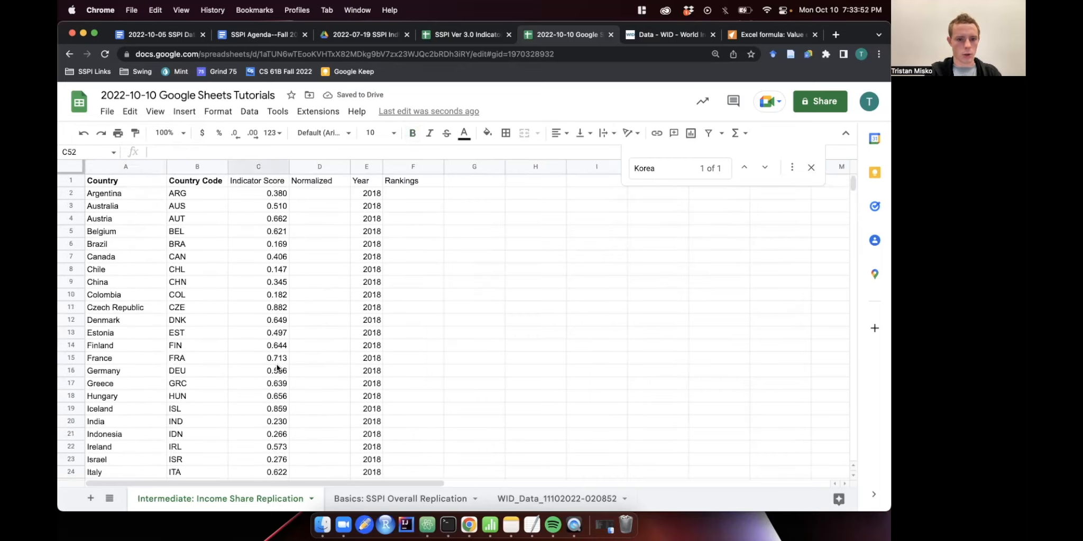
pyautogui.scroll(-13, 277, 366)
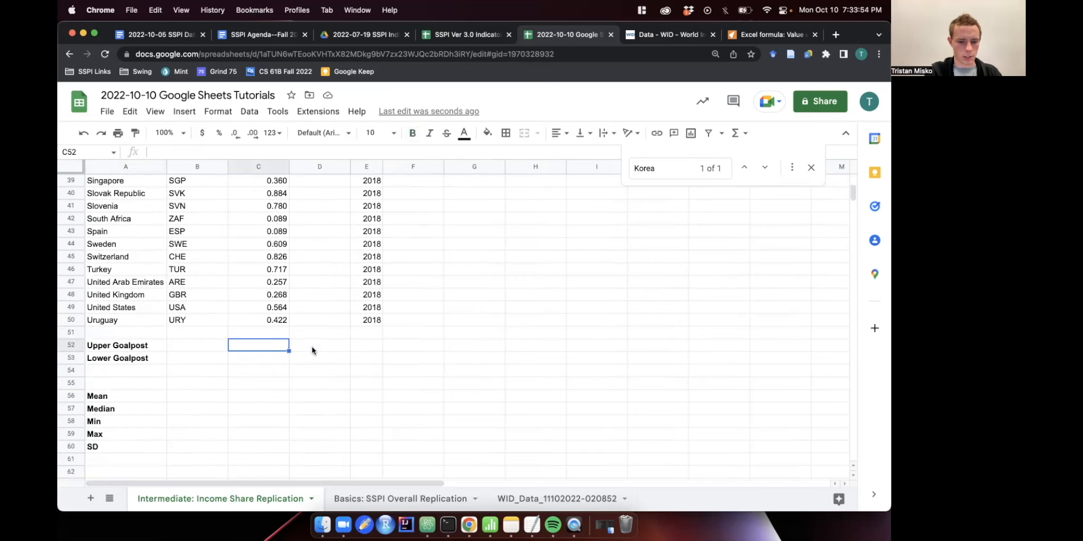
pyautogui.click(308, 349)
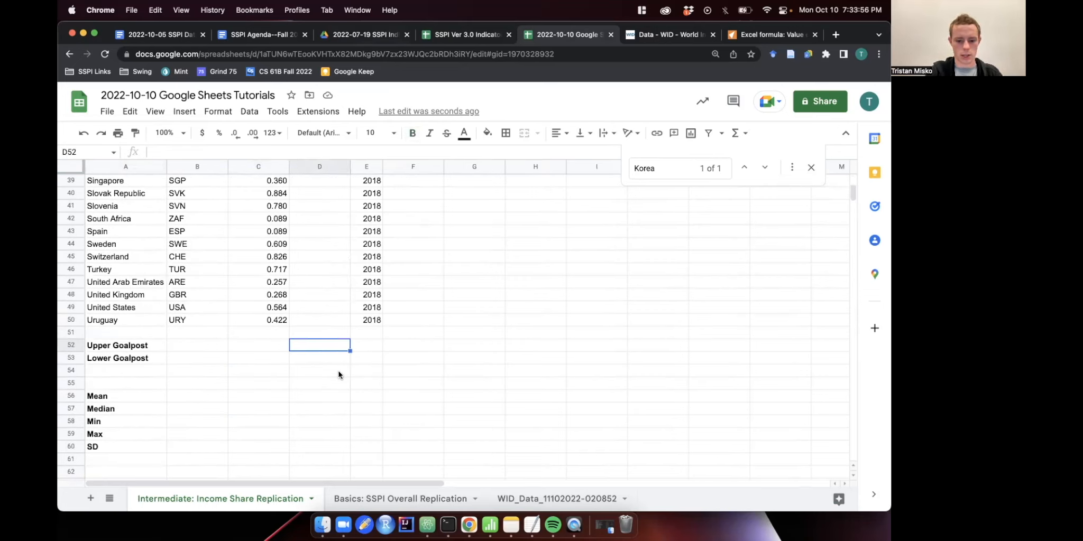
pyautogui.click(328, 357)
pyautogui.write('20')
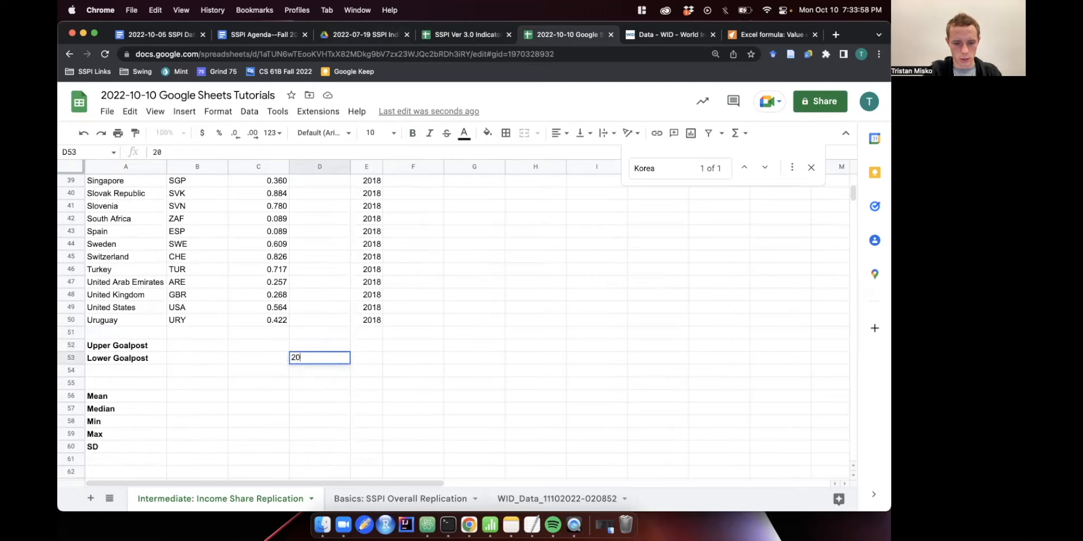
pyautogui.press('BackSpace')
pyautogui.press('BackSpace')
pyautogui.write('0.2')
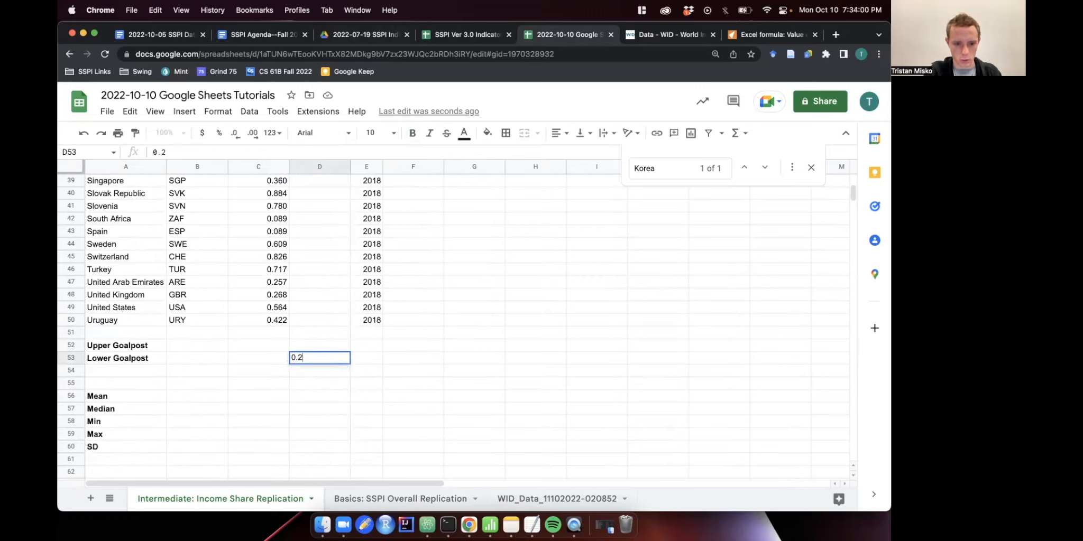
pyautogui.press('Return')
pyautogui.click(342, 347)
pyautogui.write('1.25')
pyautogui.press('Return')
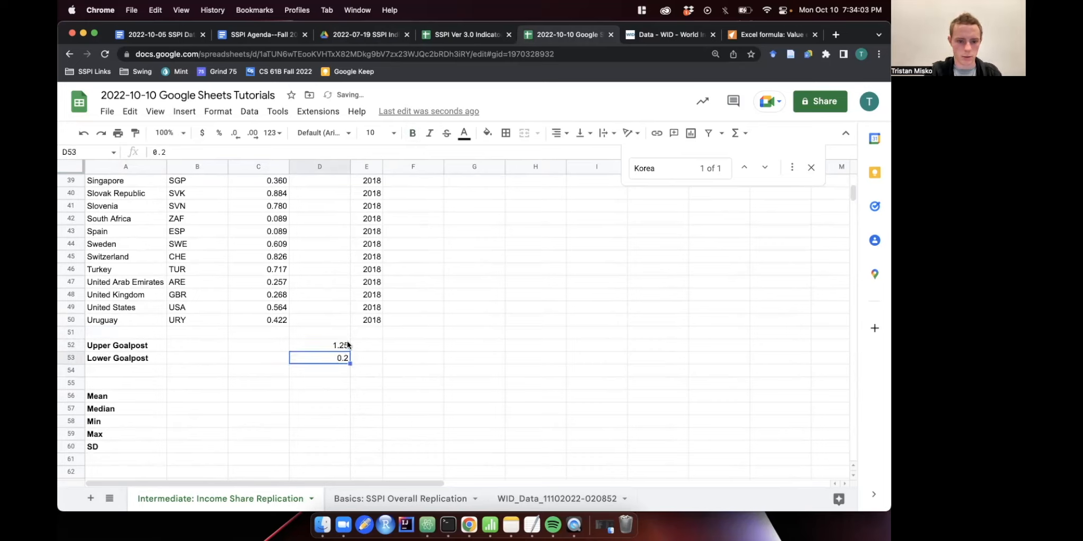
# Begin Argentina's normalization formula in D2 with =MIN(1,MAX(0, to bound the score between 0 and 1.
pyautogui.scroll(10, 354, 345)
pyautogui.scroll(-4, 342, 281)
pyautogui.scroll(-8, 342, 284)
pyautogui.scroll(15, 342, 285)
pyautogui.click(323, 194)
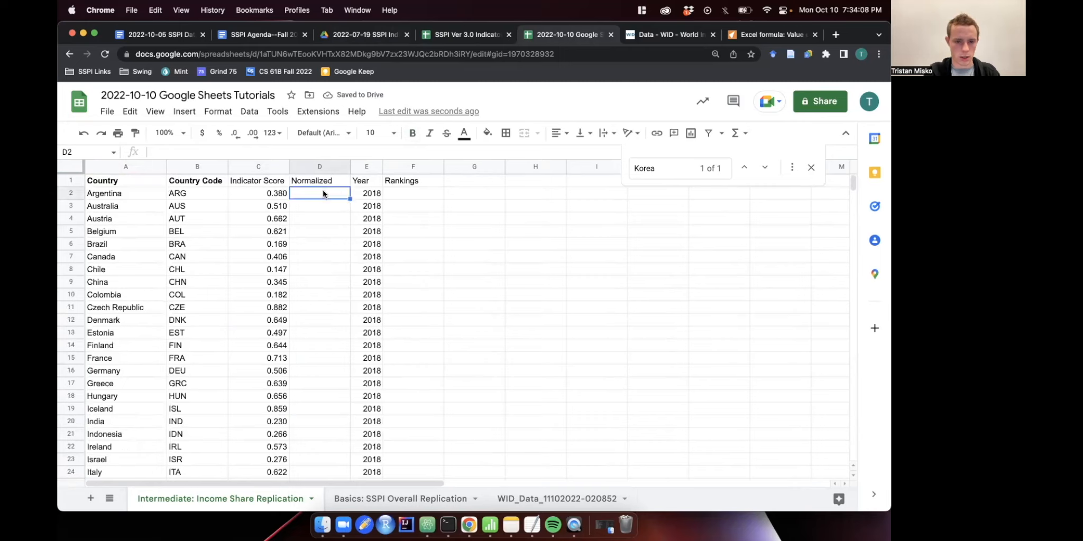
pyautogui.write('=')
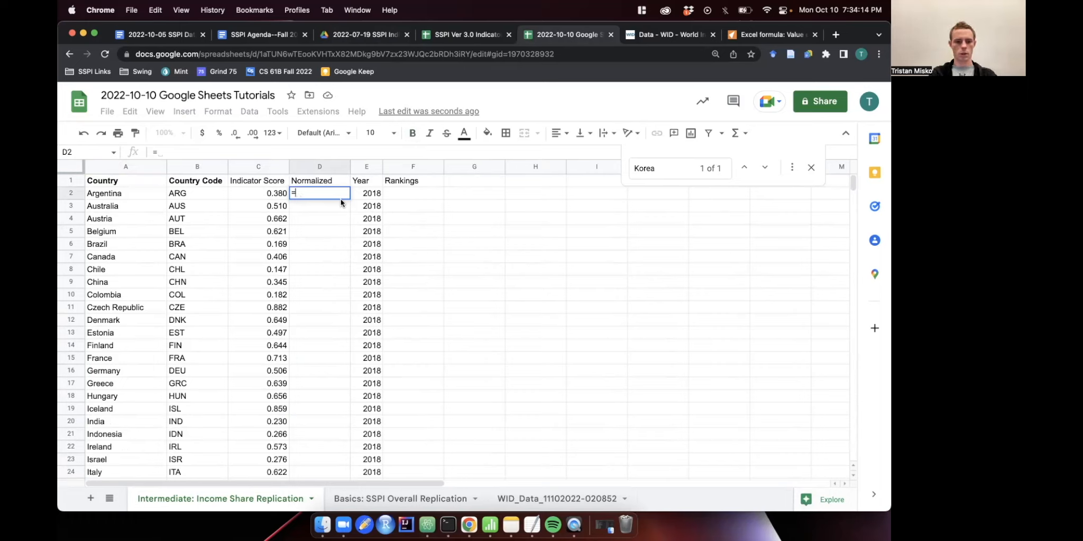
pyautogui.write('MIN(')
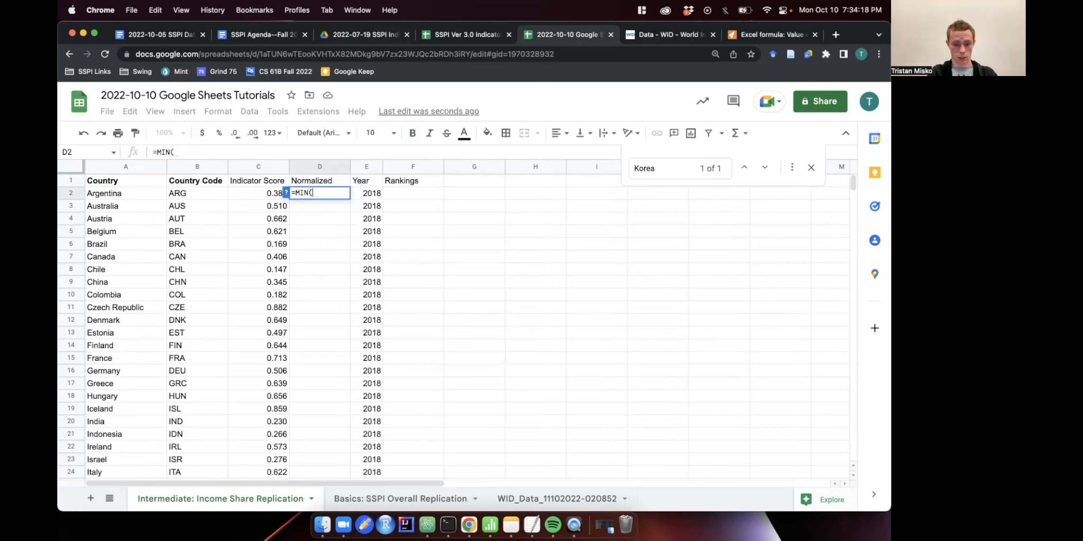
pyautogui.write('1,')
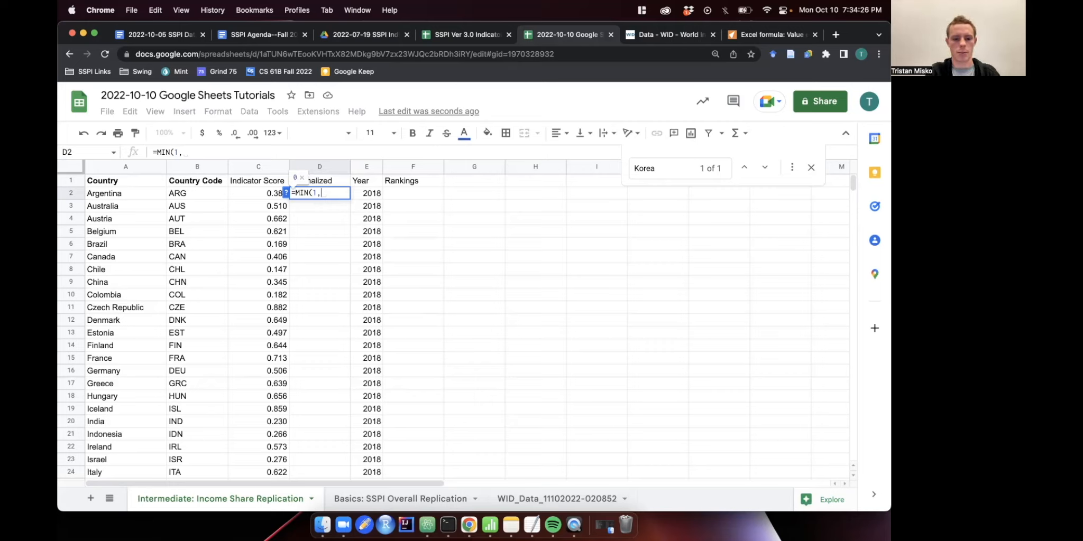
pyautogui.write('MAx')
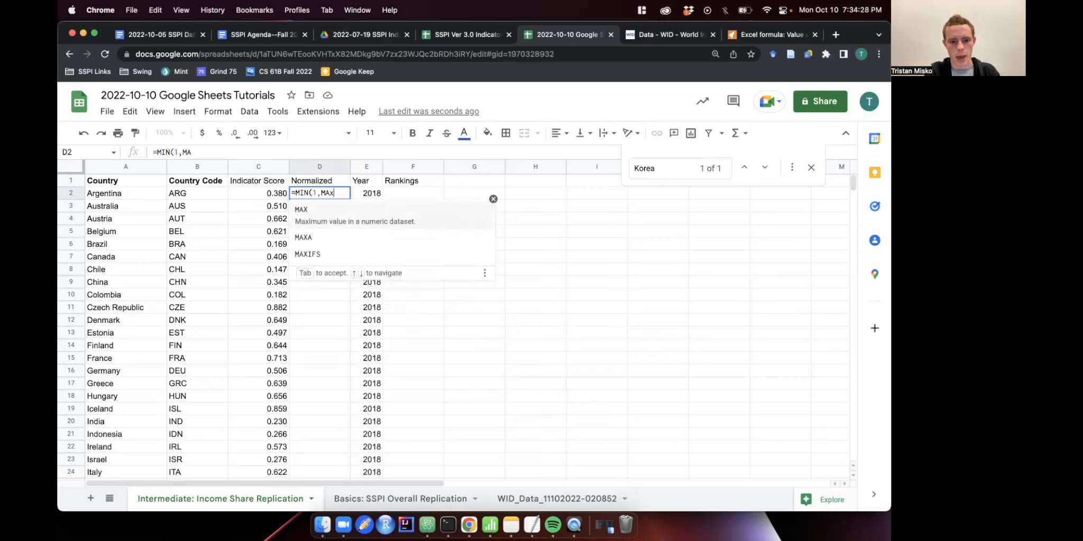
pyautogui.press('Tab')
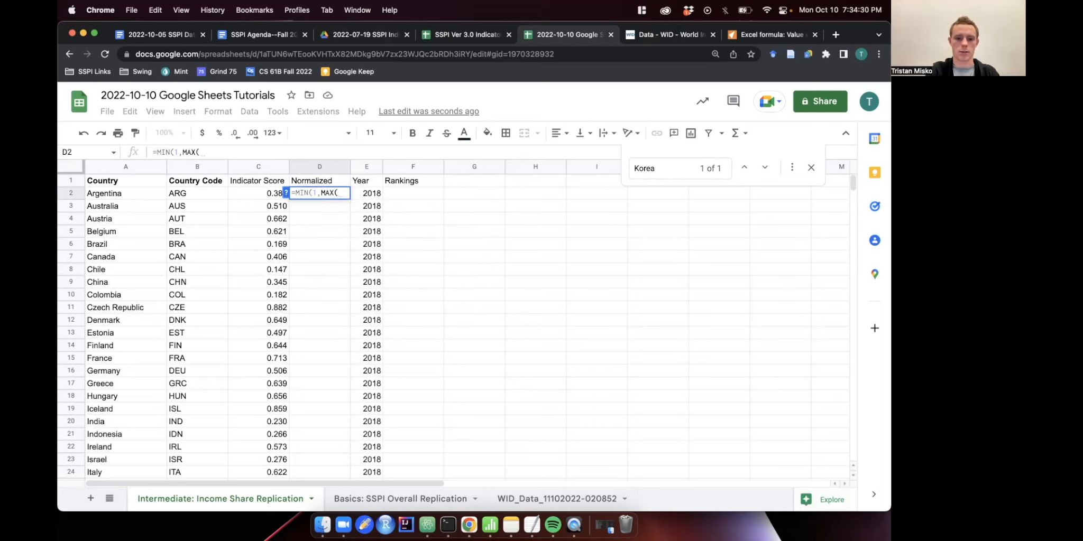
pyautogui.write('0,')
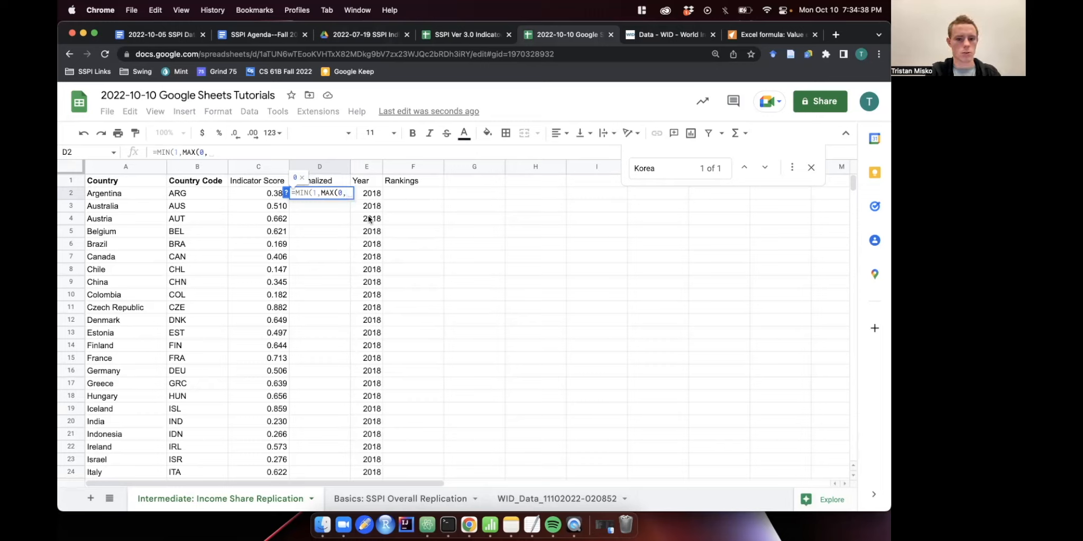
# Extend the D2 formula with the numerator (C2-D53), subtracting the lower goalpost from the indicator score, followed by the division.
pyautogui.write('(C')
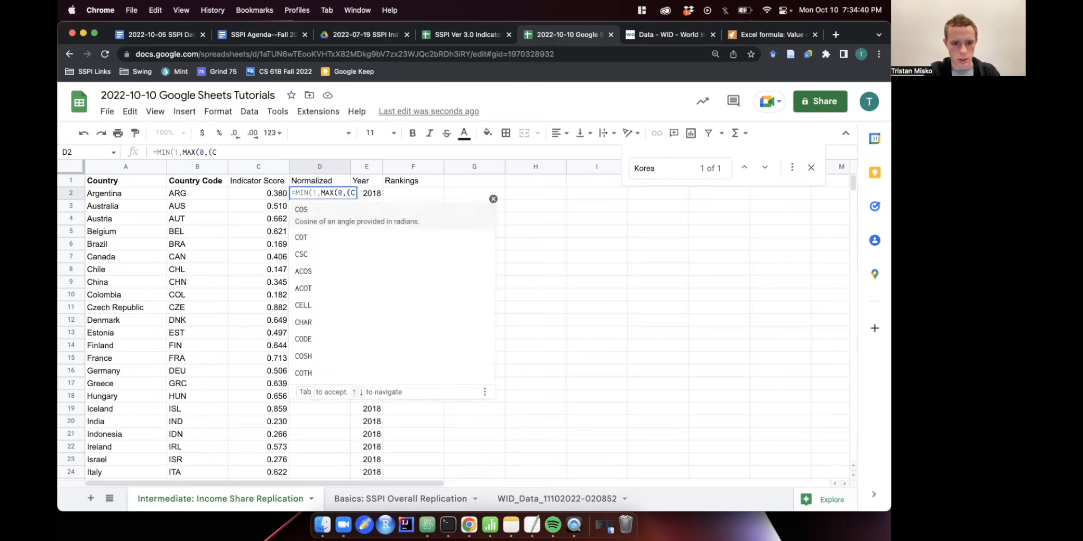
pyautogui.write('2-')
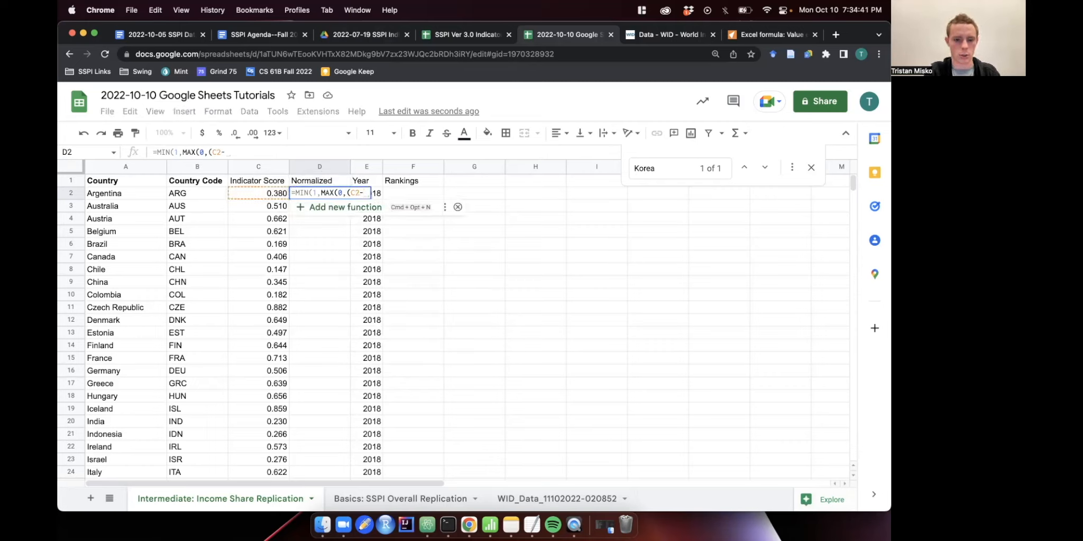
pyautogui.scroll(-10, 386, 263)
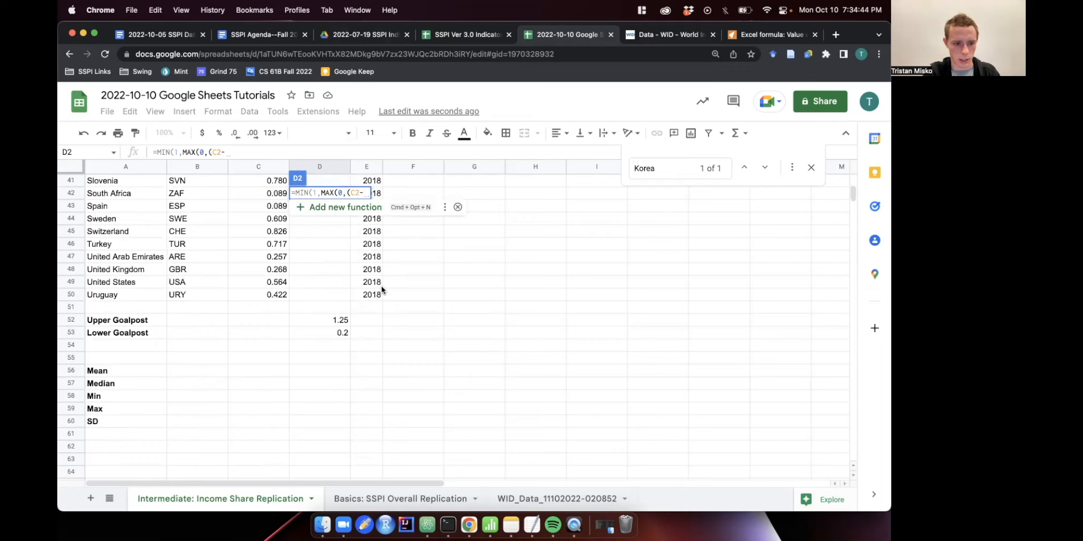
pyautogui.scroll(10, 381, 286)
pyautogui.write('D')
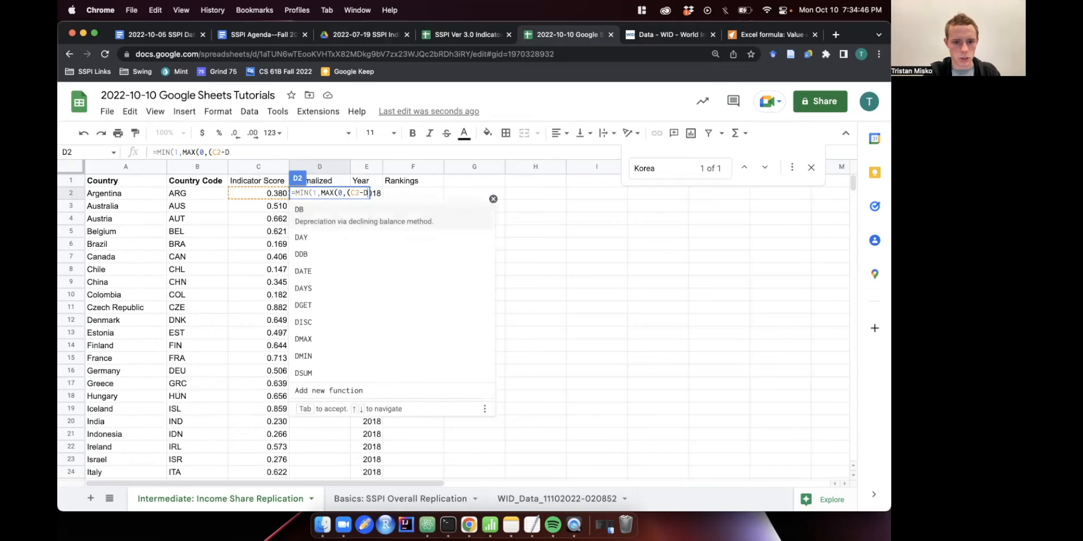
pyautogui.write('52)/')
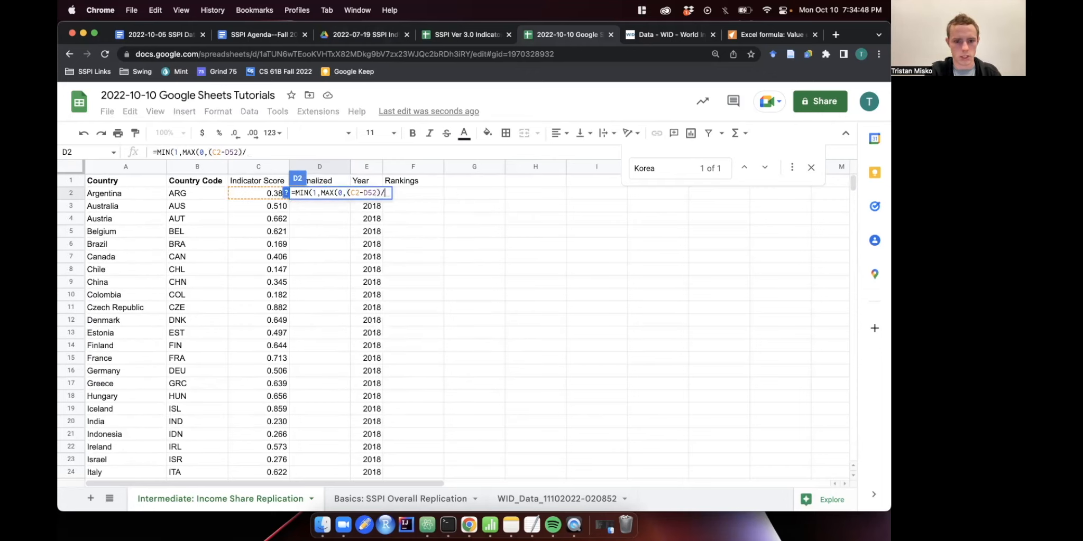
pyautogui.write('(D')
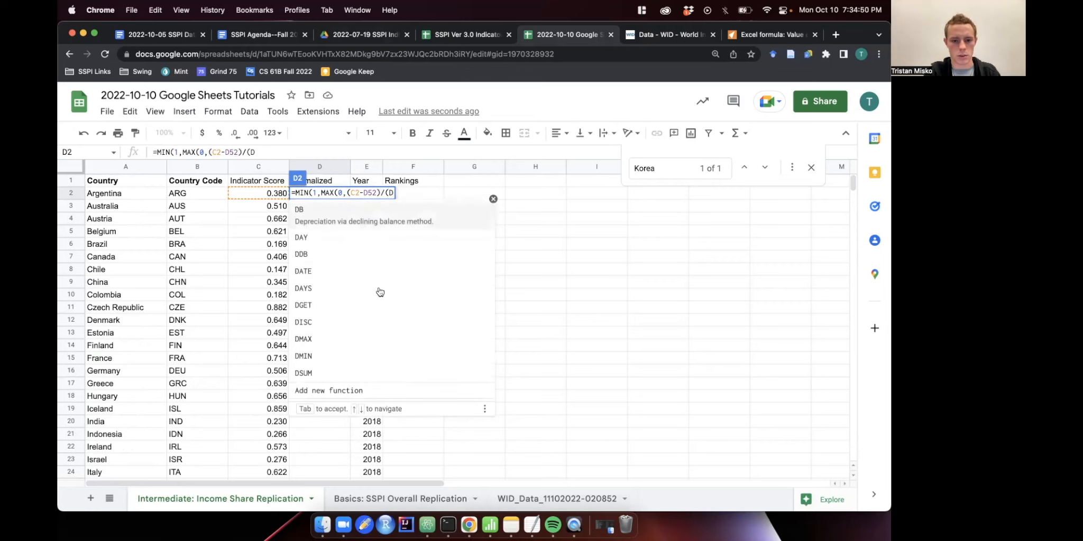
pyautogui.scroll(-15, 633, 259)
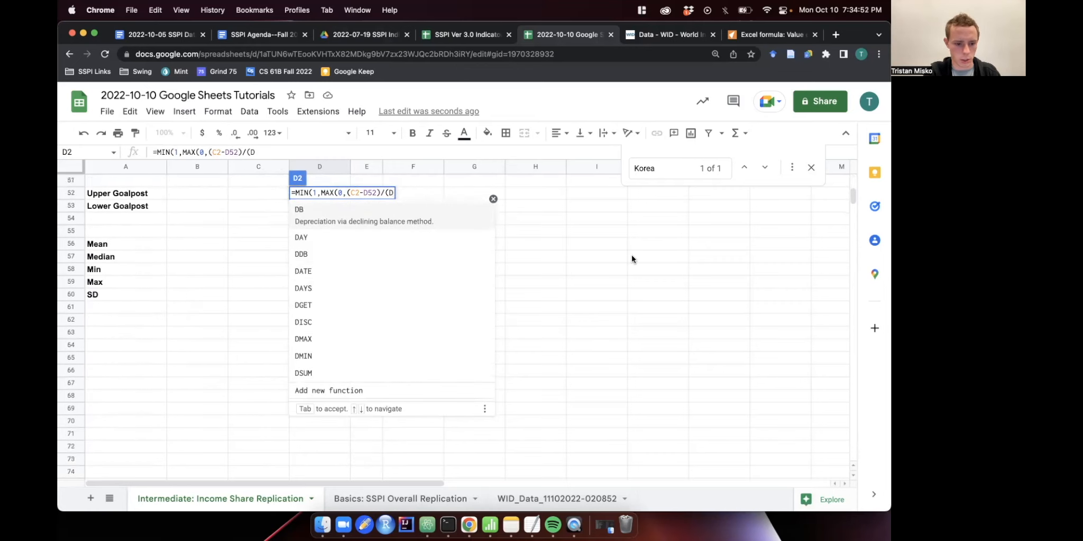
pyautogui.scroll(15, 631, 259)
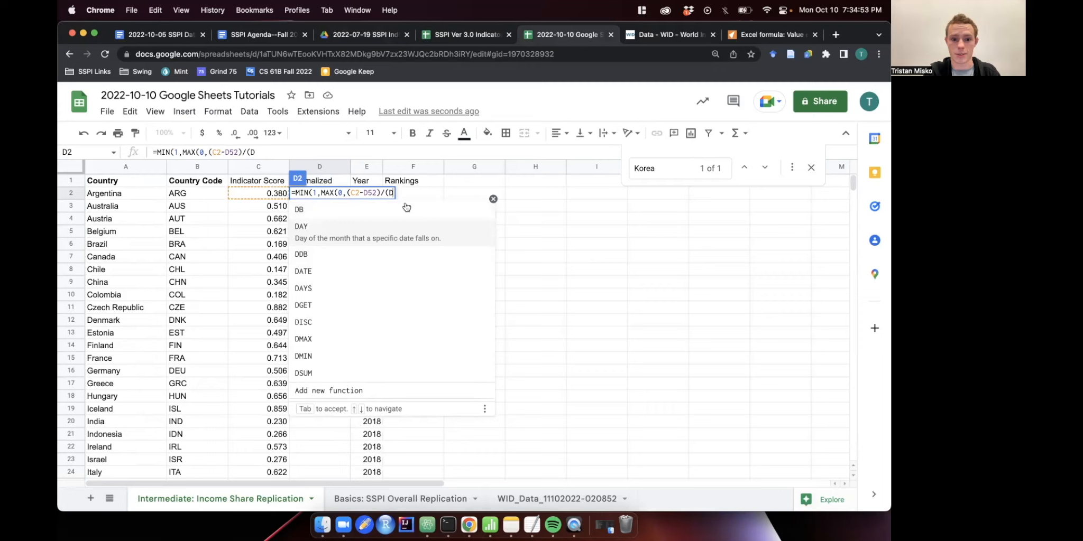
pyautogui.click(377, 193)
pyautogui.press('BackSpace')
pyautogui.write('3')
pyautogui.press('Right')
pyautogui.press('Right')
pyautogui.press('Right')
pyautogui.press('Right')
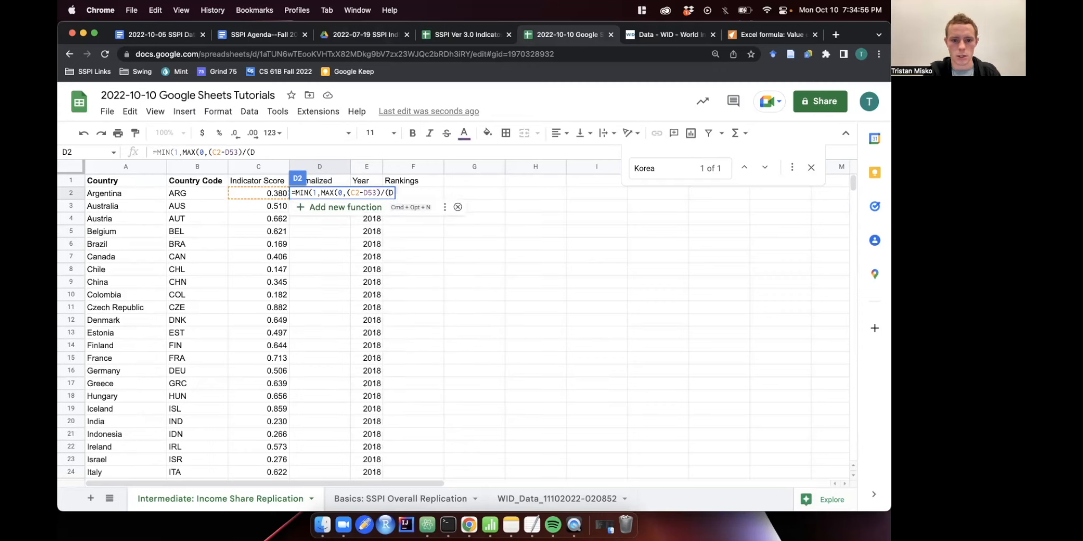
# Complete the D2 formula with the denominator (D52-D53), giving =MIN(1,MAX(0,(C2-D53)/(D52-D53))).
pyautogui.write('2-')
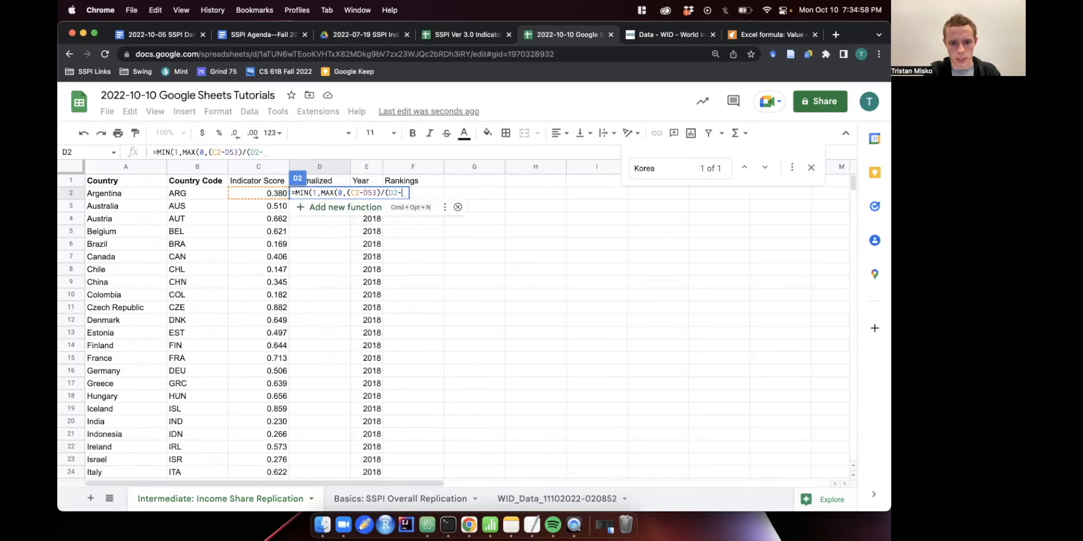
pyautogui.write('D')
pyautogui.press('BackSpace')
pyautogui.press('BackSpace')
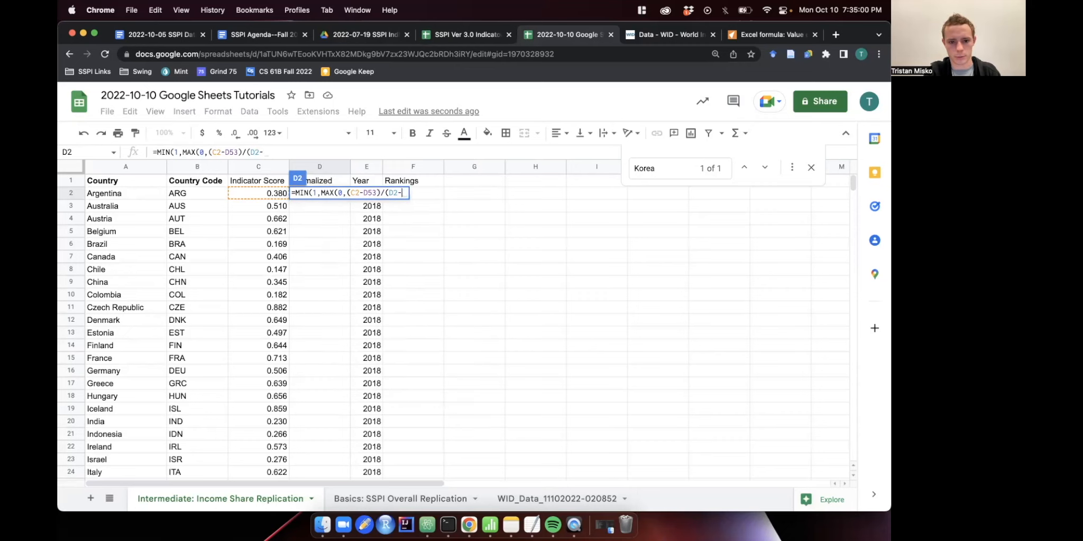
pyautogui.press('BackSpace')
pyautogui.write('52-D')
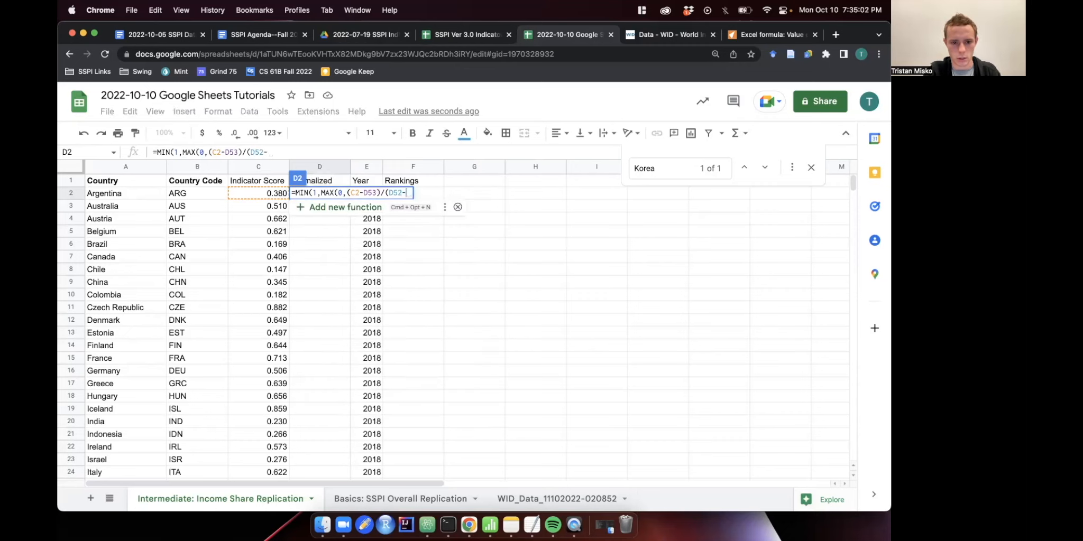
pyautogui.write('53')
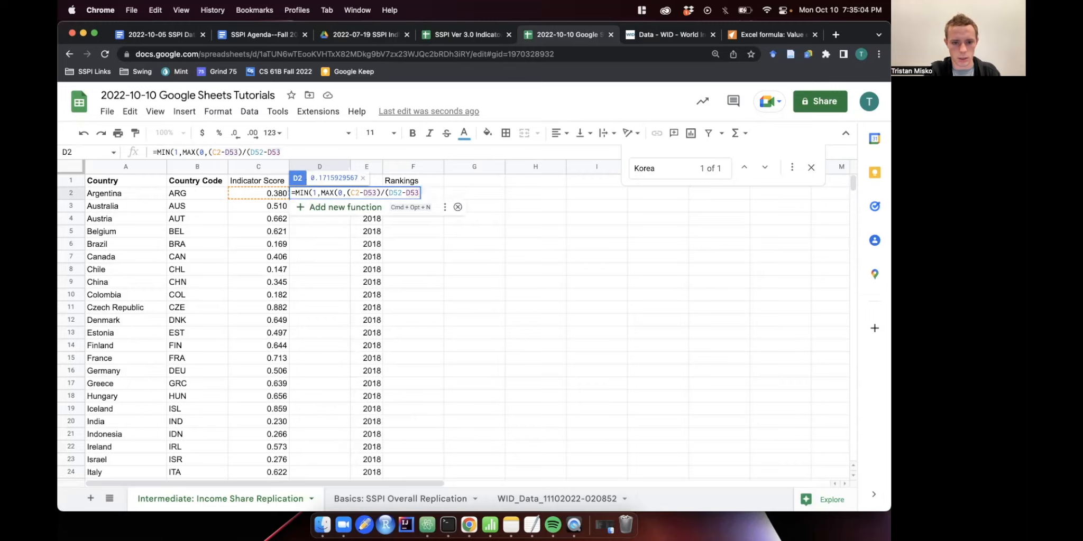
pyautogui.write('))')
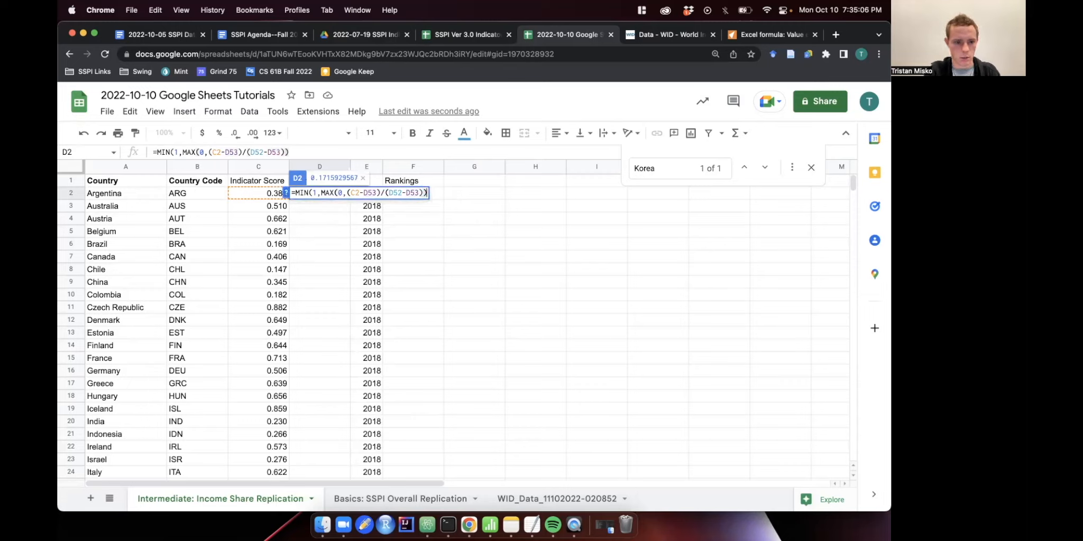
pyautogui.press('Return')
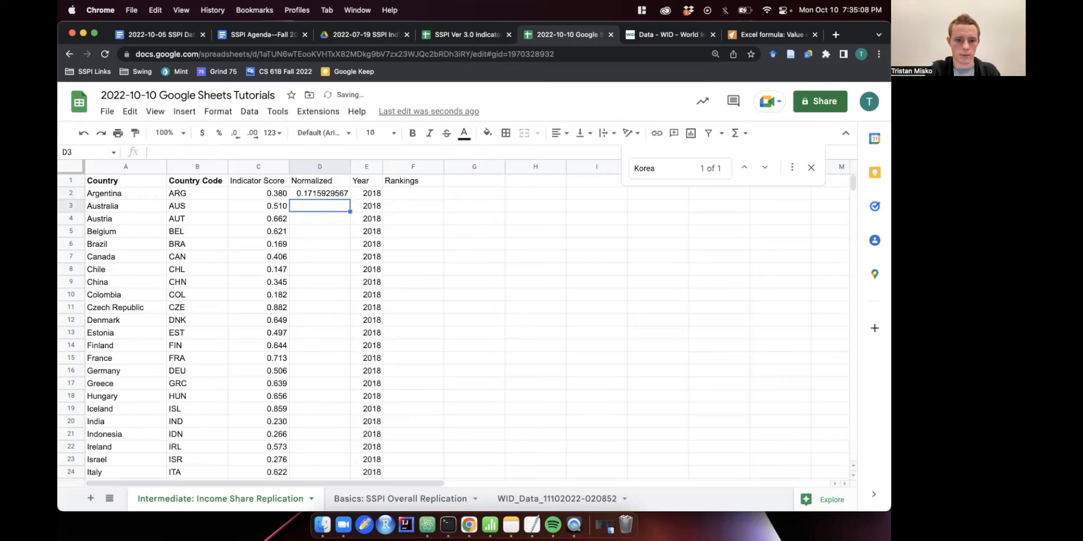
# Format Argentina's normalized score in D2 to three decimal places.
pyautogui.click(337, 192)
pyautogui.click(235, 134)
pyautogui.click(235, 133)
pyautogui.click(235, 133)
pyautogui.click(235, 133)
pyautogui.click(235, 133)
pyautogui.click(235, 133)
pyautogui.click(235, 133)
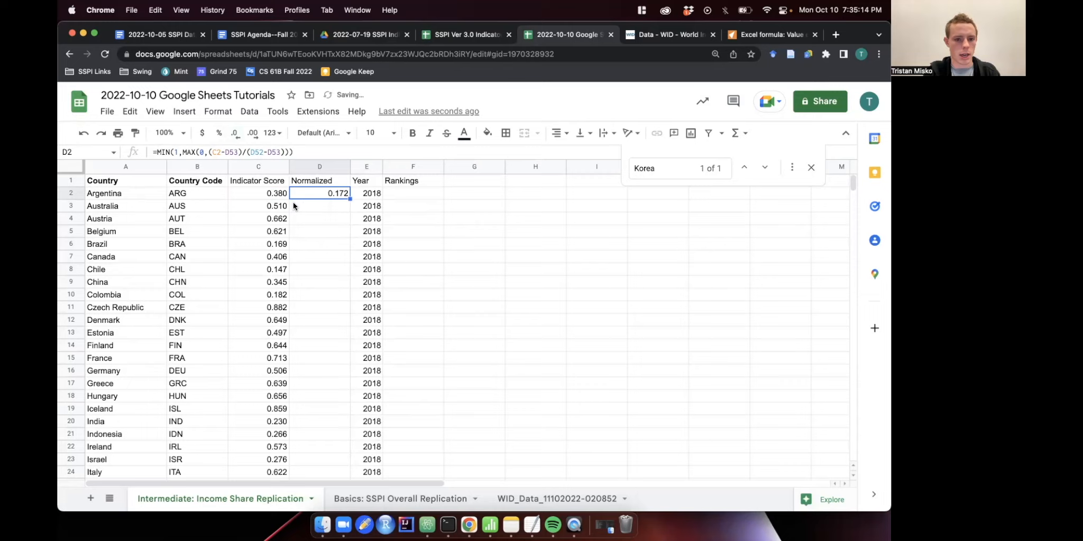
# Test the bounds of Argentina's normalization formula by setting its indicator score in C2 to 0.15 and after that to 1.5.
pyautogui.click(278, 197)
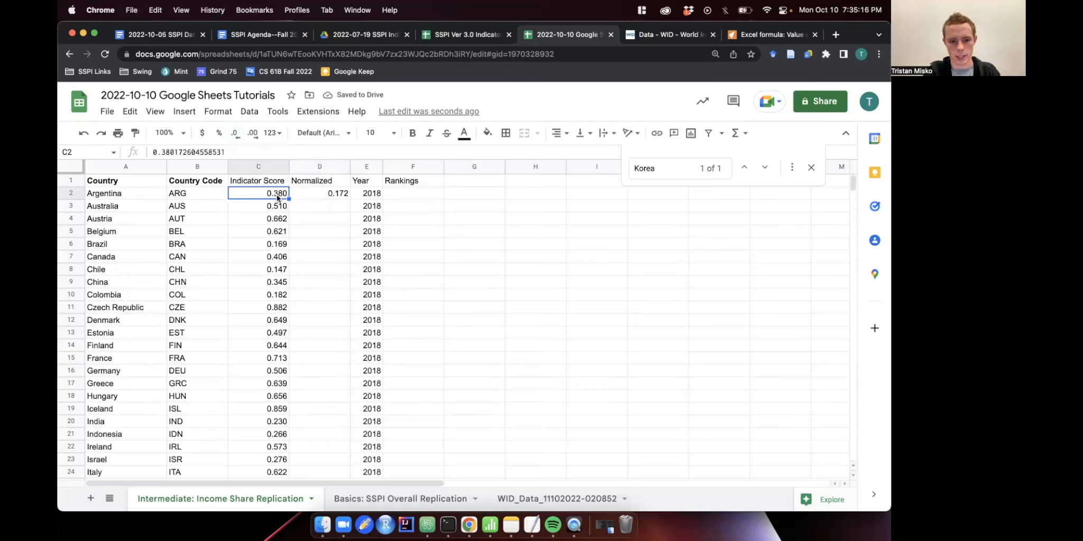
pyautogui.write('0.15')
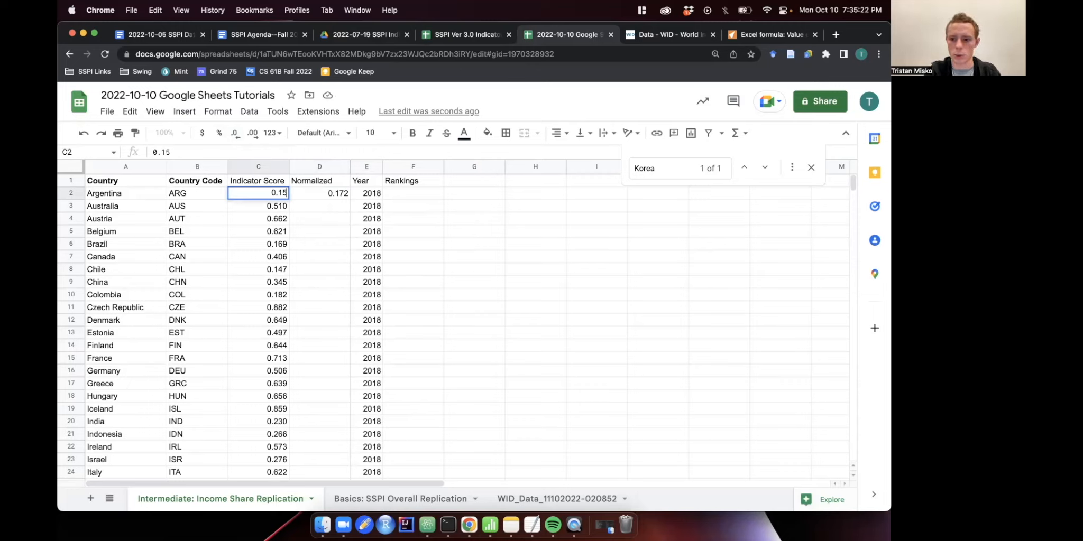
pyautogui.press('Return')
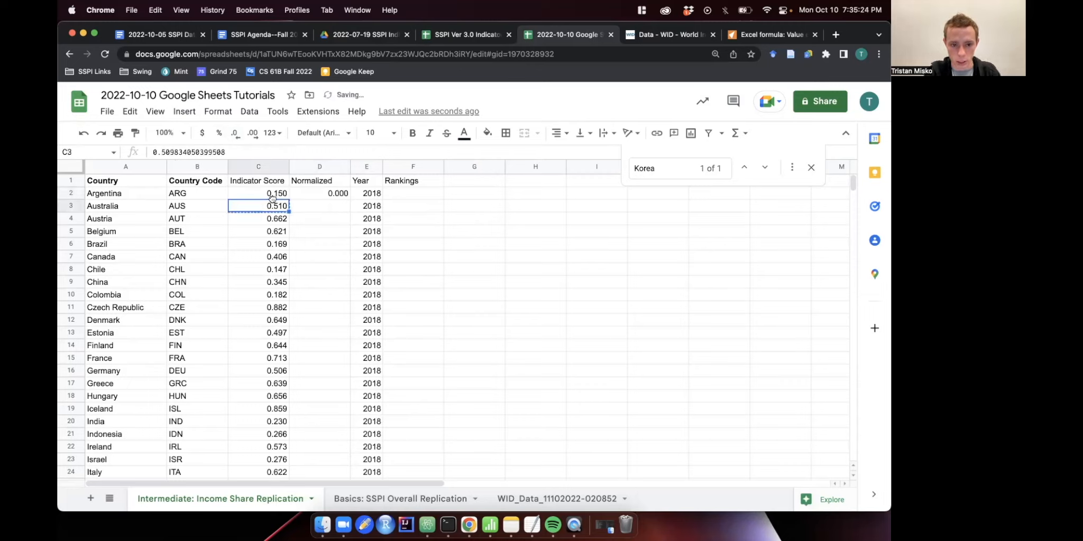
pyautogui.click(276, 193)
pyautogui.write('1.5')
pyautogui.press('Return')
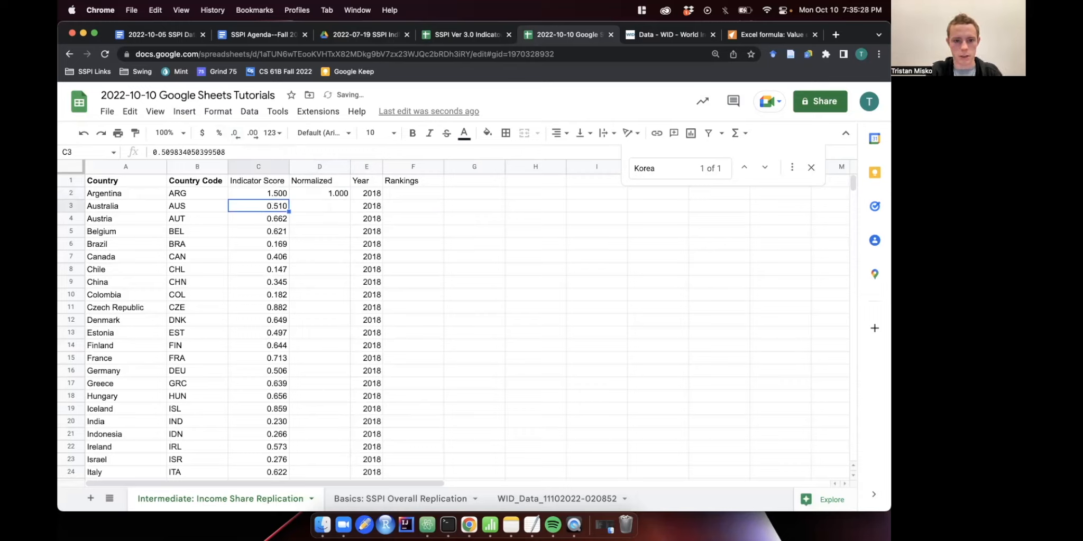
# Undo the last test entry in C2 and try an indicator score of 1.2, between the goalposts.
pyautogui.press('super+z')
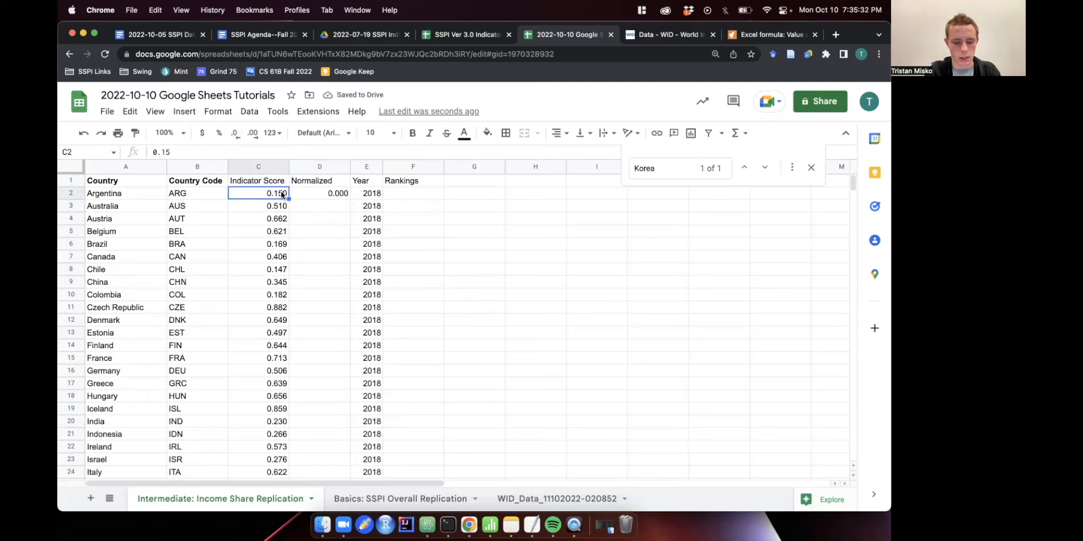
pyautogui.write('1.2')
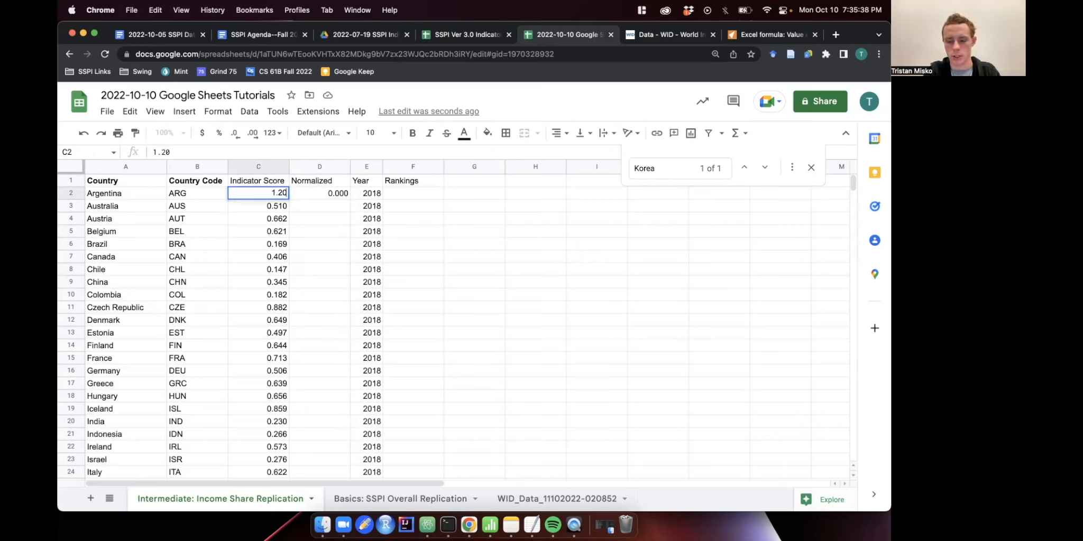
pyautogui.press('Return')
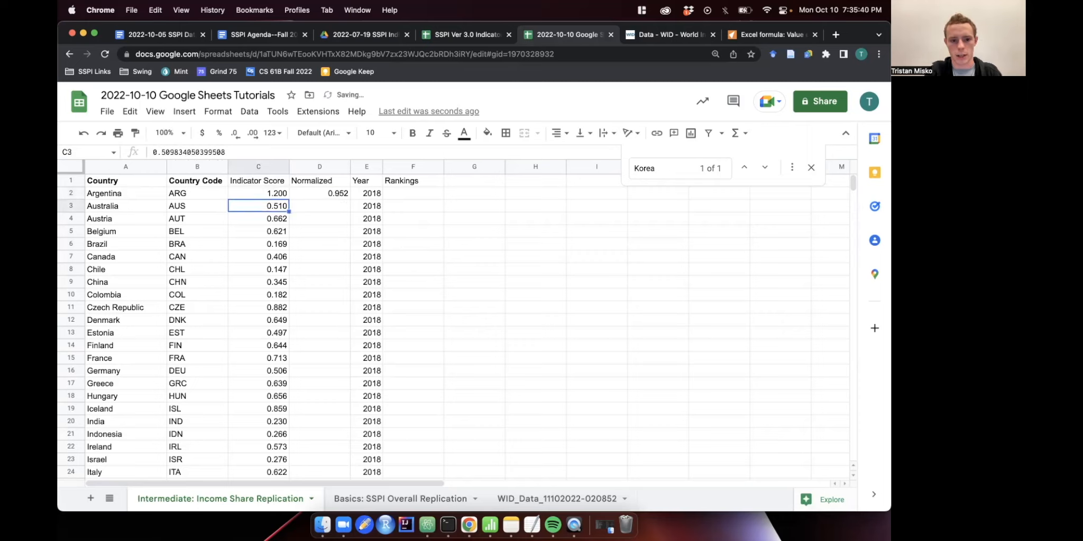
# Undo the test entries in C2 to restore Argentina's original indicator score, keeping three decimal places in D2.
pyautogui.click(264, 191)
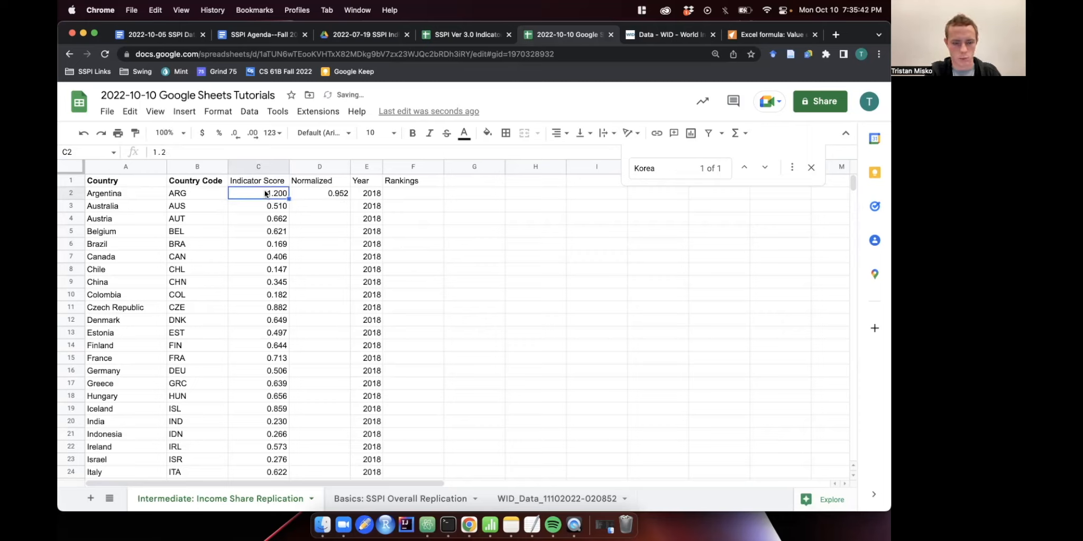
pyautogui.press('super+z')
pyautogui.press('super+z')
pyautogui.press('super+z')
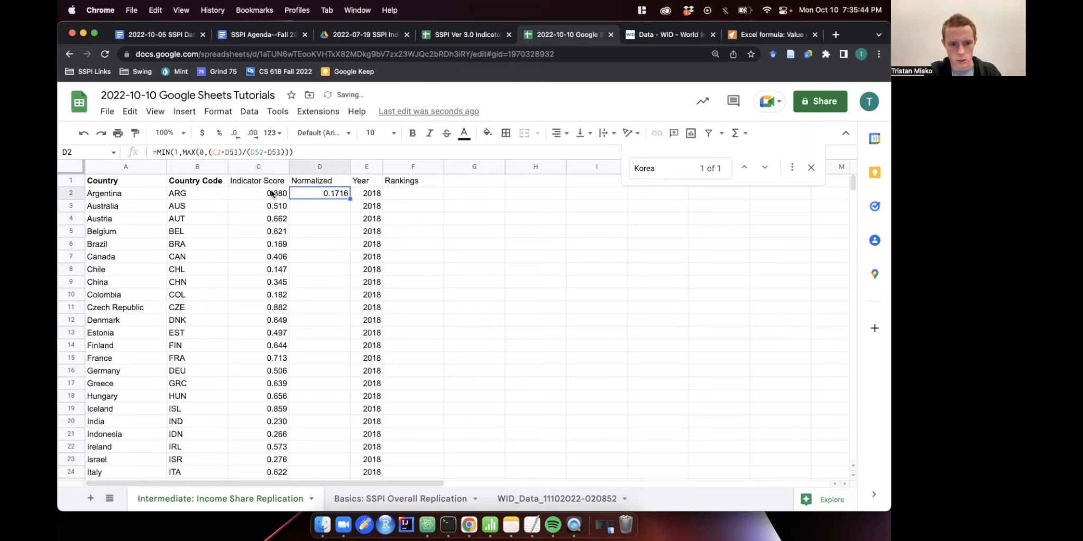
pyautogui.press('super+shift+z')
pyautogui.click(275, 195)
pyautogui.click(327, 195)
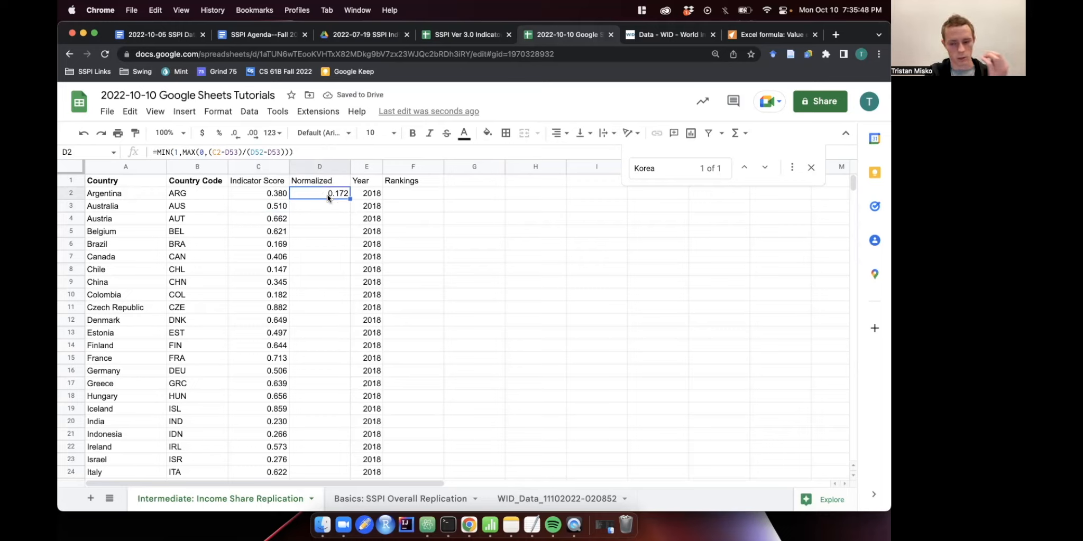
# Try filling Argentina's normalization formula from D2 down through D5 with its relative goalpost references.
pyautogui.click(264, 152)
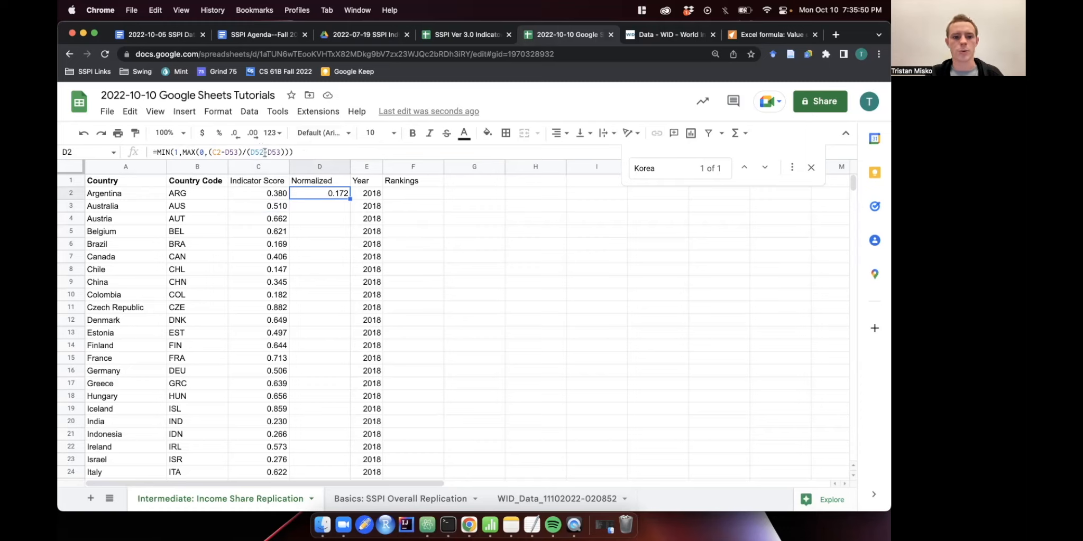
pyautogui.click(401, 251)
pyautogui.click(338, 194)
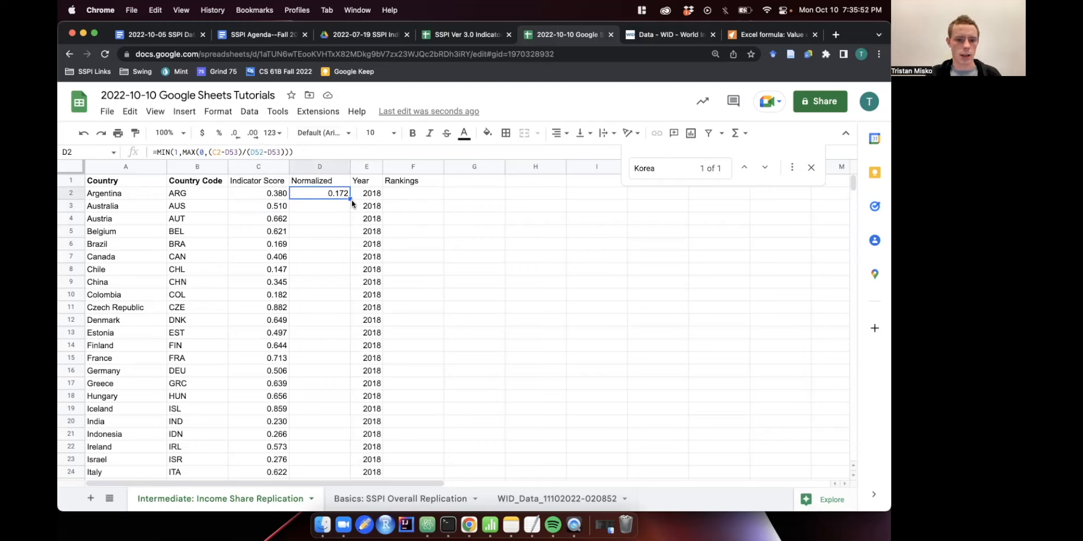
pyautogui.moveTo(349, 198); pyautogui.dragTo(329, 233)
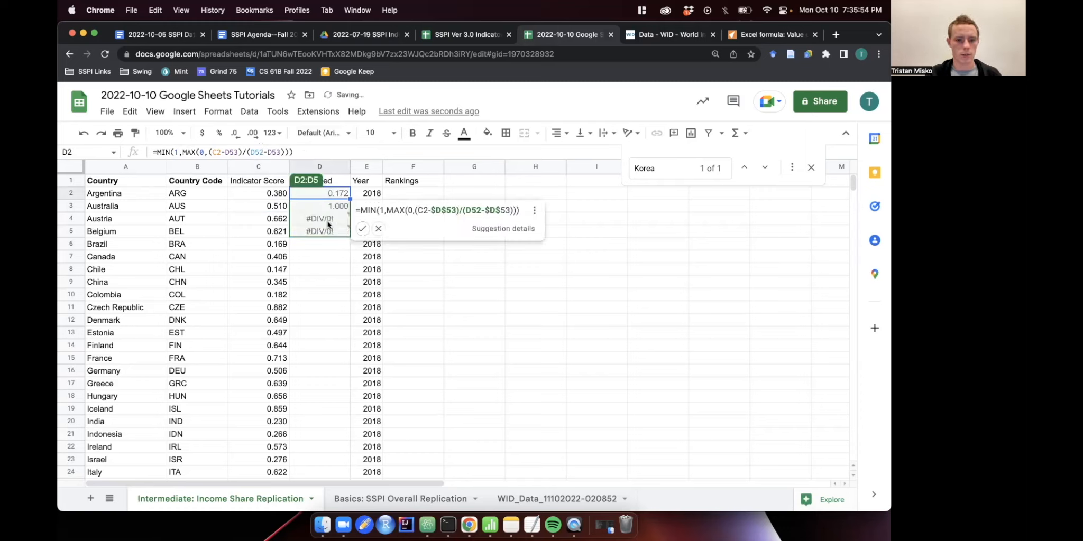
pyautogui.scroll(-20, 353, 279)
pyautogui.scroll(20, 354, 279)
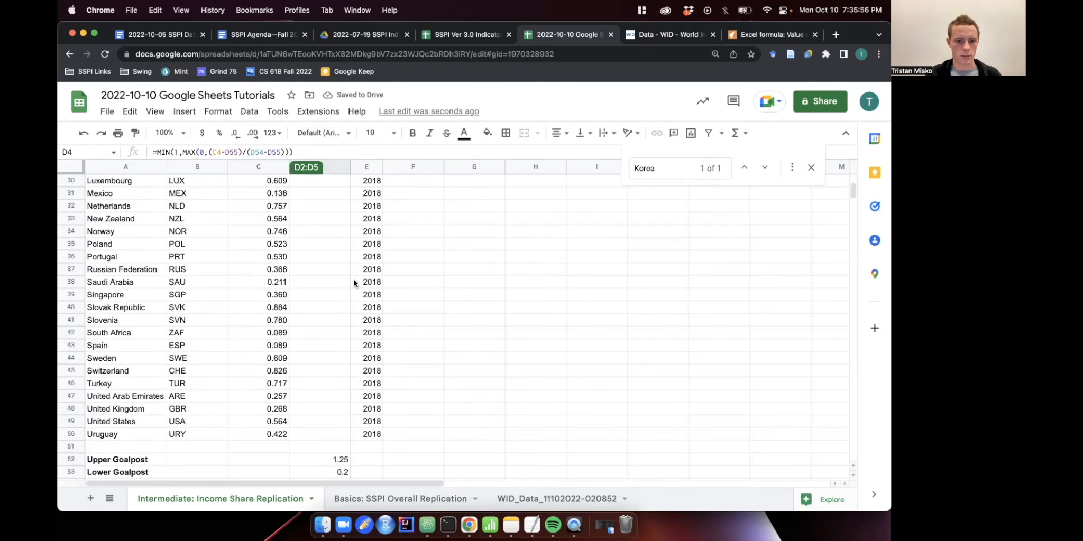
# Inspect the formula copied to D5 and compare its references with the goalpost rows below the country list.
pyautogui.doubleClick(331, 229)
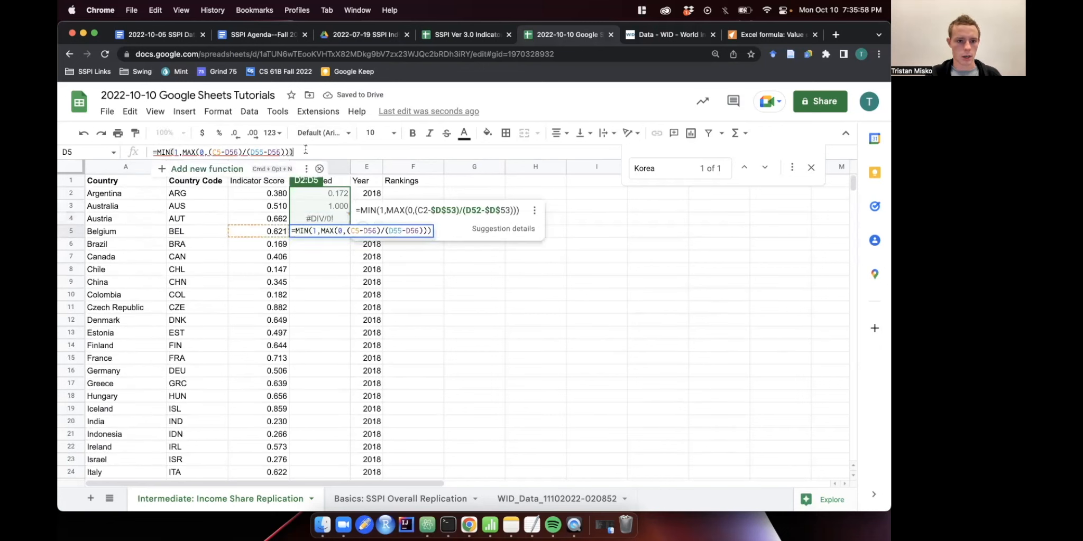
pyautogui.scroll(-20, 333, 284)
pyautogui.scroll(12, 333, 285)
pyautogui.scroll(-8, 328, 433)
pyautogui.scroll(3, 331, 407)
pyautogui.scroll(15, 335, 277)
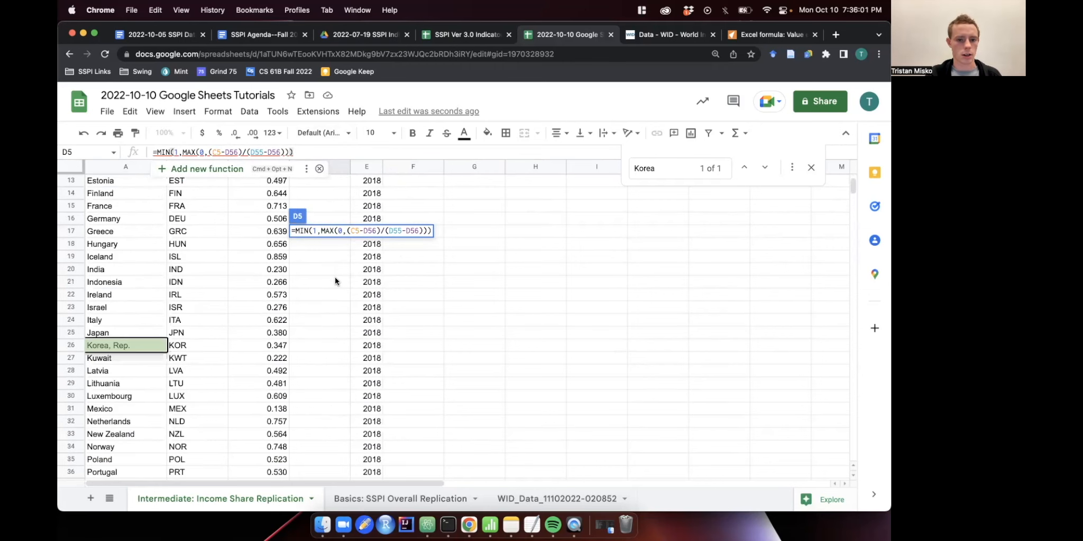
# In the D2 formula, make the numerator's lower goalpost reference absolute as $D$53 and the upper goalpost reference absolute as $D$52.
pyautogui.click(331, 193)
pyautogui.click(231, 152)
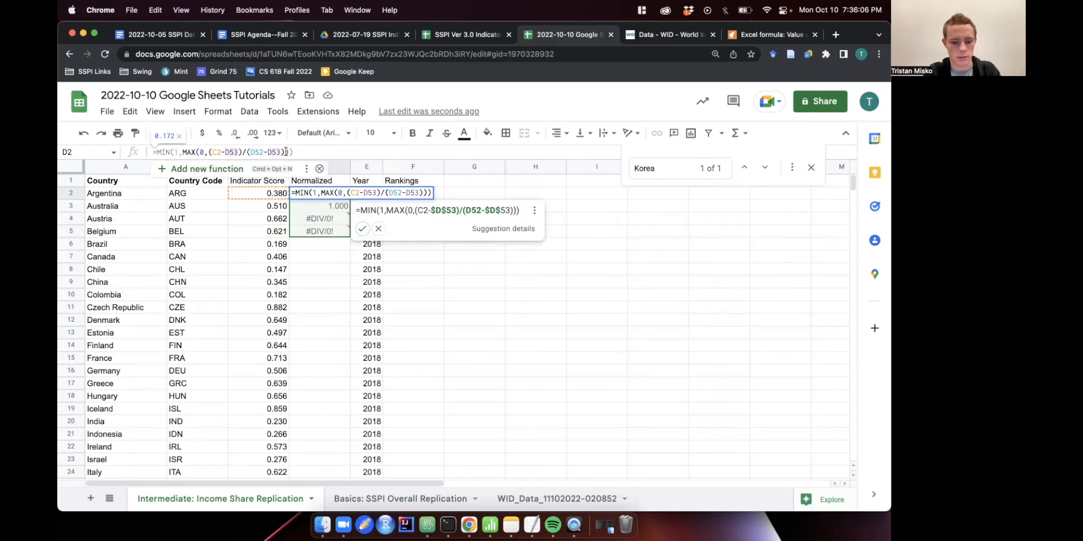
pyautogui.write('$')
pyautogui.press('Right')
pyautogui.write('$')
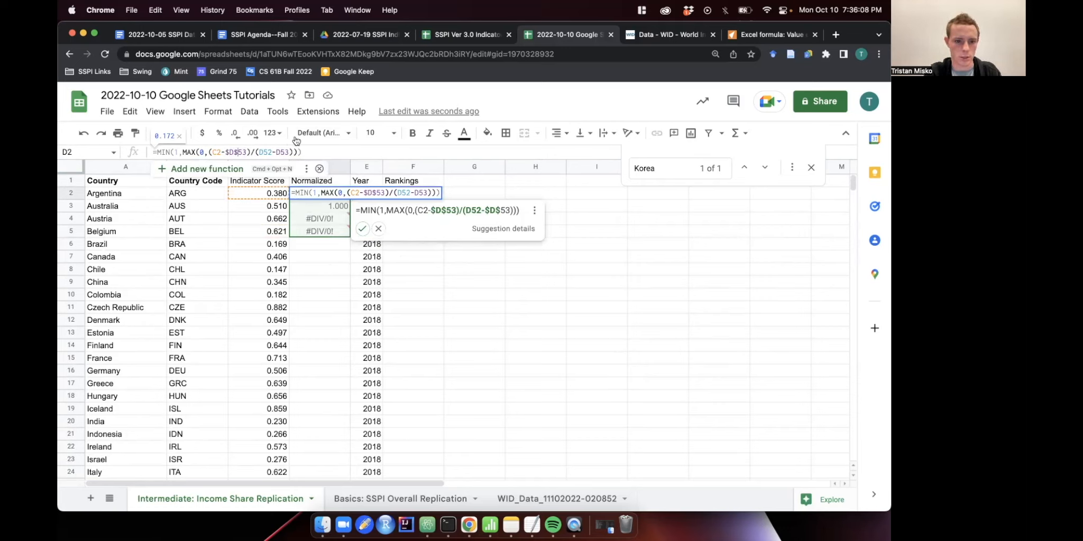
pyautogui.click(259, 153)
pyautogui.write('$')
pyautogui.press('Right')
pyautogui.write('$')
# Make the denominator's lower goalpost reference absolute as $D$53 and commit =MIN(1,MAX(0,(C2-$D$53)/($D$52-$D$53))) in D2.
pyautogui.moveTo(229, 152); pyautogui.dragTo(246, 153)
pyautogui.click(259, 152)
pyautogui.click(285, 153)
pyautogui.write('$')
pyautogui.press('Right')
pyautogui.write('$')
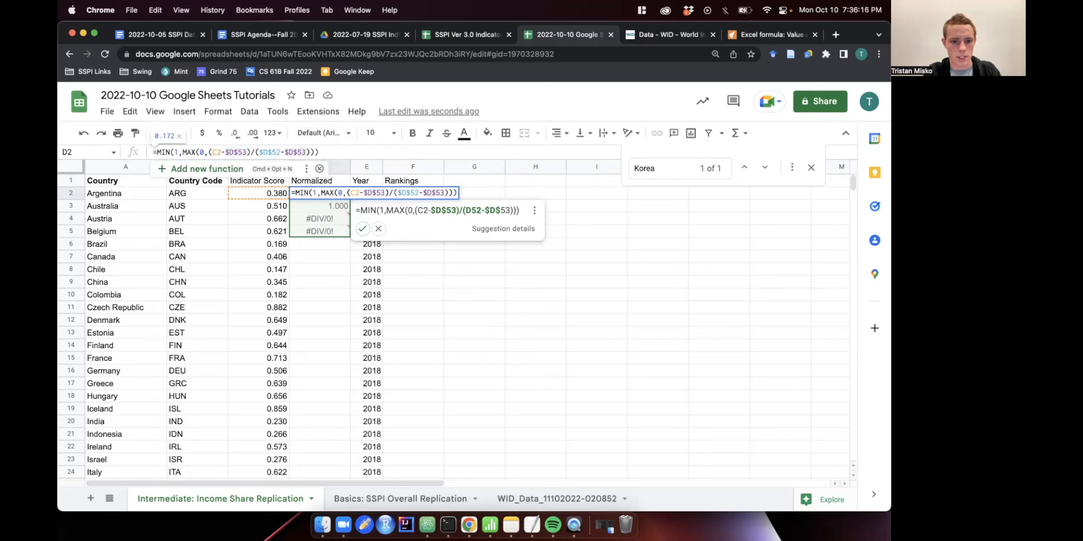
pyautogui.press('Return')
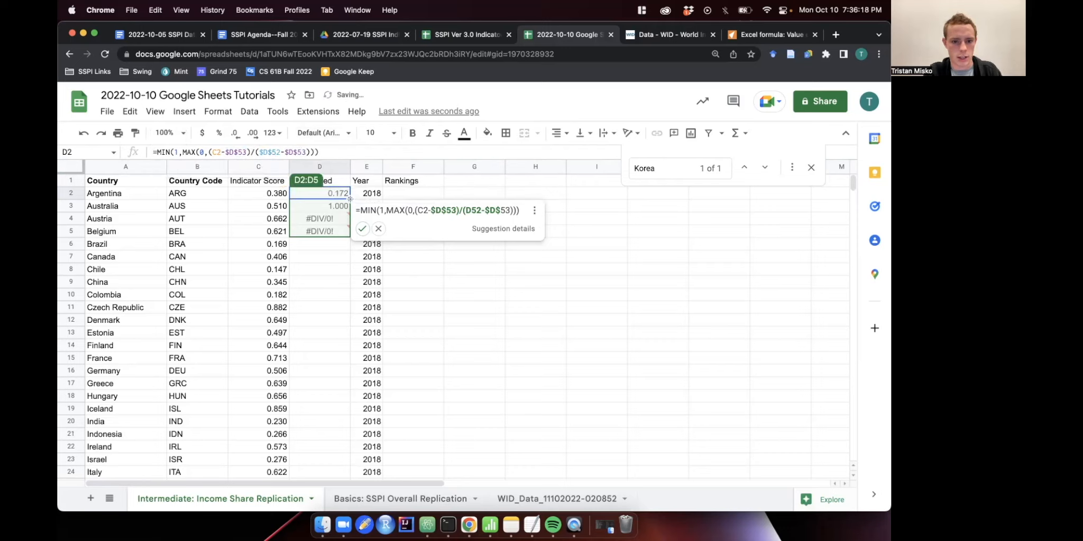
# Fill the D2 normalization formula down to Uruguay in row 50 and dismiss the suggested formula correction.
pyautogui.moveTo(350, 200); pyautogui.dragTo(322, 332)
pyautogui.scroll(10, 322, 317)
pyautogui.click(331, 193)
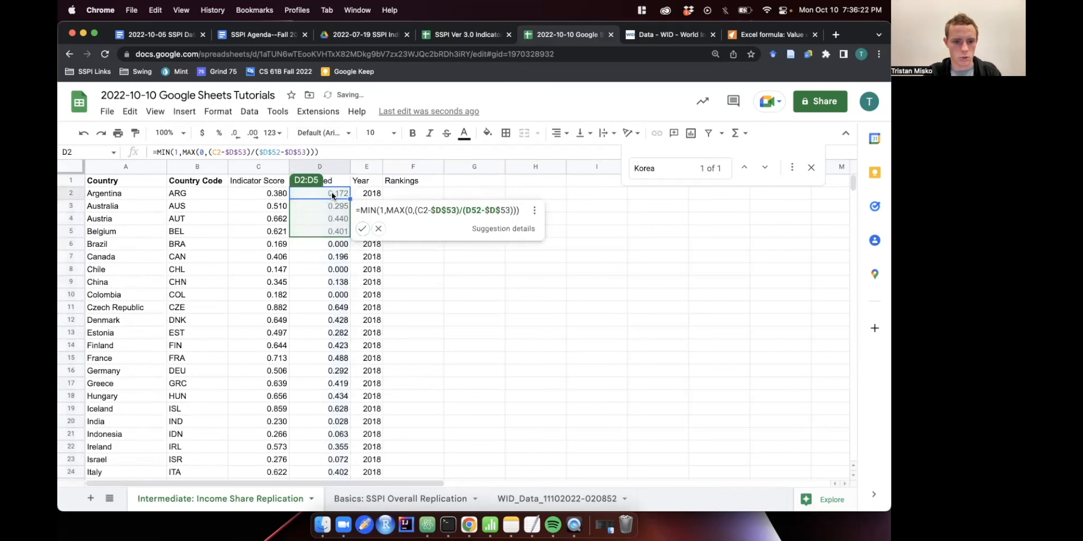
pyautogui.press('Return')
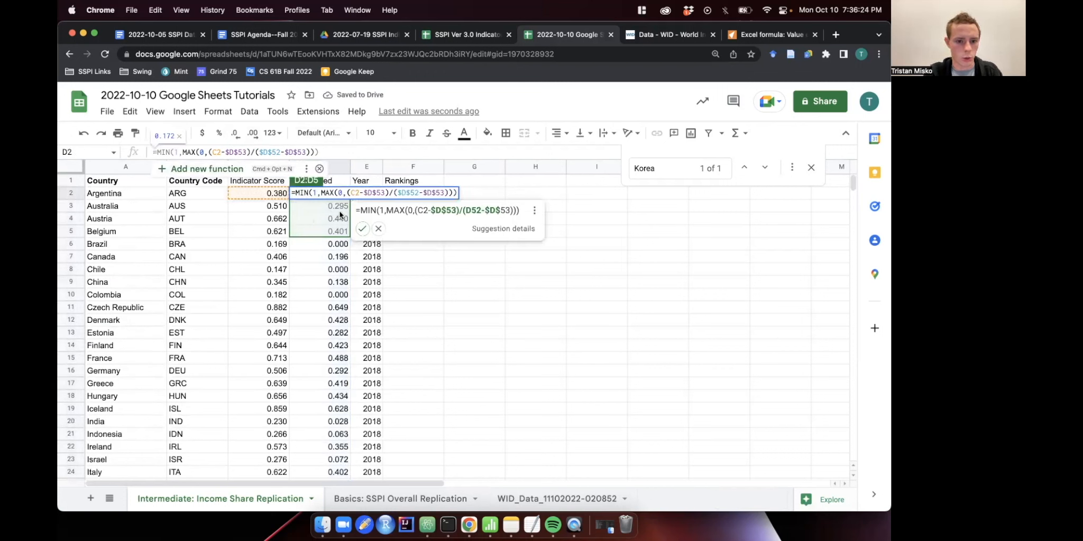
pyautogui.press('Return')
pyautogui.click(311, 222)
pyautogui.click(311, 232)
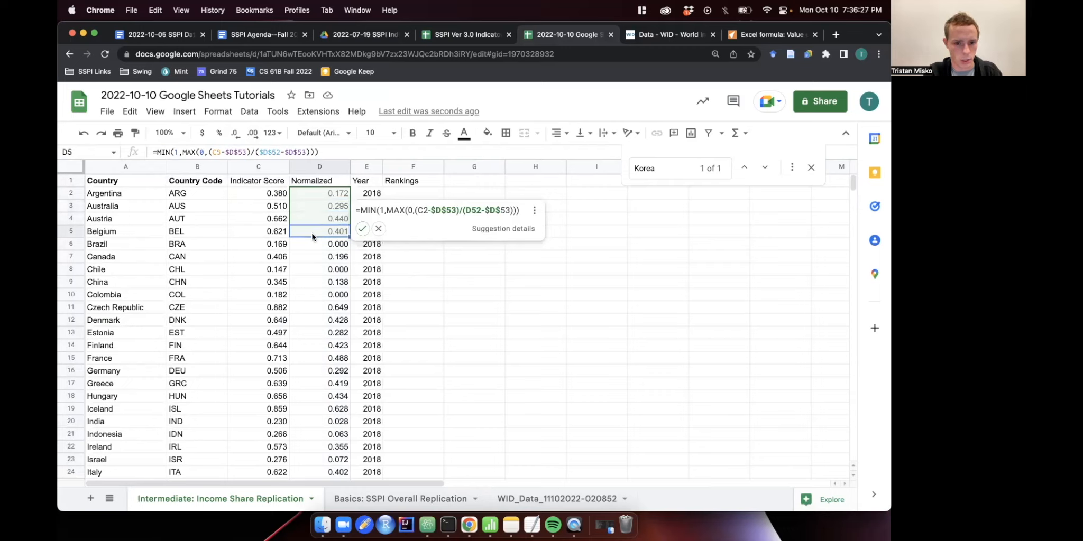
pyautogui.click(377, 231)
# Review the normalized scores across all countries, comparing the Czech Republic's indicator score in C11 with its formula in D11.
pyautogui.click(329, 207)
pyautogui.click(330, 195)
pyautogui.scroll(-6, 340, 344)
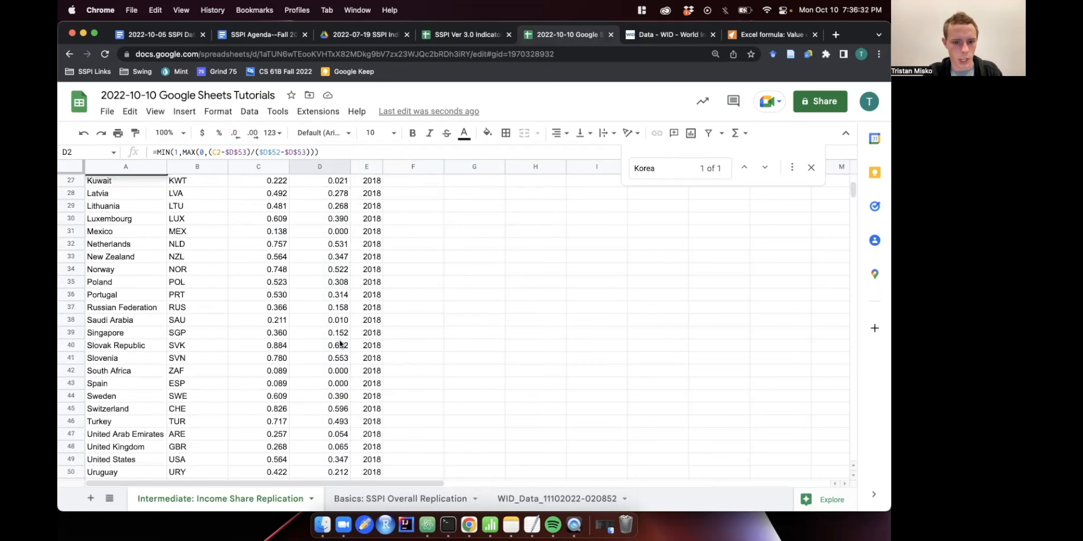
pyautogui.scroll(-2, 333, 372)
pyautogui.scroll(3, 147, 295)
pyautogui.scroll(5, 103, 273)
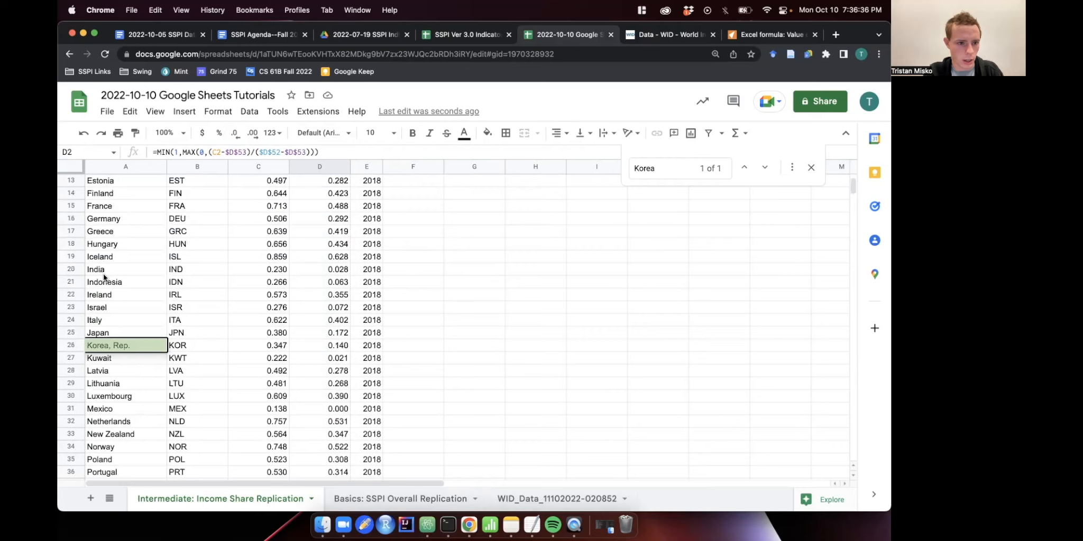
pyautogui.scroll(1, 127, 225)
pyautogui.moveTo(127, 229); pyautogui.dragTo(319, 230)
pyautogui.click(319, 231)
pyautogui.click(268, 231)
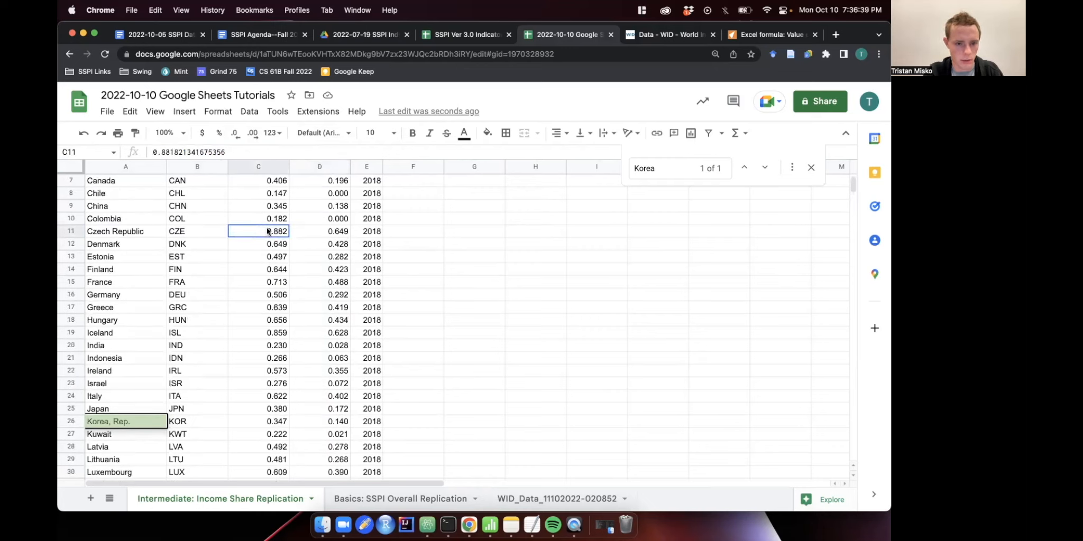
pyautogui.click(311, 235)
pyautogui.scroll(-13, 328, 376)
pyautogui.scroll(15, 329, 374)
pyautogui.scroll(-1, 331, 228)
pyautogui.scroll(1, 331, 227)
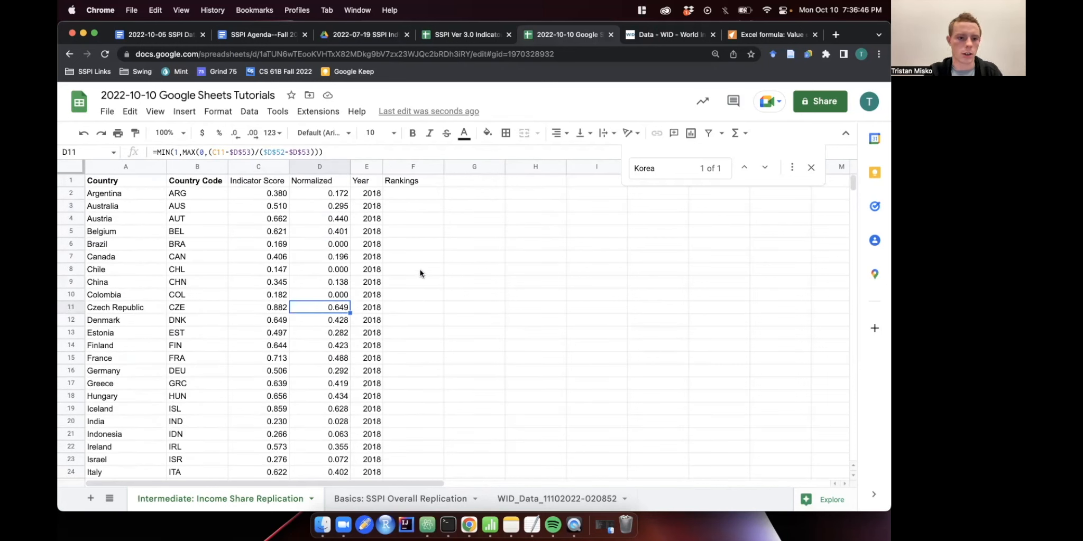
# Bold the headers in C1:F1 and fit the Indicator Score and Normalized column widths to them.
pyautogui.moveTo(284, 184); pyautogui.dragTo(398, 179)
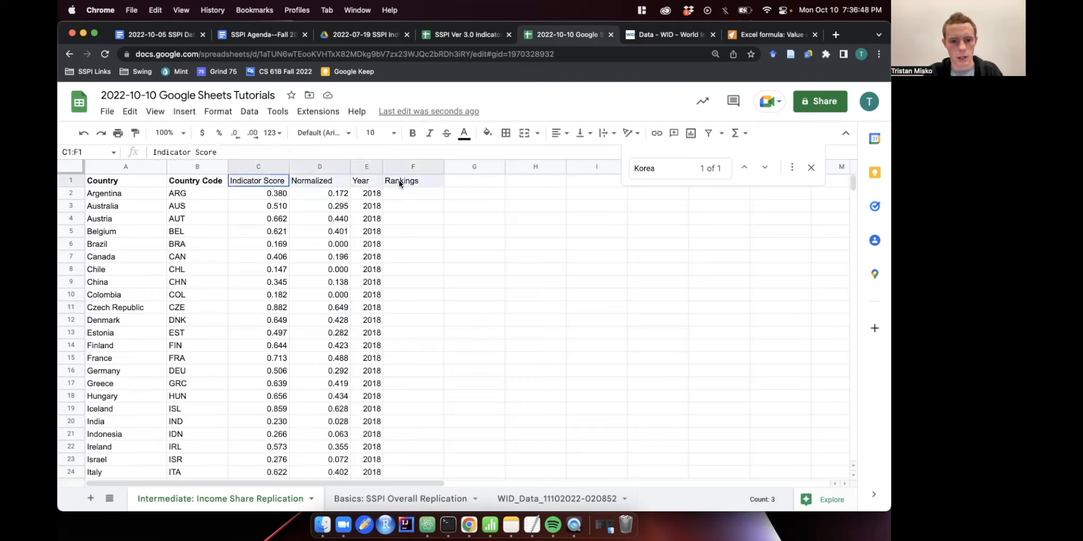
pyautogui.press('cmd+b')
pyautogui.click(400, 239)
pyautogui.scroll(-10, 398, 356)
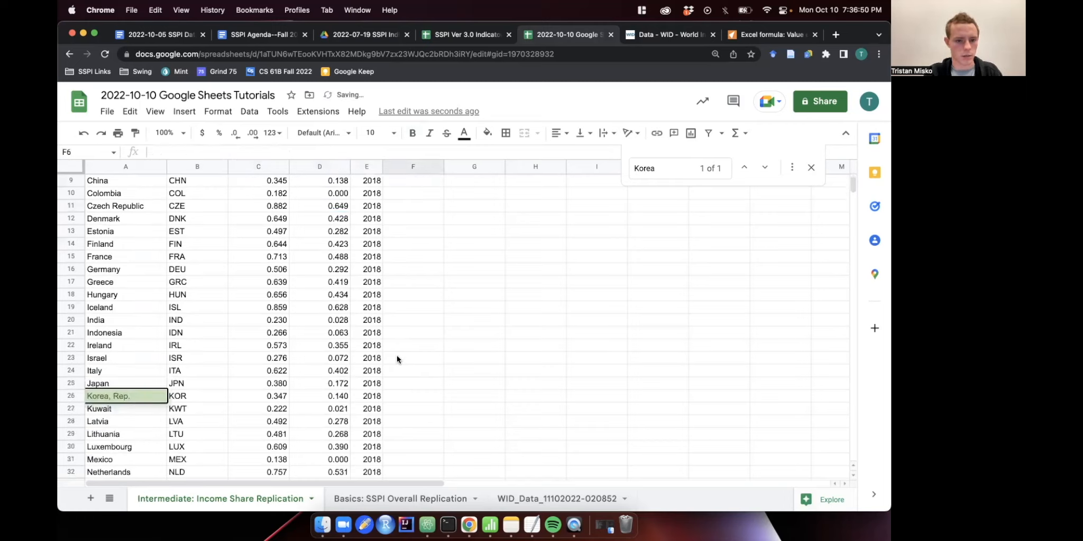
pyautogui.scroll(7, 396, 355)
pyautogui.moveTo(289, 167); pyautogui.dragTo(340, 167)
pyautogui.scroll(3, 388, 210)
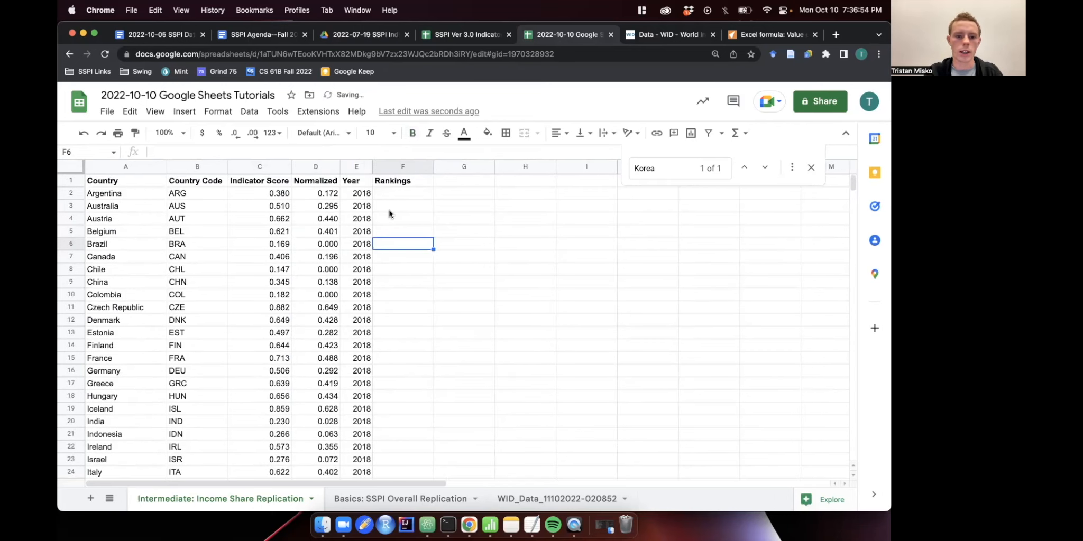
pyautogui.scroll(-2, 389, 219)
pyautogui.scroll(-15, 389, 222)
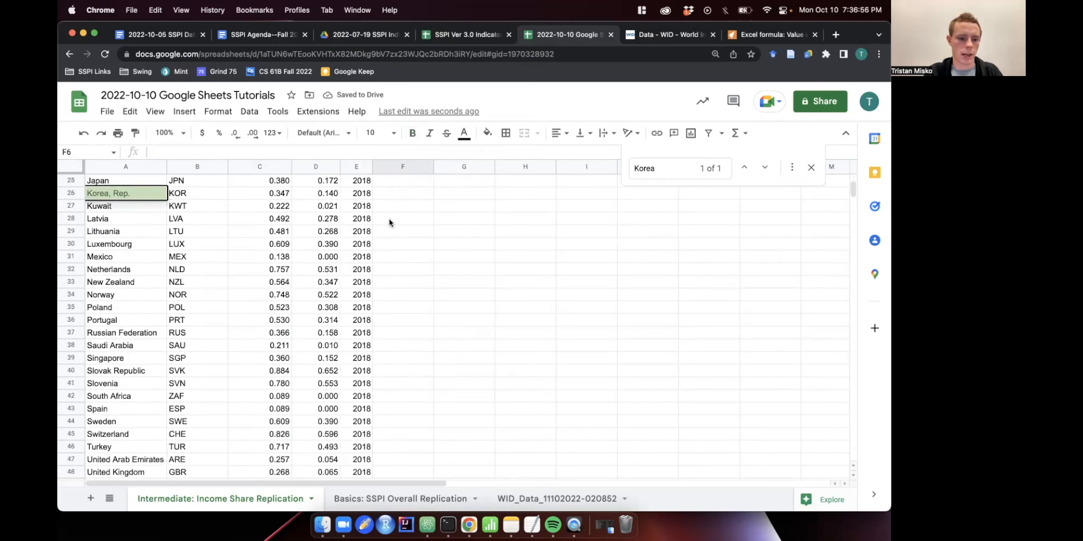
pyautogui.scroll(7, 389, 222)
pyautogui.scroll(-3, 389, 222)
pyautogui.scroll(-1, 388, 218)
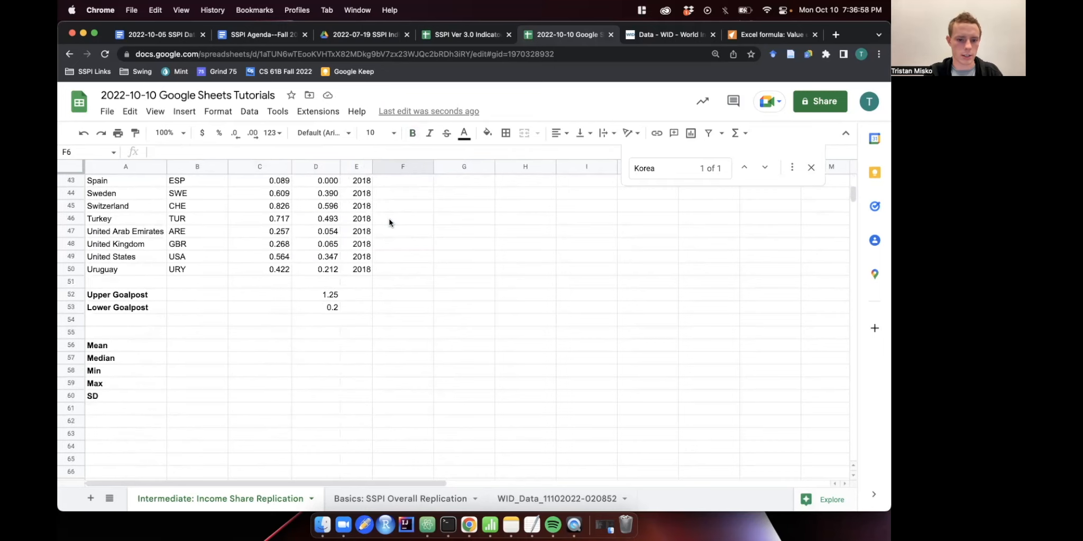
pyautogui.scroll(14, 388, 219)
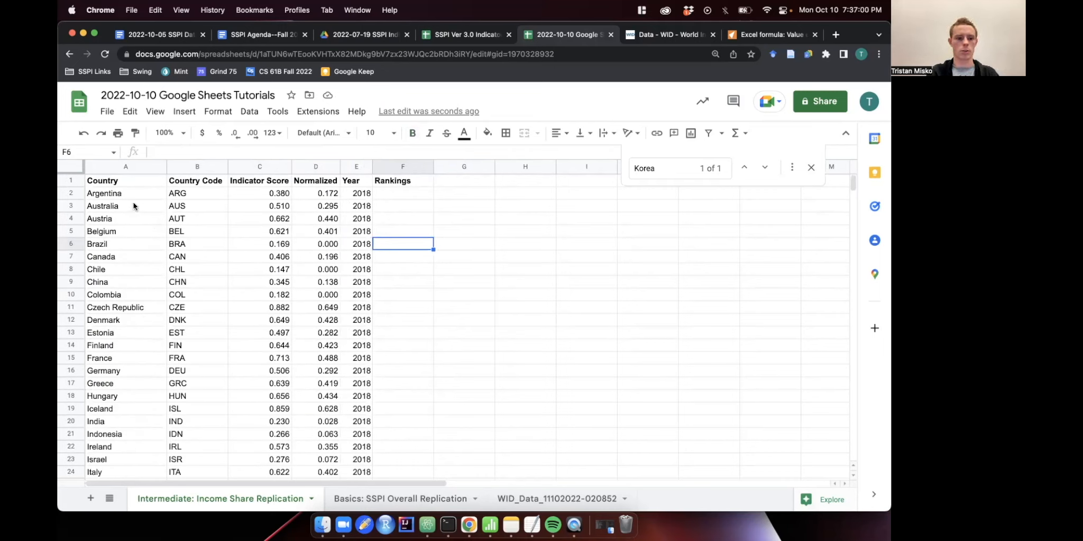
# Sort the country table A1:F50 by Indicator Score in Z → A order, treating the first row as a header.
pyautogui.moveTo(99, 183); pyautogui.dragTo(403, 318)
pyautogui.scroll(8, 405, 318)
pyautogui.scroll(5, 405, 318)
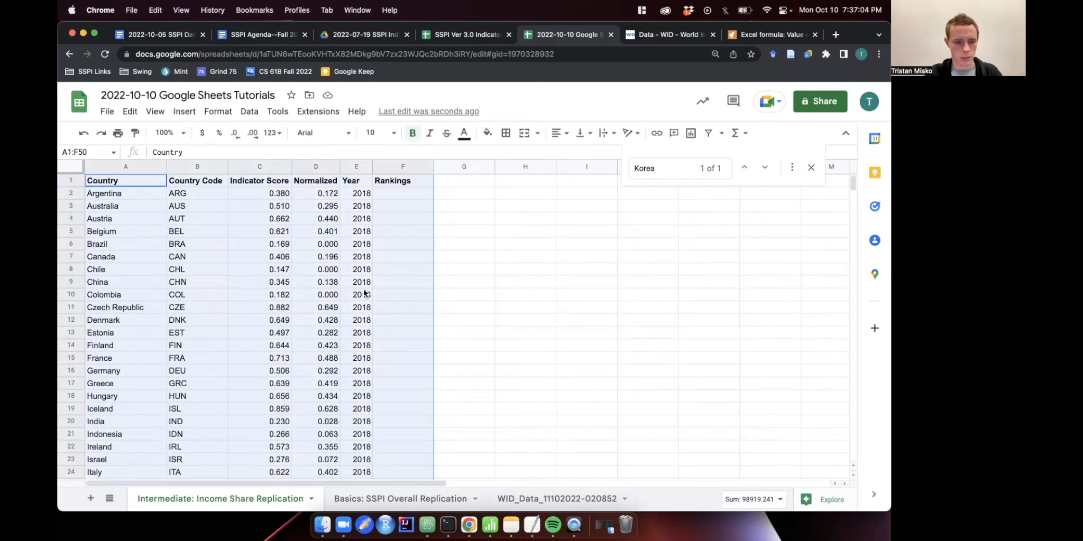
pyautogui.rightClick(270, 304)
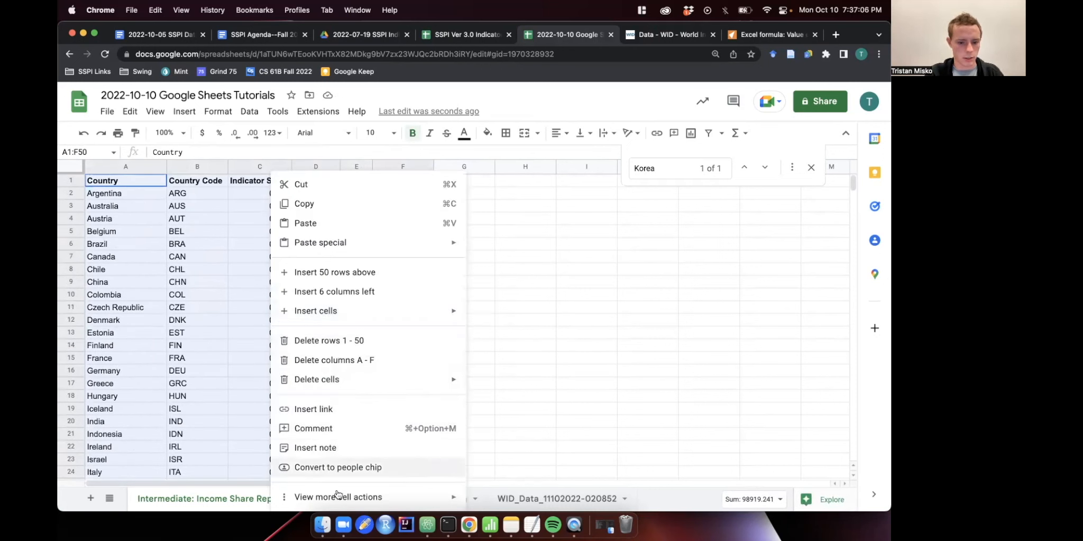
pyautogui.moveTo(338, 497)
pyautogui.click(528, 436)
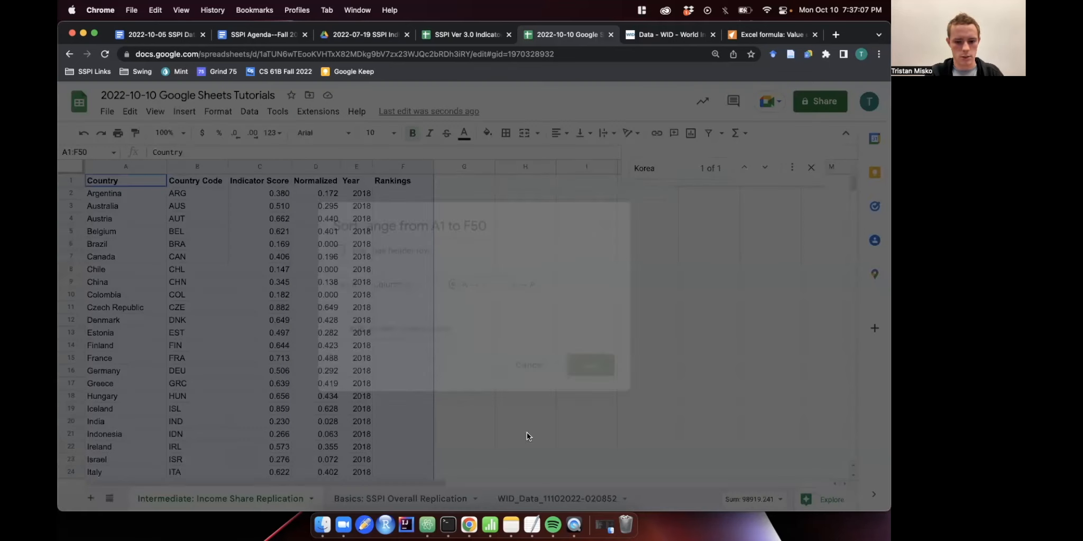
pyautogui.click(373, 254)
pyautogui.click(389, 294)
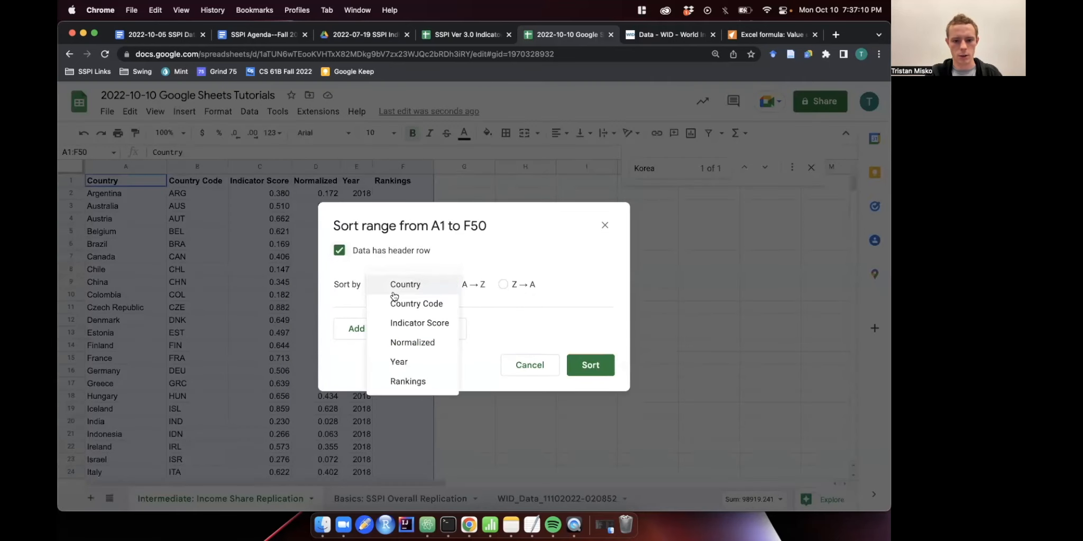
pyautogui.click(429, 328)
pyautogui.click(510, 285)
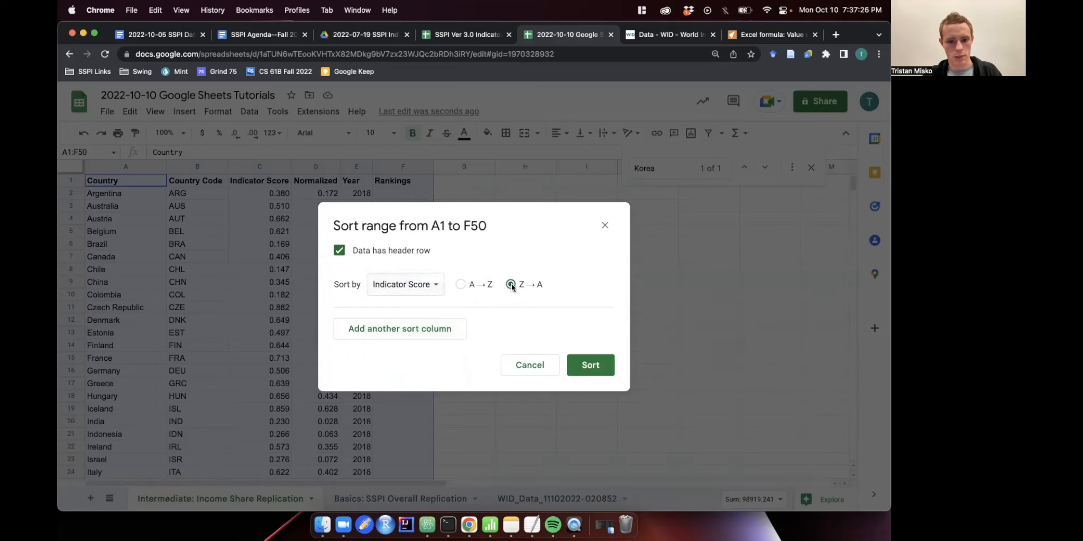
pyautogui.click(585, 364)
pyautogui.click(264, 196)
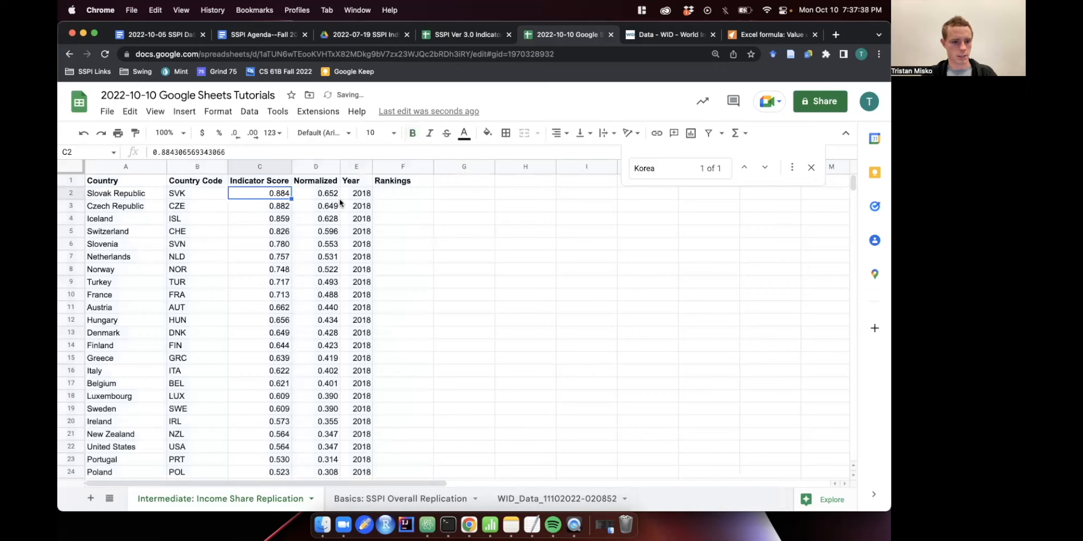
# Enter the first three rankings 1, 2 and 3 in F2:F4.
pyautogui.click(395, 190)
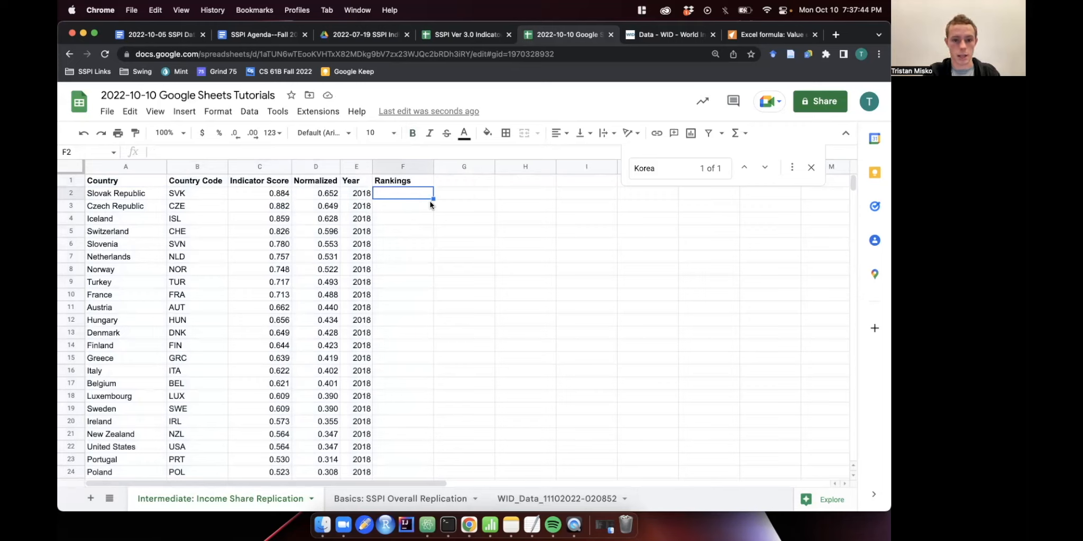
pyautogui.write('1')
pyautogui.press('Return')
pyautogui.write('2')
pyautogui.press('Return')
pyautogui.write('3')
pyautogui.press('Return')
# Extend the ranking sequence from F2:F4 down to the last country in row 50 and fit the Rankings column width to its contents.
pyautogui.moveTo(411, 192); pyautogui.dragTo(423, 217)
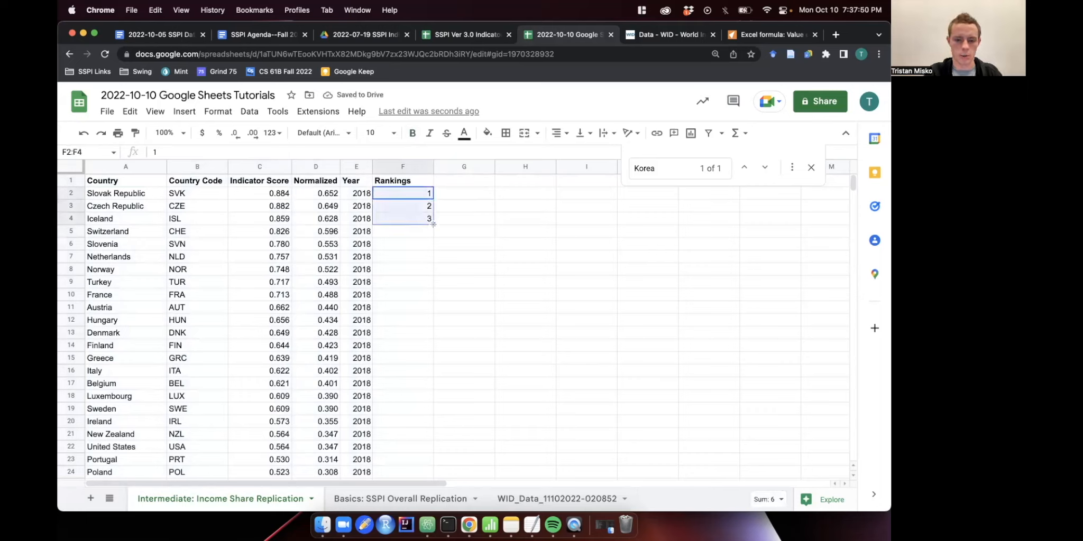
pyautogui.moveTo(433, 225); pyautogui.dragTo(416, 334)
pyautogui.scroll(10, 416, 335)
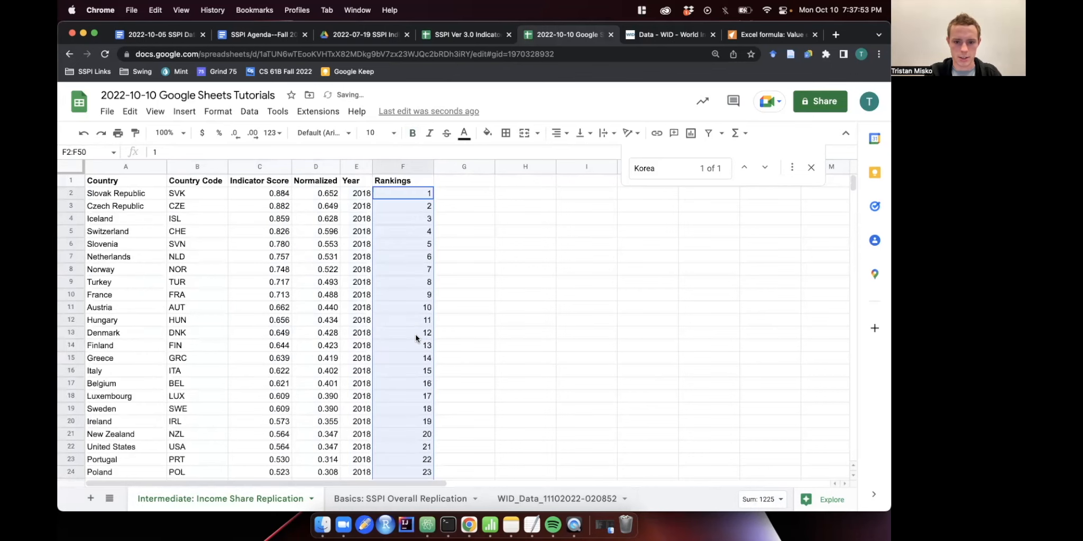
pyautogui.click(436, 210)
pyautogui.moveTo(422, 190); pyautogui.dragTo(422, 256)
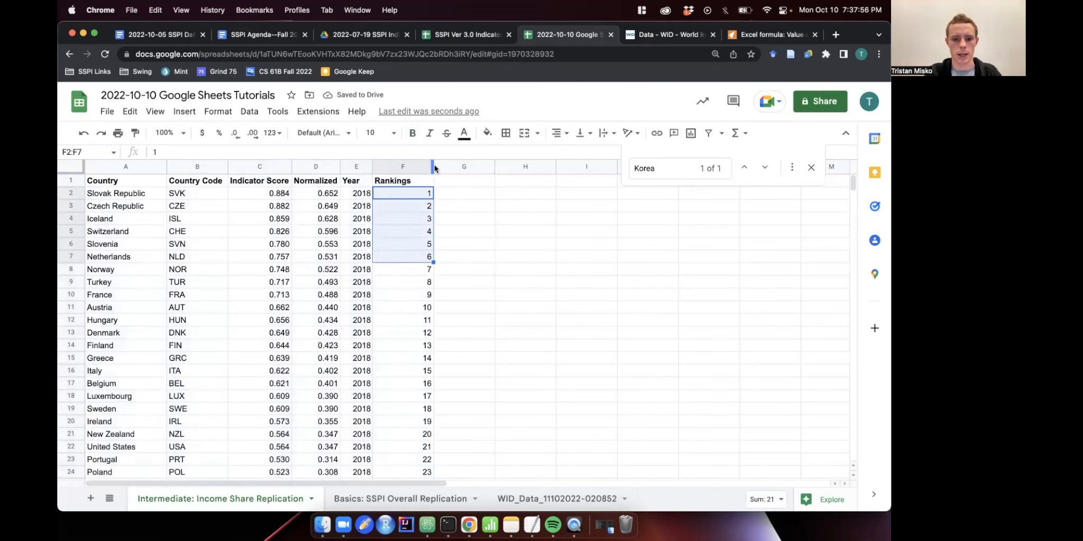
pyautogui.doubleClick(433, 167)
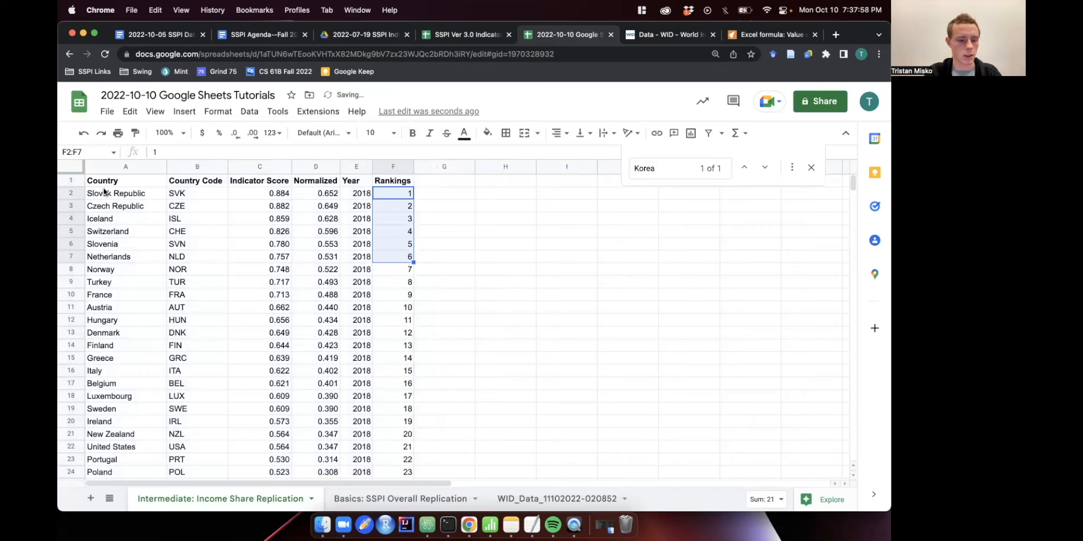
# Sort A1:F50 back by Country in A → Z order, keeping the first row as the header.
pyautogui.moveTo(99, 180); pyautogui.dragTo(405, 256)
pyautogui.rightClick(405, 255)
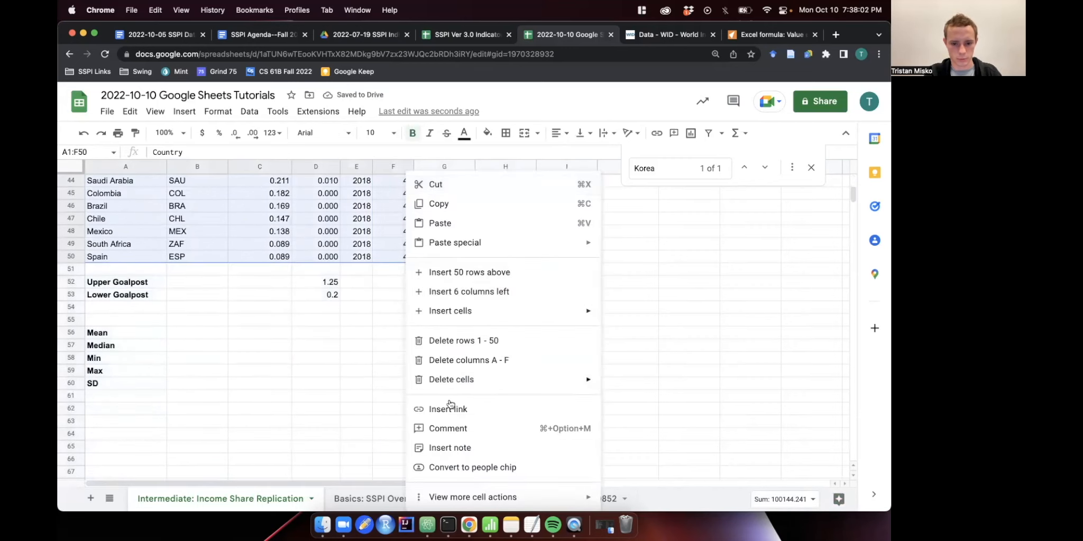
pyautogui.moveTo(479, 498)
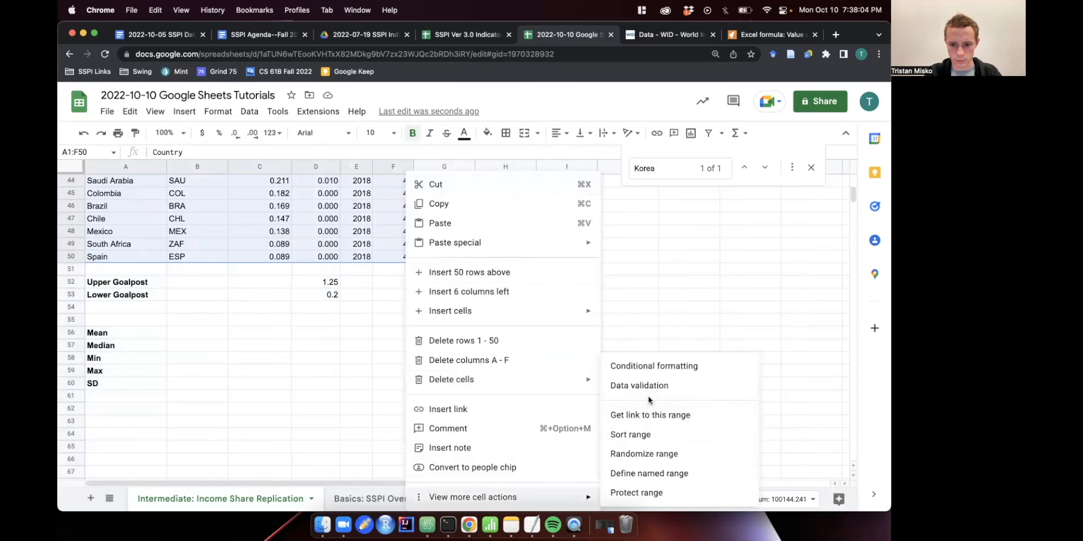
pyautogui.click(654, 437)
pyautogui.click(374, 250)
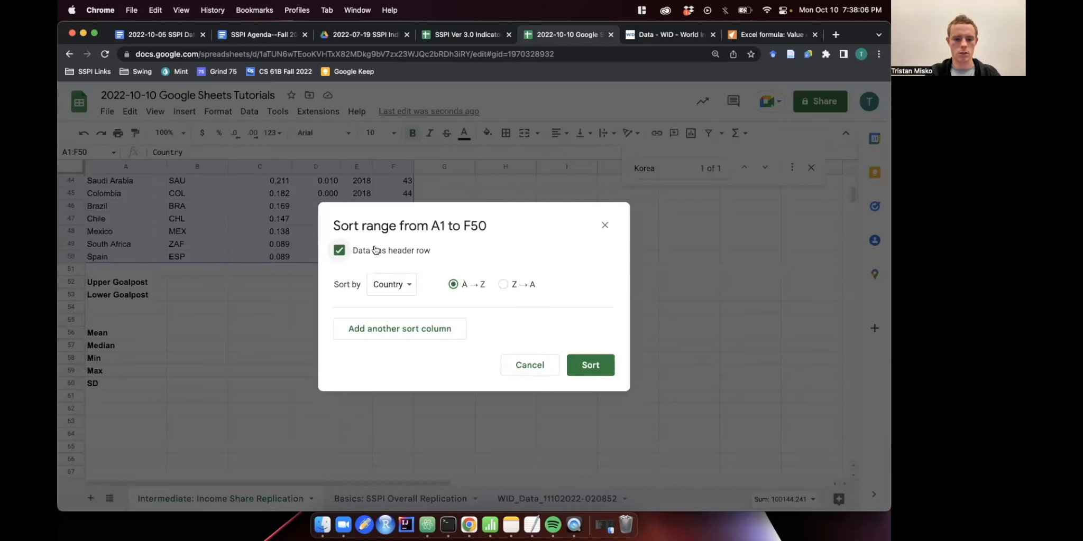
pyautogui.click(400, 287)
pyautogui.click(402, 286)
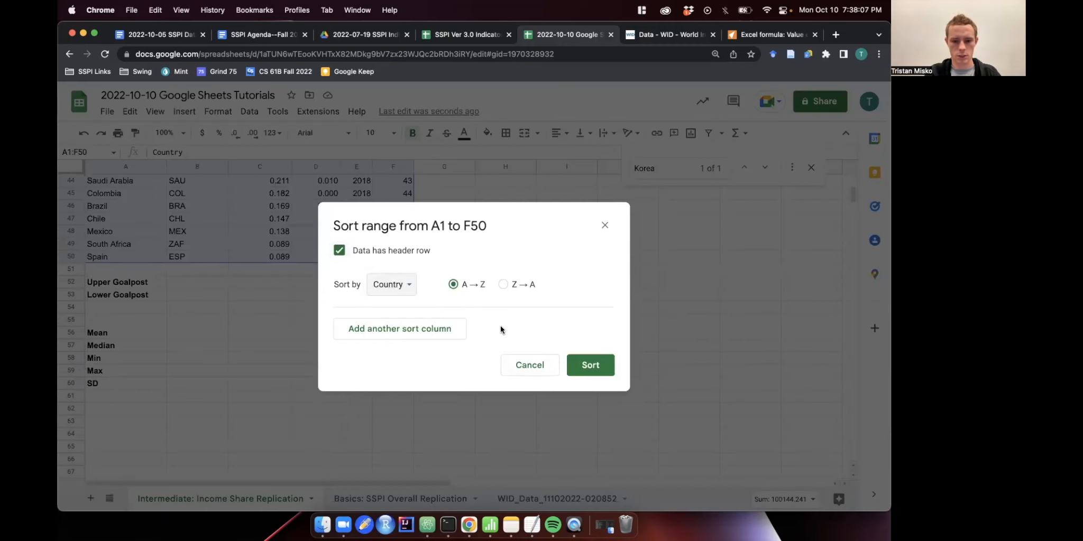
pyautogui.click(590, 365)
pyautogui.click(206, 218)
pyautogui.click(140, 183)
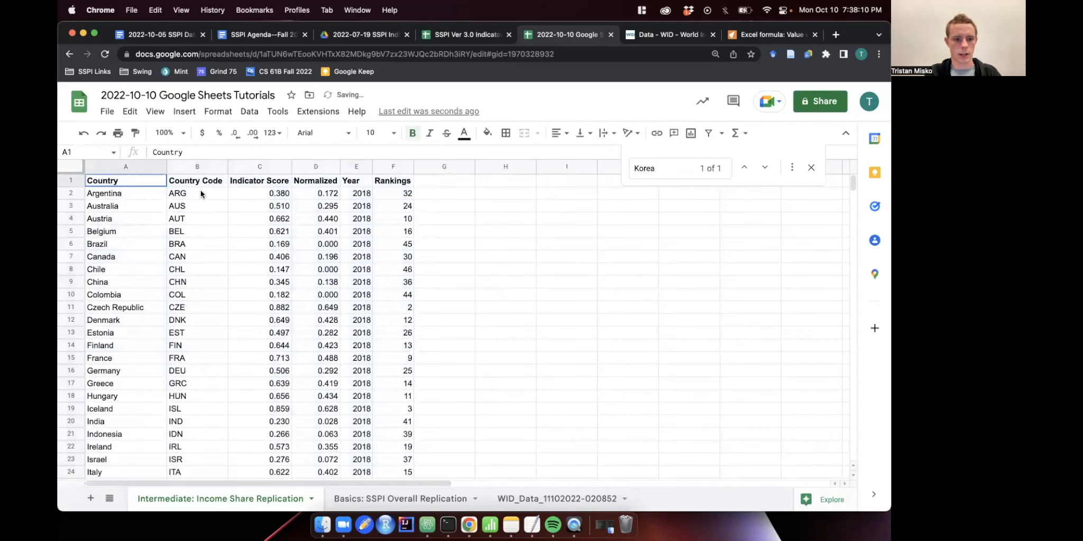
pyautogui.keyDown('shift'); pyautogui.click(392, 268); pyautogui.keyUp('shift')
pyautogui.click(394, 268)
# Change the F1 header to Ranking and fit the column width to it.
pyautogui.click(401, 201)
pyautogui.click(404, 193)
pyautogui.click(412, 183)
pyautogui.press('BackSpace')
pyautogui.press('Return')
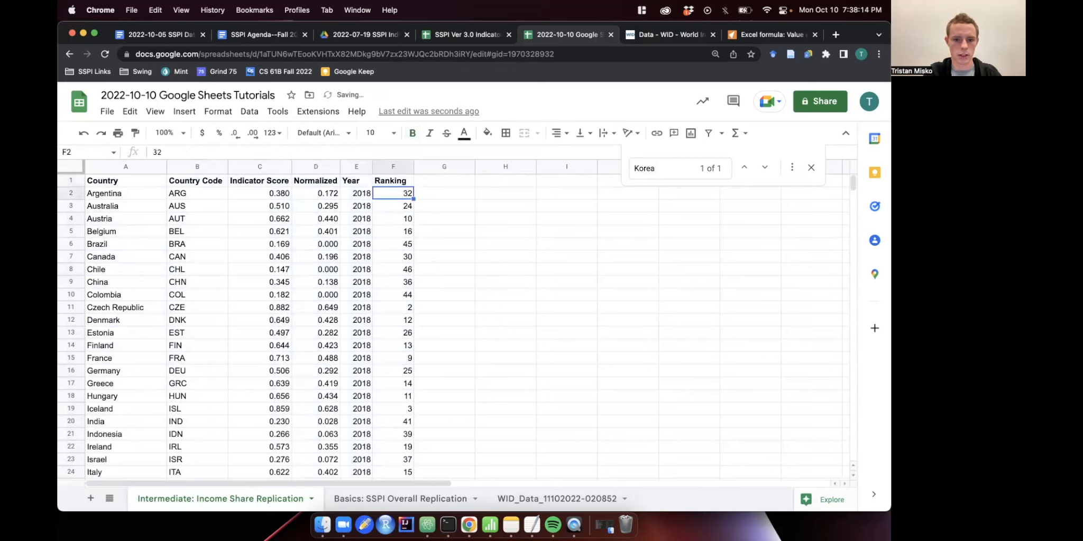
pyautogui.doubleClick(413, 165)
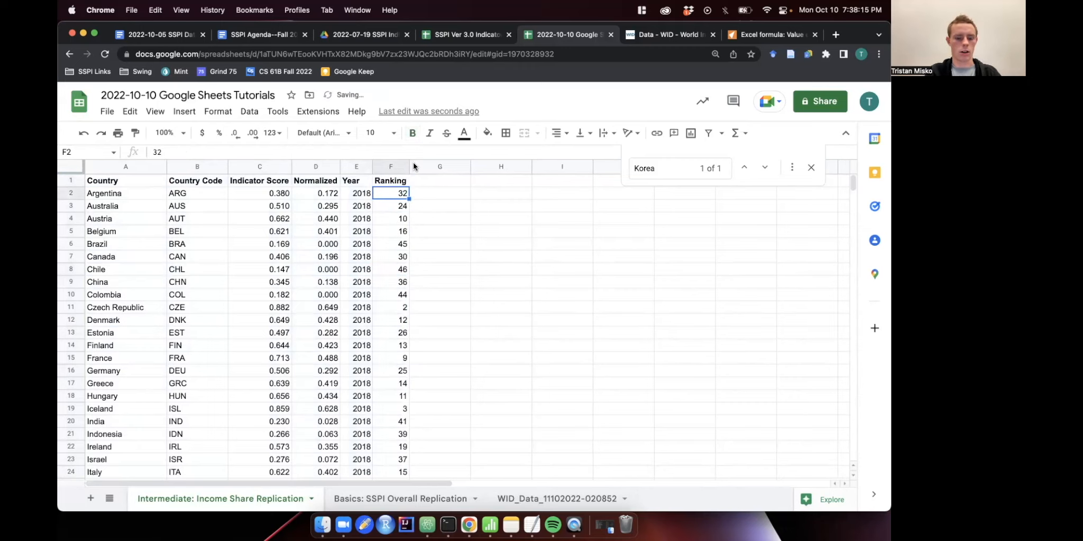
pyautogui.click(447, 259)
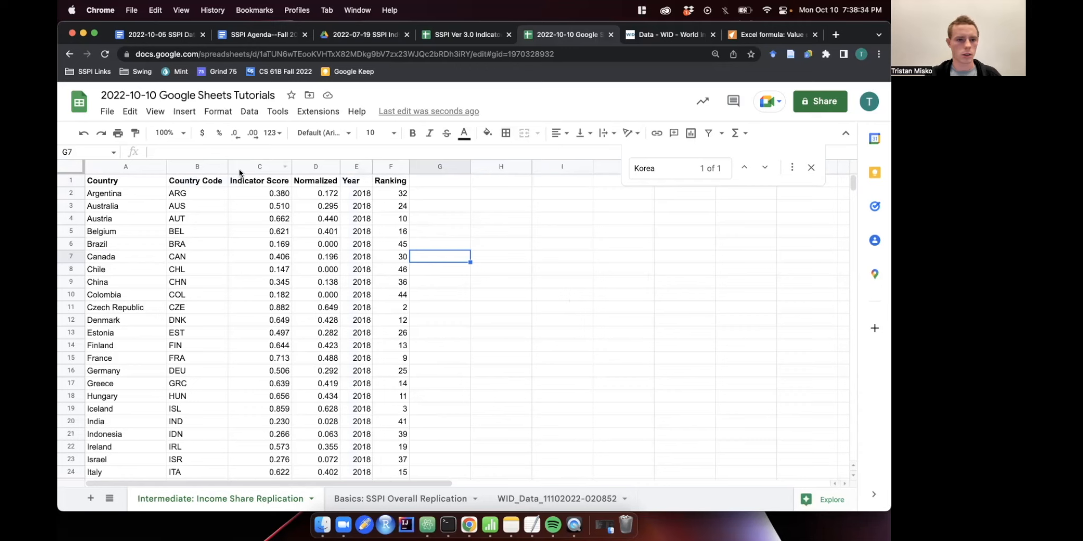
# Download the current sheet as Comma Separated Values (.csv) and enter 2022-10-10 income_share as its file name.
pyautogui.click(107, 114)
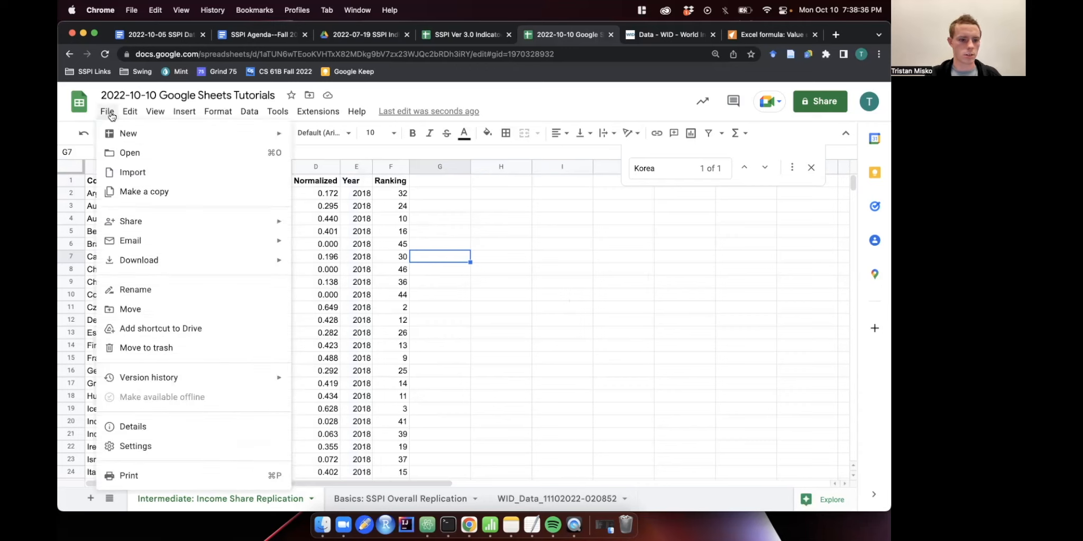
pyautogui.moveTo(180, 256)
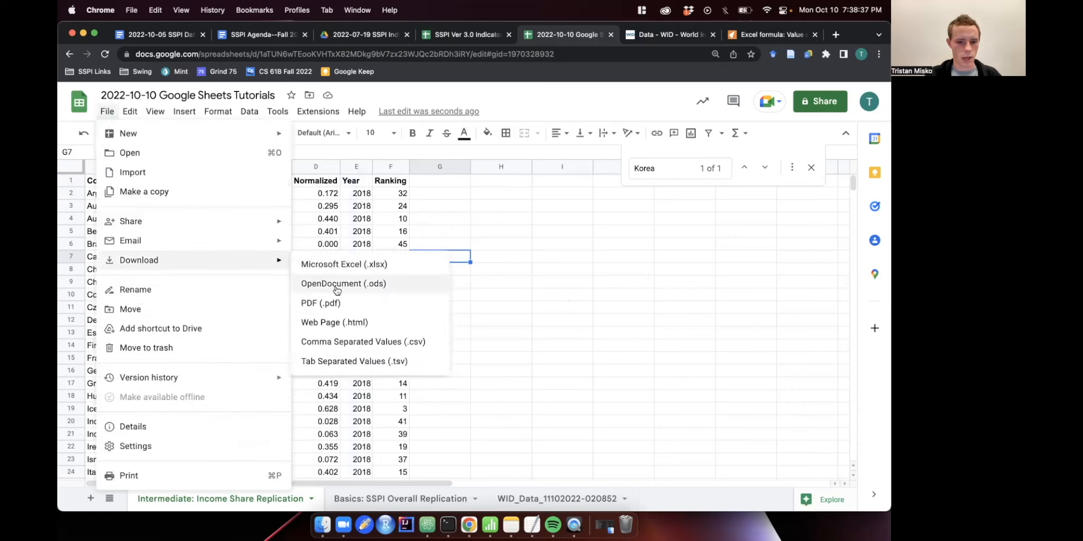
pyautogui.click(387, 344)
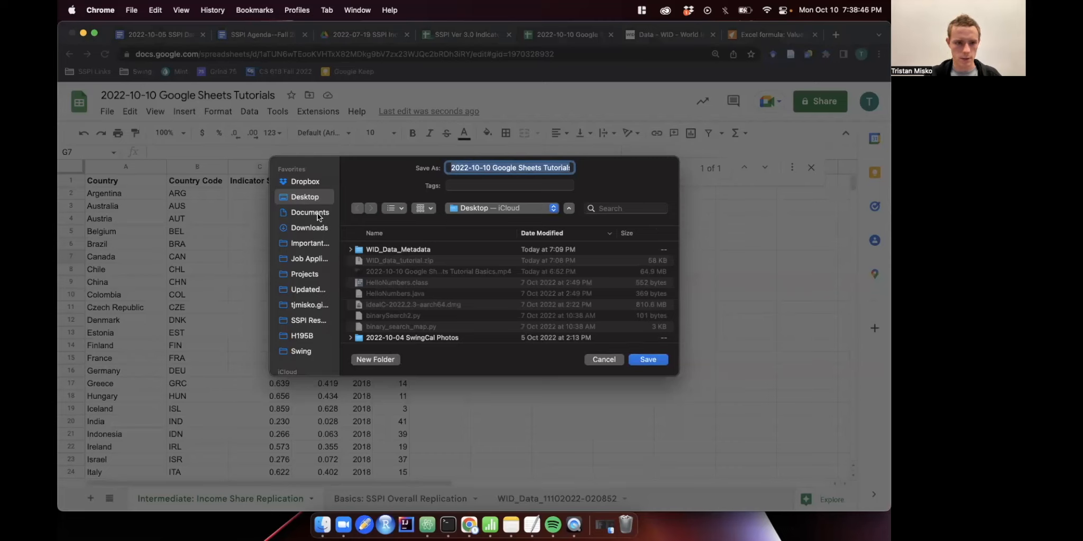
pyautogui.click(550, 168)
pyautogui.press('super+Right')
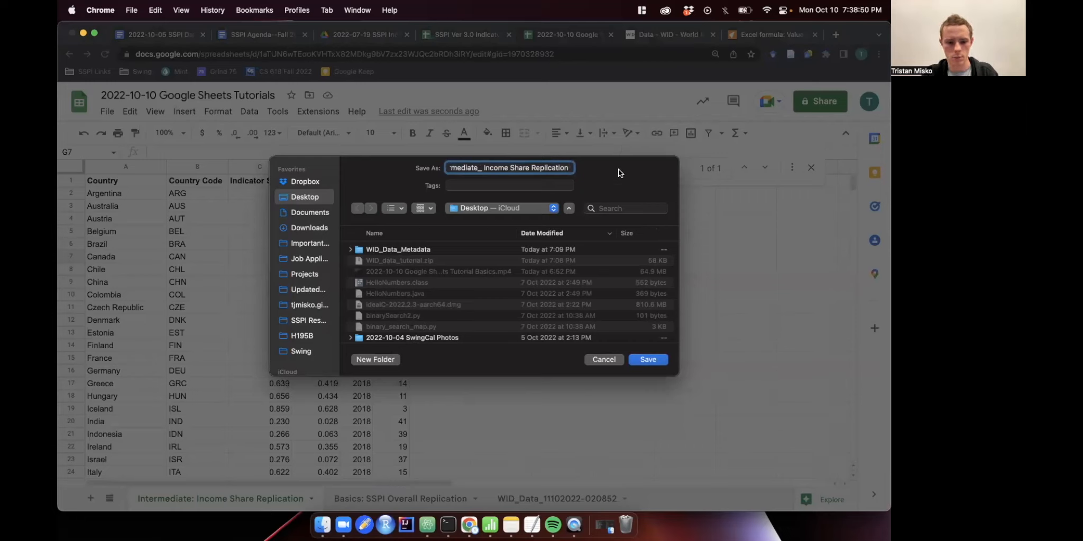
pyautogui.press('super+a')
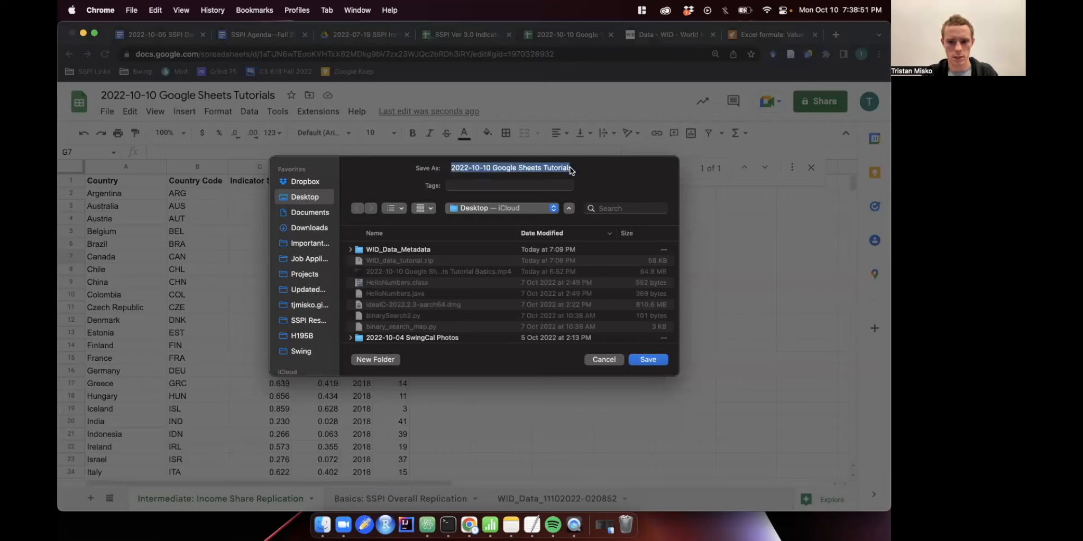
pyautogui.press('BackSpace')
pyautogui.write('income_s')
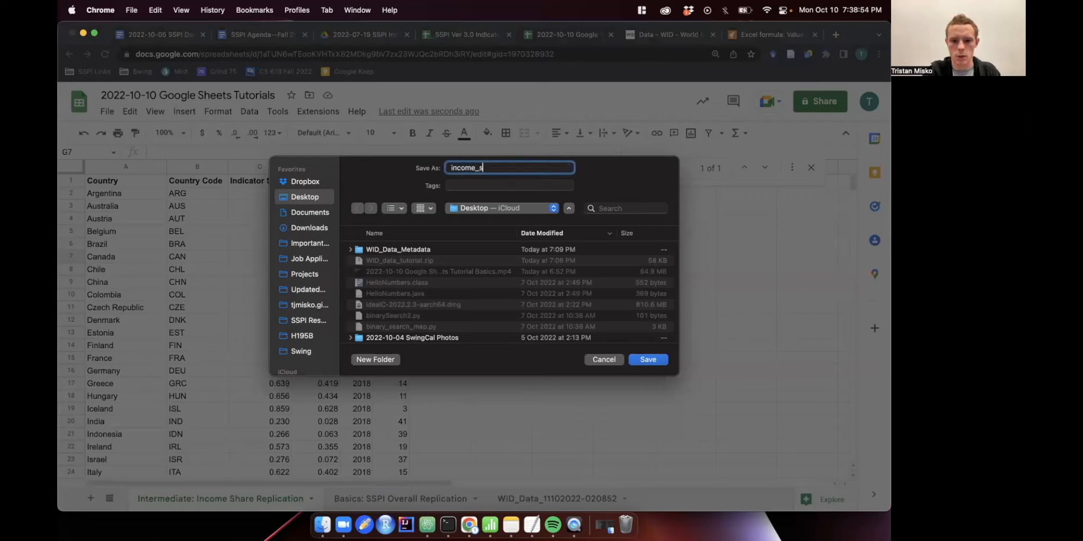
pyautogui.write('hare2022-10-10')
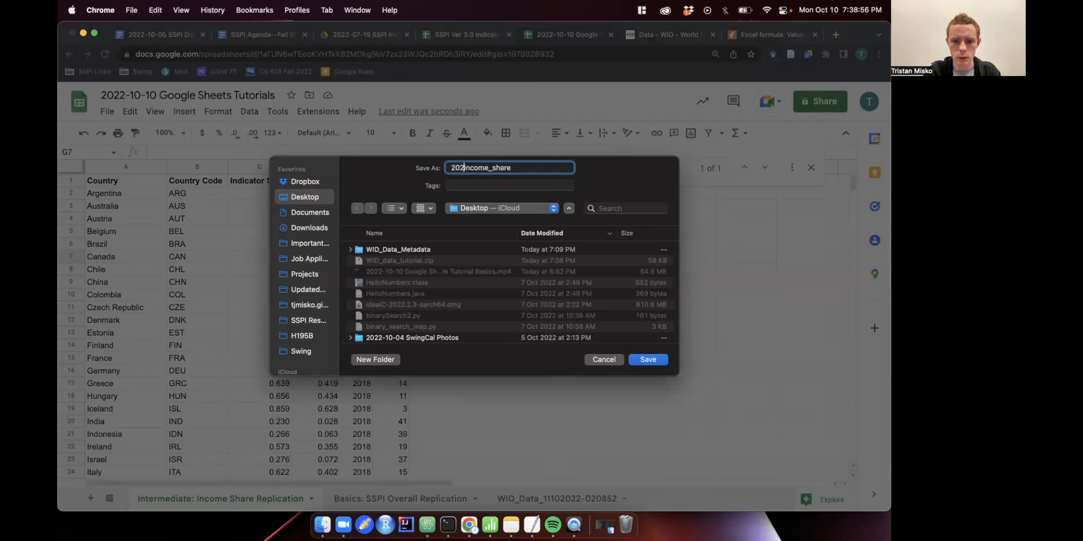
pyautogui.press('BackSpace')
pyautogui.press('BackSpace')
pyautogui.write('0-10')
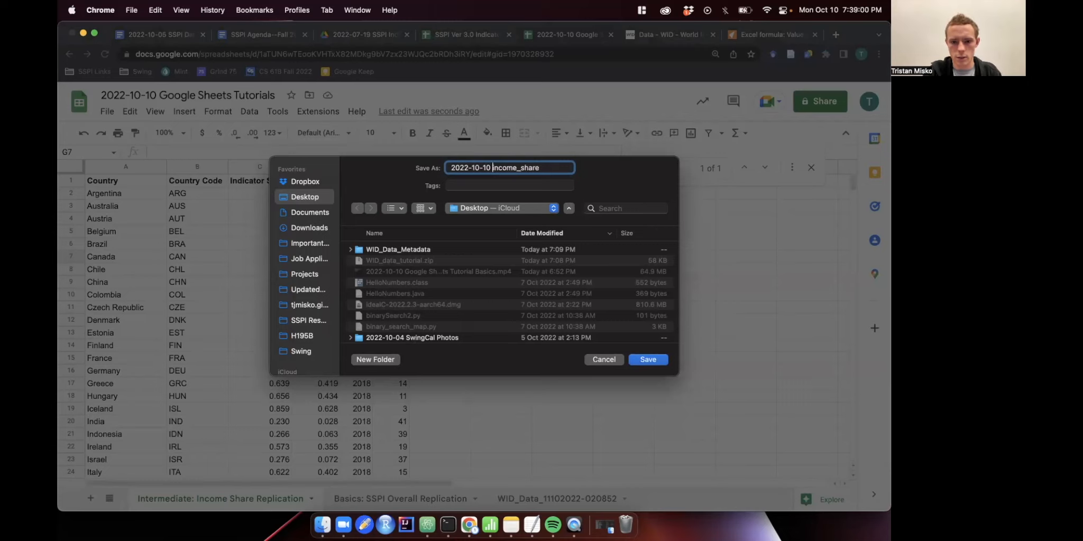
# Change the file name to 2022-10-10 Income Share Replication, save it to the Desktop and open the downloaded CSV.
pyautogui.press('shift+super+Right')
pyautogui.write('Incom')
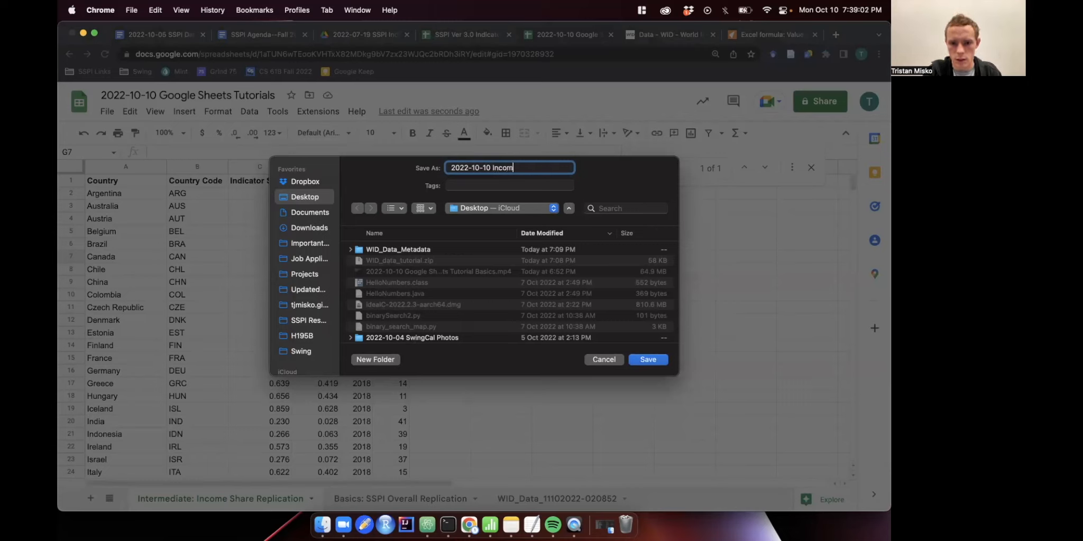
pyautogui.write('e Share Repl')
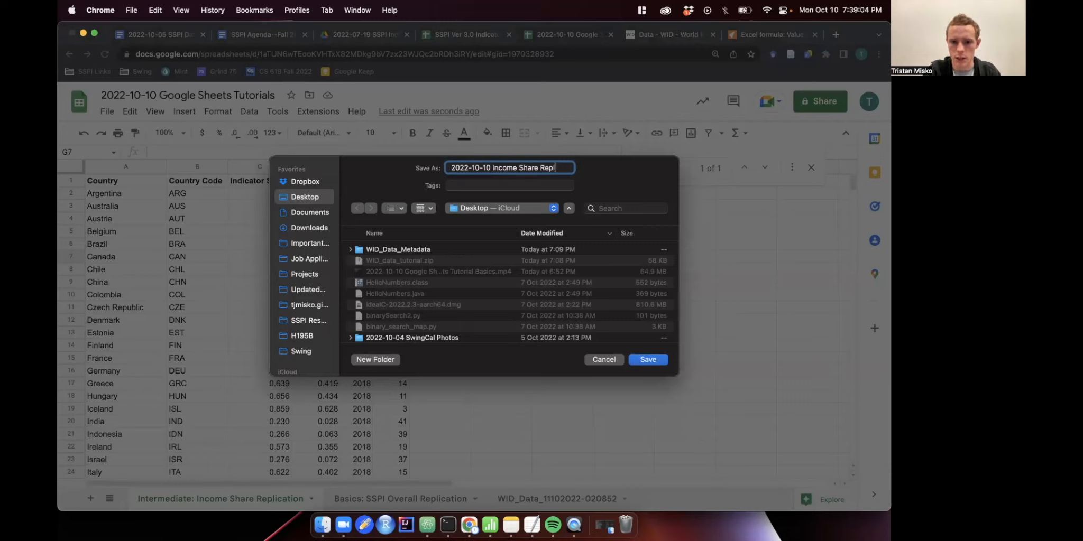
pyautogui.write('ication')
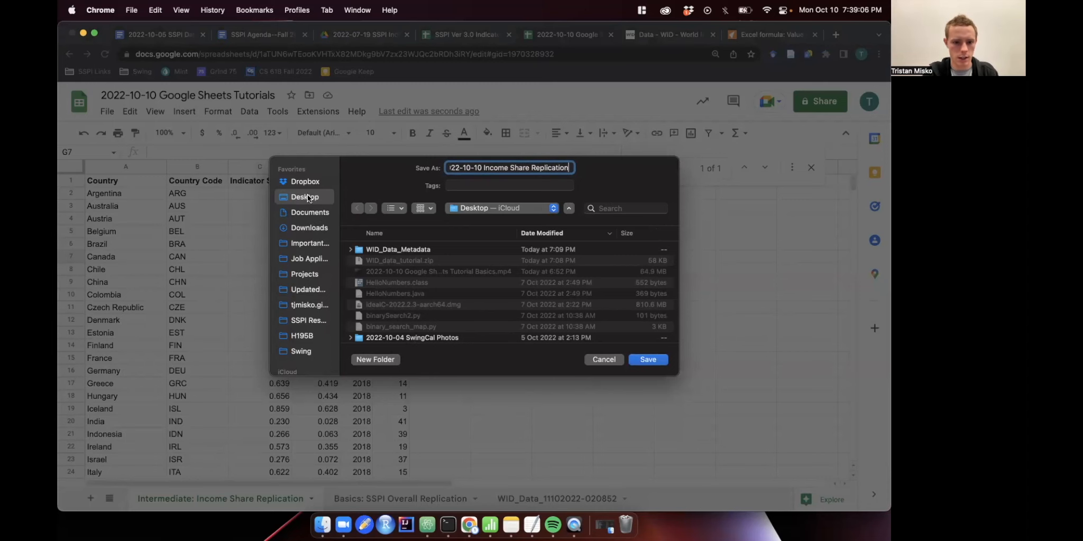
pyautogui.click(649, 360)
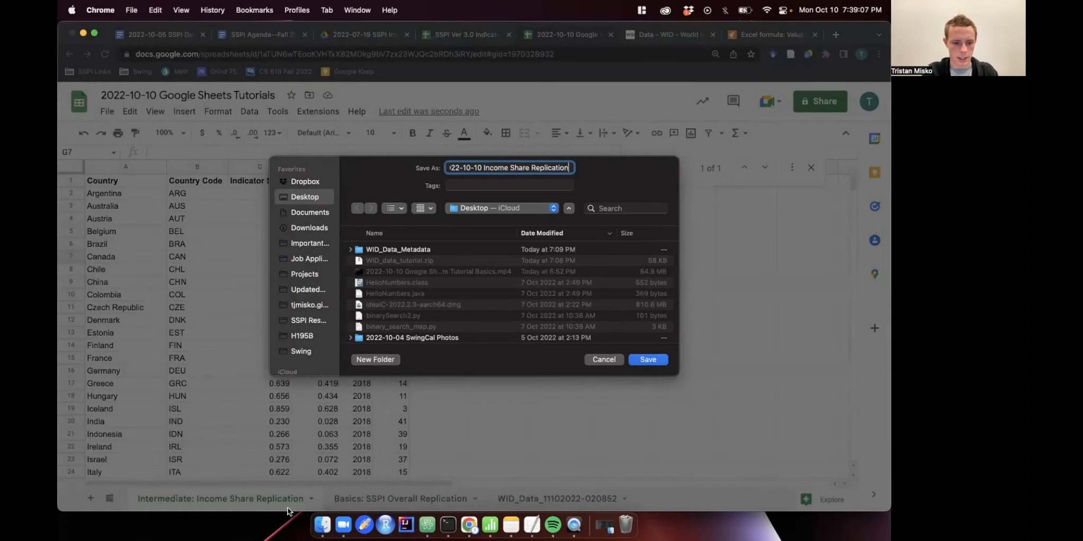
pyautogui.click(130, 506)
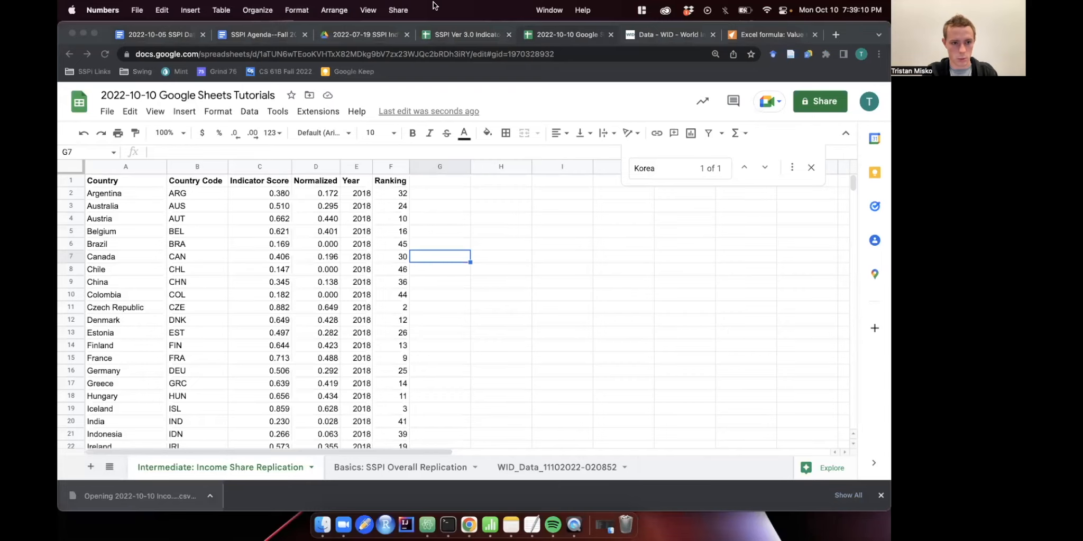
# Check the exported CSV in Numbers, examining the country rows and the score, normalized, year and ranking columns.
pyautogui.scroll(-10, 401, 225)
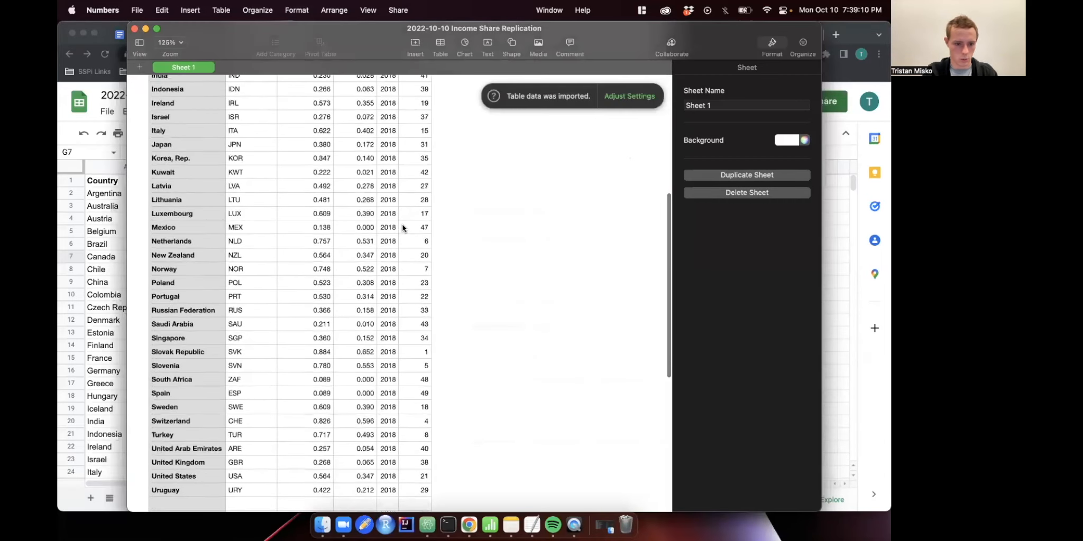
pyautogui.scroll(5, 402, 224)
pyautogui.scroll(-2, 402, 224)
pyautogui.scroll(10, 402, 224)
pyautogui.moveTo(354, 118); pyautogui.dragTo(371, 452)
pyautogui.scroll(4, 369, 453)
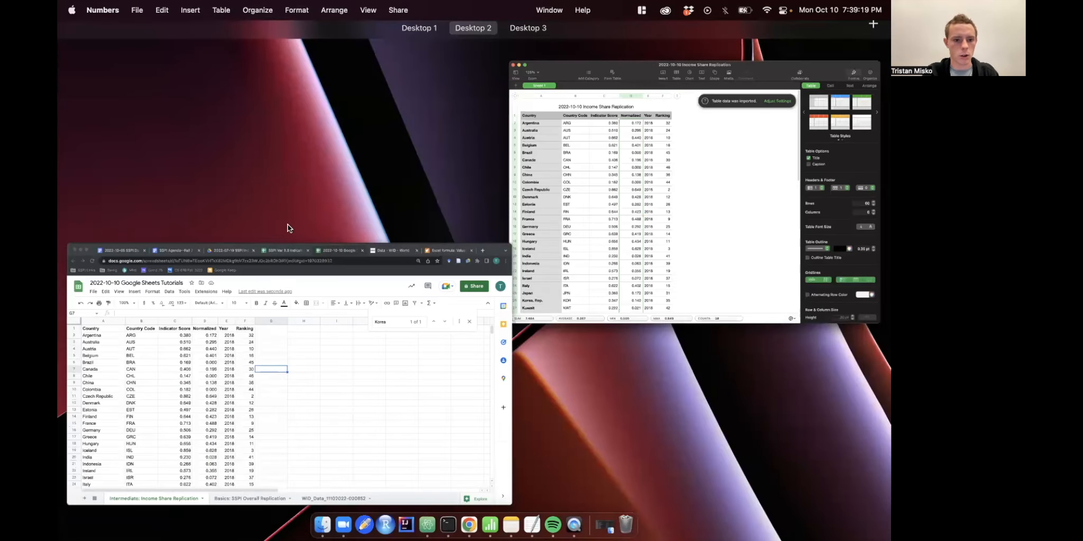
# Switch back to Google Sheets in Chrome, select C2:E50 and compare the replicated scores with Income Share Ratio in SSPI Ver 3.0 Indicator and Outcome Data.
pyautogui.click(288, 254)
pyautogui.moveTo(278, 194); pyautogui.dragTo(370, 440)
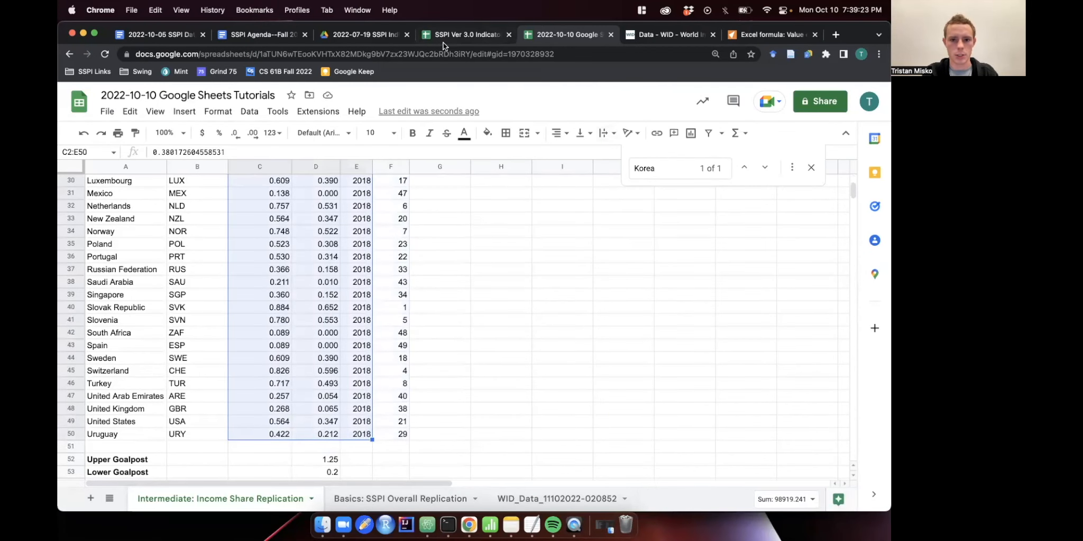
pyautogui.click(460, 34)
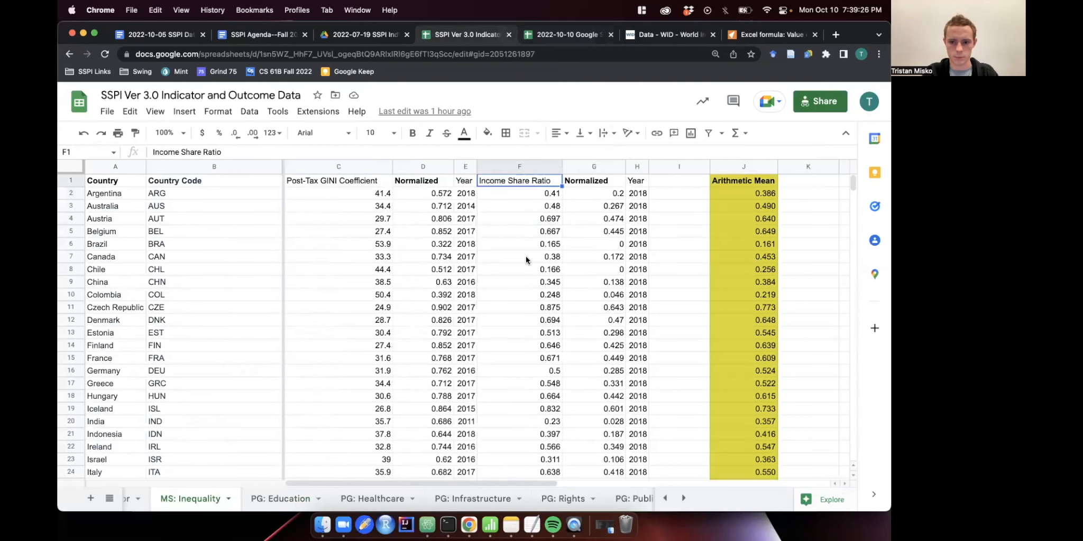
pyautogui.click(577, 38)
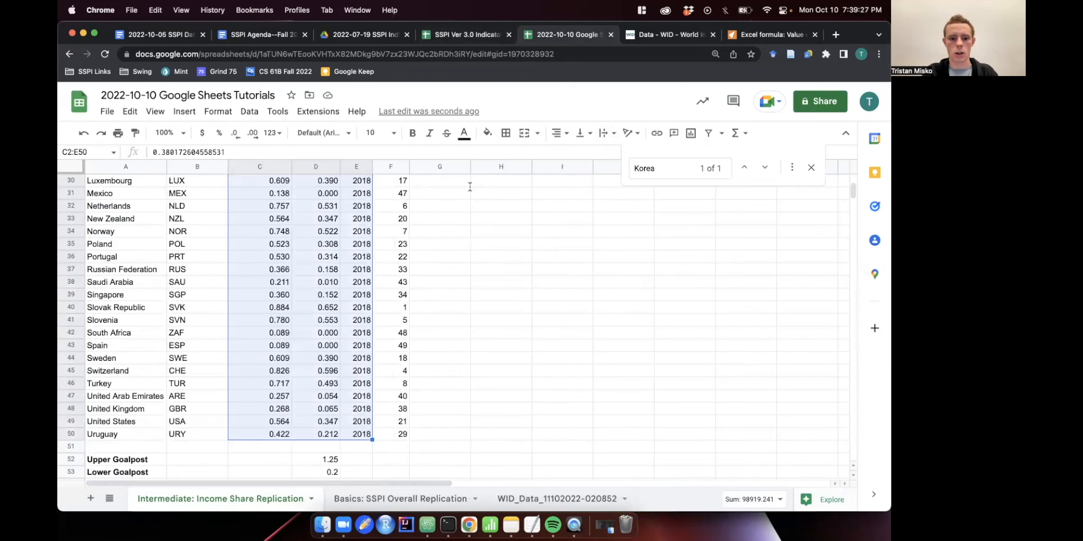
# Deselect the C2:E50 range and close the Korea search in the replication sheet.
pyautogui.click(509, 295)
pyautogui.click(497, 246)
pyautogui.click(810, 169)
pyautogui.scroll(-10, 488, 316)
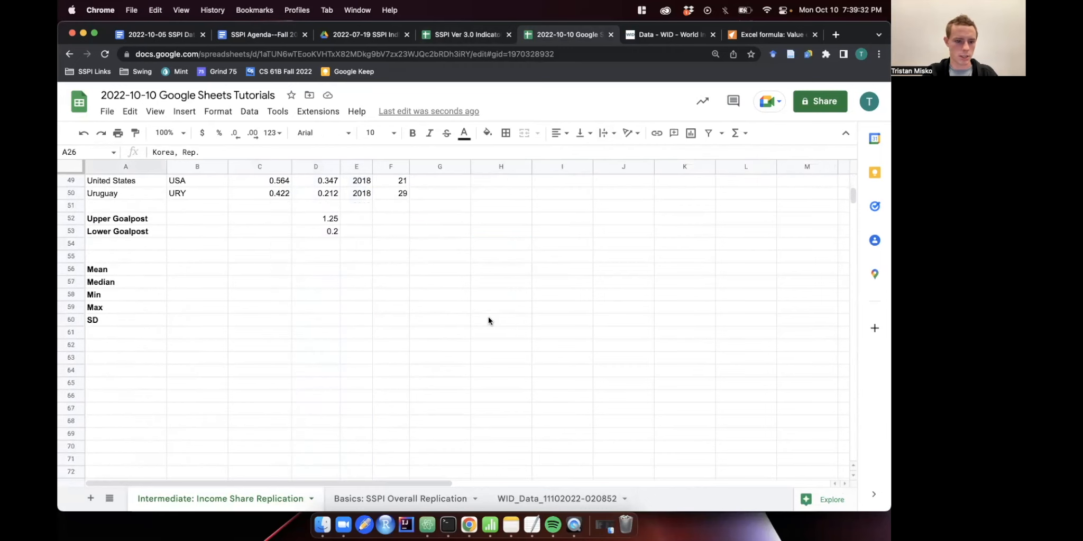
pyautogui.scroll(10, 261, 248)
pyautogui.click(512, 206)
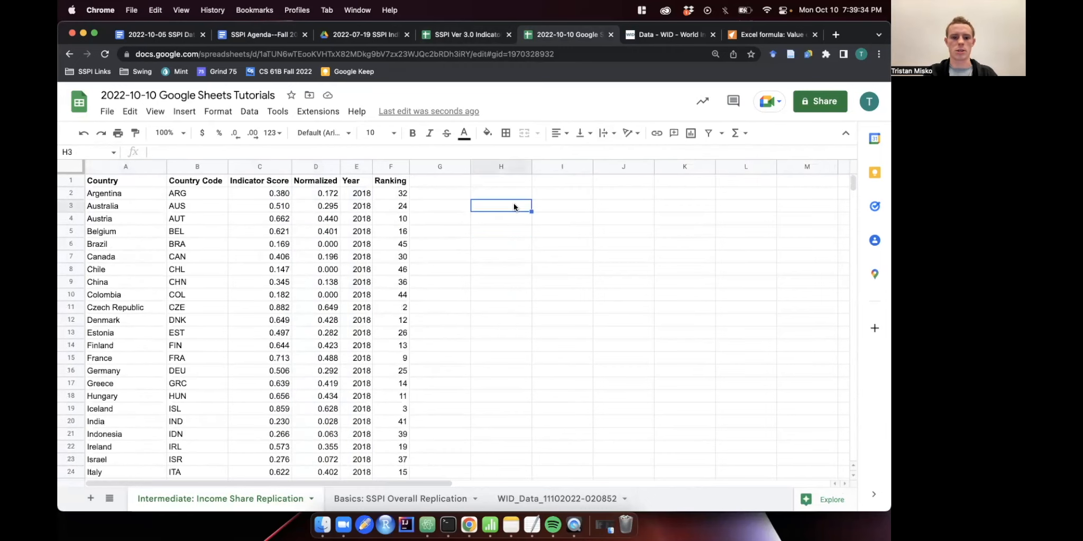
pyautogui.click(450, 182)
pyautogui.click(529, 193)
pyautogui.scroll(-1, 339, 254)
pyautogui.scroll(1, 336, 251)
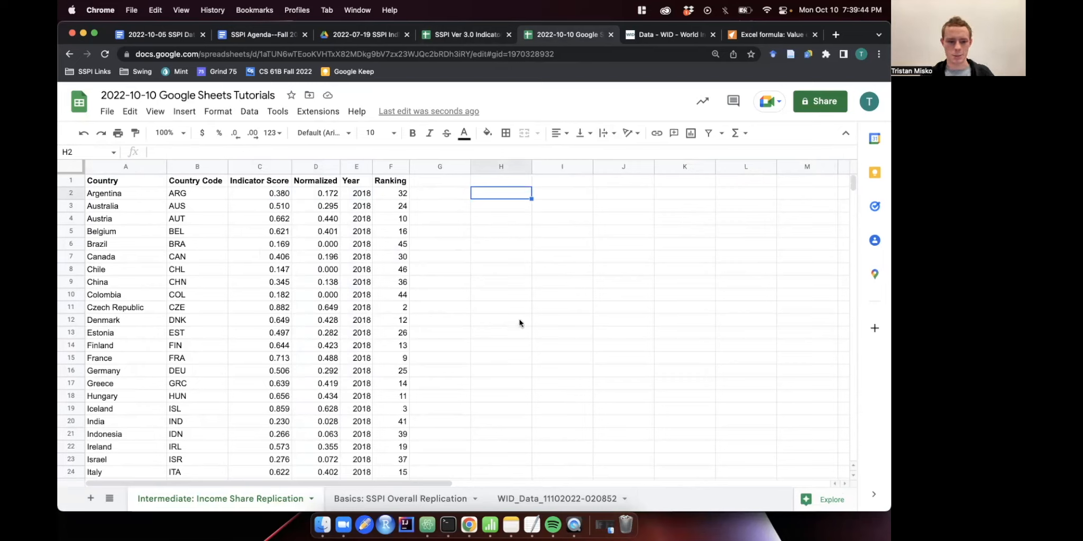
pyautogui.scroll(-10, 519, 319)
pyautogui.scroll(10, 518, 318)
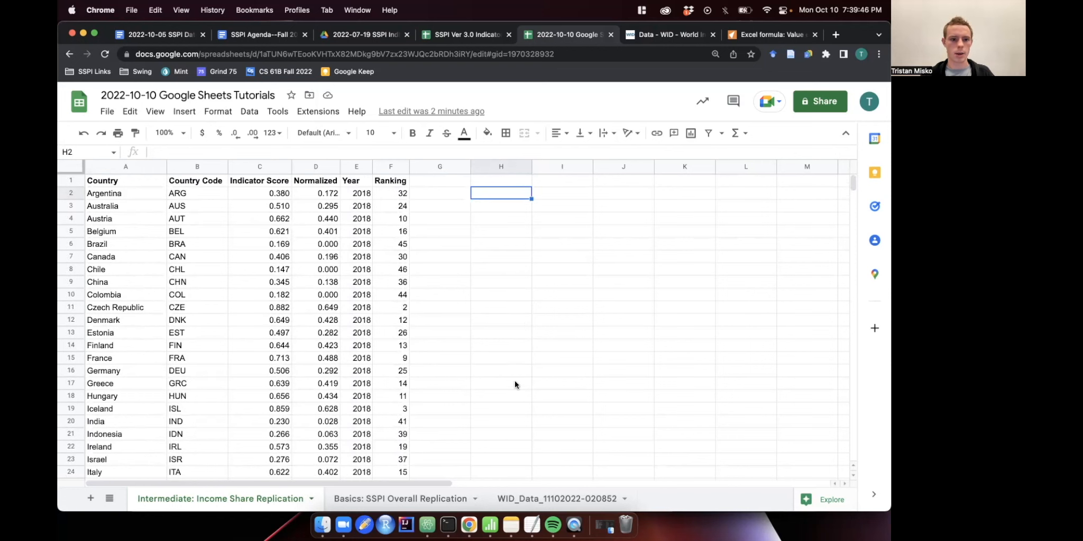